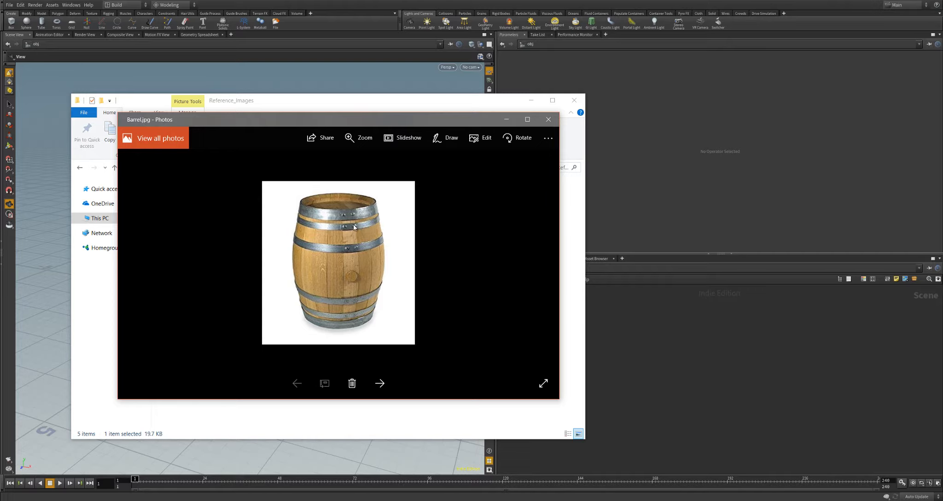
- Examine the barrel reference images from Barrel.jpg through Staves.jpg, and minimize the image viewer and reference folder windows
{"action": "left_click", "coordinate": [382, 385]}
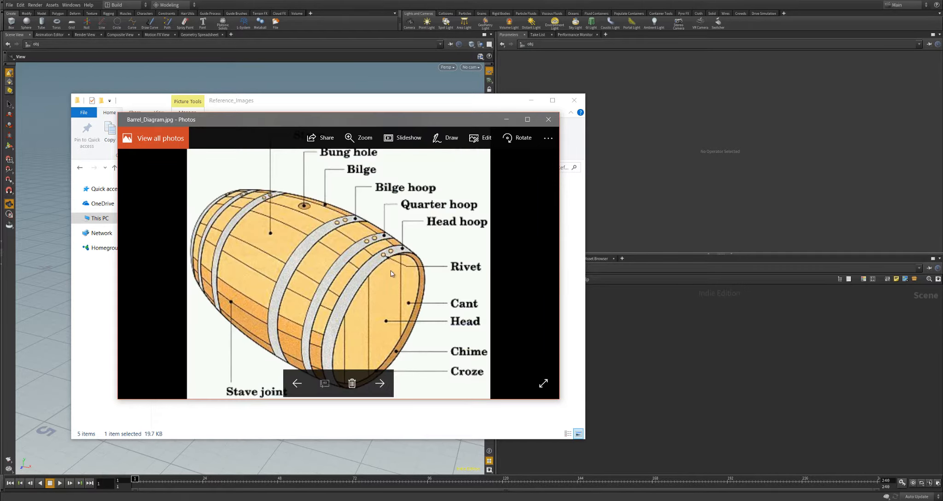
{"action": "left_click", "coordinate": [380, 383]}
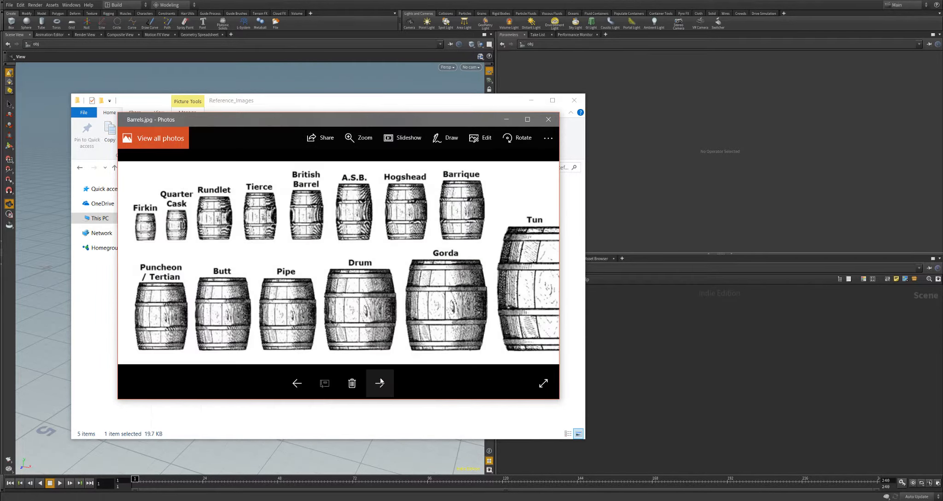
{"action": "left_click", "coordinate": [380, 382]}
{"action": "left_click", "coordinate": [380, 383]}
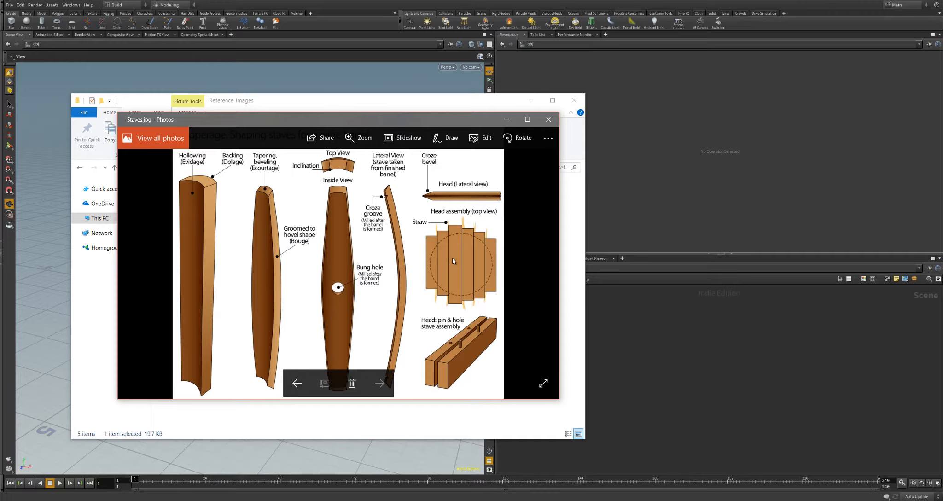
{"action": "left_click", "coordinate": [506, 120]}
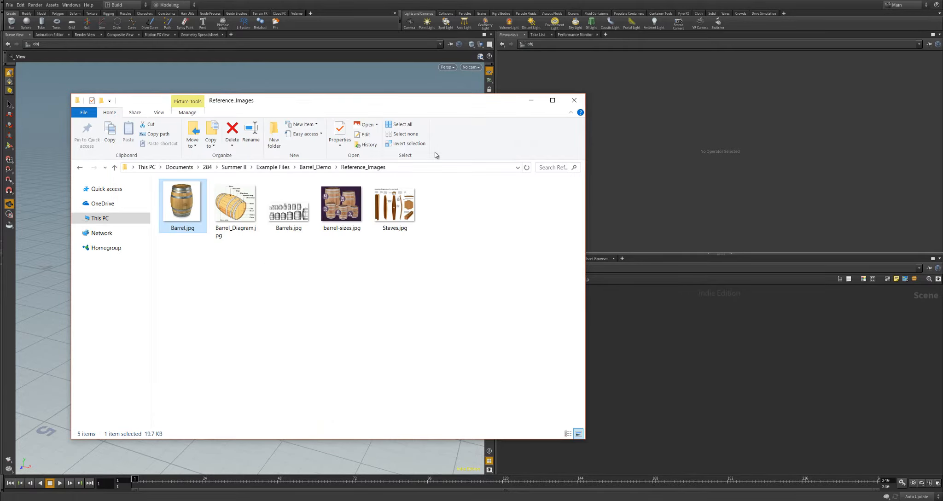
{"action": "left_click", "coordinate": [531, 100]}
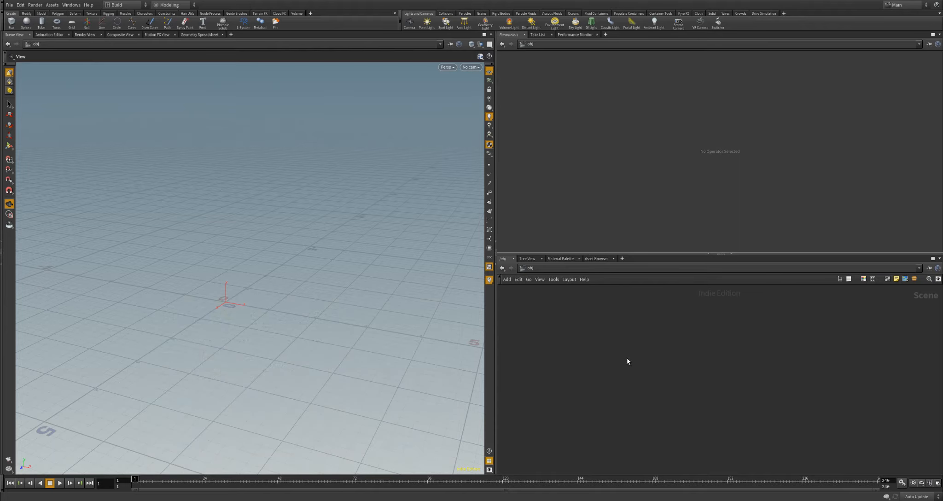
- Create a Tube object in the scene network, name it Barrel and enter its geometry network
{"action": "key", "text": "Tab"}
{"action": "type", "text": "t"}
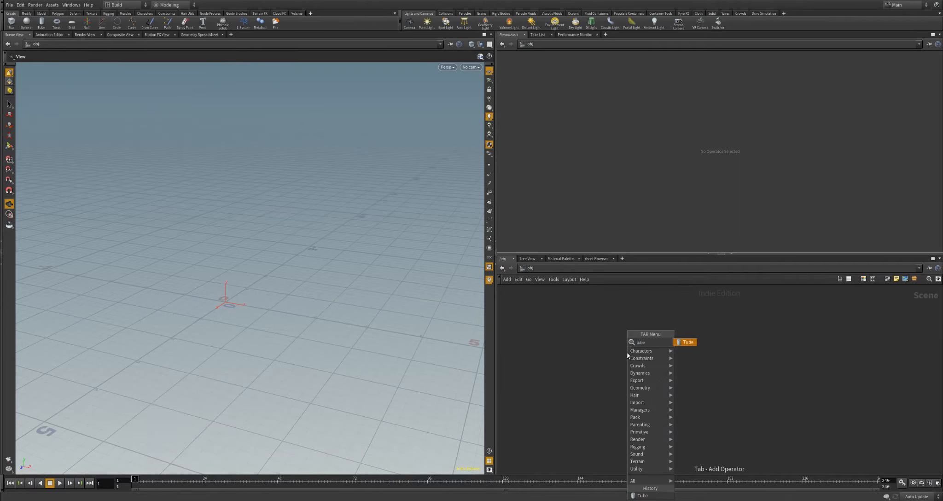
{"action": "key", "text": "Return"}
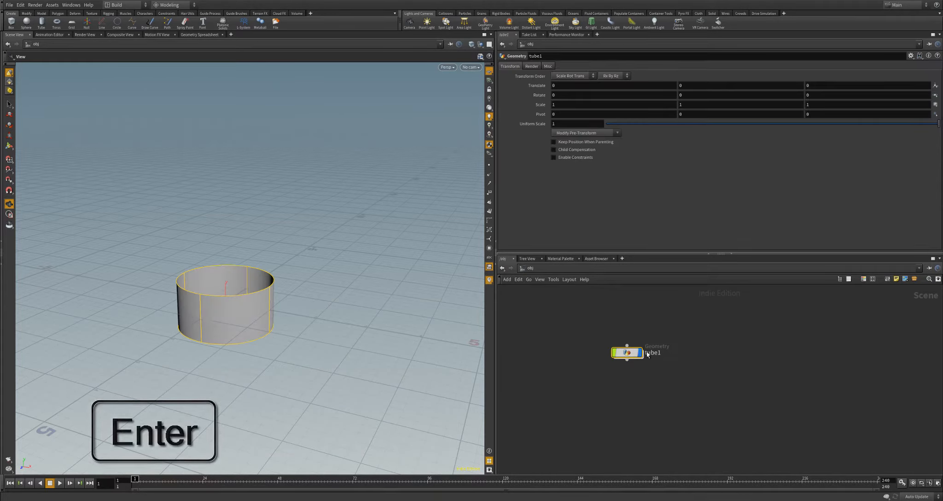
{"action": "double_click", "coordinate": [648, 352]}
{"action": "type", "text": "Barrel"}
{"action": "key", "text": "Return"}
{"action": "key", "text": "Return"}
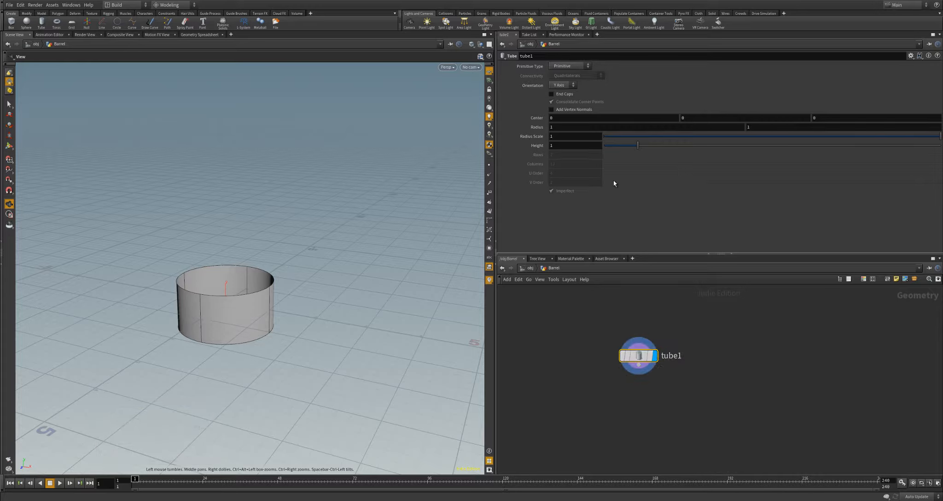
- Set the tube's primitive type to Mesh
{"action": "left_click", "coordinate": [566, 67]}
{"action": "left_click", "coordinate": [565, 92]}
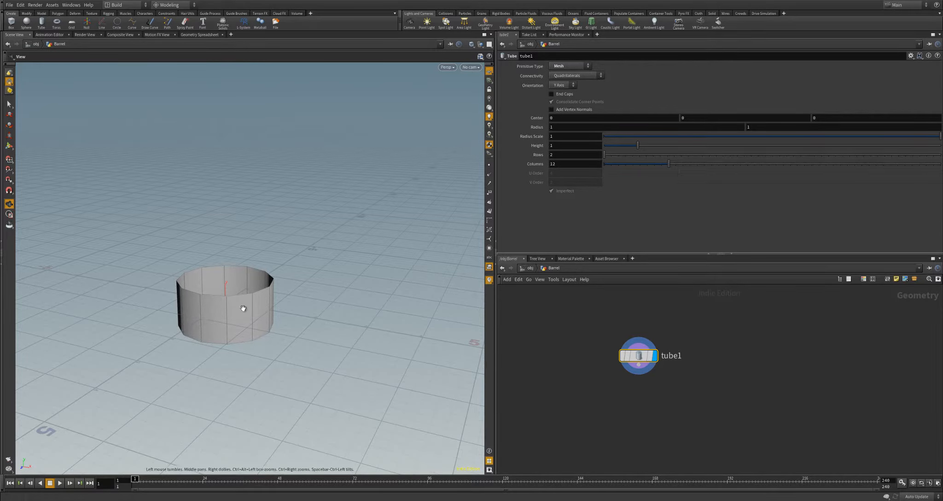
{"action": "middle_click_drag", "start_coordinate": [242, 307], "coordinate": [254, 312]}
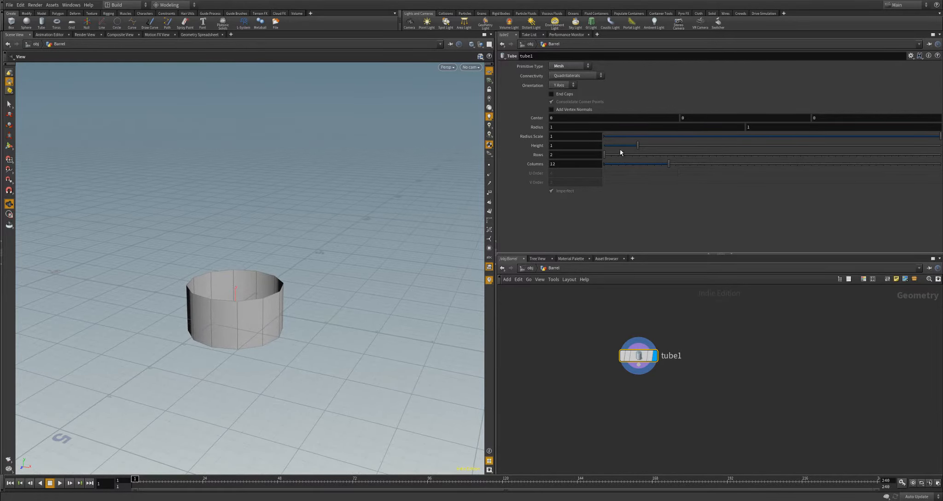
- Drive the tube's Y center with the expression ch("height")*0.5 by referencing its Height parameter
{"action": "mouse_move", "coordinate": [697, 118]}
{"action": "middle_mouse_down"}
{"action": "mouse_move", "coordinate": [718, 118]}
{"action": "mouse_move", "coordinate": [686, 115]}
{"action": "middle_mouse_up"}
{"action": "right_click", "coordinate": [558, 146]}
{"action": "left_click", "coordinate": [575, 178]}
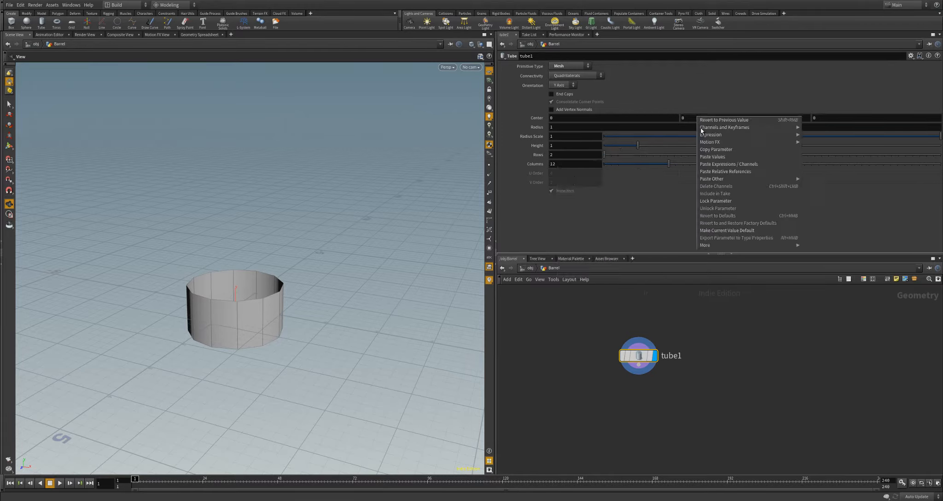
{"action": "right_click", "coordinate": [697, 119]}
{"action": "left_click", "coordinate": [727, 164]}
{"action": "left_click", "coordinate": [728, 118]}
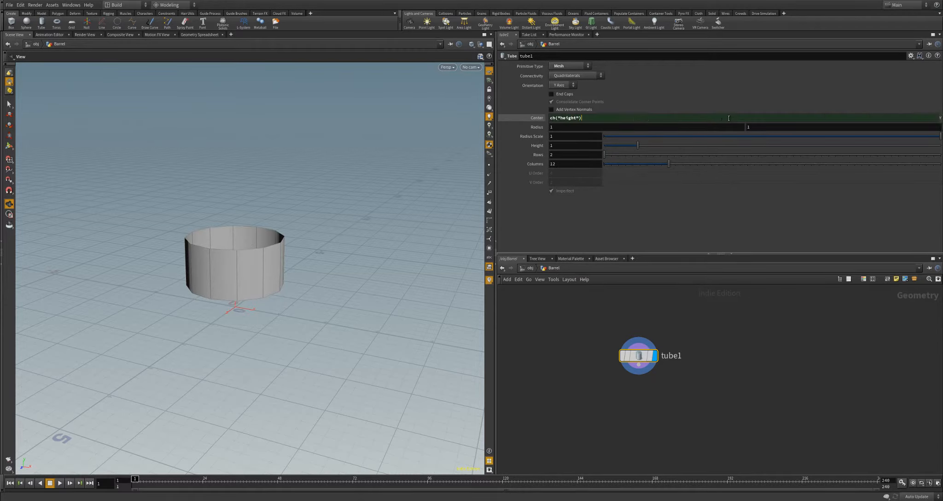
{"action": "type", "text": "*0.5"}
{"action": "key", "text": "Return"}
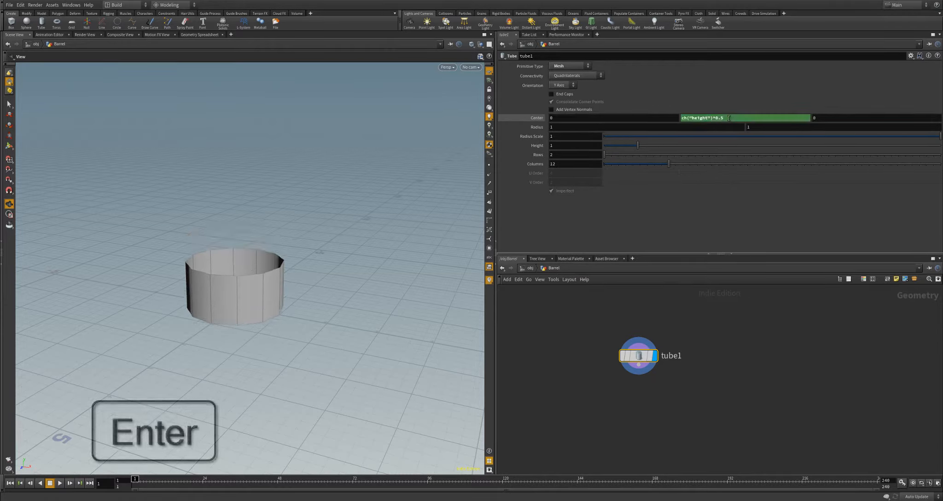
- Increase the tube's height to 2.83
{"action": "right_click_drag", "start_coordinate": [253, 282], "coordinate": [276, 278]}
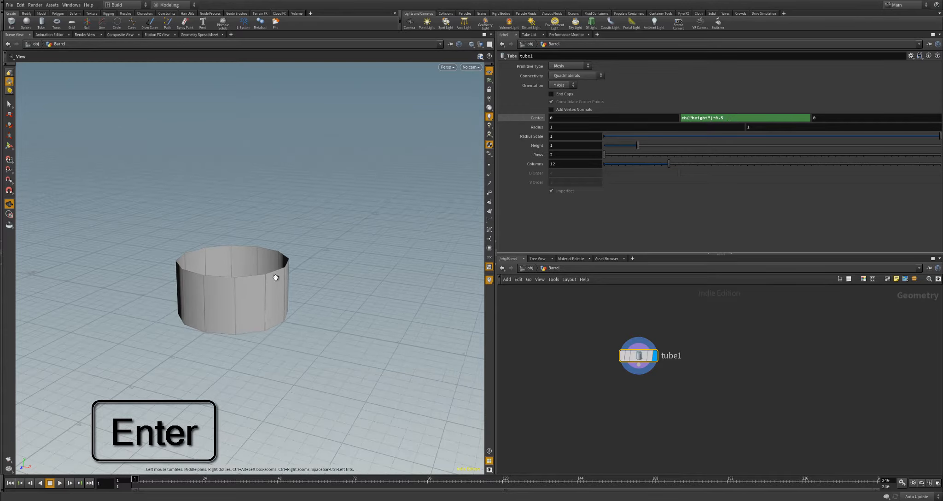
{"action": "left_click_drag", "start_coordinate": [276, 277], "coordinate": [255, 280]}
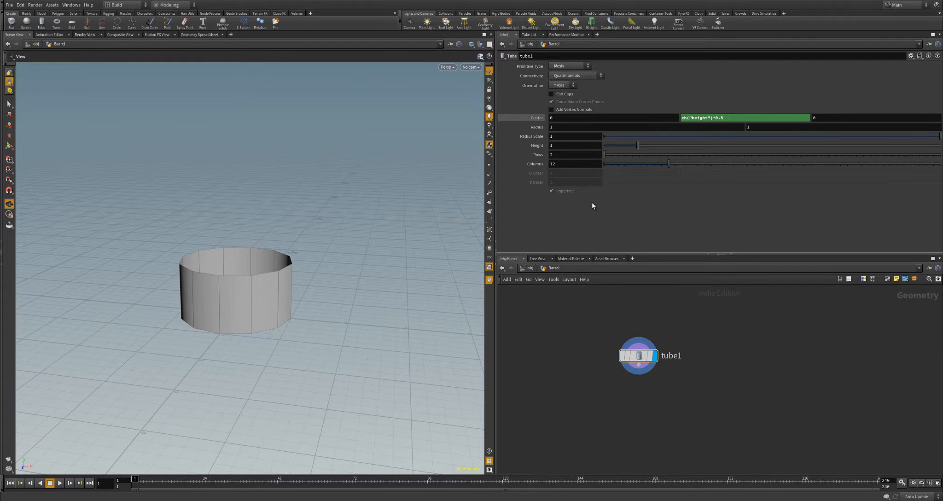
{"action": "left_click_drag", "start_coordinate": [305, 292], "coordinate": [264, 308]}
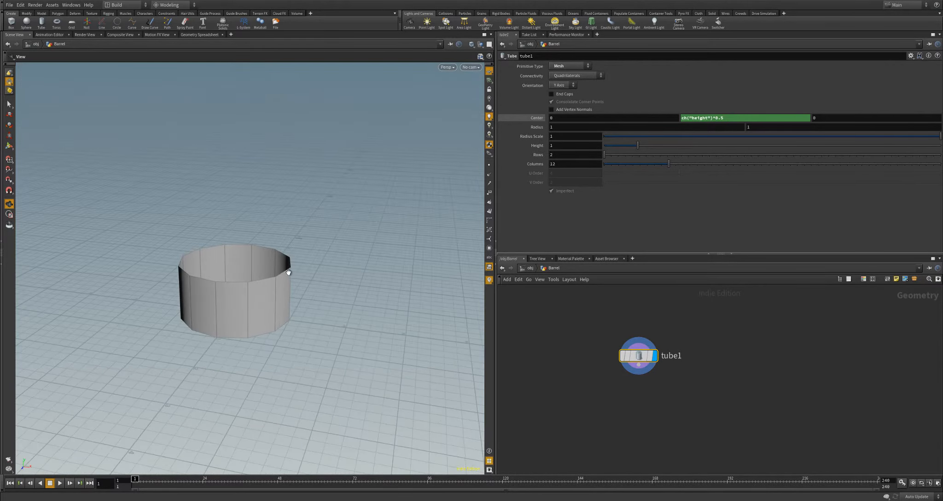
{"action": "left_click_drag", "start_coordinate": [289, 273], "coordinate": [276, 297]}
{"action": "left_click_drag", "start_coordinate": [638, 145], "coordinate": [699, 146]}
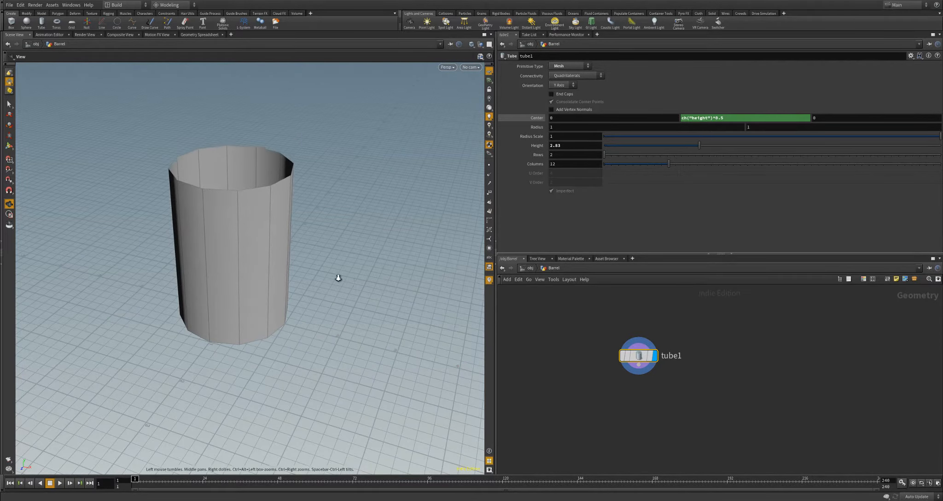
- Subdivide the tube mesh into 12 rows and 100 columns
{"action": "mouse_move", "coordinate": [336, 276]}
{"action": "left_mouse_down"}
{"action": "mouse_move", "coordinate": [316, 275]}
{"action": "mouse_move", "coordinate": [329, 259]}
{"action": "mouse_move", "coordinate": [350, 272]}
{"action": "left_mouse_up"}
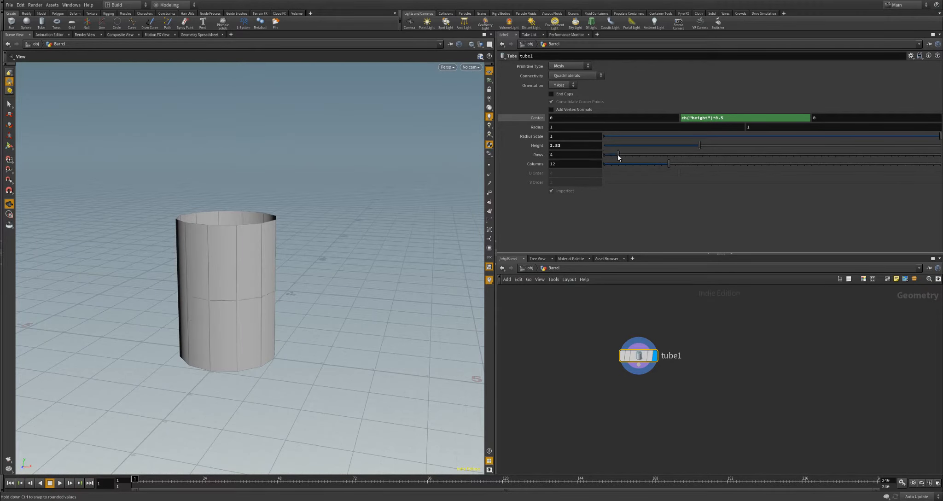
{"action": "left_click_drag", "start_coordinate": [617, 154], "coordinate": [675, 157]}
{"action": "left_click_drag", "start_coordinate": [274, 269], "coordinate": [321, 254]}
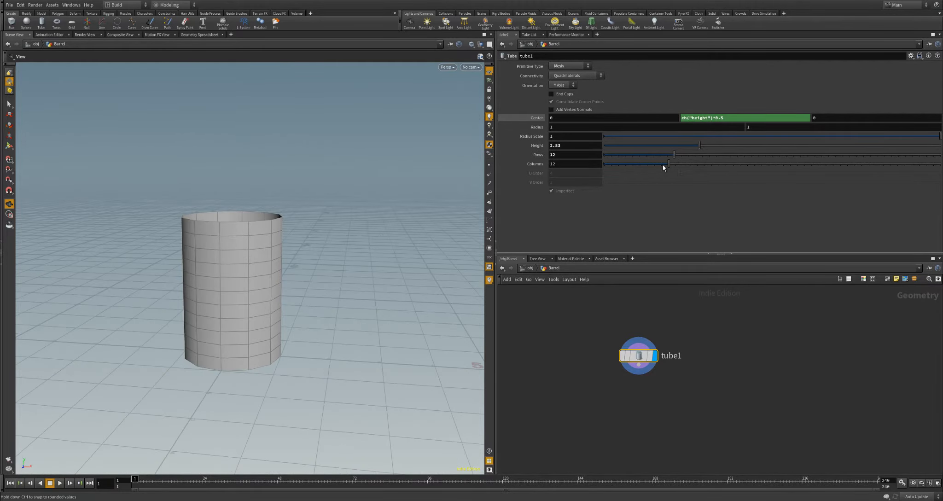
{"action": "left_click_drag", "start_coordinate": [673, 163], "coordinate": [706, 164]}
{"action": "left_click_drag", "start_coordinate": [565, 164], "coordinate": [512, 172]}
{"action": "type", "text": "100"}
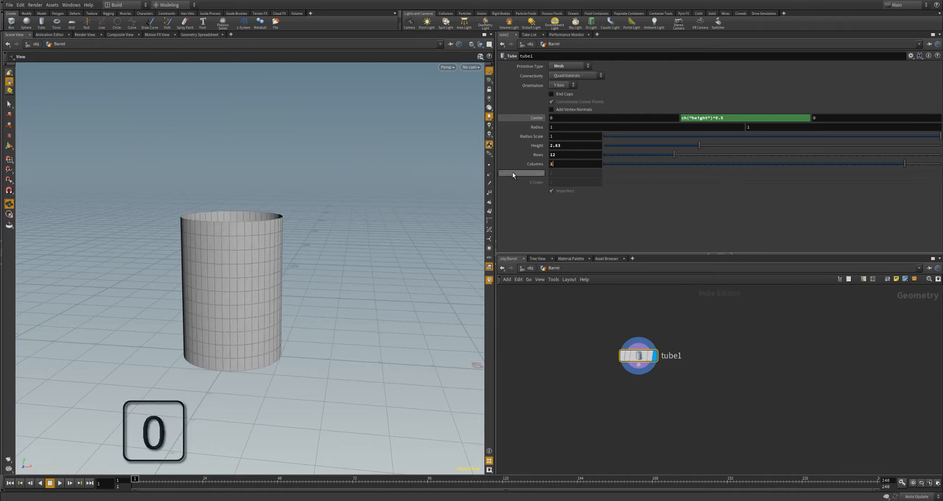
{"action": "key", "text": "Return"}
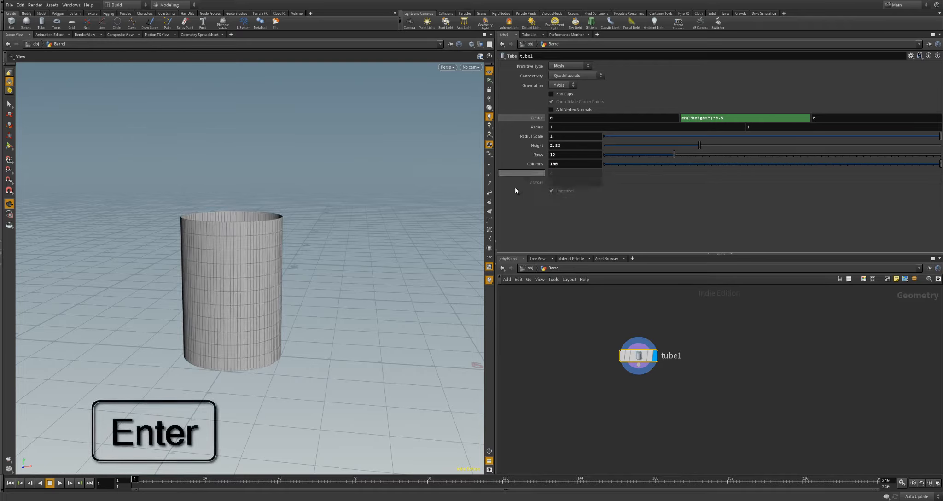
- Return to the object level and collapse the Barrel object into a subnetwork
{"action": "left_click_drag", "start_coordinate": [342, 276], "coordinate": [263, 271]}
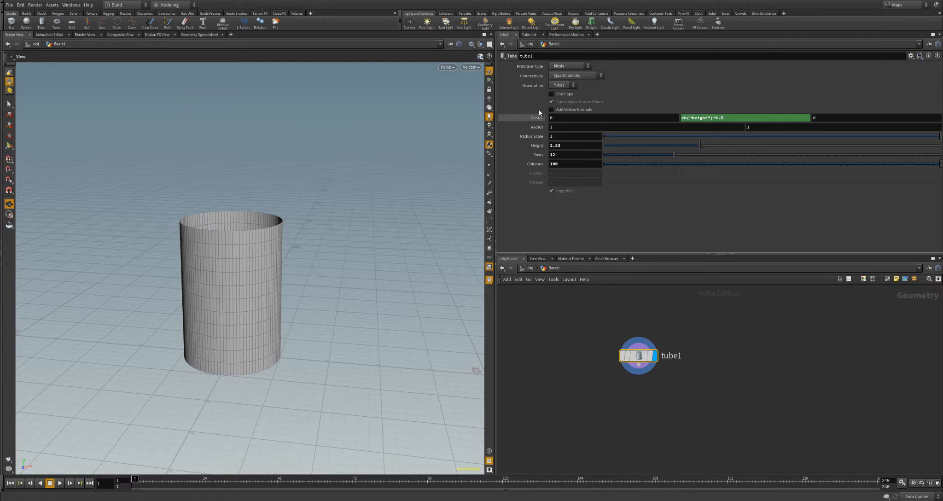
{"action": "middle_click_drag", "start_coordinate": [704, 377], "coordinate": [675, 344]}
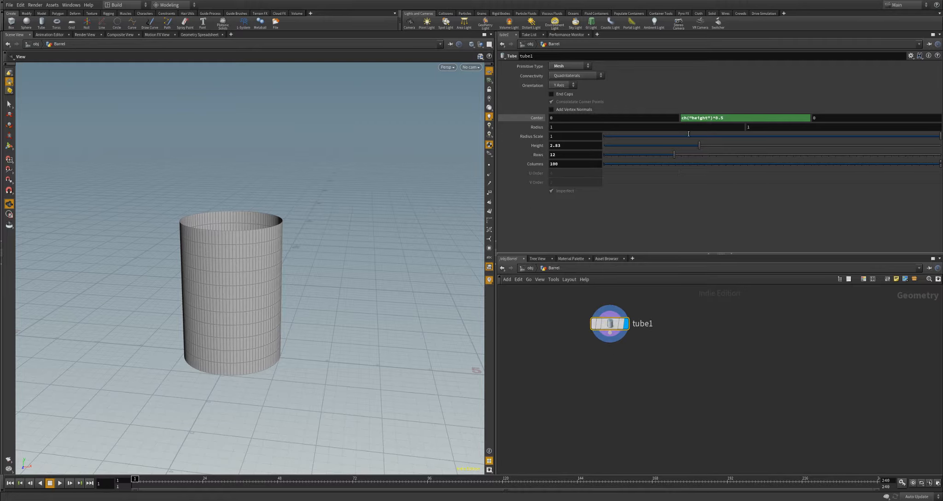
{"action": "middle_click_drag", "start_coordinate": [618, 354], "coordinate": [641, 365]}
{"action": "key", "text": "u"}
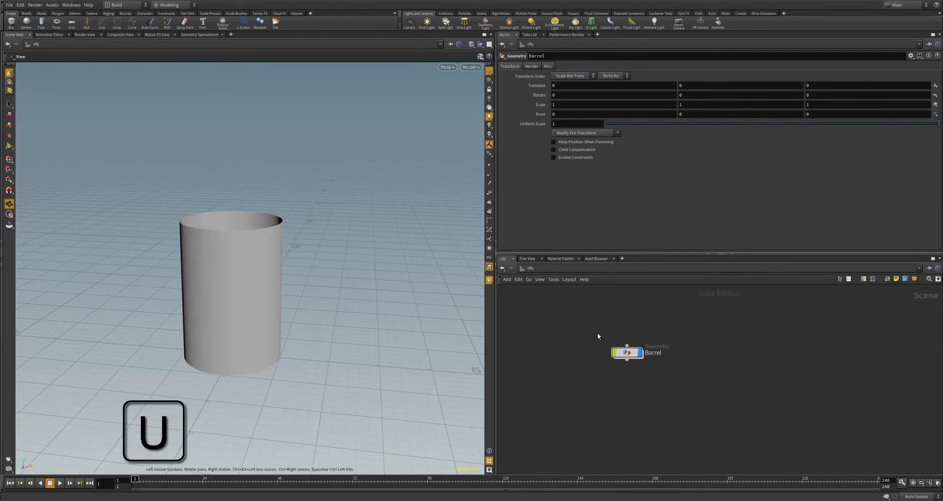
{"action": "left_click", "coordinate": [628, 356]}
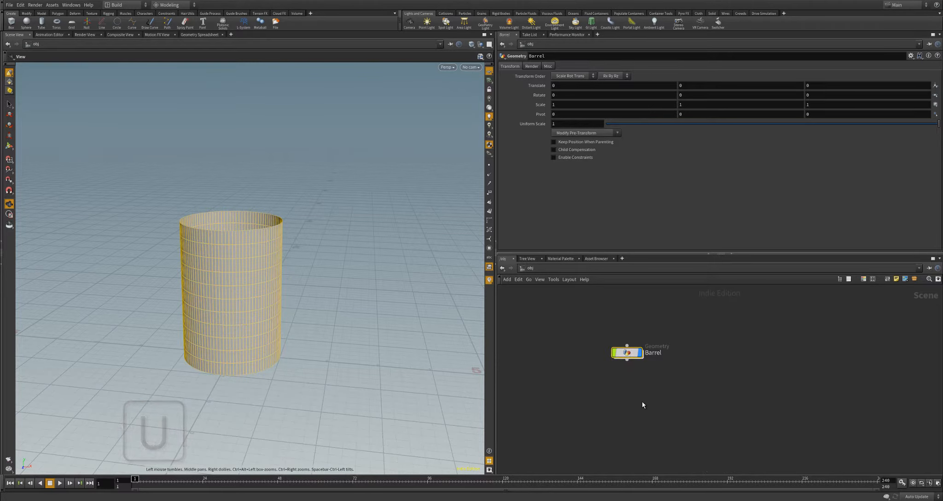
{"action": "key", "text": "shift+c"}
- Rename the new subnetwork as Barrel_HDA
{"action": "double_click", "coordinate": [653, 353]}
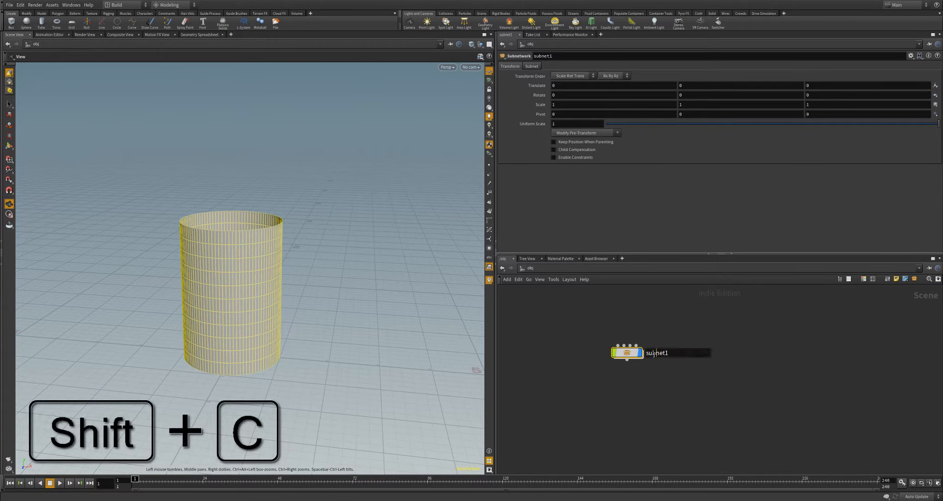
{"action": "type", "text": "BarrelH"}
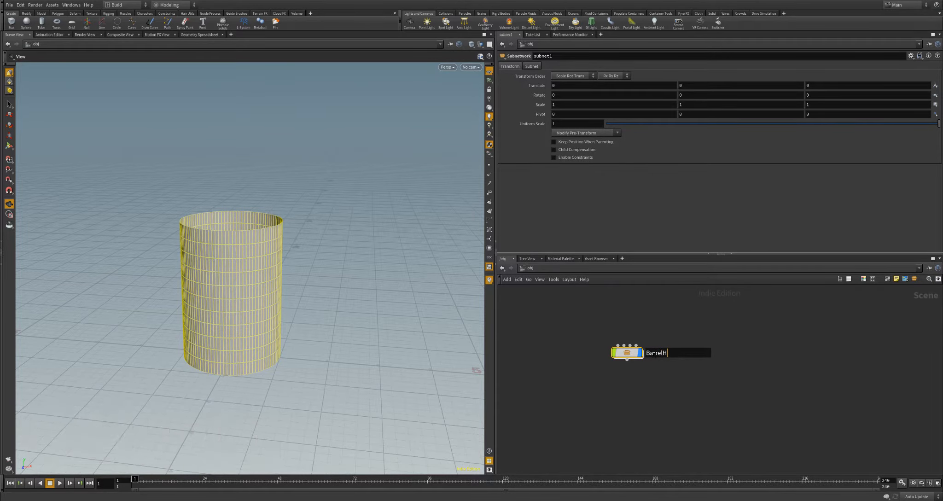
{"action": "key", "text": "BackSpace"}
{"action": "type", "text": "_HDA"}
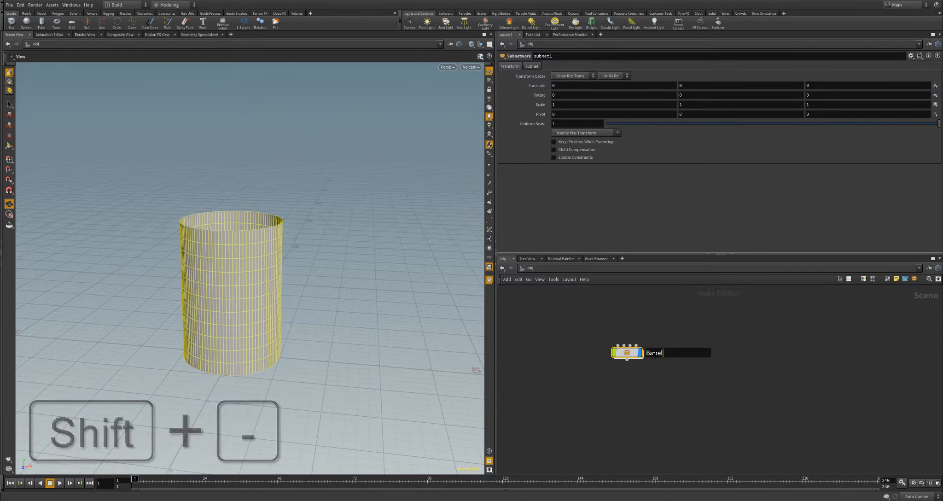
{"action": "key", "text": "Return"}
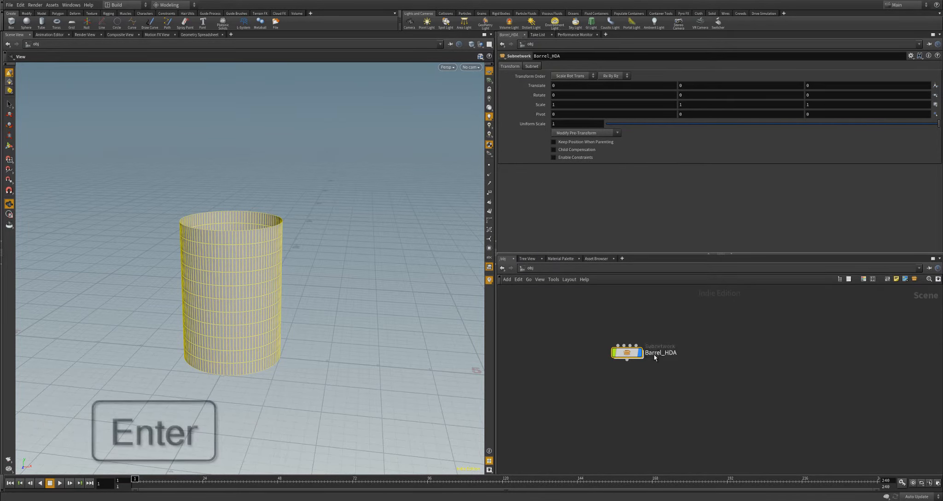
- Start creating a digital asset from the Barrel_HDA subnetwork and set its operator name to barrel_hda
{"action": "right_click", "coordinate": [624, 355]}
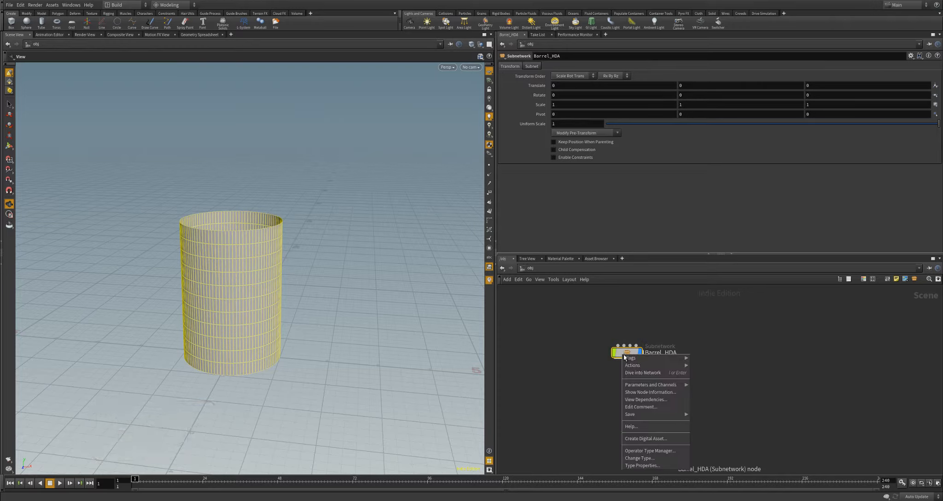
{"action": "left_click", "coordinate": [644, 438]}
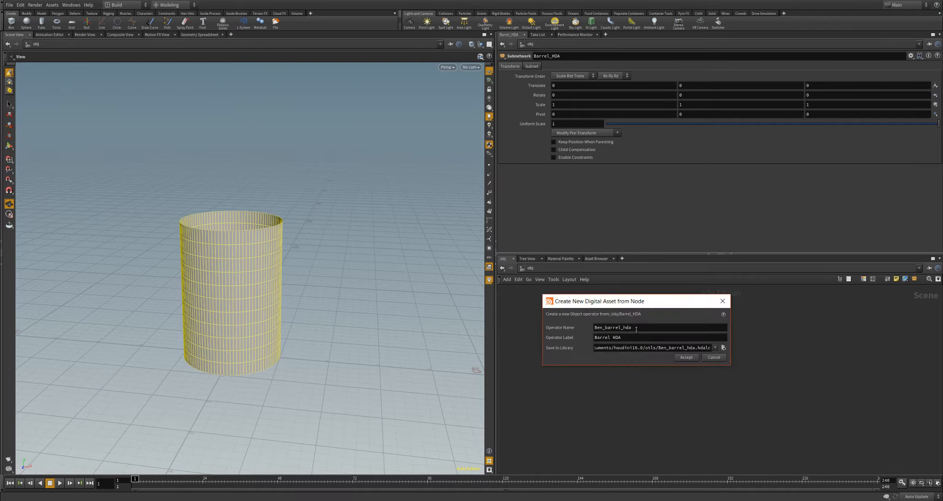
{"action": "double_click", "coordinate": [614, 326]}
{"action": "type", "text": "barrel_hda"}
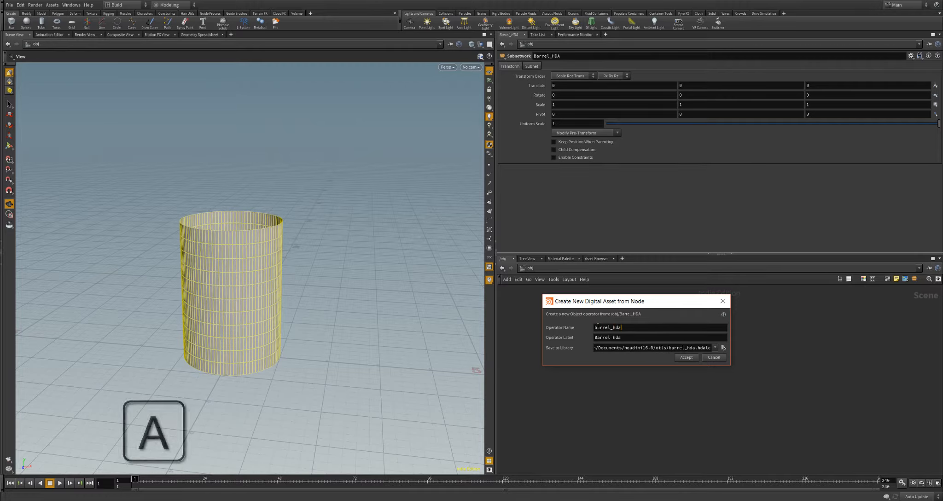
- Shorten the new asset's operator label to Barrel
{"action": "key", "text": "BackSpace"}
{"action": "key", "text": "BackSpace"}
{"action": "key", "text": "BackSpace"}
{"action": "key", "text": "BackSpace"}
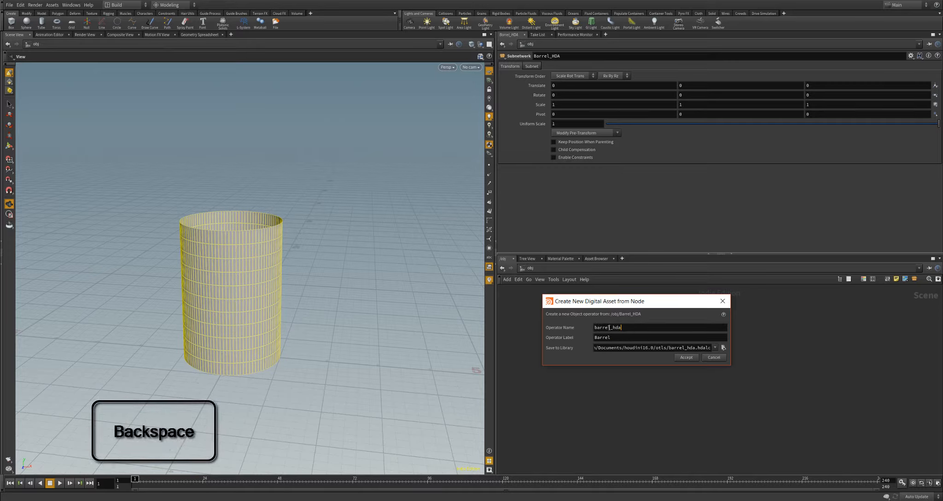
{"action": "left_click_drag", "start_coordinate": [608, 306], "coordinate": [587, 338]}
{"action": "left_click", "coordinate": [584, 326]}
{"action": "left_click", "coordinate": [598, 327]}
{"action": "left_click", "coordinate": [601, 338]}
{"action": "left_click", "coordinate": [601, 338]}
{"action": "left_click", "coordinate": [587, 337]}
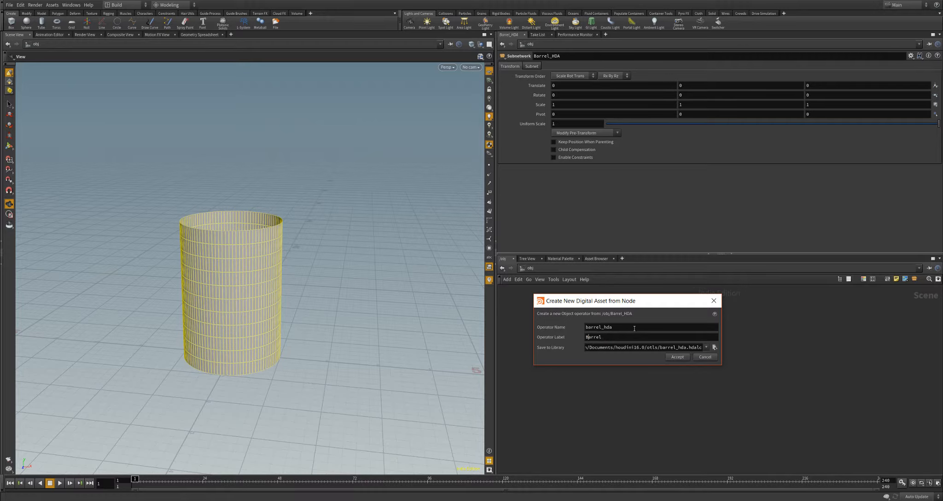
{"action": "left_click_drag", "start_coordinate": [600, 302], "coordinate": [598, 306]}
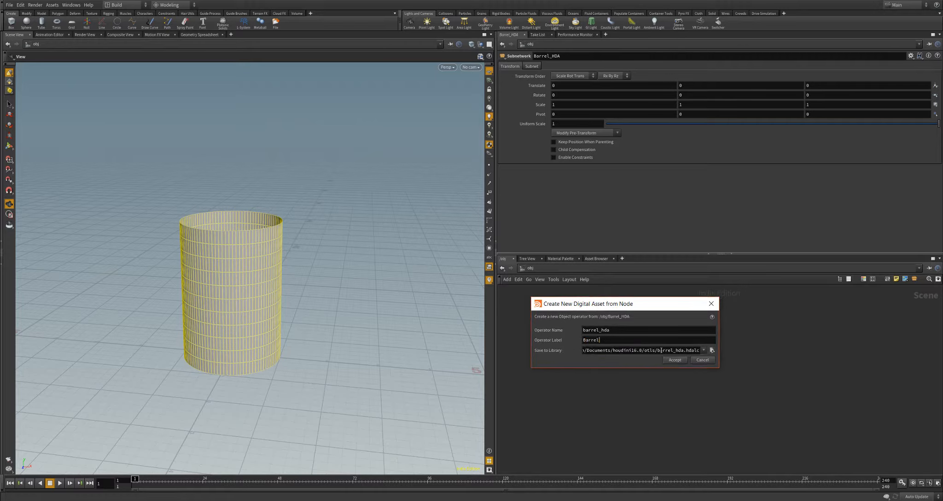
- Browse for the asset's save location and point it to the Barrel_Demo folder using its path copied from the file explorer
{"action": "left_click", "coordinate": [712, 350]}
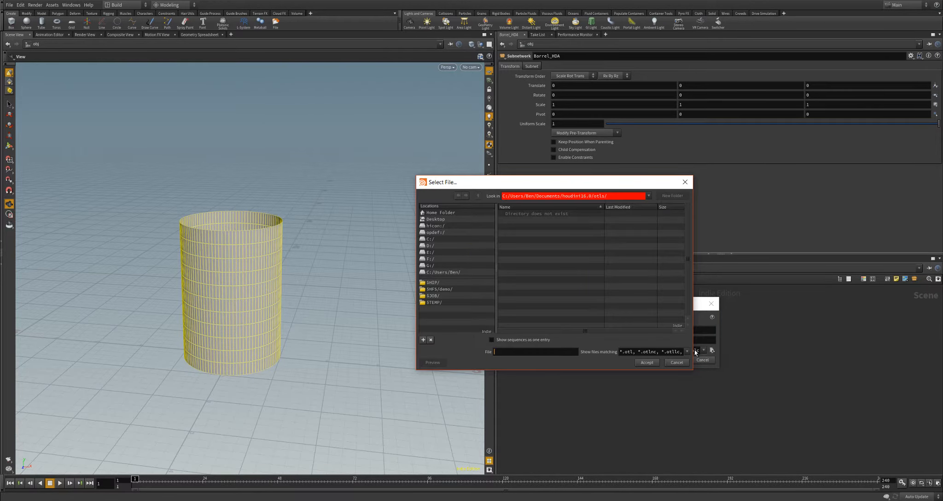
{"action": "left_click", "coordinate": [313, 499]}
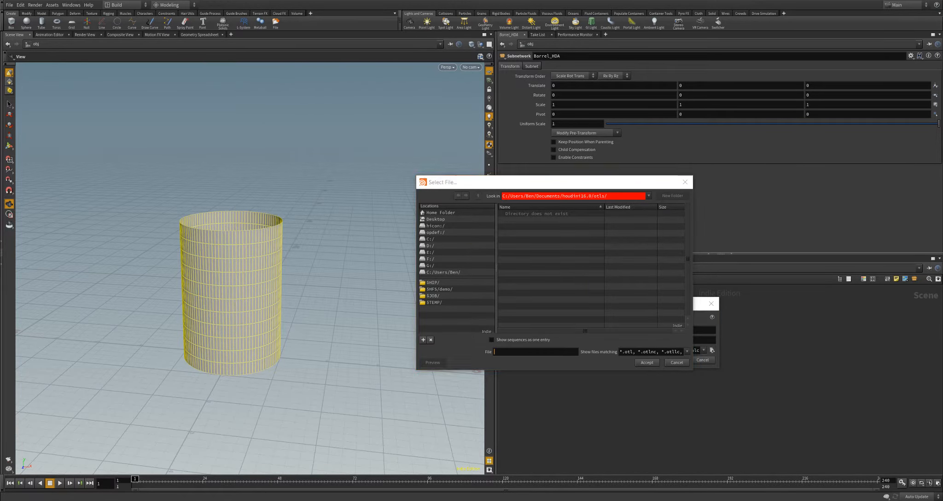
{"action": "left_click", "coordinate": [361, 283]}
{"action": "left_click", "coordinate": [314, 168]}
{"action": "left_click", "coordinate": [438, 167]}
{"action": "key", "text": "ctrl+c"}
{"action": "left_click", "coordinate": [617, 196]}
{"action": "key", "text": "ctrl+v"}
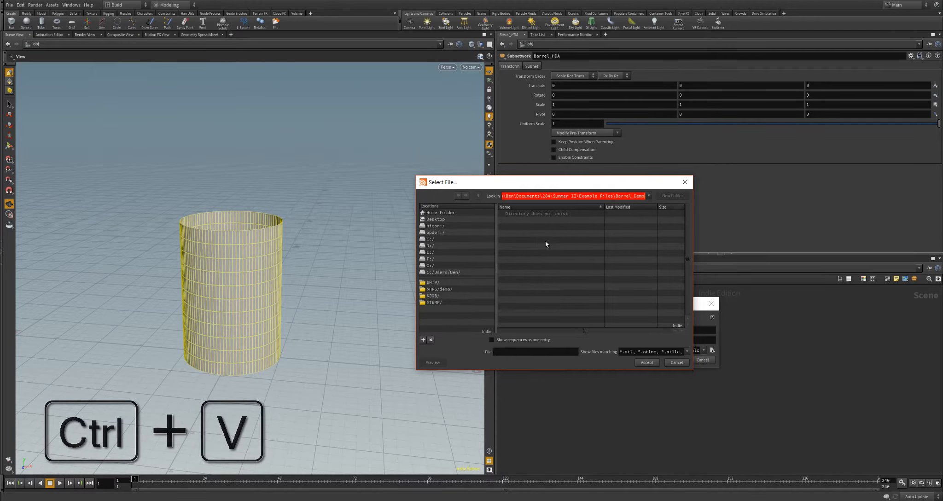
{"action": "key", "text": "Return"}
- Name the library file barrel.hda and create the digital asset
{"action": "left_click", "coordinate": [535, 350]}
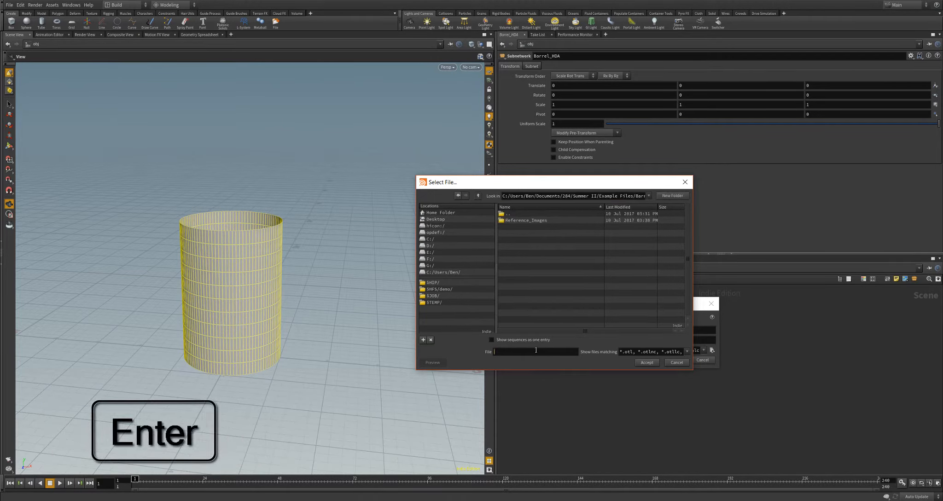
{"action": "key", "text": "Return"}
{"action": "type", "text": "b"}
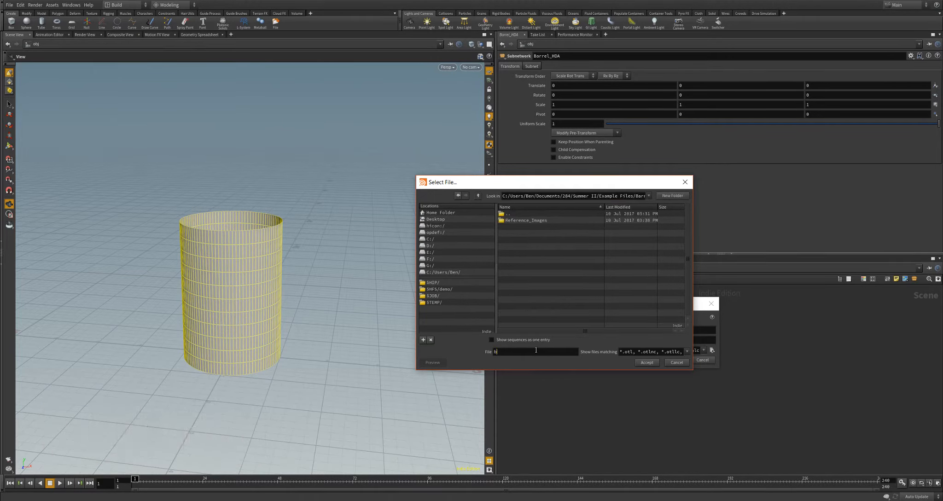
{"action": "type", "text": "arrel.hda"}
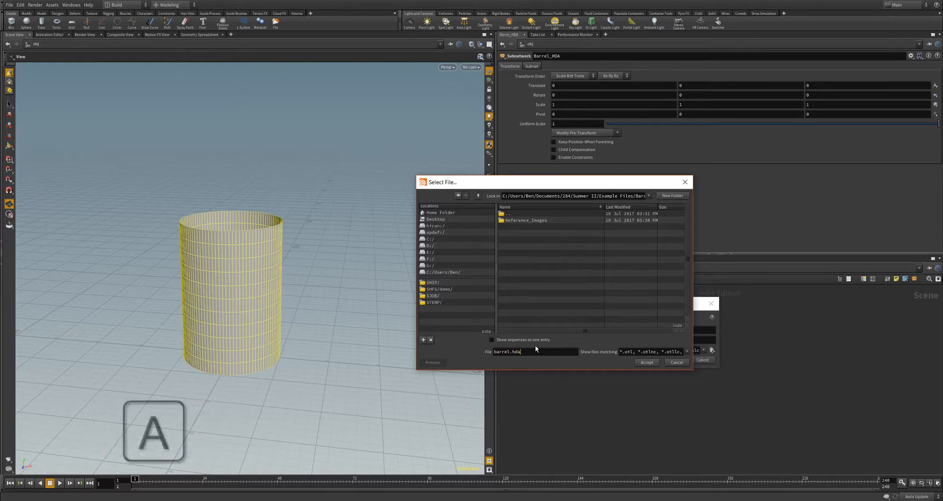
{"action": "left_click", "coordinate": [649, 362]}
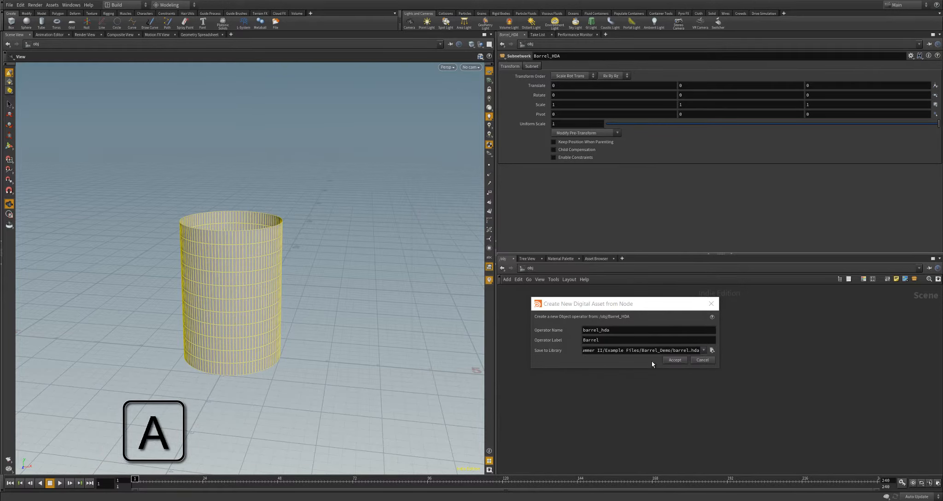
{"action": "left_click", "coordinate": [674, 359]}
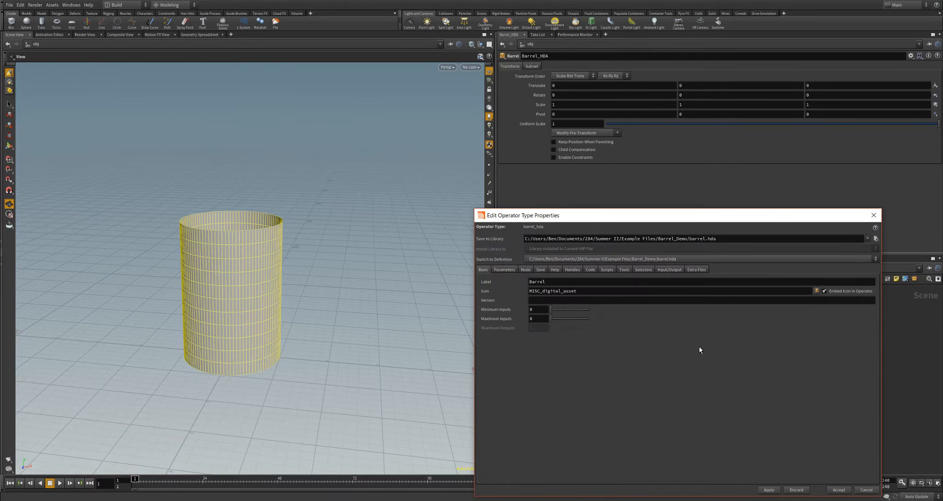
- Move the operator type properties window clear of the network view and show the asset's parameter setup
{"action": "left_click_drag", "start_coordinate": [638, 215], "coordinate": [383, 109]}
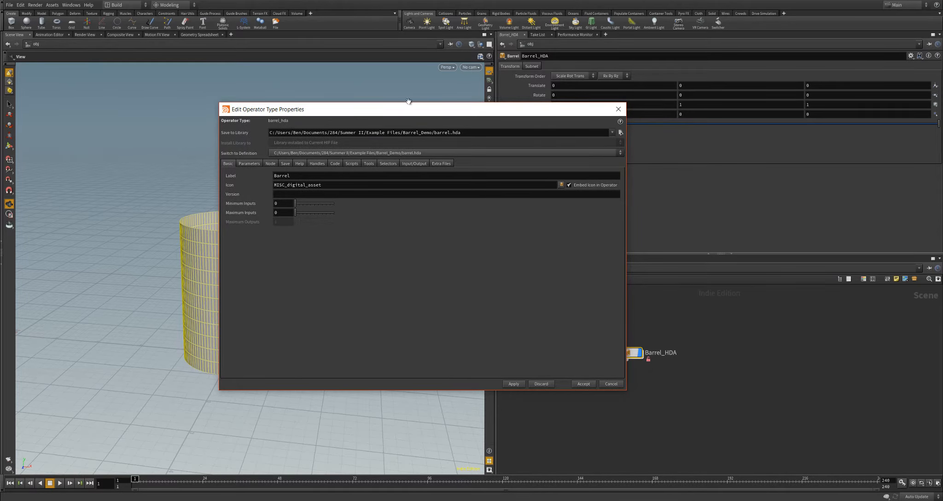
{"action": "left_click_drag", "start_coordinate": [412, 112], "coordinate": [268, 124]}
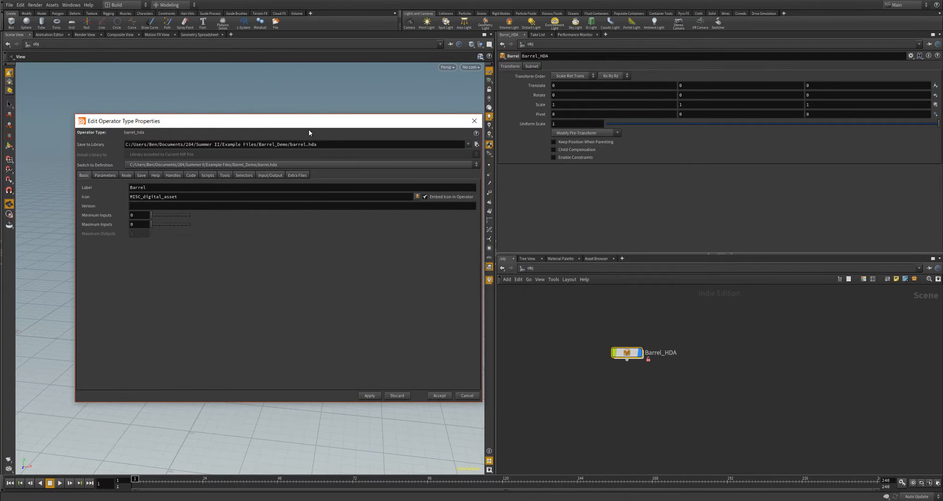
{"action": "left_click_drag", "start_coordinate": [308, 123], "coordinate": [287, 120]}
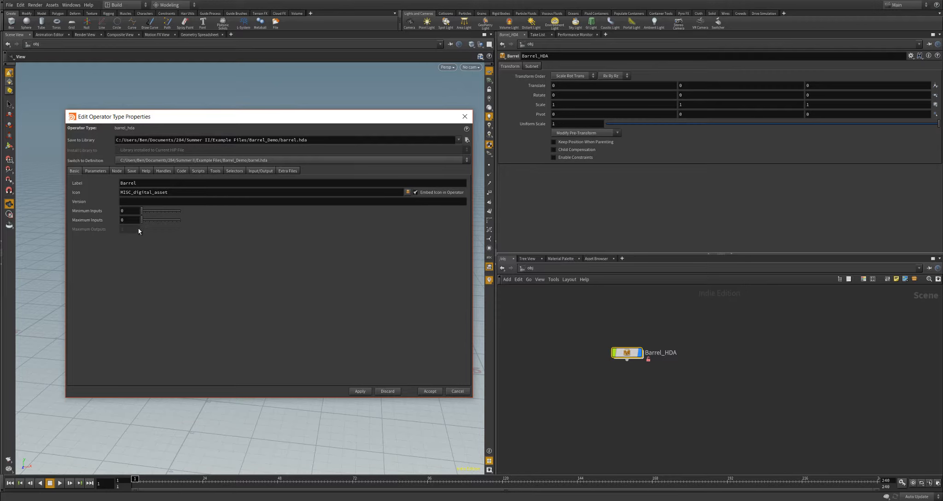
{"action": "left_click", "coordinate": [94, 171]}
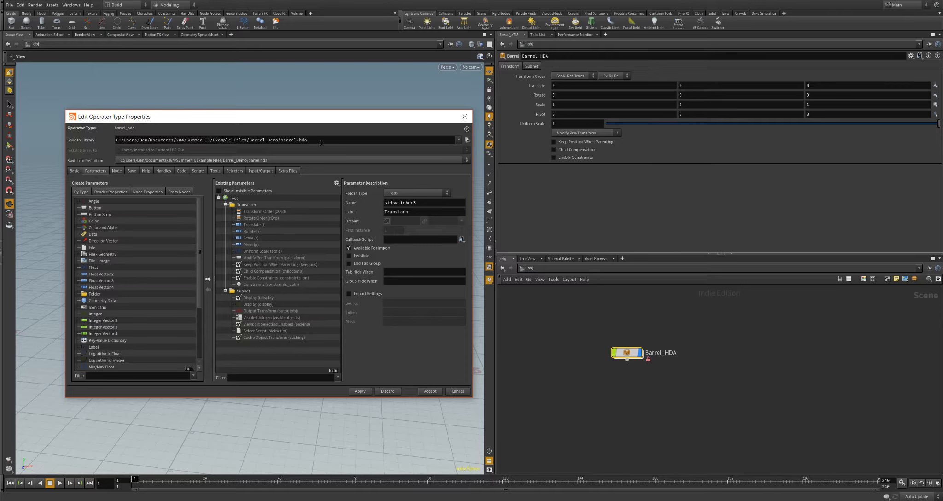
- Examine the library path and file name under which the barrel asset is saved
{"action": "left_click_drag", "start_coordinate": [321, 143], "coordinate": [101, 157]}
{"action": "left_click", "coordinate": [148, 143]}
{"action": "mouse_move", "coordinate": [310, 142]}
{"action": "left_mouse_down"}
{"action": "mouse_move", "coordinate": [280, 140]}
{"action": "mouse_move", "coordinate": [307, 140]}
{"action": "left_mouse_up"}
{"action": "left_click", "coordinate": [280, 140]}
{"action": "left_click", "coordinate": [307, 140]}
{"action": "left_click_drag", "start_coordinate": [335, 119], "coordinate": [279, 140]}
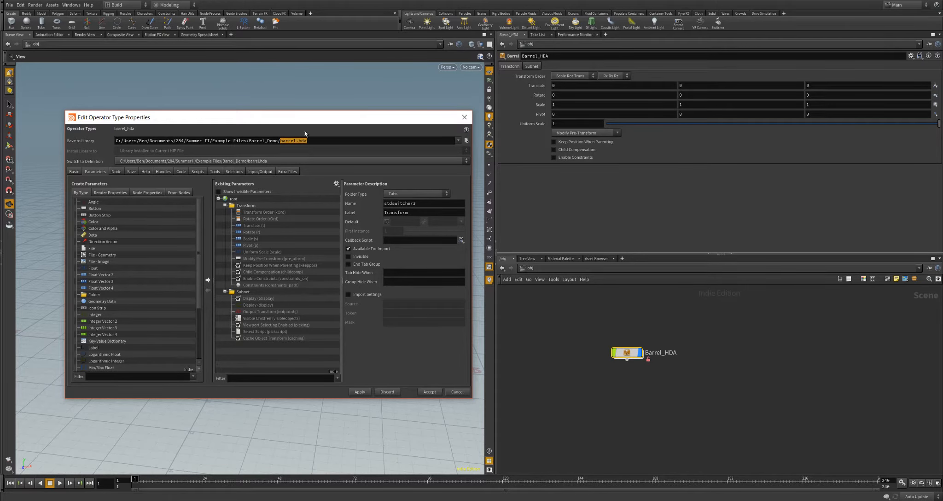
{"action": "left_click_drag", "start_coordinate": [323, 123], "coordinate": [323, 128]}
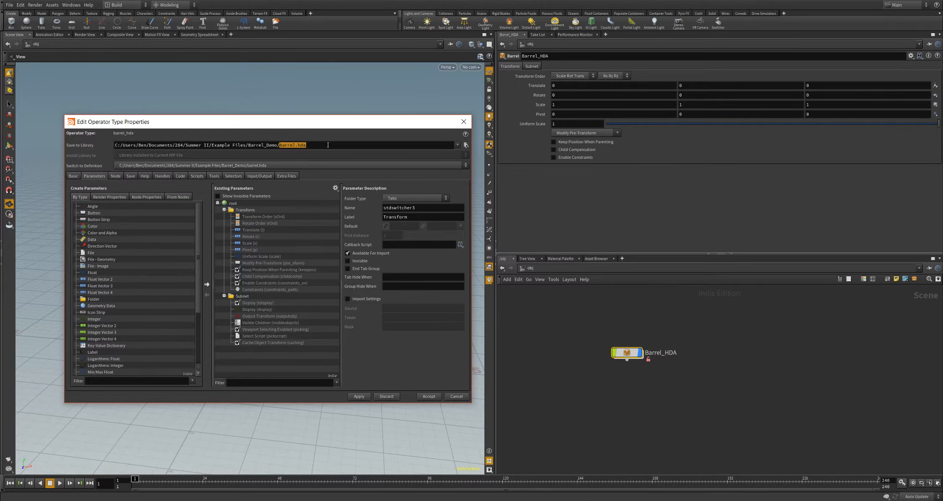
{"action": "mouse_move", "coordinate": [313, 146]}
{"action": "left_mouse_down"}
{"action": "mouse_move", "coordinate": [279, 146]}
{"action": "mouse_move", "coordinate": [318, 130]}
{"action": "left_mouse_up"}
{"action": "left_click", "coordinate": [349, 144]}
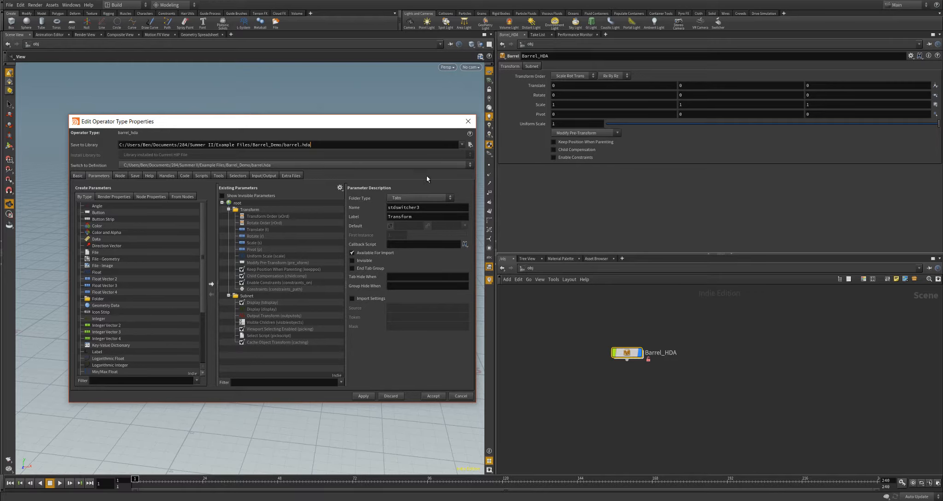
{"action": "left_click_drag", "start_coordinate": [387, 124], "coordinate": [382, 128]}
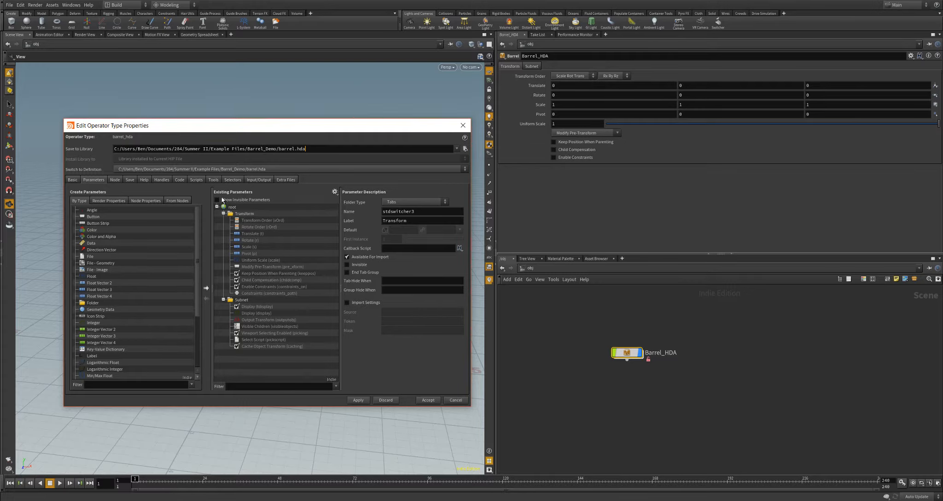
- Make the default Transform and Subnet folders invisible together and apply the change to the asset
{"action": "left_click", "coordinate": [224, 214]}
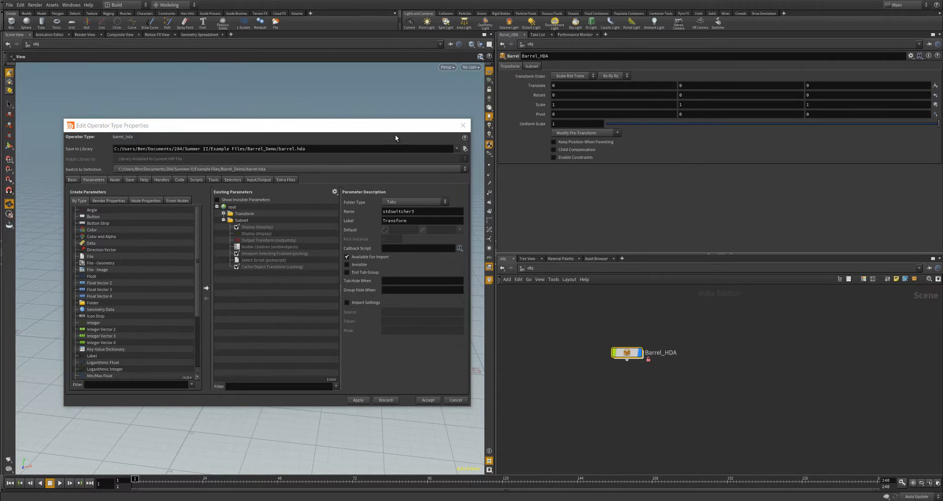
{"action": "left_click", "coordinate": [224, 226]}
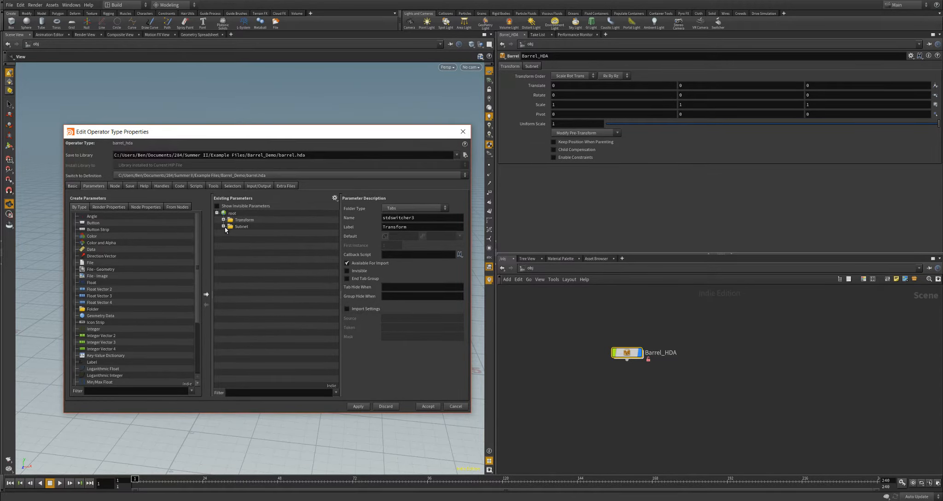
{"action": "left_click", "coordinate": [254, 221]}
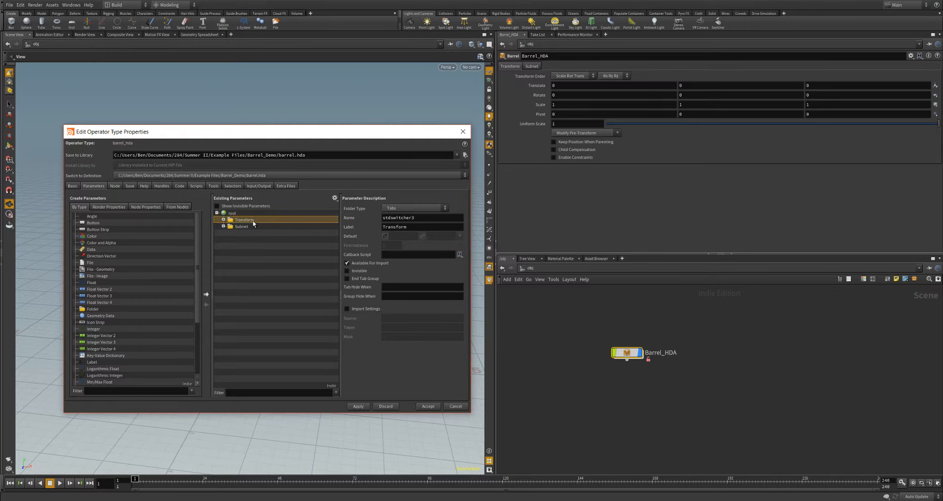
{"action": "left_click", "coordinate": [249, 226], "text": "shift"}
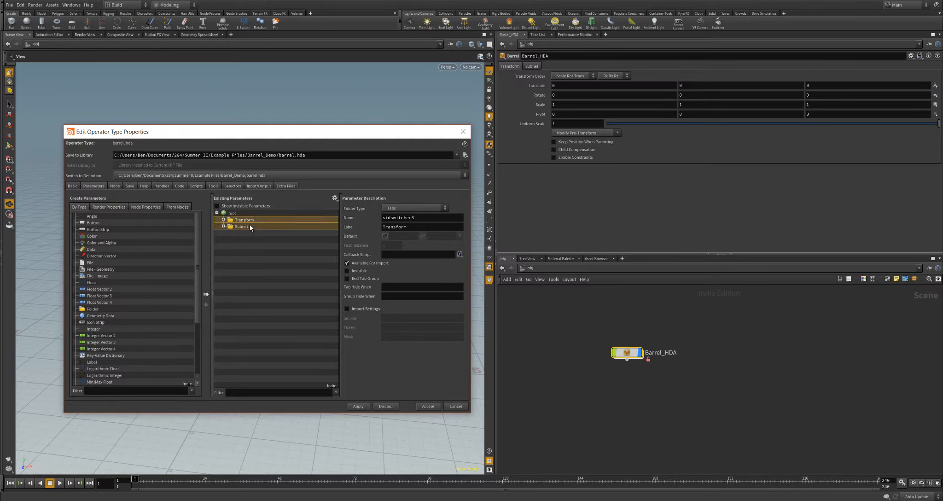
{"action": "left_click", "coordinate": [347, 271]}
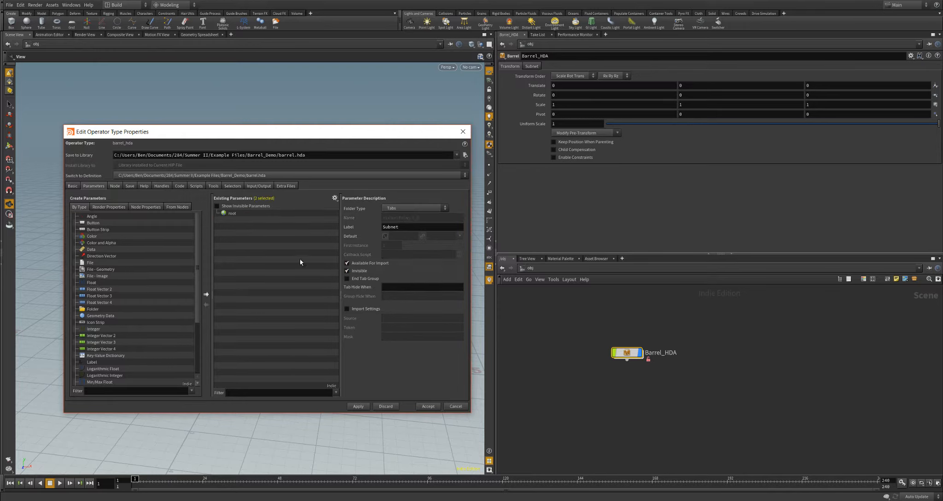
{"action": "left_click", "coordinate": [360, 404]}
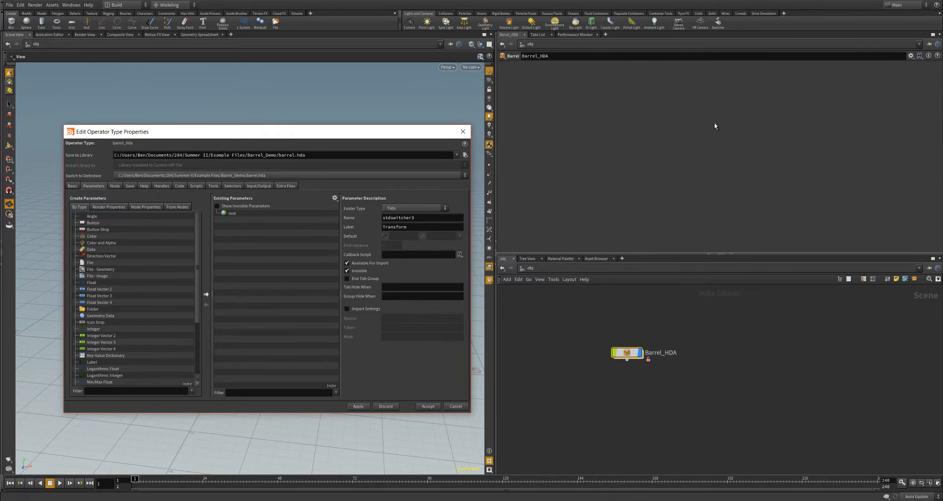
- Inspect the invisible parameters inside the Transform folder, conceal them again, and look through the available parameter types
{"action": "left_click", "coordinate": [216, 206]}
{"action": "left_click", "coordinate": [228, 221]}
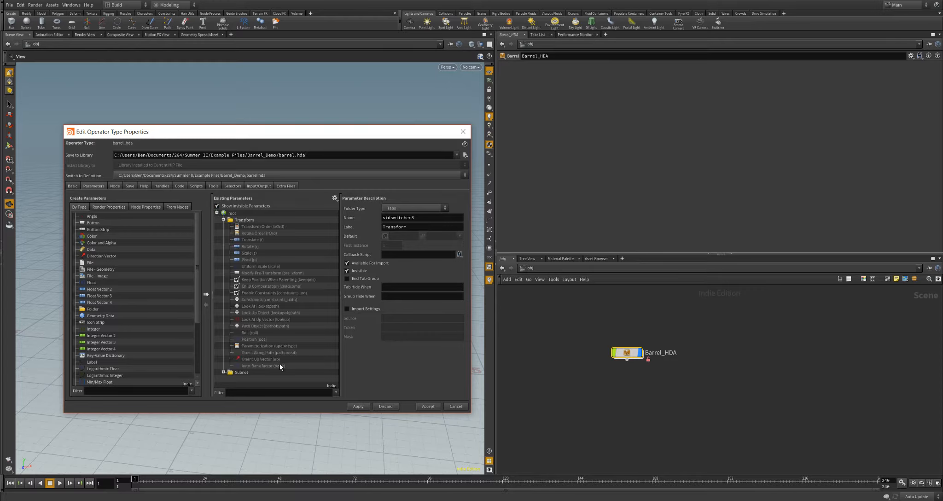
{"action": "left_click", "coordinate": [227, 220]}
{"action": "left_click", "coordinate": [217, 206]}
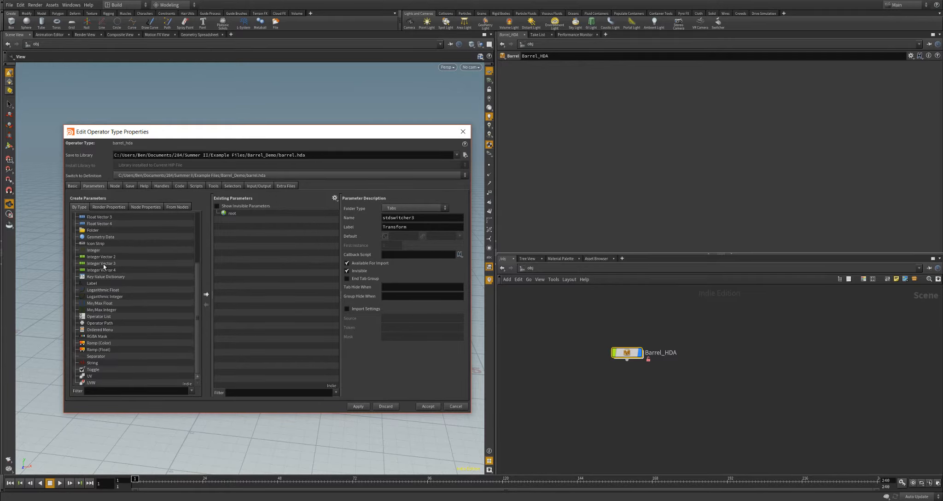
{"action": "scroll", "coordinate": [104, 239], "scroll_direction": "down", "scroll_amount": 4}
{"action": "scroll", "coordinate": [111, 290], "scroll_direction": "up", "scroll_amount": 4}
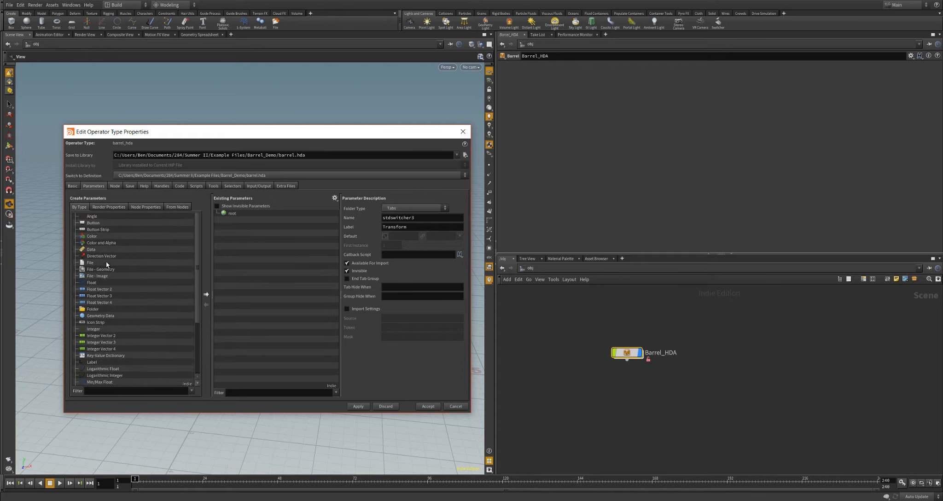
- Go inside Barrel_HDA to the Barrel geometry, show the tube's evaluated center value, and set its height to 2.49
{"action": "double_click", "coordinate": [636, 355]}
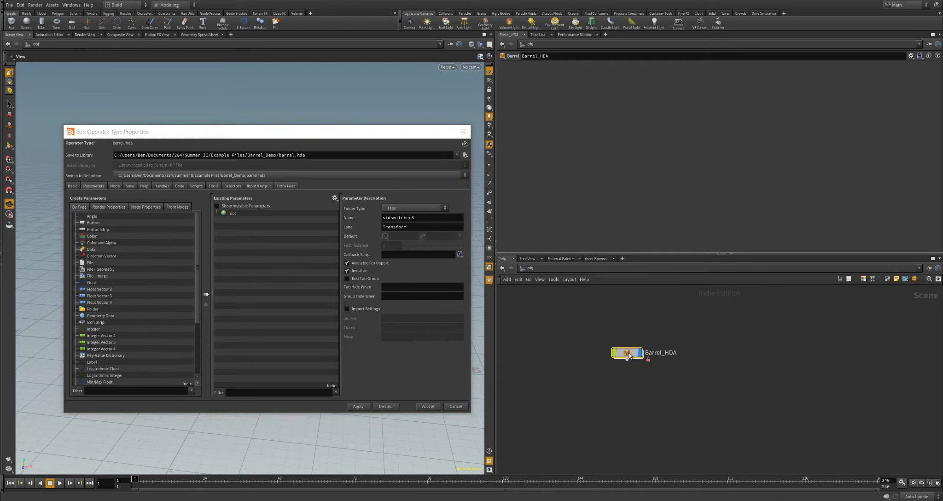
{"action": "double_click", "coordinate": [723, 384]}
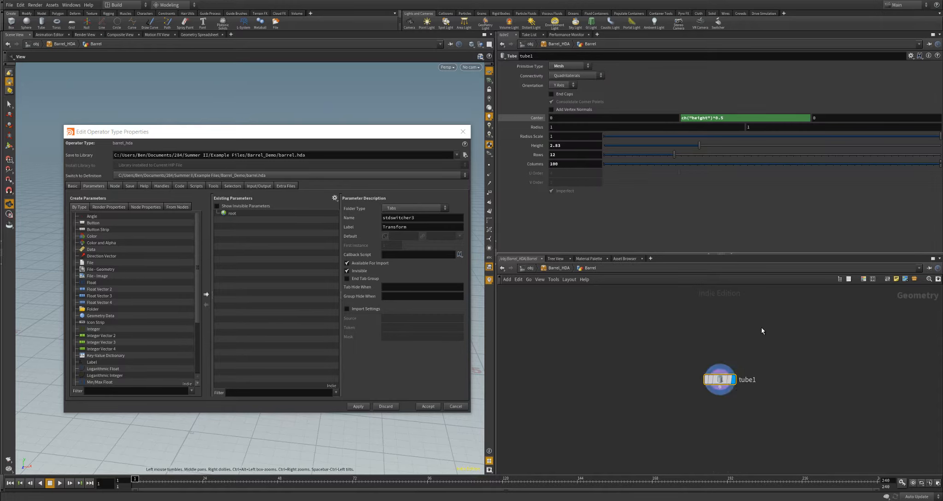
{"action": "left_click", "coordinate": [535, 118]}
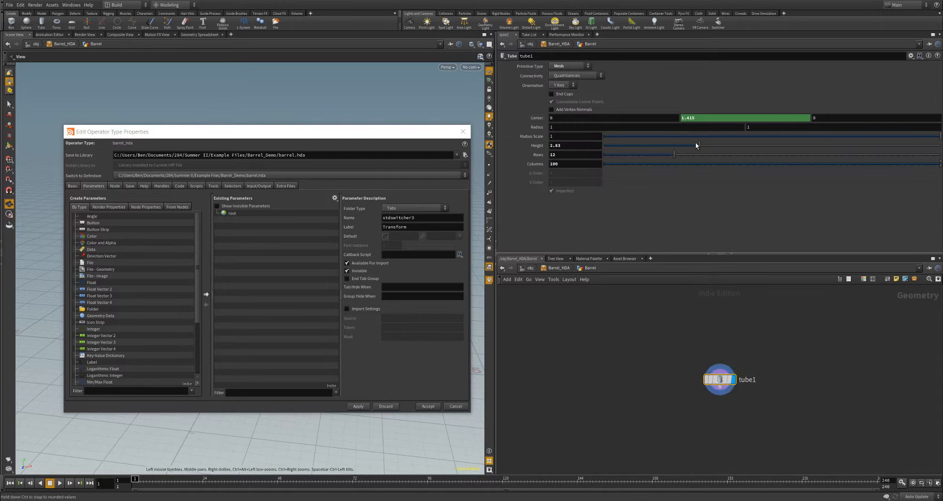
{"action": "mouse_move", "coordinate": [696, 145]}
{"action": "left_mouse_down"}
{"action": "mouse_move", "coordinate": [647, 146]}
{"action": "mouse_move", "coordinate": [688, 145]}
{"action": "left_mouse_up"}
- Add a float parameter under the asset's root, with the name height and the label Height
{"action": "left_click_drag", "start_coordinate": [92, 282], "coordinate": [243, 247]}
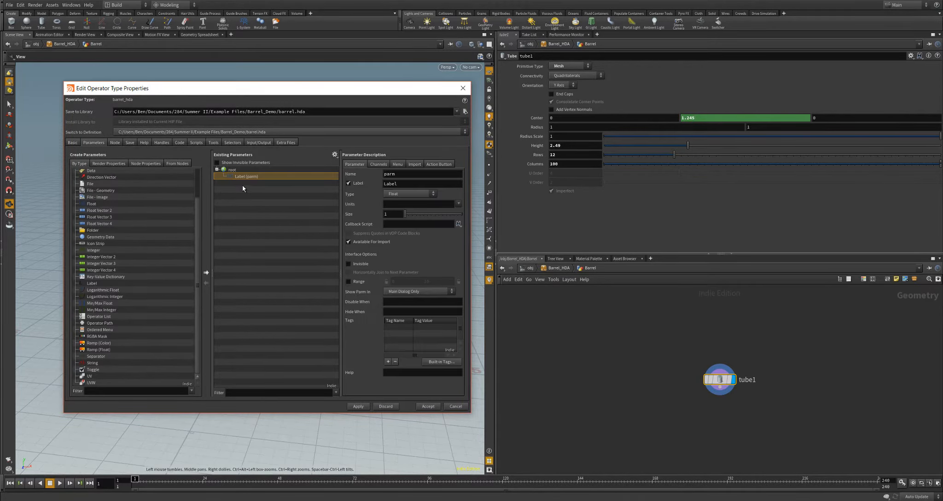
{"action": "left_click_drag", "start_coordinate": [403, 176], "coordinate": [383, 174]}
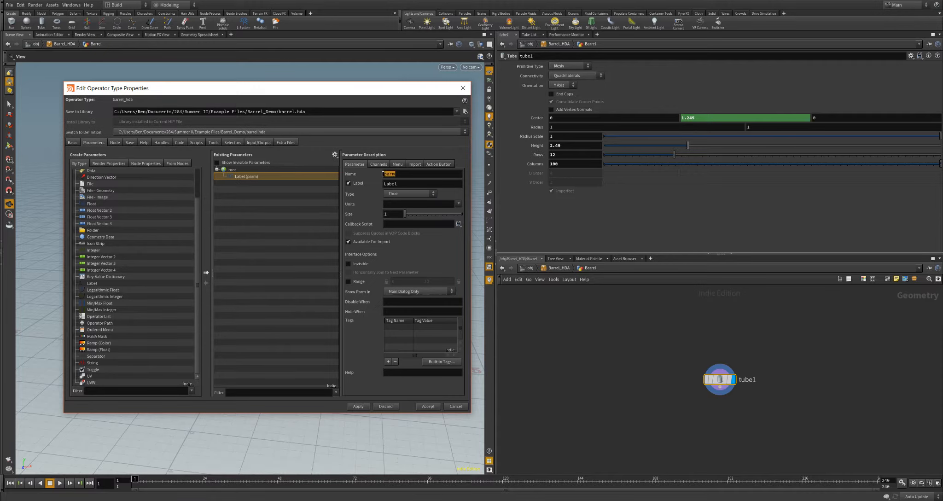
{"action": "type", "text": "height"}
{"action": "key", "text": "Tab"}
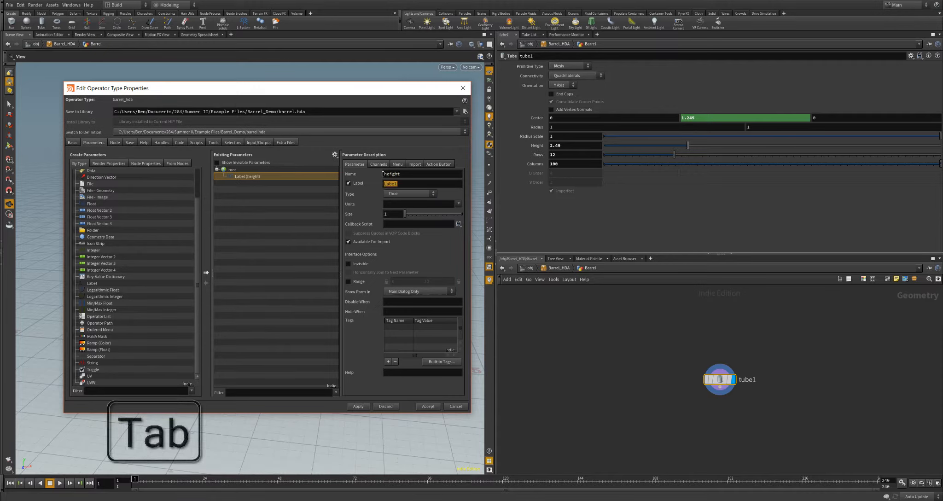
{"action": "type", "text": "Height"}
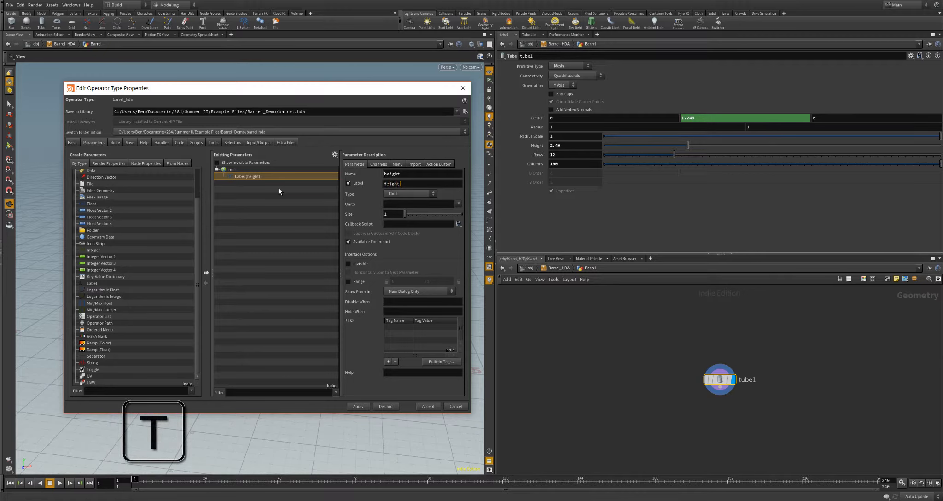
- Try Integer as the height parameter's type, and restore the Float type
{"action": "left_click", "coordinate": [403, 196]}
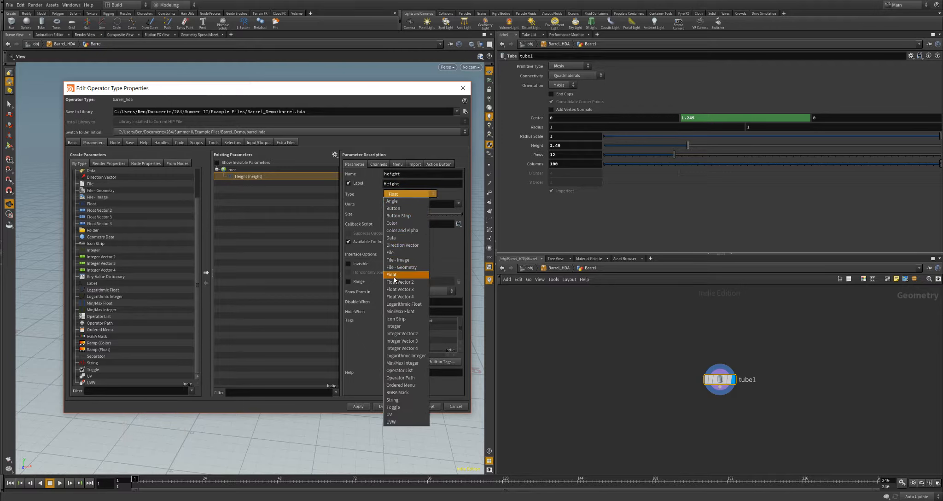
{"action": "left_click", "coordinate": [397, 325]}
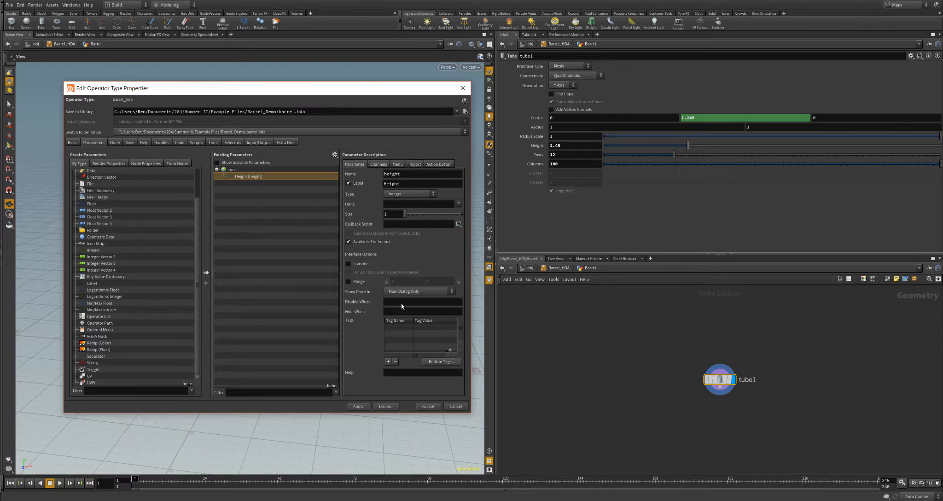
{"action": "left_click", "coordinate": [393, 197]}
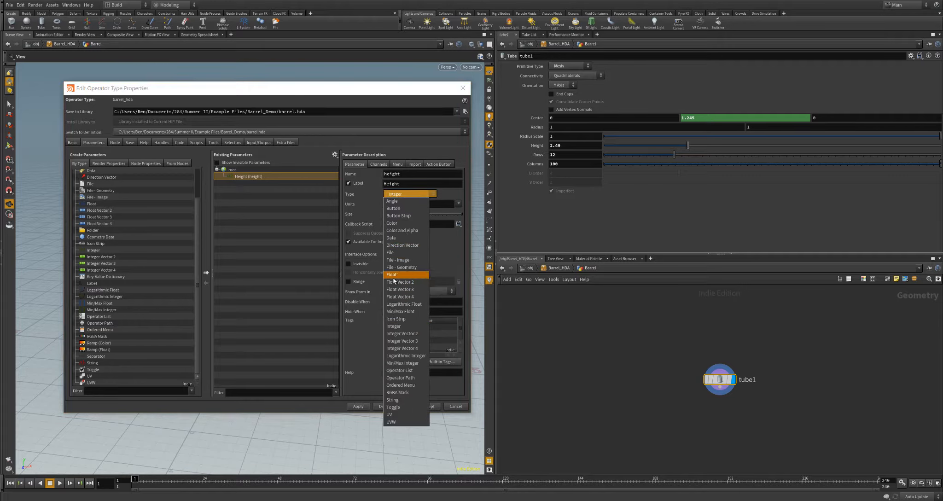
{"action": "left_click", "coordinate": [398, 277]}
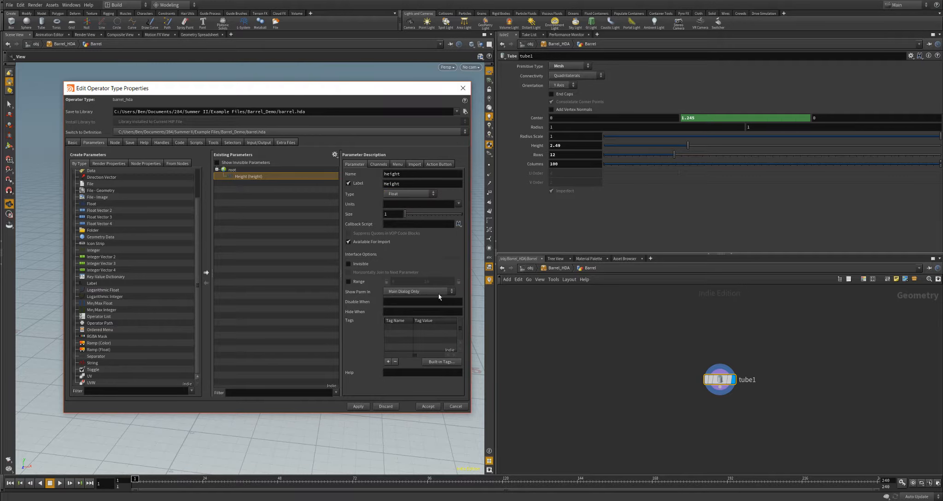
- Apply the new parameter to the asset and copy the Height parameter from Barrel_HDA at the object level
{"action": "left_click", "coordinate": [365, 406]}
{"action": "key", "text": "u"}
{"action": "key", "text": "u"}
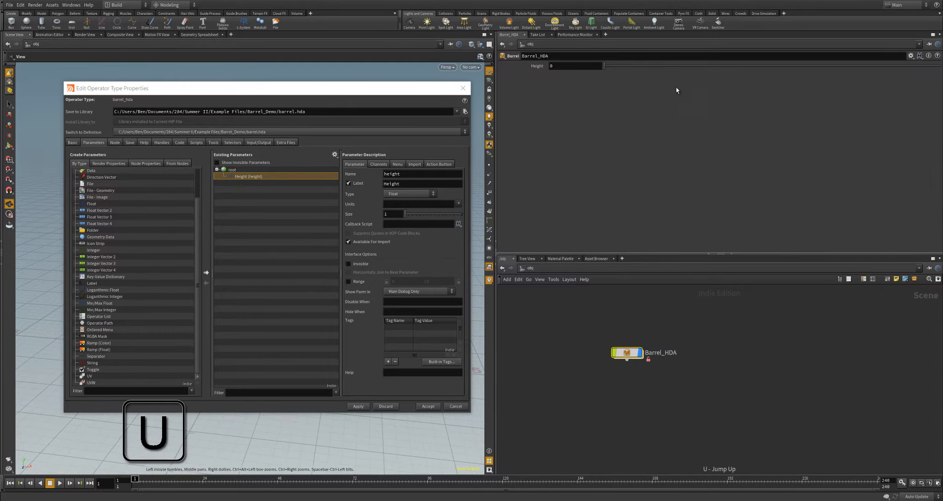
{"action": "mouse_move", "coordinate": [607, 65]}
{"action": "left_mouse_down"}
{"action": "mouse_move", "coordinate": [677, 69]}
{"action": "mouse_move", "coordinate": [601, 68]}
{"action": "left_mouse_up"}
{"action": "right_click", "coordinate": [537, 68]}
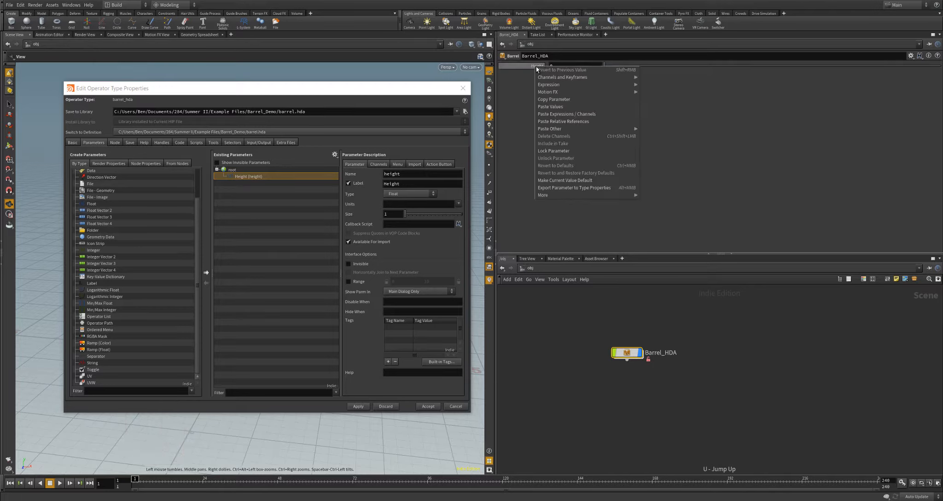
{"action": "left_click", "coordinate": [553, 99]}
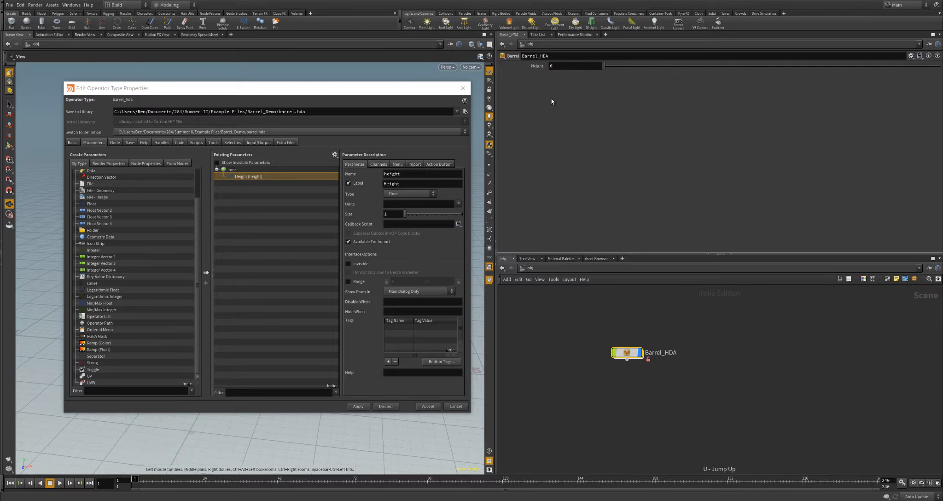
- Inside the Barrel geometry, paste the copied parameter into the tube's Height as the relative reference ch("../../height")
{"action": "double_click", "coordinate": [629, 352]}
{"action": "double_click", "coordinate": [720, 380]}
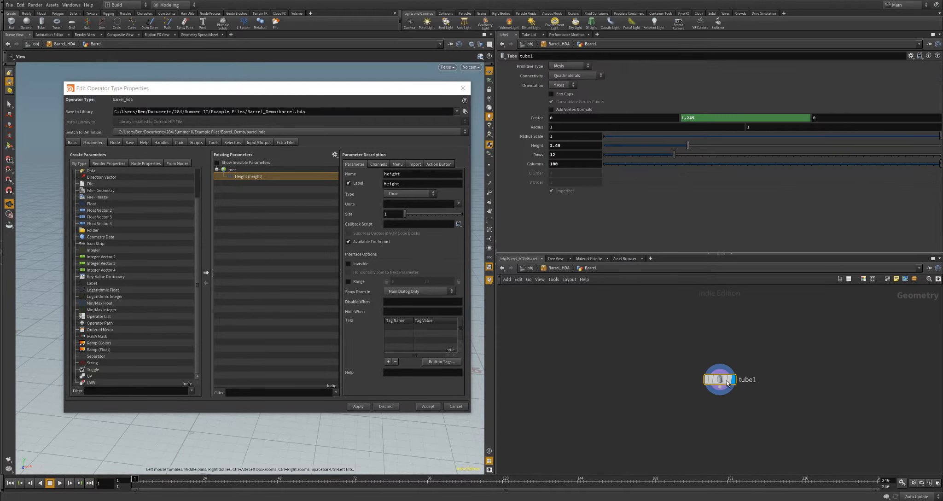
{"action": "right_click", "coordinate": [571, 145]}
{"action": "left_click", "coordinate": [612, 202]}
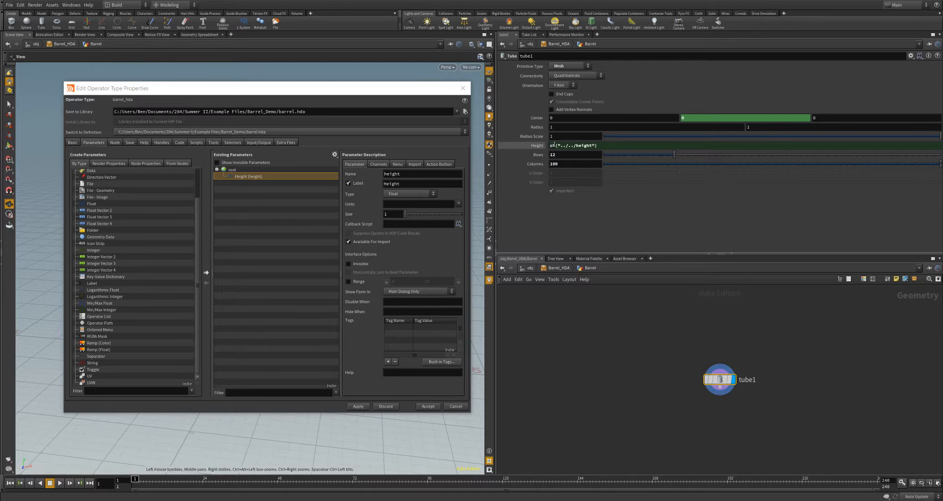
{"action": "left_click_drag", "start_coordinate": [559, 146], "coordinate": [596, 145]}
{"action": "left_click", "coordinate": [596, 145]}
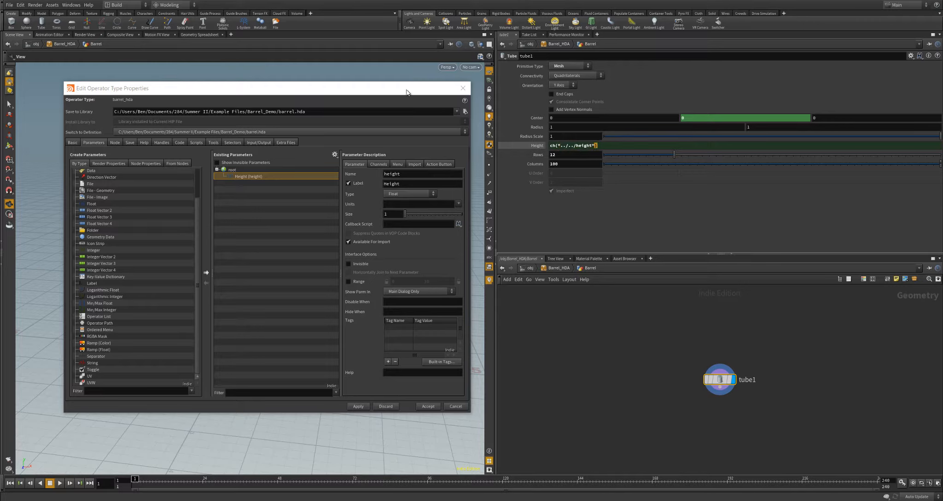
- Return to the object level and accept the operator type properties of Barrel_HDA
{"action": "left_click_drag", "start_coordinate": [408, 90], "coordinate": [405, 89]}
{"action": "left_click", "coordinate": [627, 322]}
{"action": "key", "text": "u"}
{"action": "key", "text": "u"}
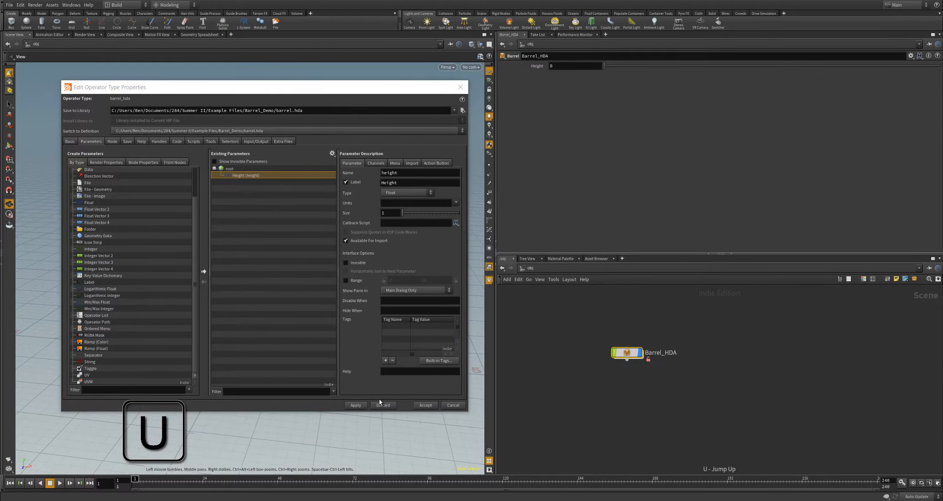
{"action": "left_click", "coordinate": [426, 404]}
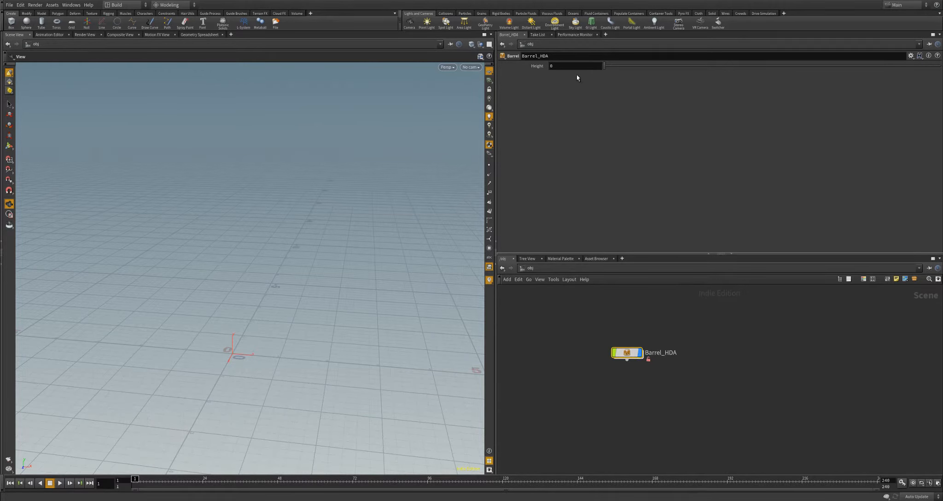
- Test the barrel's new Height parameter by raising it to 3.33 and lowering it to 2.38
{"action": "left_click_drag", "start_coordinate": [399, 310], "coordinate": [292, 338], "text": "alt"}
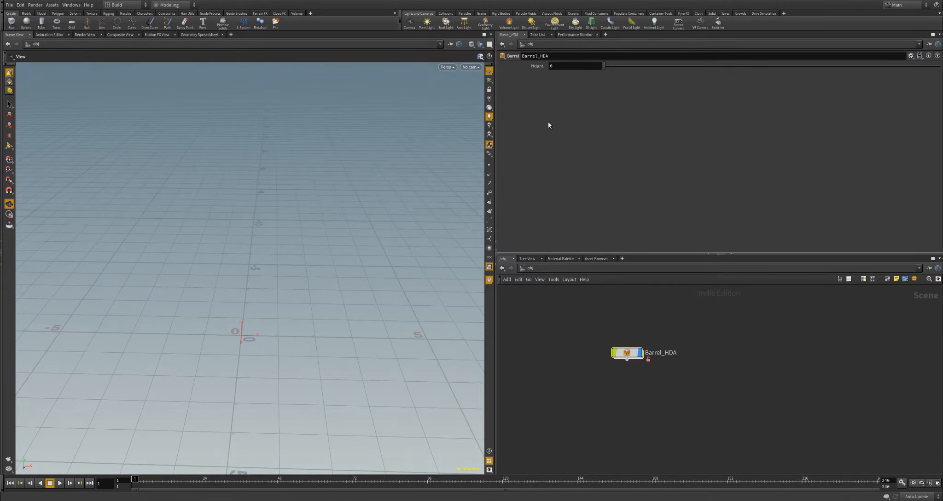
{"action": "left_click_drag", "start_coordinate": [605, 65], "coordinate": [716, 69]}
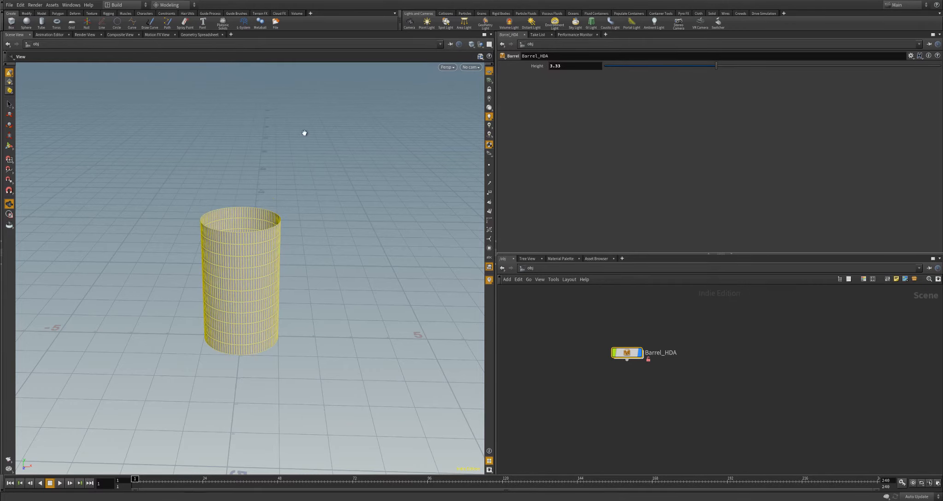
{"action": "left_click_drag", "start_coordinate": [311, 229], "coordinate": [460, 177], "text": "alt"}
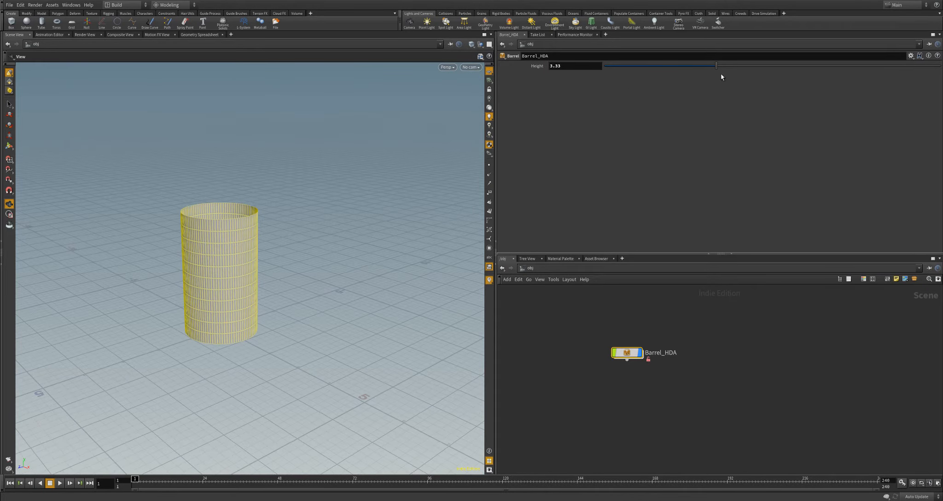
{"action": "left_click_drag", "start_coordinate": [719, 72], "coordinate": [684, 97]}
- Reopen Barrel_HDA's type properties, select the Height parameter to edit its range, and adjust the barrel's height to 2.57
{"action": "right_click", "coordinate": [626, 353]}
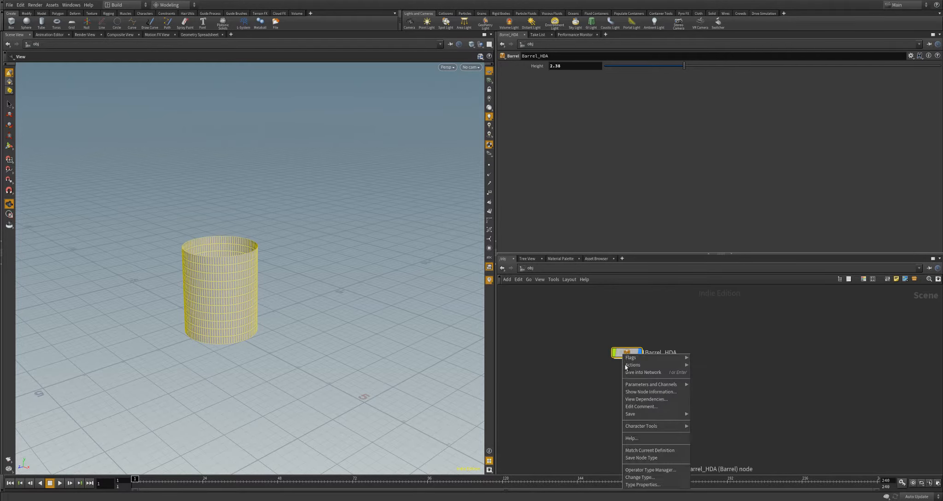
{"action": "left_click", "coordinate": [645, 485]}
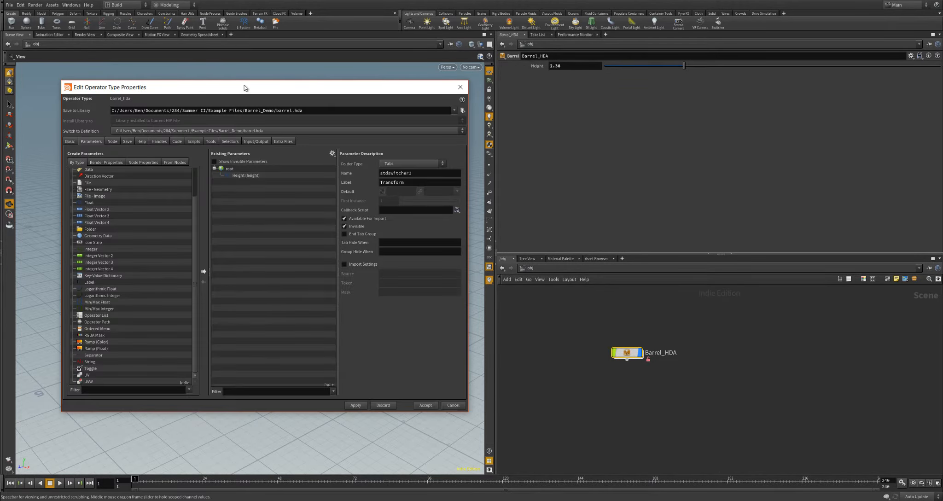
{"action": "left_click_drag", "start_coordinate": [244, 86], "coordinate": [279, 98]}
{"action": "left_click", "coordinate": [252, 185]}
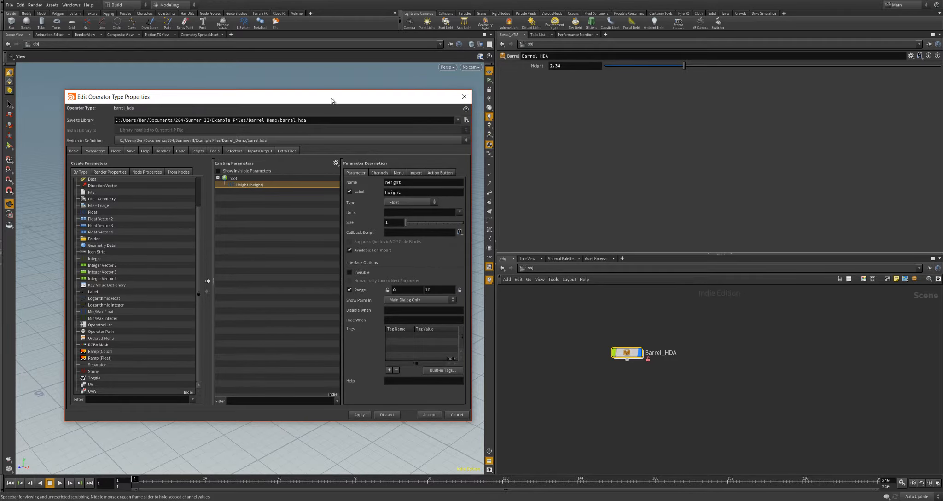
{"action": "left_click_drag", "start_coordinate": [347, 101], "coordinate": [334, 114]}
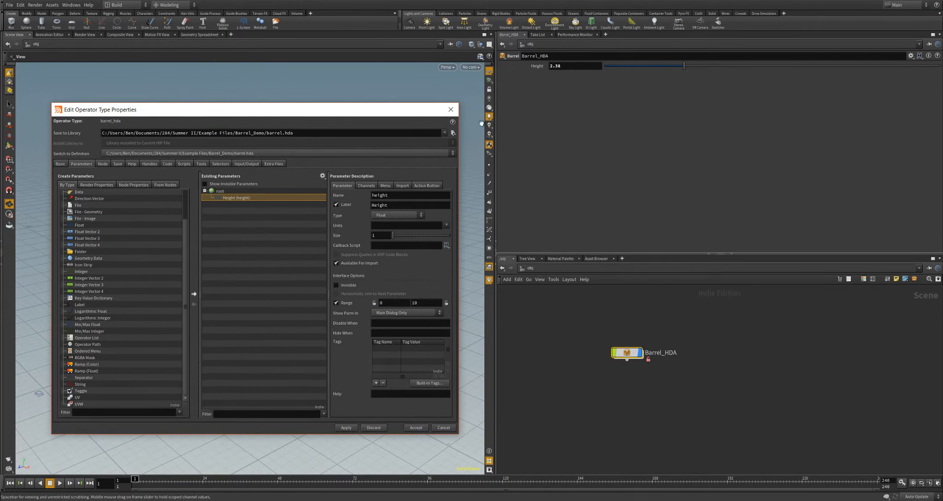
{"action": "left_click_drag", "start_coordinate": [397, 110], "coordinate": [755, 138]}
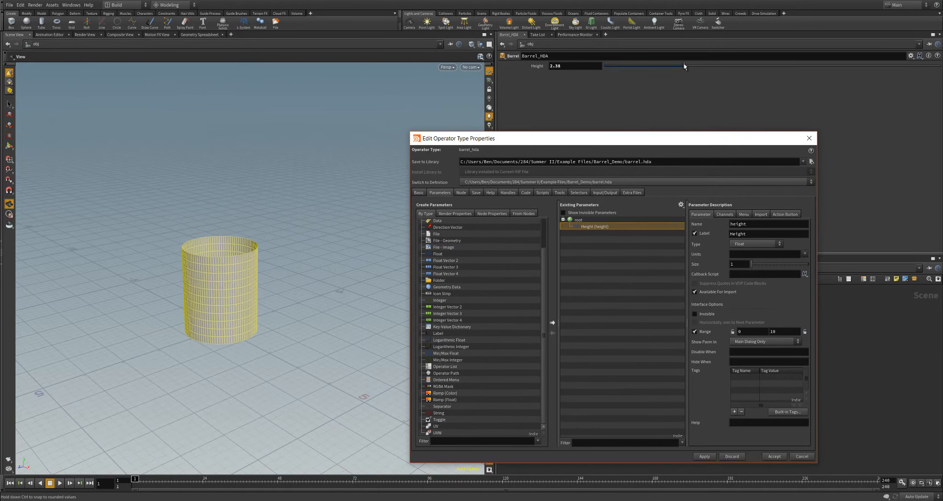
{"action": "mouse_move", "coordinate": [684, 65]}
{"action": "left_mouse_down"}
{"action": "mouse_move", "coordinate": [599, 72]}
{"action": "mouse_move", "coordinate": [925, 66]}
{"action": "mouse_move", "coordinate": [681, 63]}
{"action": "mouse_move", "coordinate": [791, 74]}
{"action": "mouse_move", "coordinate": [667, 65]}
{"action": "mouse_move", "coordinate": [691, 67]}
{"action": "left_mouse_up"}
{"action": "left_click_drag", "start_coordinate": [646, 143], "coordinate": [422, 102]}
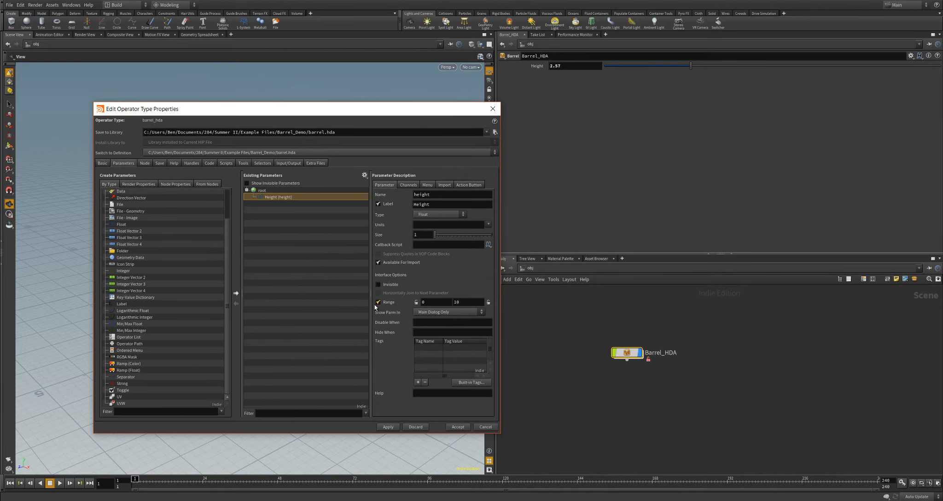
- Set the Height parameter's range from 1 to 5 with the lower limit locked, and accept the change to the asset
{"action": "left_click", "coordinate": [417, 302]}
{"action": "type", "text": "1"}
{"action": "key", "text": "Return"}
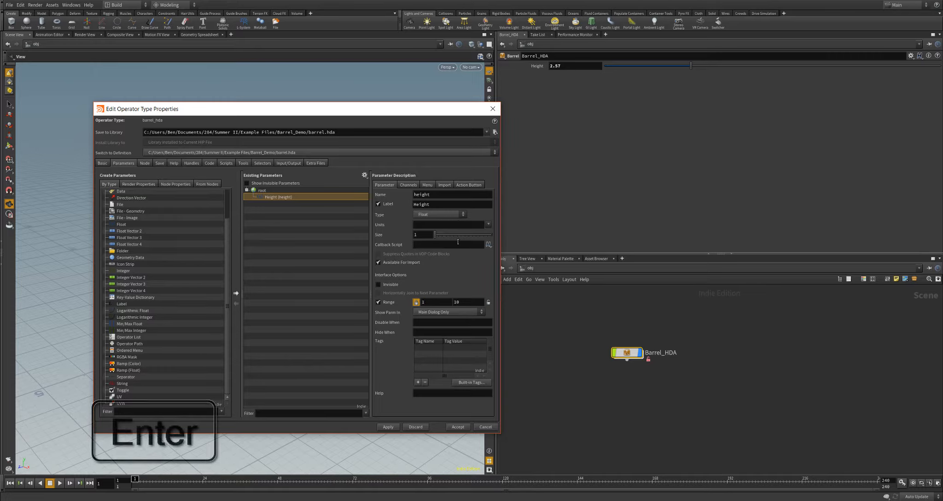
{"action": "left_click_drag", "start_coordinate": [376, 113], "coordinate": [361, 104]}
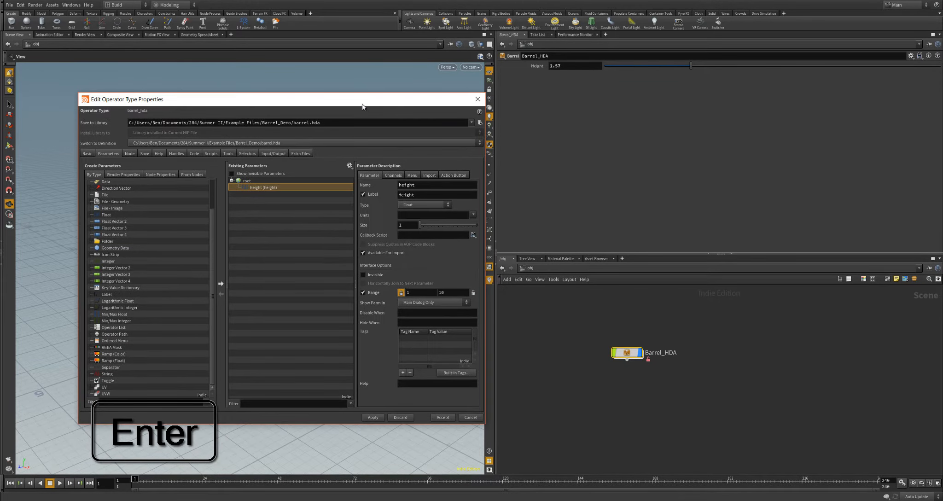
{"action": "double_click", "coordinate": [449, 292]}
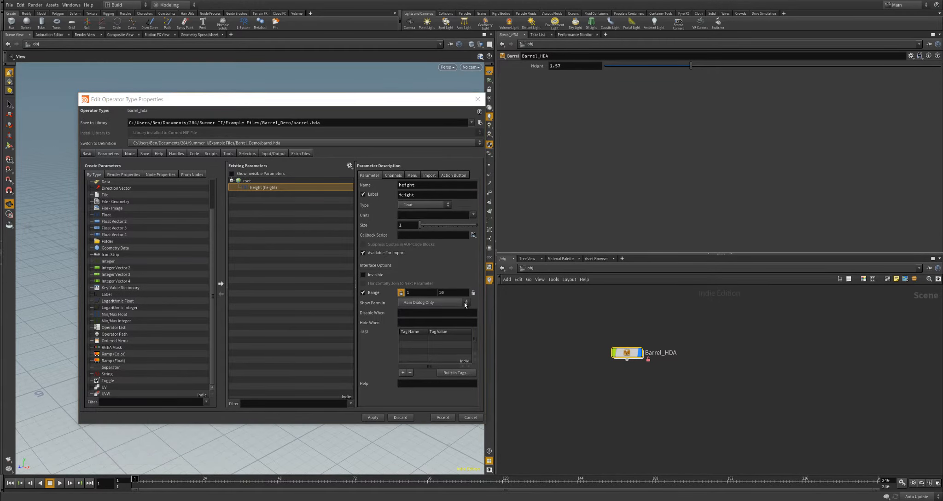
{"action": "type", "text": "5"}
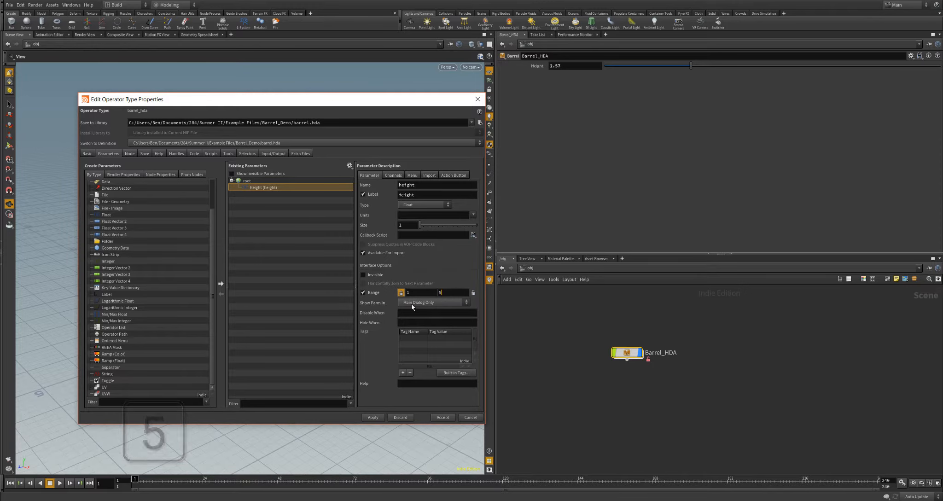
{"action": "key", "text": "Return"}
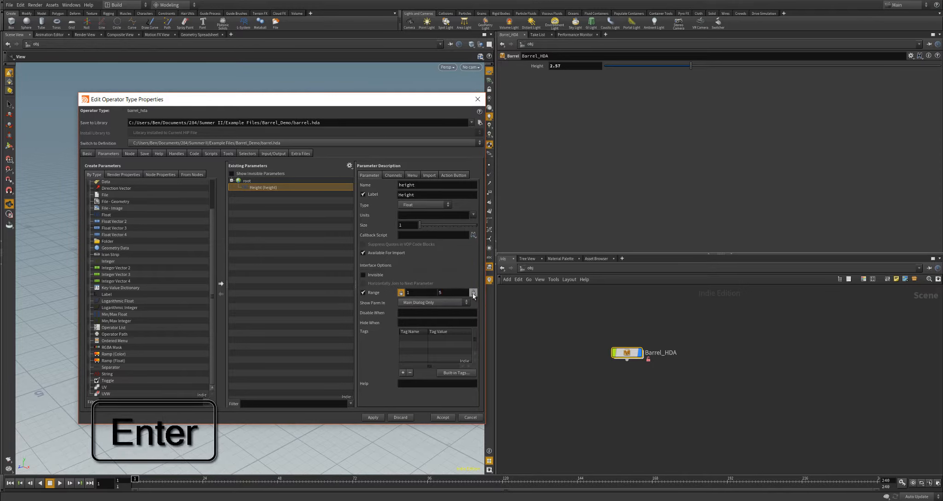
{"action": "left_click", "coordinate": [374, 417]}
{"action": "left_click", "coordinate": [442, 417]}
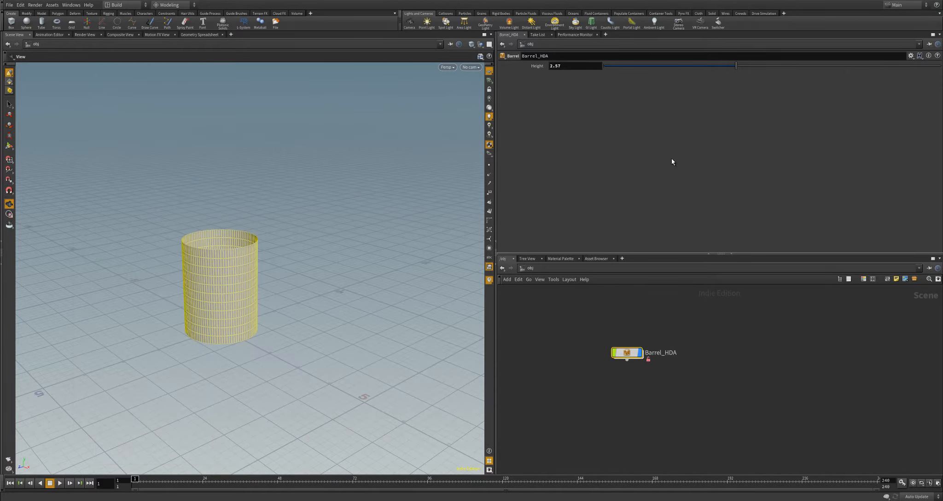
- Test the limits of Barrel_HDA's Height with values of 5 and 6, and finish at a height of 1
{"action": "left_click_drag", "start_coordinate": [735, 66], "coordinate": [936, 76]}
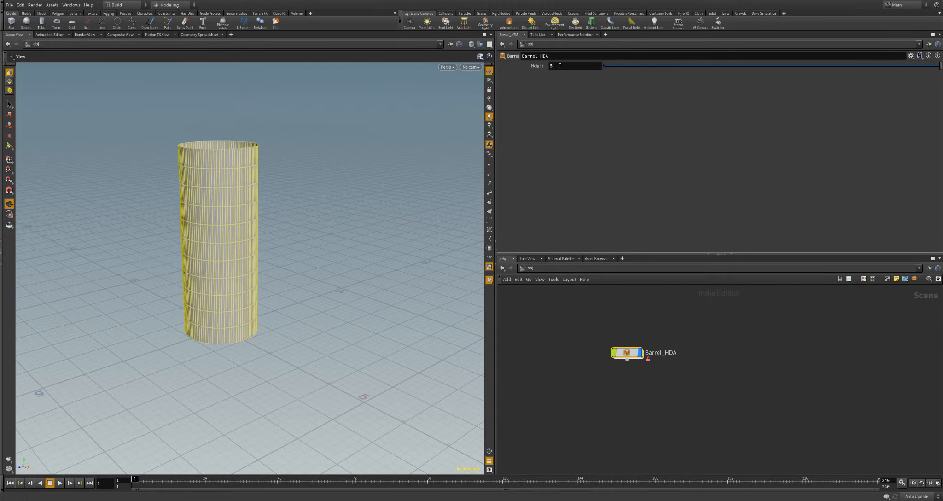
{"action": "key", "text": "Return"}
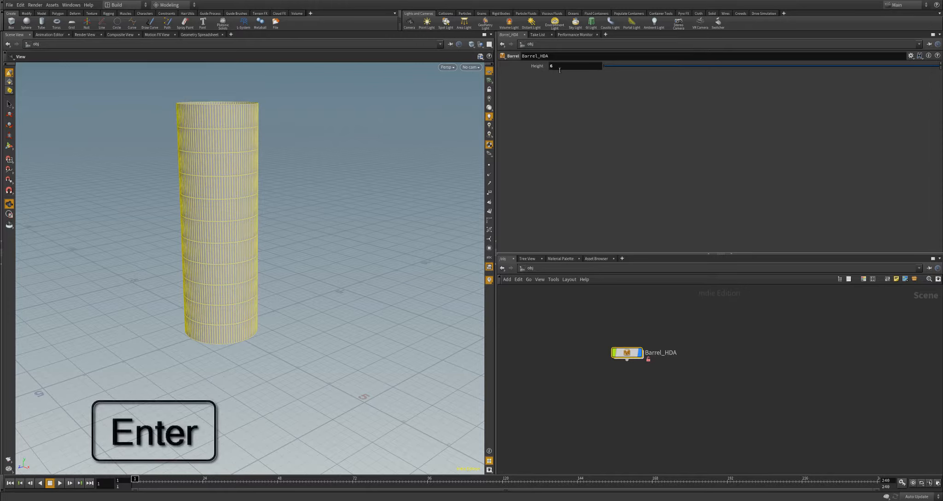
{"action": "left_click_drag", "start_coordinate": [870, 64], "coordinate": [928, 69]}
{"action": "left_click", "coordinate": [576, 67]}
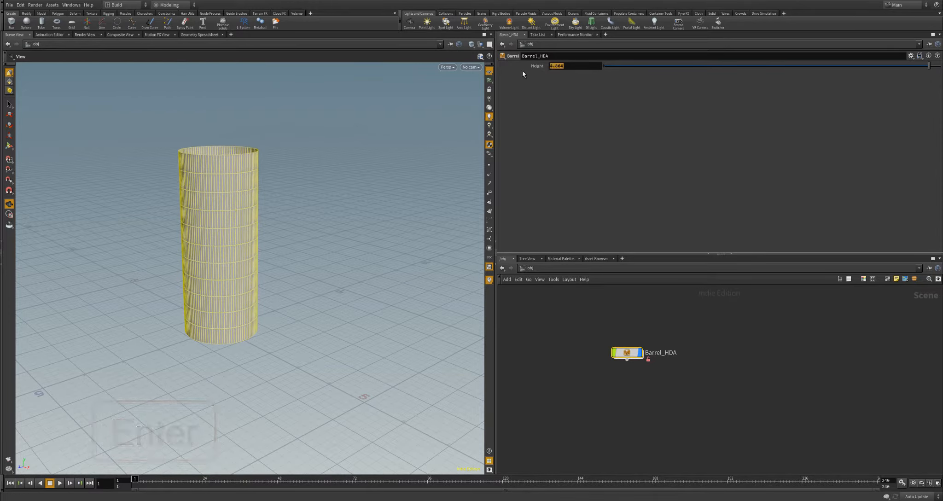
{"action": "type", "text": "6"}
{"action": "key", "text": "Return"}
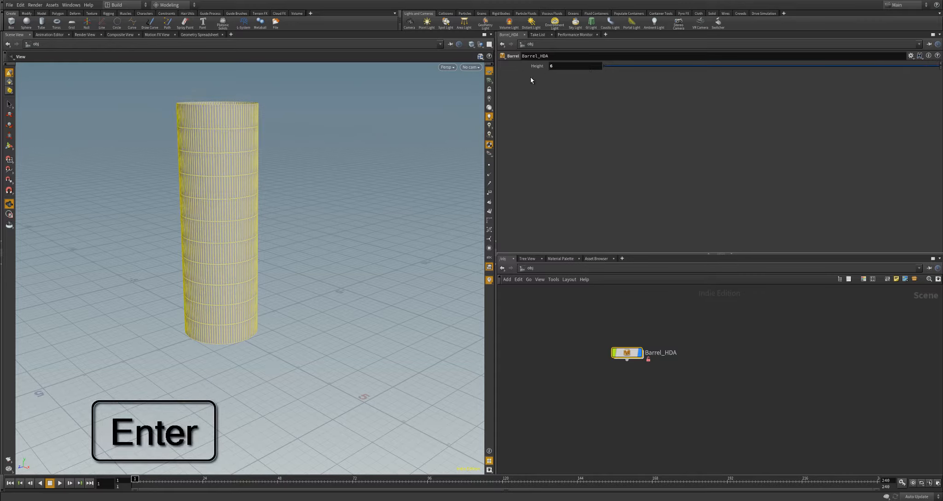
{"action": "type", "text": "1"}
{"action": "key", "text": "Return"}
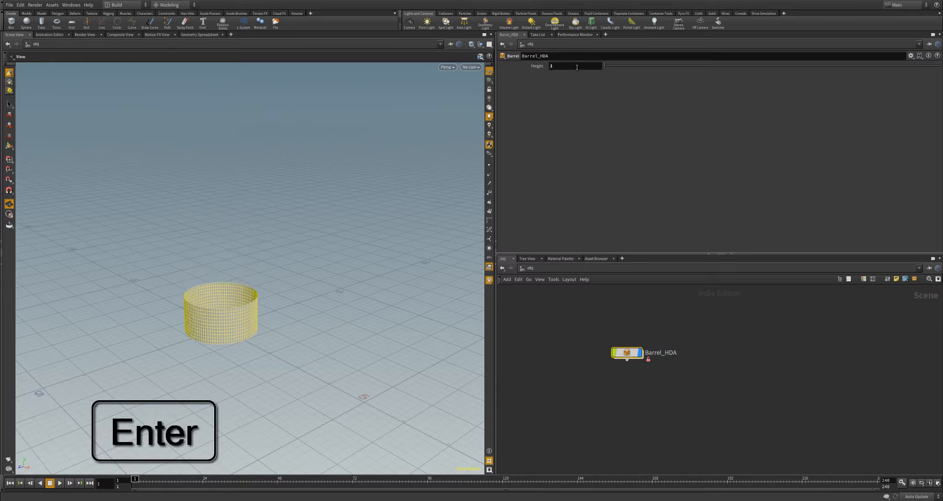
- Reopen Barrel_HDA's type properties and lock the upper limit of the Height parameter's range
{"action": "right_click", "coordinate": [627, 354]}
{"action": "left_click", "coordinate": [643, 484]}
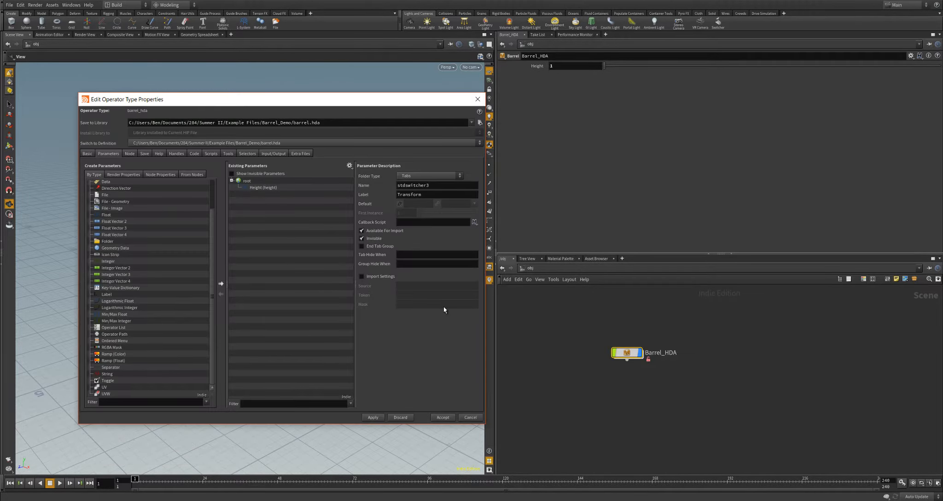
{"action": "left_click", "coordinate": [275, 187]}
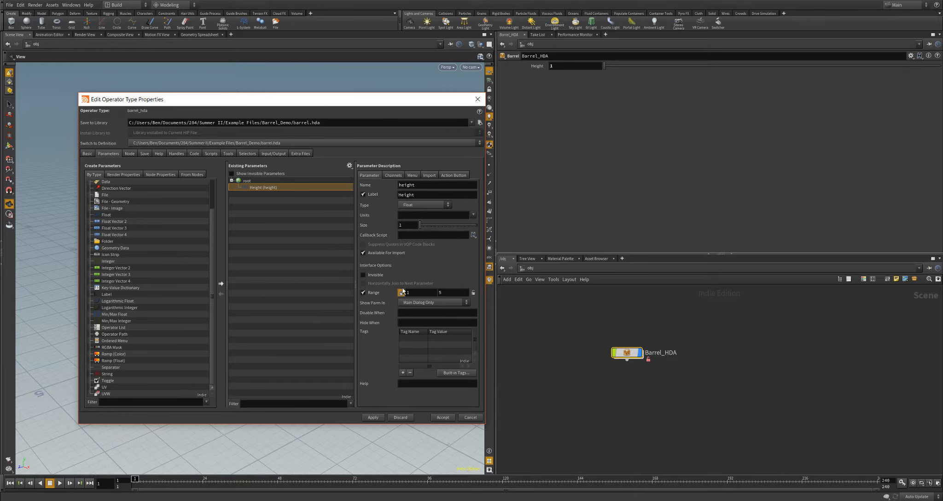
{"action": "left_click", "coordinate": [473, 292]}
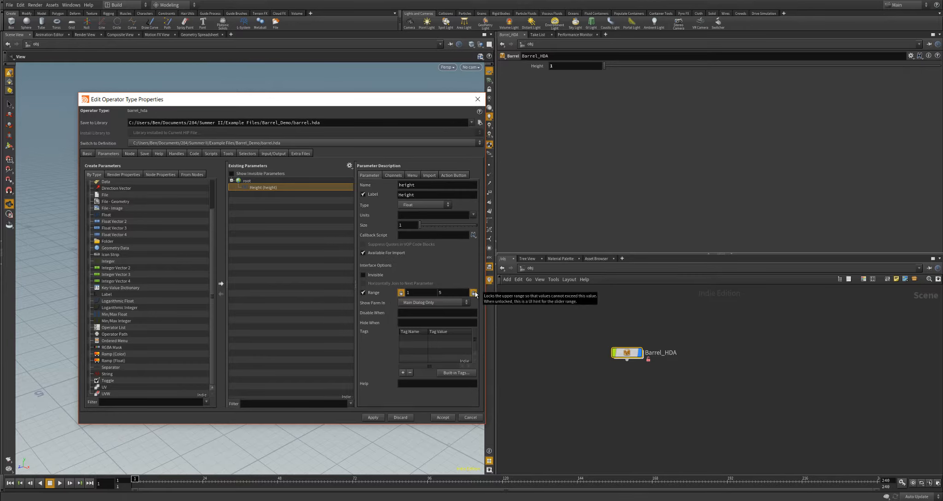
- Apply the locked Height range, and add an integer parameter named num_staves with the label Number of Staves
{"action": "left_click", "coordinate": [373, 417]}
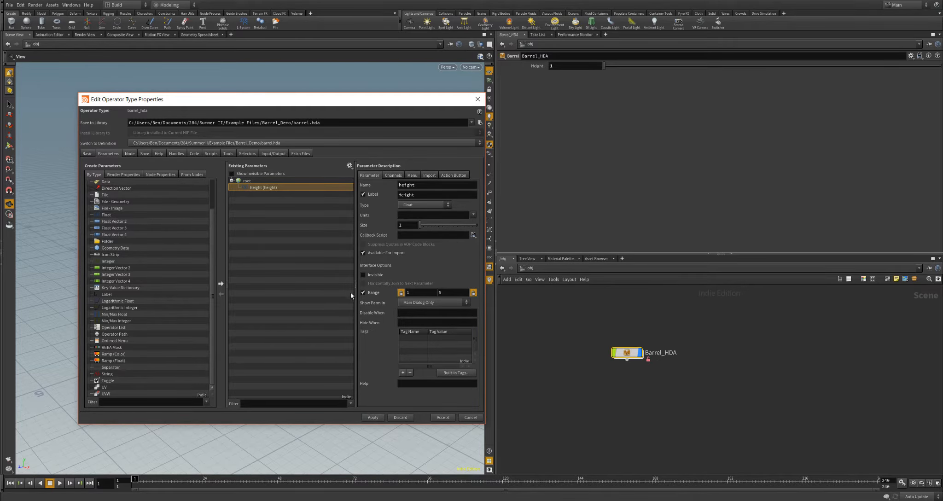
{"action": "left_click_drag", "start_coordinate": [289, 106], "coordinate": [284, 102]}
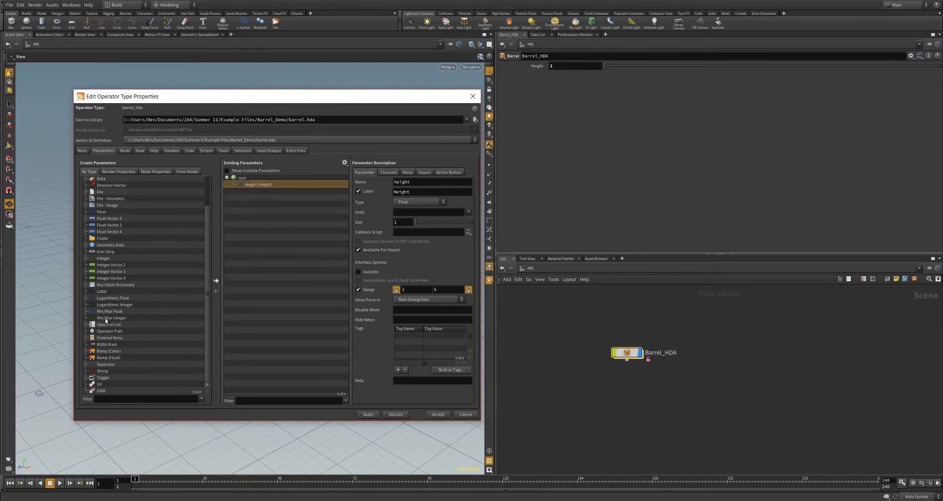
{"action": "left_click_drag", "start_coordinate": [104, 258], "coordinate": [295, 210]}
{"action": "double_click", "coordinate": [404, 182]}
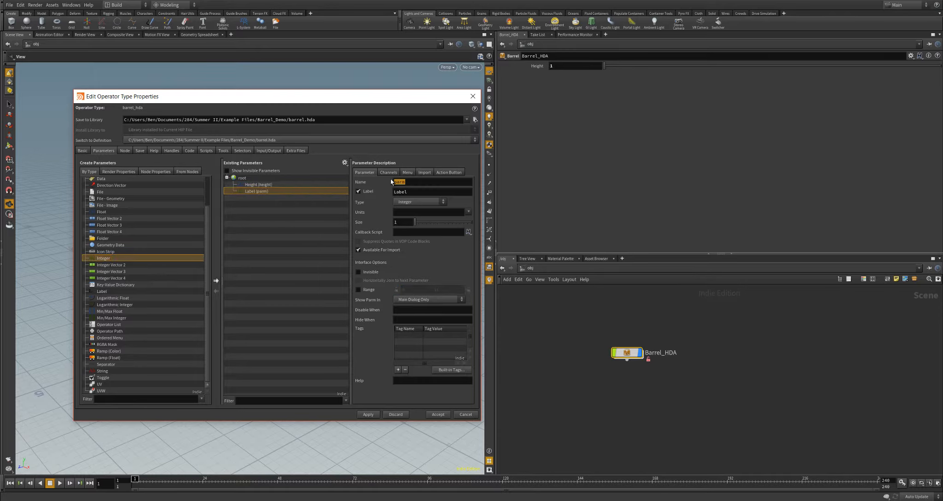
{"action": "type", "text": "num_staves"}
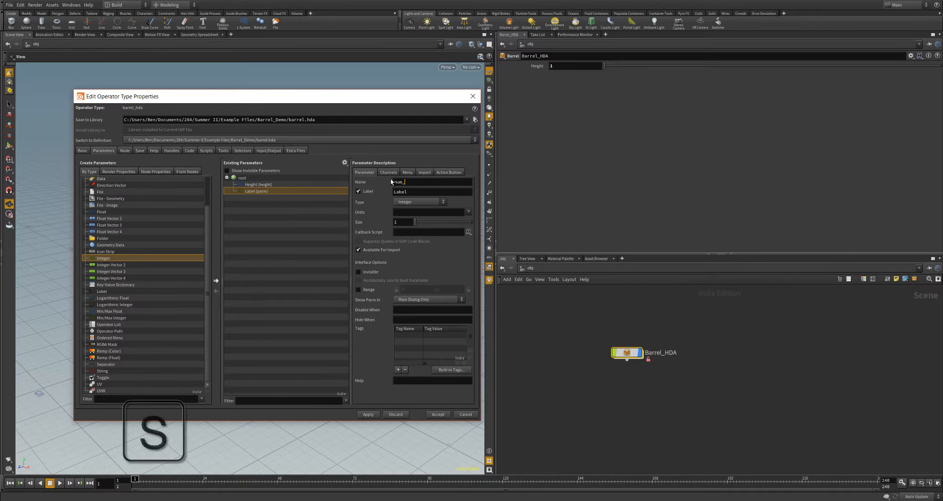
{"action": "key", "text": "Tab"}
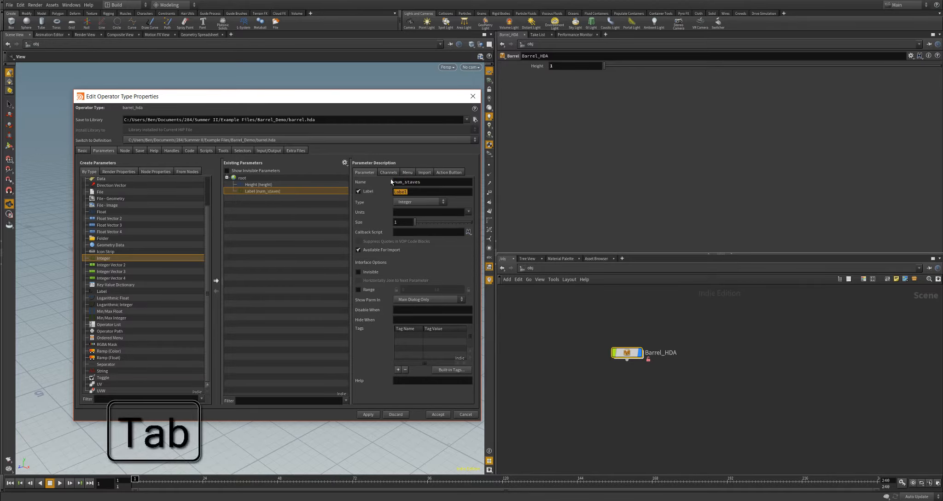
{"action": "type", "text": "Number of Staves"}
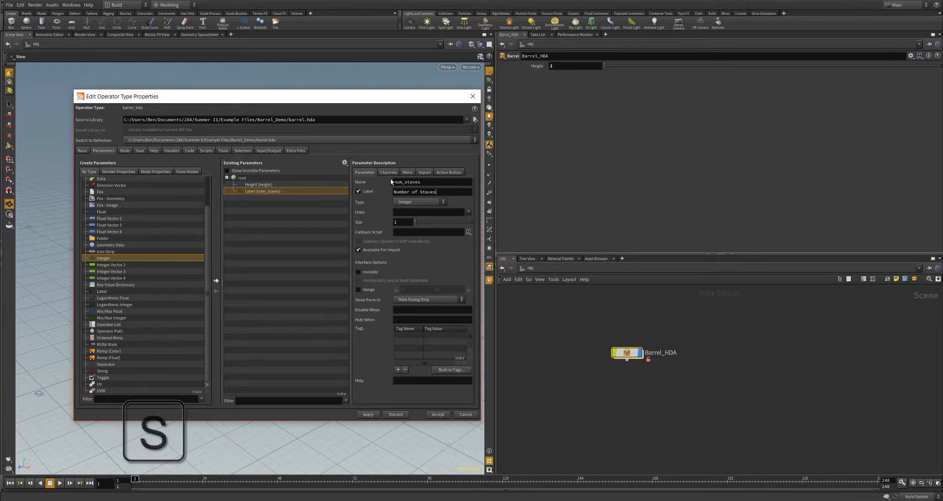
{"action": "key", "text": "Return"}
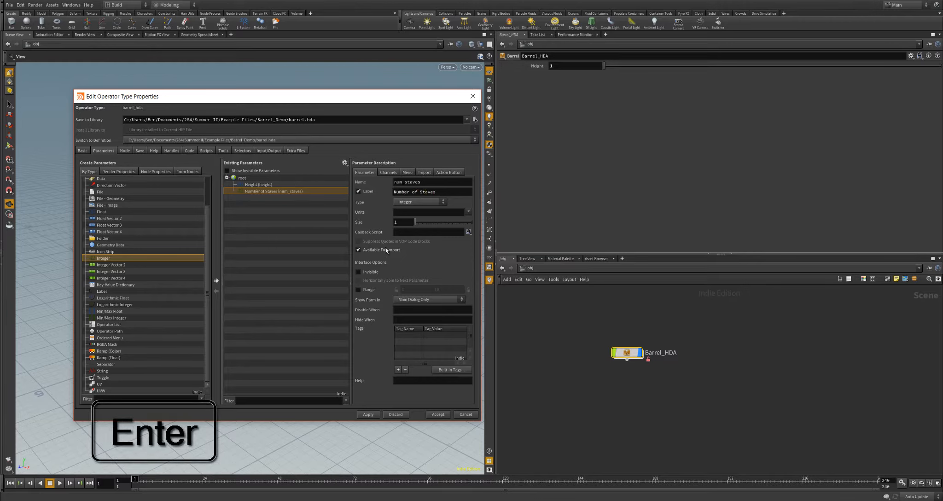
- Give the Number of Staves parameter a range from 8 to 20 with both limits locked, and apply it to the asset
{"action": "left_click", "coordinate": [364, 289]}
{"action": "double_click", "coordinate": [408, 289]}
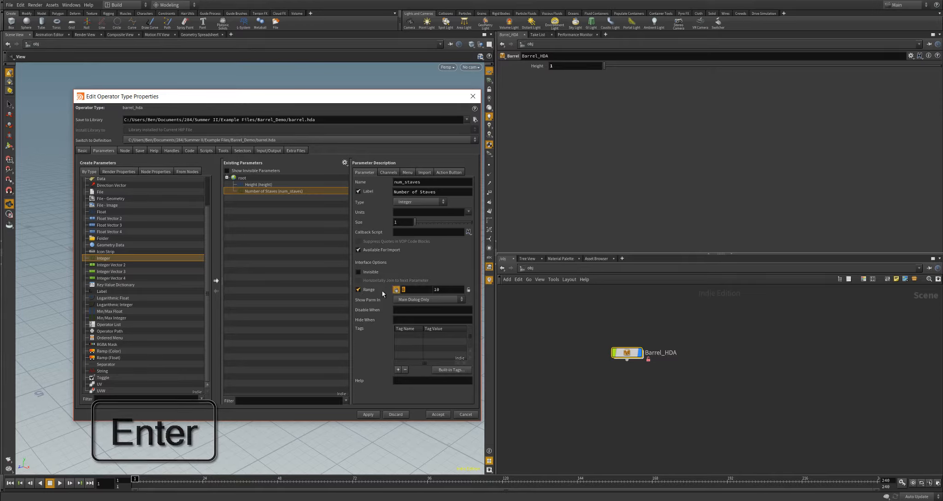
{"action": "type", "text": "8"}
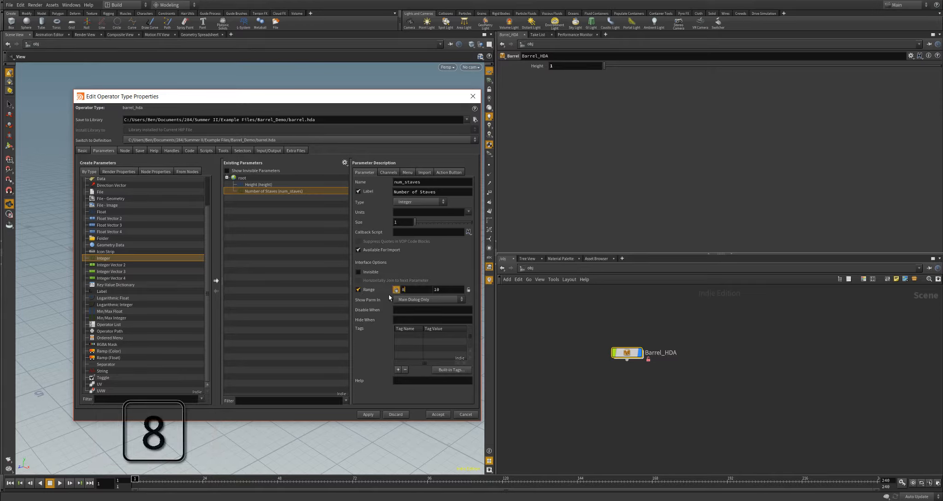
{"action": "key", "text": "Tab"}
{"action": "type", "text": "20"}
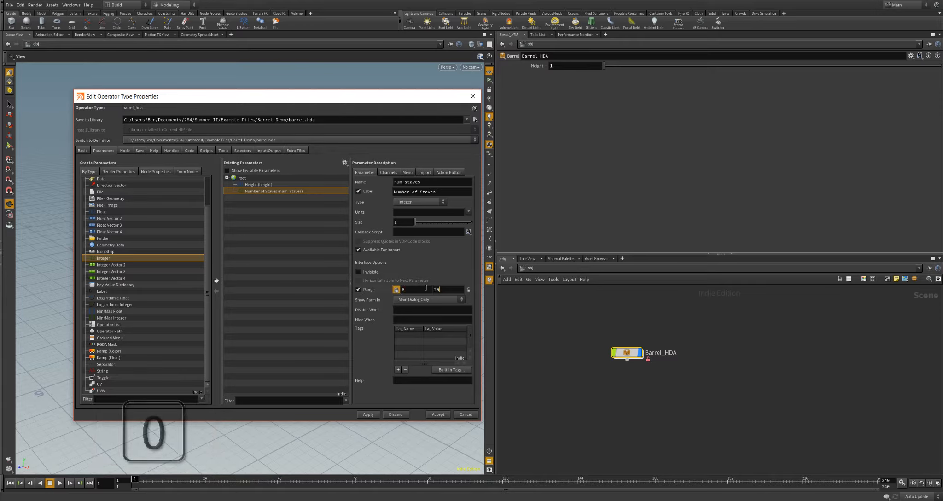
{"action": "left_click", "coordinate": [468, 290]}
{"action": "left_click", "coordinate": [374, 414]}
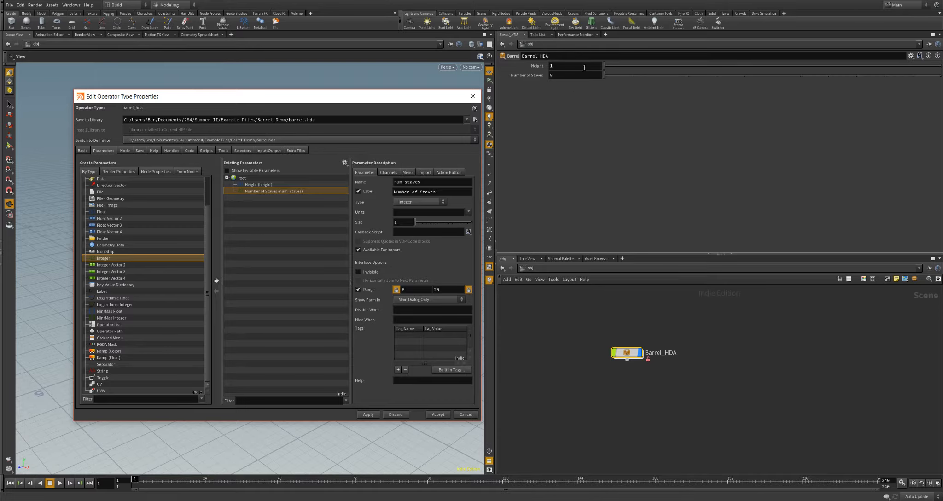
- Set the default value of Number of Staves to 10 and apply the change
{"action": "left_click", "coordinate": [387, 173]}
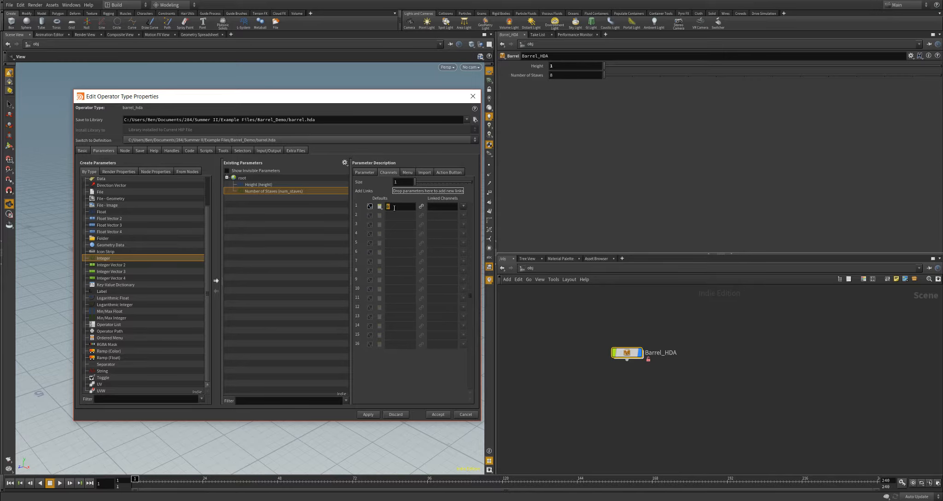
{"action": "type", "text": "10"}
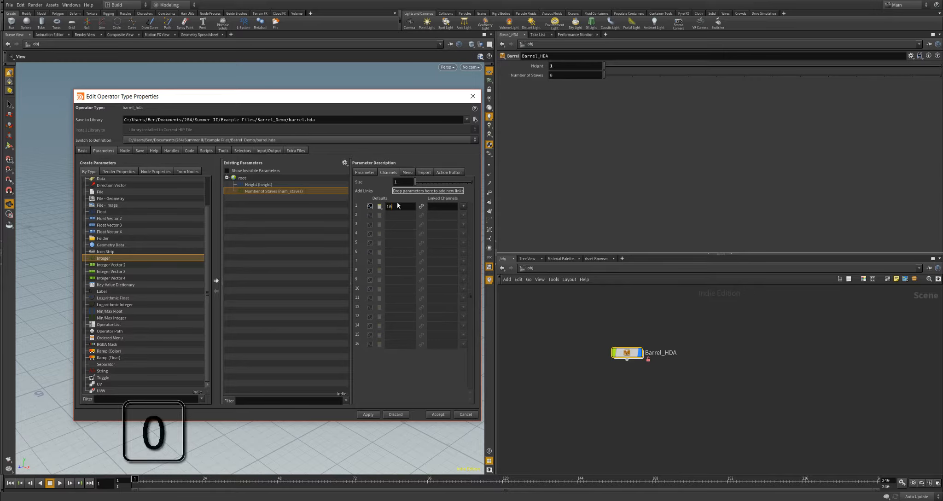
{"action": "key", "text": "Return"}
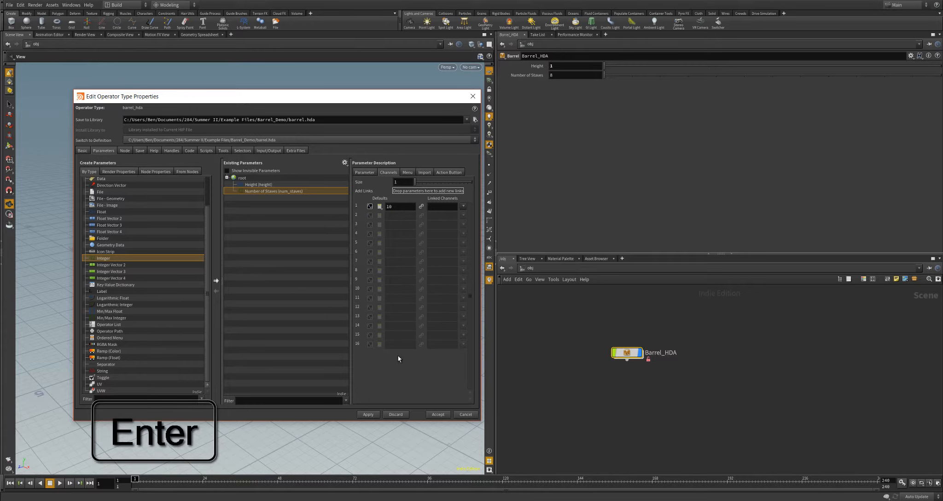
{"action": "left_click", "coordinate": [366, 414]}
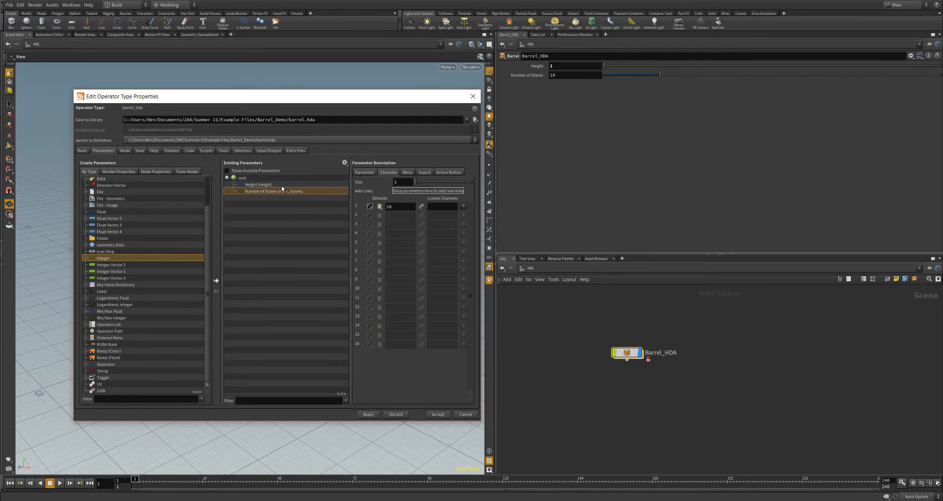
- Set the Height parameter's default value to 2, apply it, and accept the type properties
{"action": "left_click", "coordinate": [318, 185]}
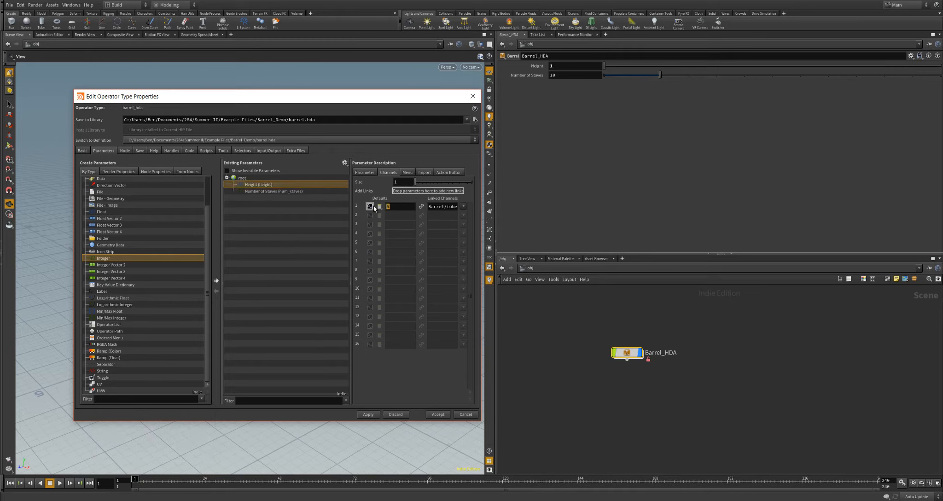
{"action": "type", "text": "2"}
{"action": "key", "text": "Return"}
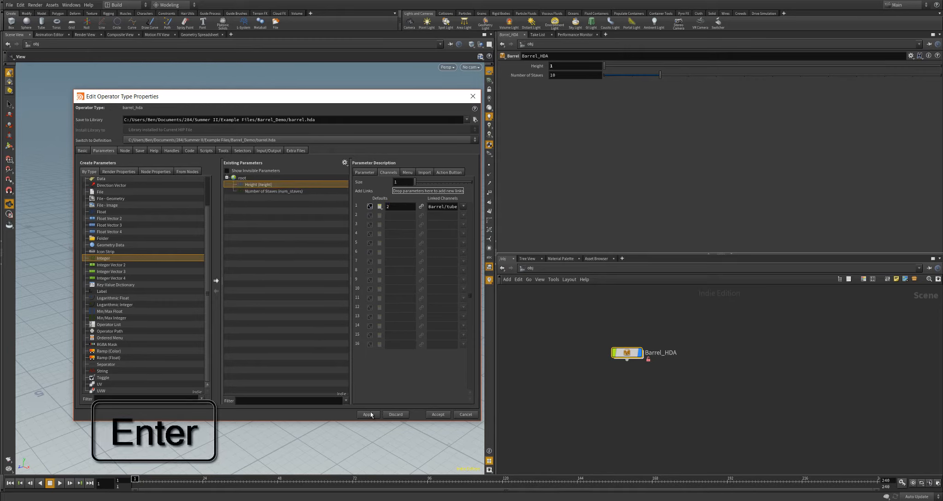
{"action": "left_click", "coordinate": [372, 414]}
{"action": "left_click", "coordinate": [369, 173]}
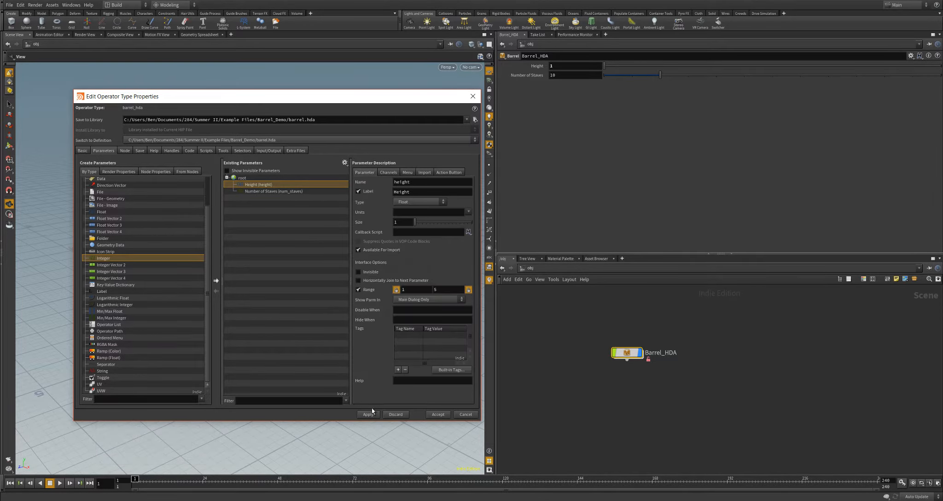
{"action": "left_click", "coordinate": [438, 413]}
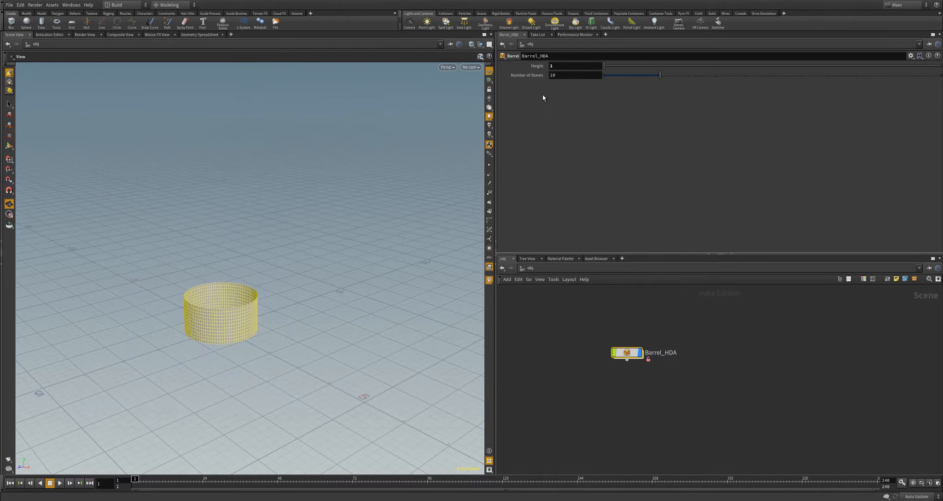
- Revert Barrel_HDA's Height to its default, test it with a height of 1.894 and a second revert, and deselect the asset
{"action": "right_click", "coordinate": [537, 67]}
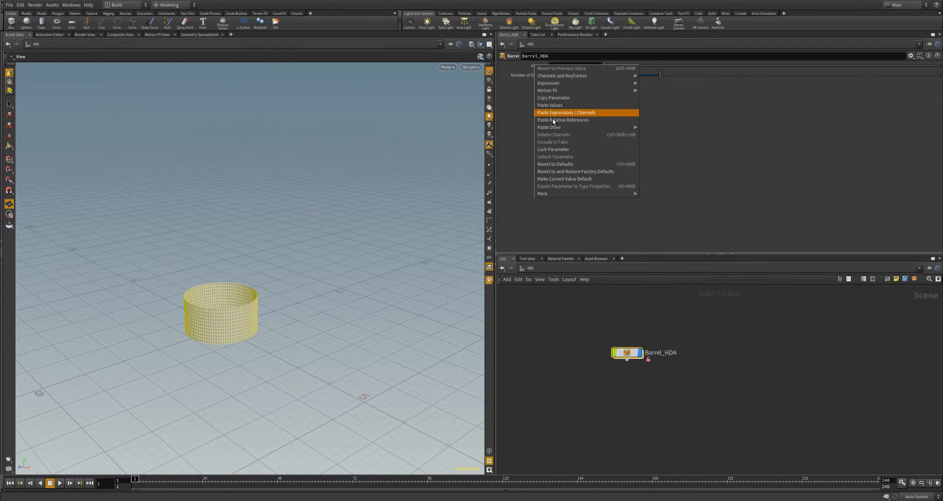
{"action": "left_click", "coordinate": [560, 165]}
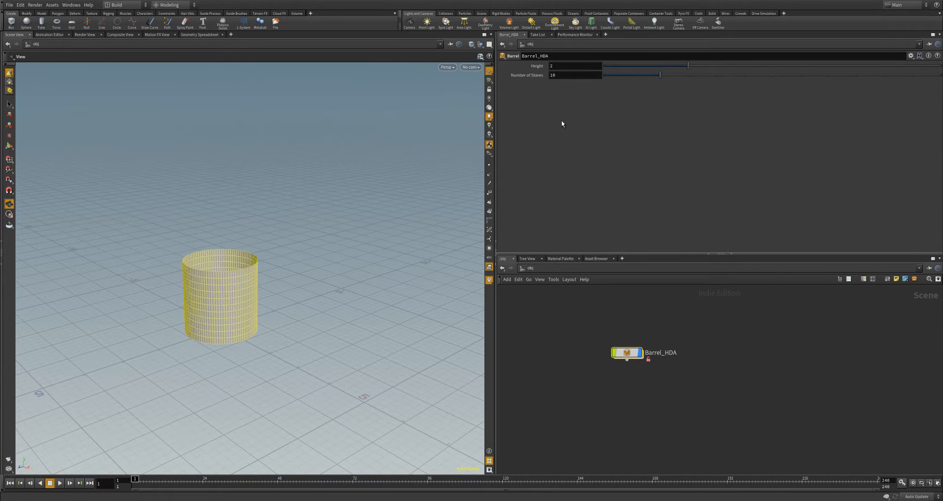
{"action": "mouse_move", "coordinate": [686, 66]}
{"action": "left_mouse_down"}
{"action": "mouse_move", "coordinate": [663, 66]}
{"action": "mouse_move", "coordinate": [683, 69]}
{"action": "left_mouse_up"}
{"action": "right_click", "coordinate": [526, 66]}
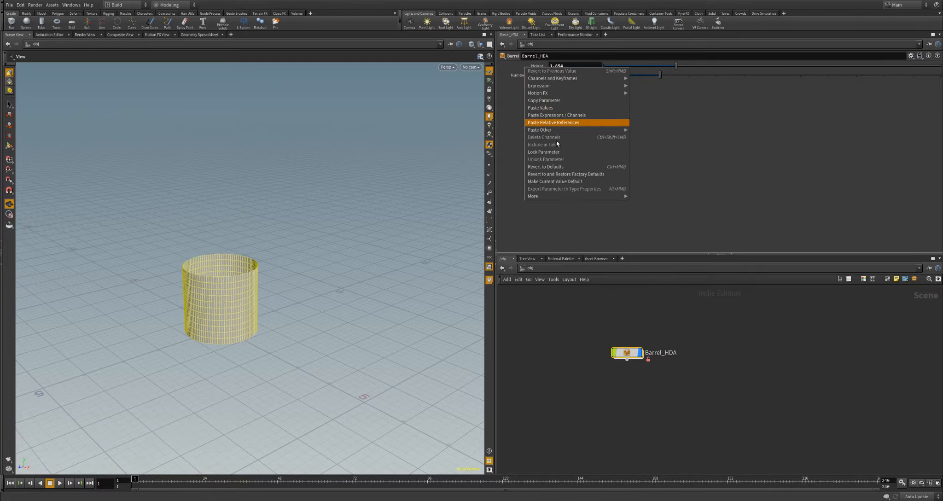
{"action": "left_click", "coordinate": [550, 170]}
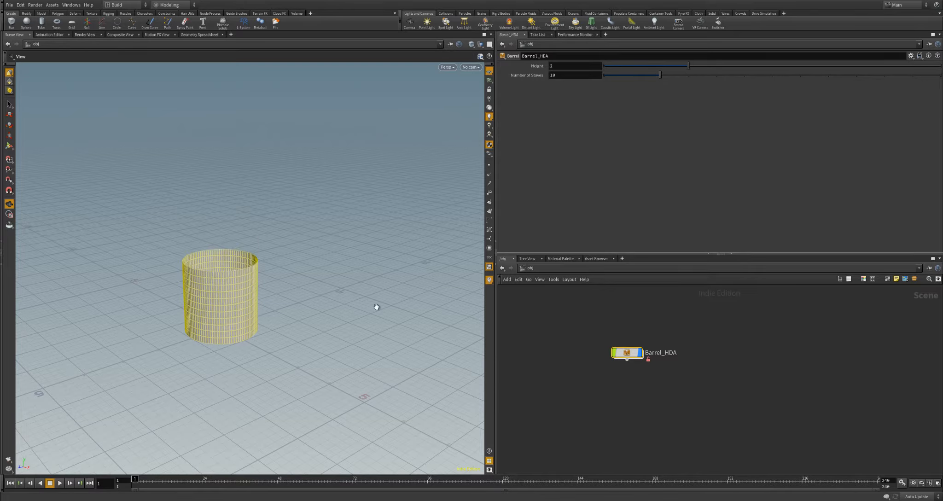
{"action": "left_click", "coordinate": [525, 318]}
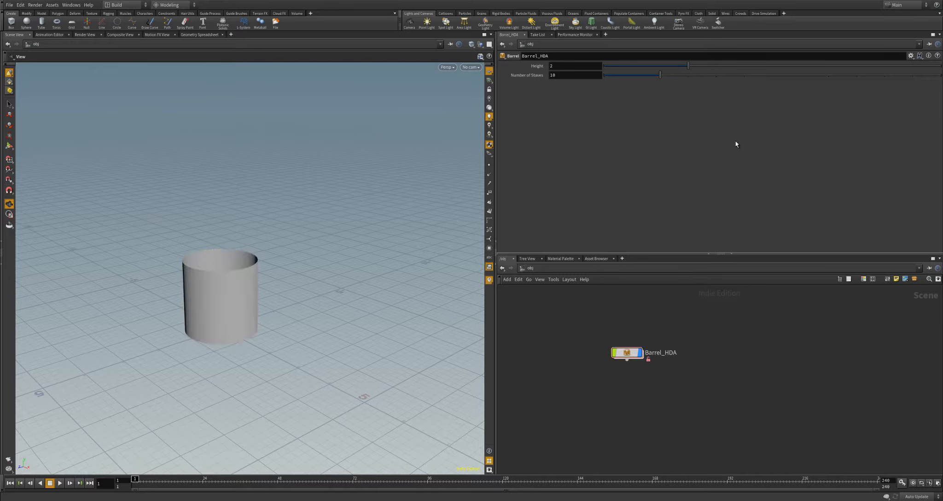
- Split the parameter pane into two side by side, and look inside Barrel_HDA down to tube1 before returning to object level
{"action": "key", "text": "alt+bracketleft"}
{"action": "left_click_drag", "start_coordinate": [721, 138], "coordinate": [640, 138]}
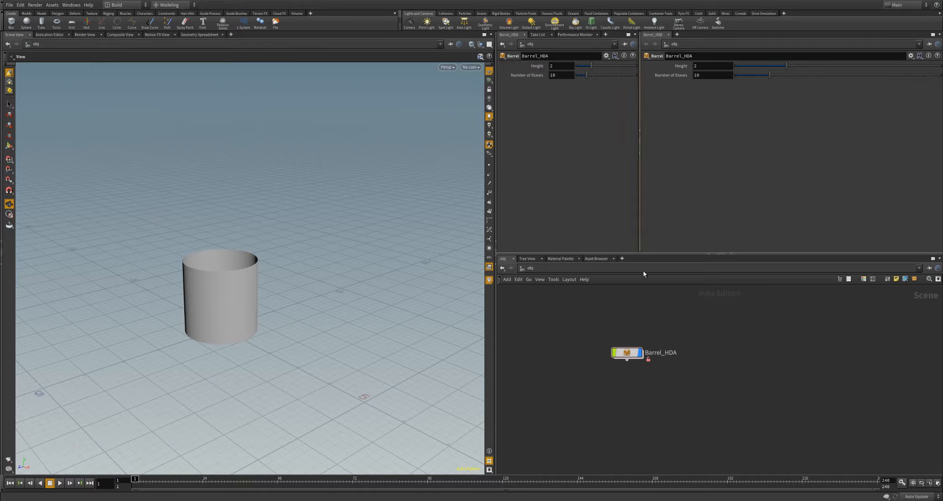
{"action": "double_click", "coordinate": [631, 355]}
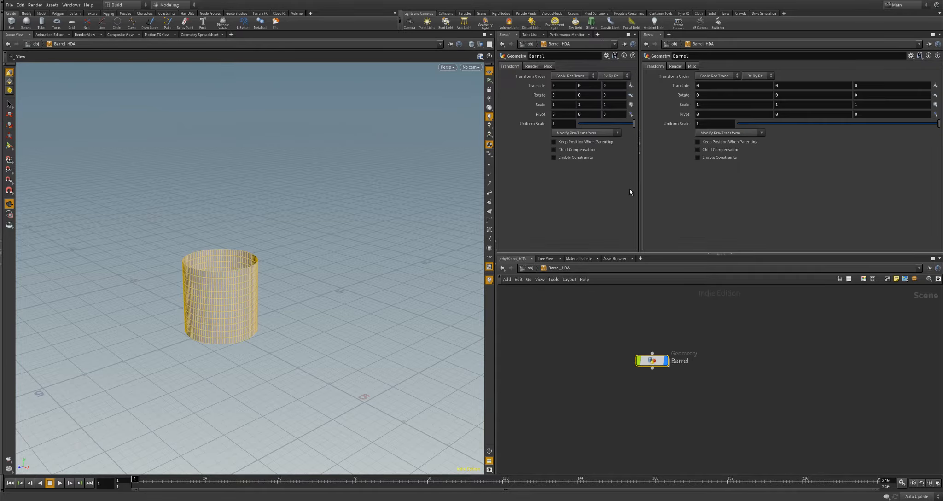
{"action": "double_click", "coordinate": [653, 360]}
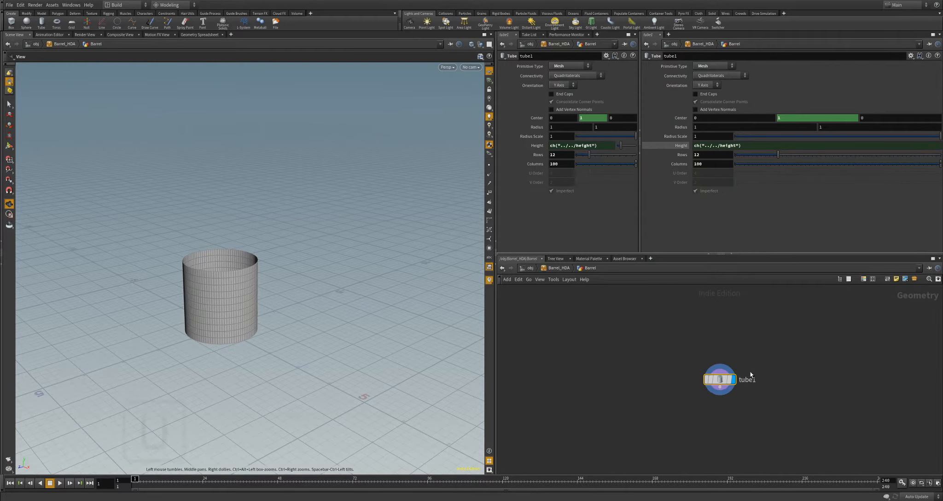
{"action": "key", "text": "u"}
{"action": "key", "text": "u"}
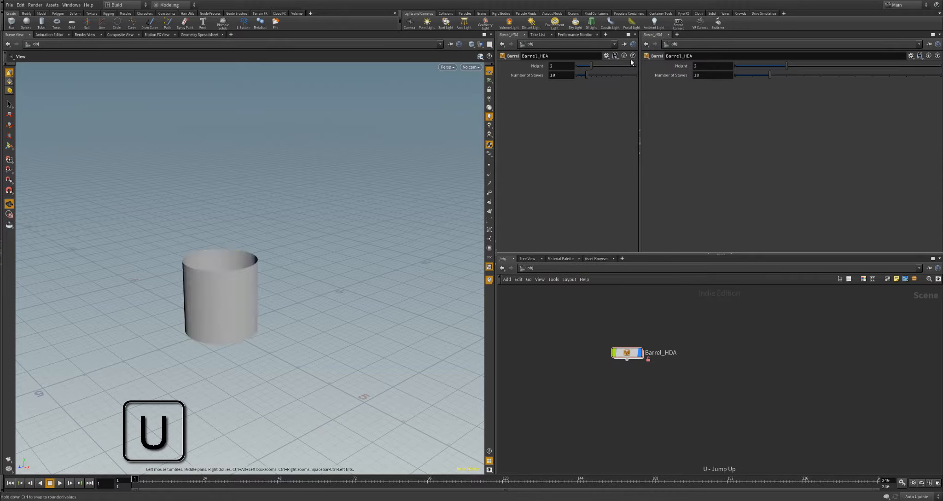
- Keep Barrel_HDA's parameters pinned in one pane, show tube1's parameters in the other, and widen both panes
{"action": "double_click", "coordinate": [629, 352]}
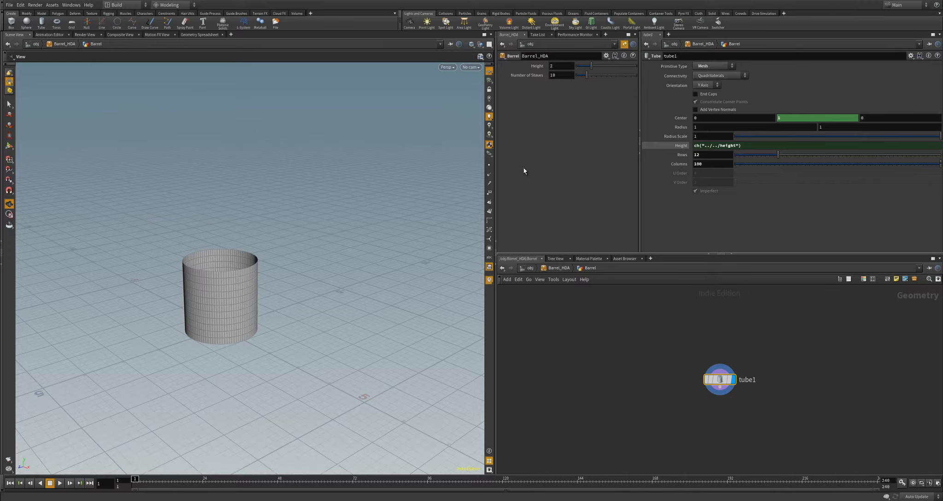
{"action": "left_click_drag", "start_coordinate": [496, 167], "coordinate": [460, 165]}
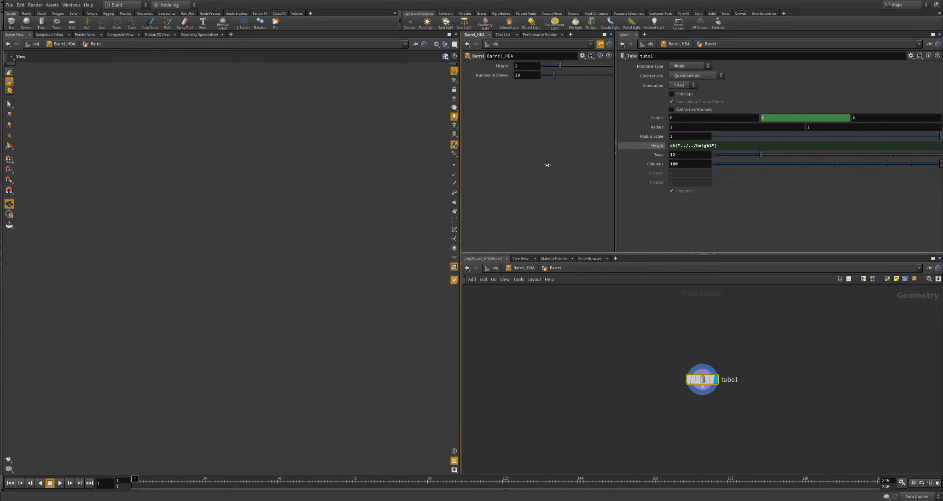
{"action": "right_click", "coordinate": [502, 69]}
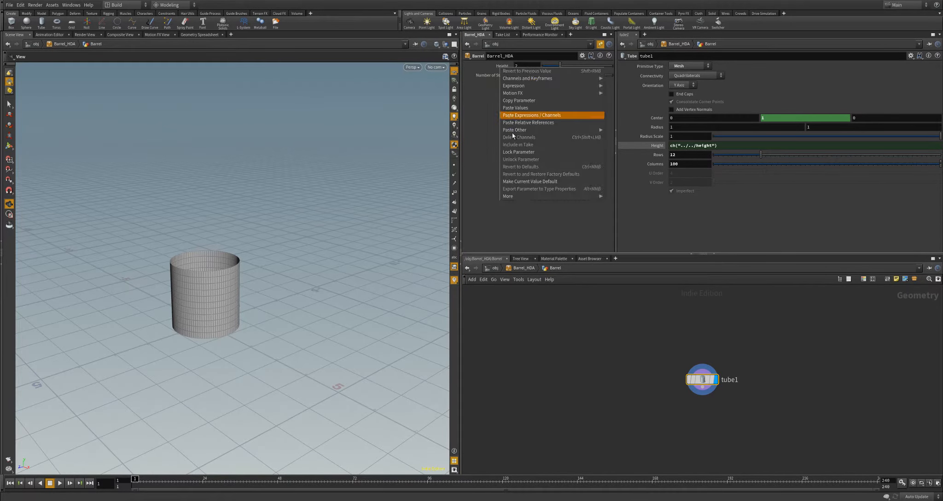
{"action": "left_click", "coordinate": [716, 224]}
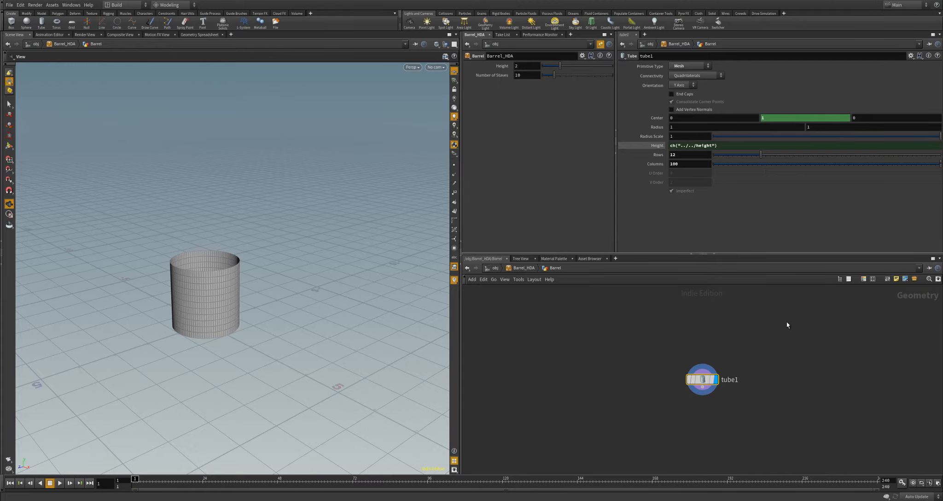
- Add a Carve node connected below tube1 and make it the displayed node
{"action": "middle_click_drag", "start_coordinate": [775, 367], "coordinate": [730, 332]}
{"action": "scroll", "coordinate": [730, 333], "scroll_direction": "up", "scroll_amount": 1}
{"action": "left_click", "coordinate": [643, 347]}
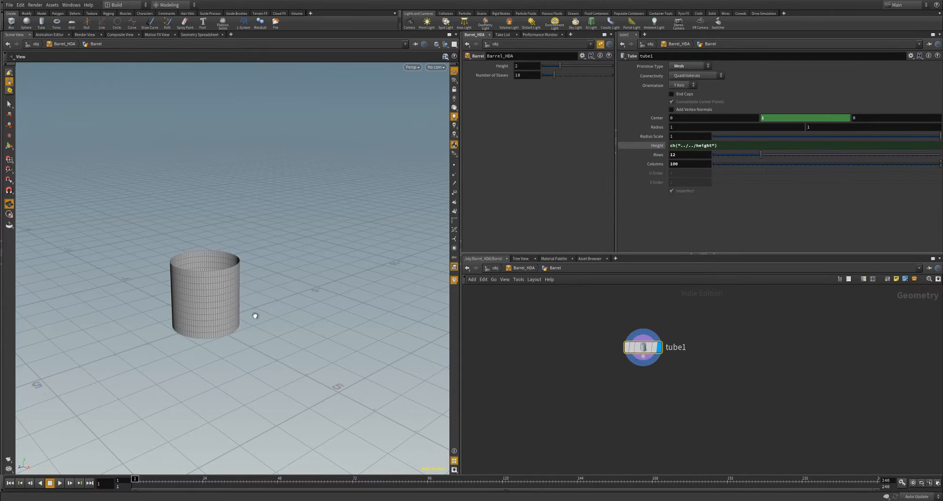
{"action": "scroll", "coordinate": [257, 280], "scroll_direction": "up", "scroll_amount": 5}
{"action": "middle_click_drag", "start_coordinate": [240, 327], "coordinate": [279, 275]}
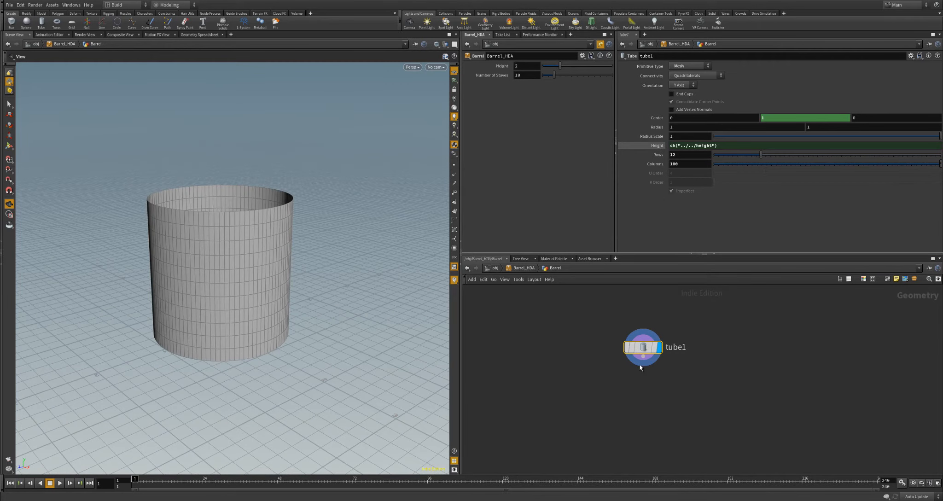
{"action": "key", "text": "Tab"}
{"action": "type", "text": "cr"}
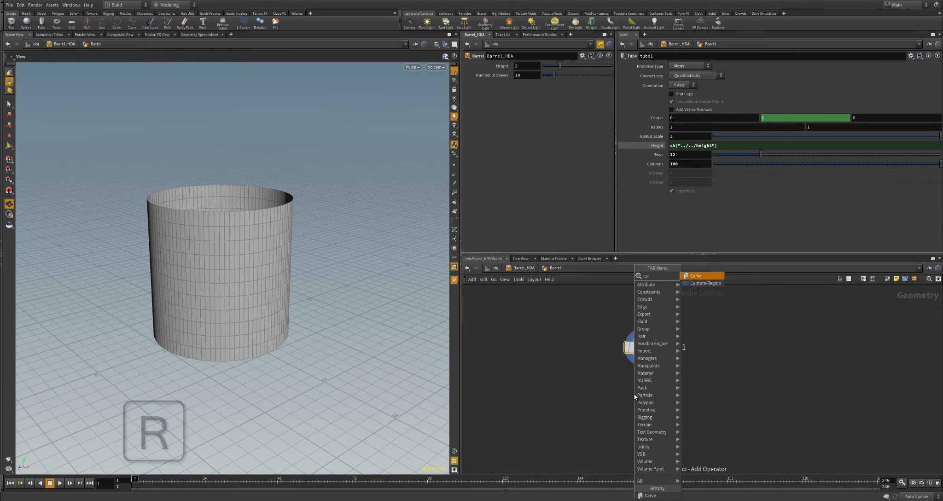
{"action": "key", "text": "Return"}
{"action": "left_click", "coordinate": [634, 397]}
{"action": "mouse_move", "coordinate": [639, 397]}
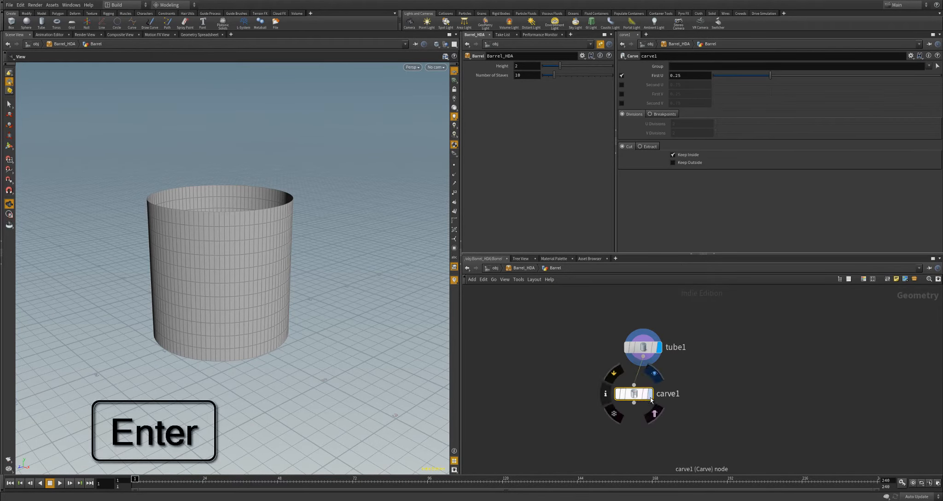
{"action": "left_click_drag", "start_coordinate": [651, 400], "coordinate": [660, 399]}
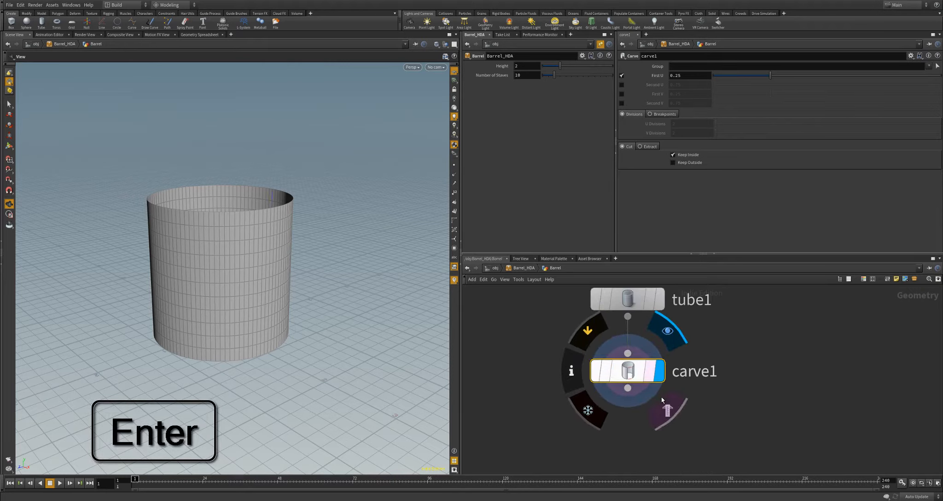
{"action": "scroll", "coordinate": [626, 378], "scroll_direction": "up", "scroll_amount": 3}
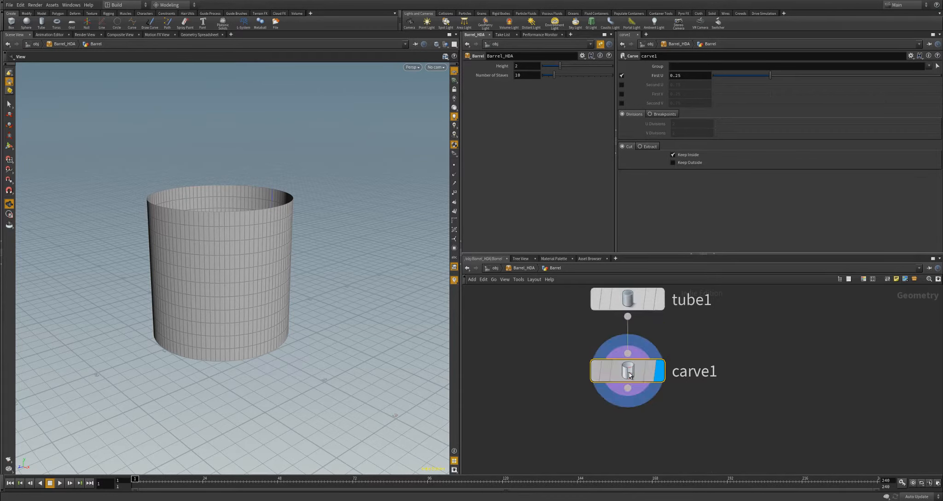
- Enable Second U on carve1 and set First U to 0
{"action": "scroll", "coordinate": [719, 349], "scroll_direction": "down", "scroll_amount": 1}
{"action": "left_click_drag", "start_coordinate": [332, 309], "coordinate": [308, 307]}
{"action": "left_click_drag", "start_coordinate": [267, 249], "coordinate": [268, 187]}
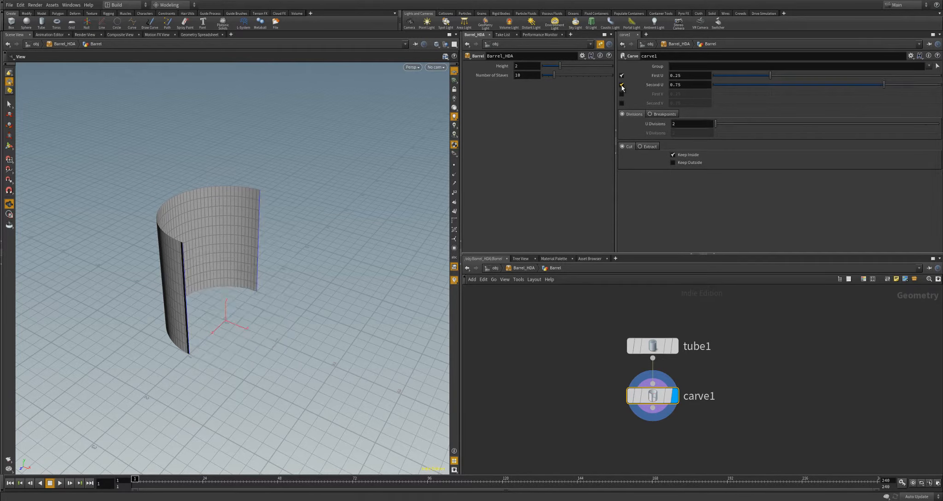
{"action": "mouse_move", "coordinate": [266, 212]}
{"action": "left_mouse_down"}
{"action": "mouse_move", "coordinate": [316, 244]}
{"action": "mouse_move", "coordinate": [309, 213]}
{"action": "mouse_move", "coordinate": [261, 218]}
{"action": "left_mouse_up"}
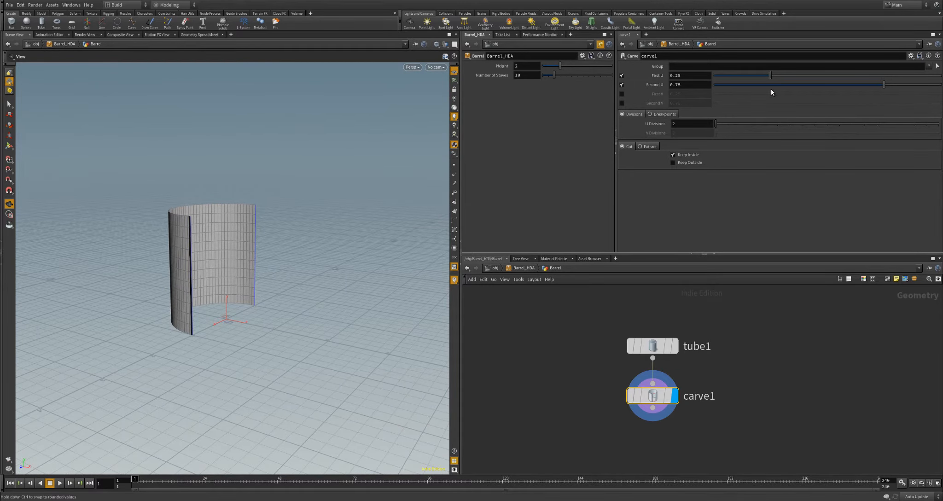
{"action": "left_click_drag", "start_coordinate": [769, 77], "coordinate": [700, 78]}
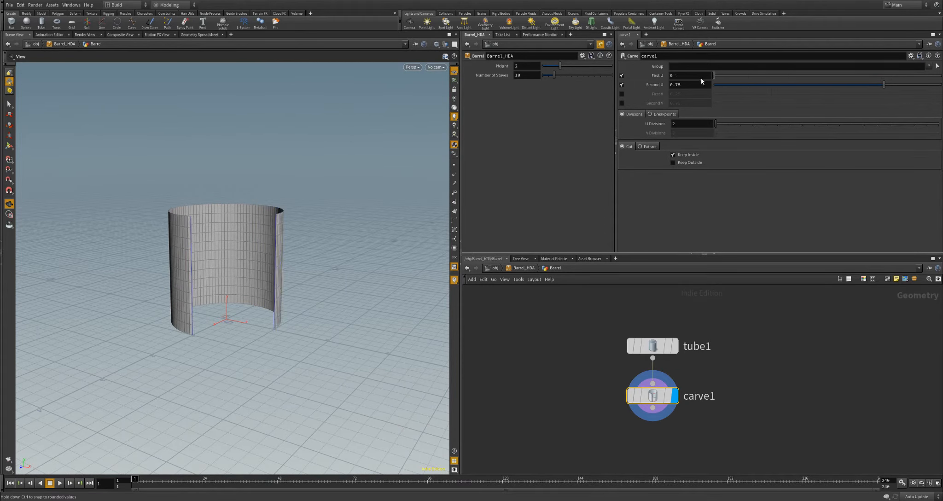
{"action": "left_click_drag", "start_coordinate": [297, 225], "coordinate": [307, 299]}
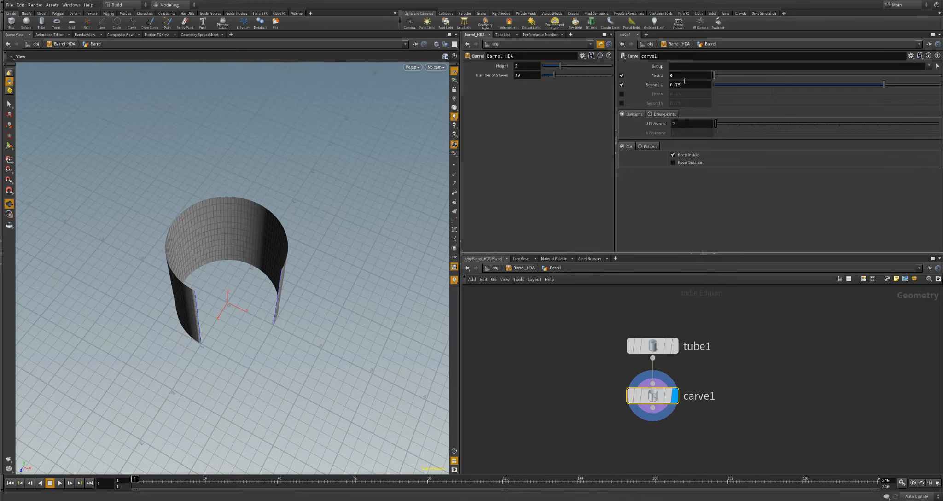
- Test carve1's Second U at 0.148 and 0.075, and inspect the carved strip as a single stave
{"action": "mouse_move", "coordinate": [737, 86]}
{"action": "left_mouse_down"}
{"action": "mouse_move", "coordinate": [708, 86]}
{"action": "mouse_move", "coordinate": [938, 94]}
{"action": "mouse_move", "coordinate": [925, 88]}
{"action": "mouse_move", "coordinate": [755, 85]}
{"action": "mouse_move", "coordinate": [922, 96]}
{"action": "mouse_move", "coordinate": [736, 95]}
{"action": "mouse_move", "coordinate": [929, 109]}
{"action": "mouse_move", "coordinate": [802, 101]}
{"action": "mouse_move", "coordinate": [786, 91]}
{"action": "mouse_move", "coordinate": [829, 87]}
{"action": "mouse_move", "coordinate": [939, 101]}
{"action": "mouse_move", "coordinate": [786, 101]}
{"action": "mouse_move", "coordinate": [742, 95]}
{"action": "mouse_move", "coordinate": [925, 94]}
{"action": "mouse_move", "coordinate": [734, 88]}
{"action": "mouse_move", "coordinate": [742, 88]}
{"action": "left_mouse_up"}
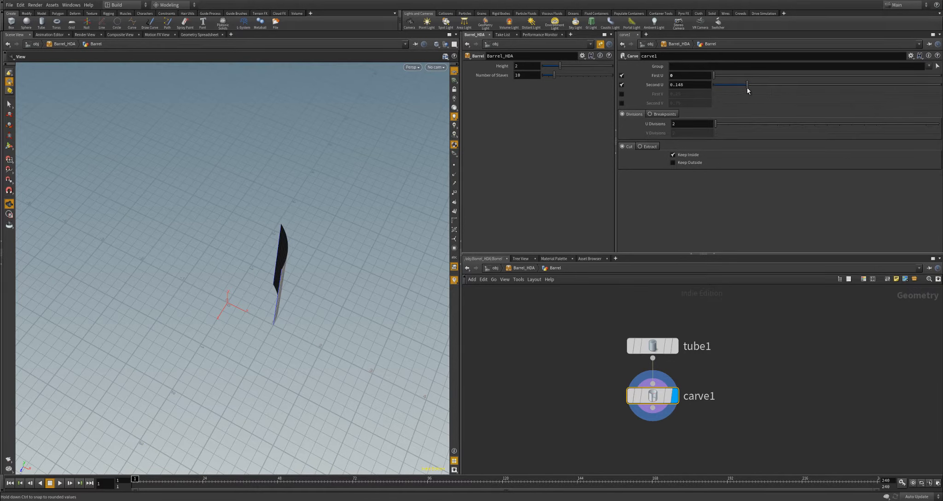
{"action": "left_click_drag", "start_coordinate": [355, 226], "coordinate": [266, 186]}
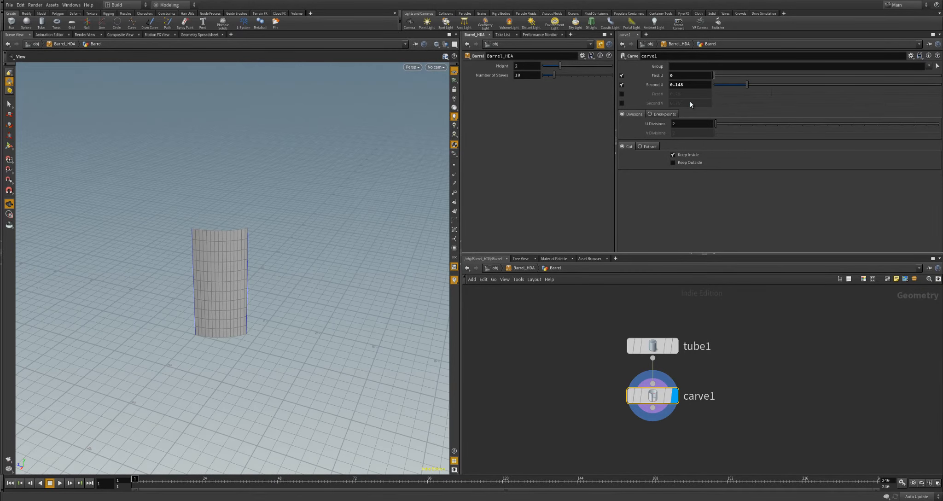
{"action": "left_click_drag", "start_coordinate": [749, 82], "coordinate": [730, 83]}
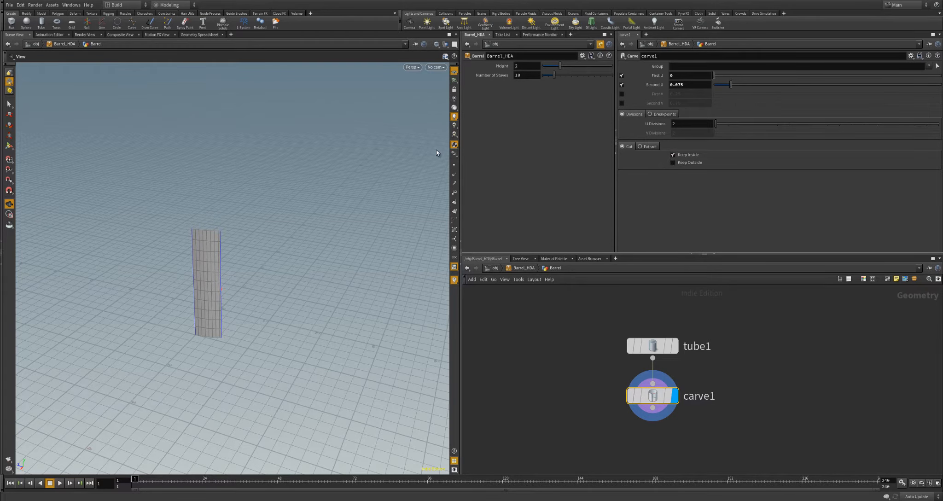
{"action": "left_click_drag", "start_coordinate": [272, 277], "coordinate": [268, 297]}
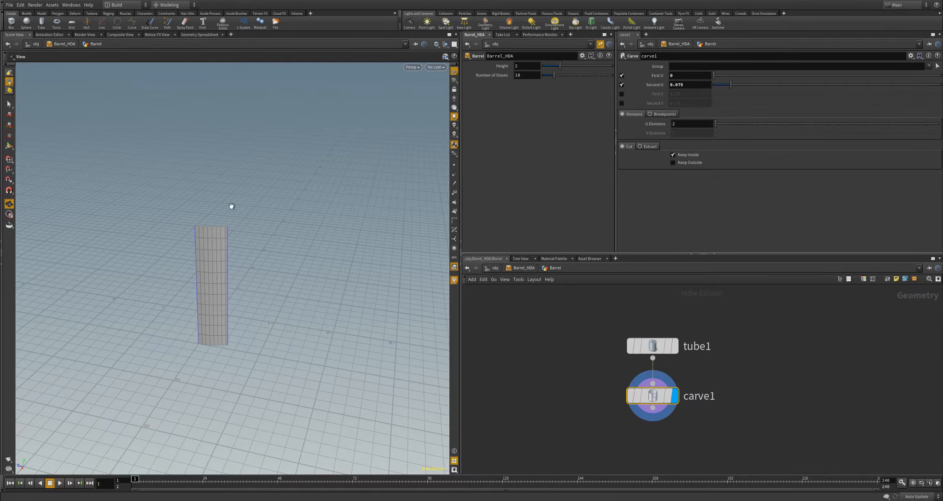
{"action": "mouse_move", "coordinate": [256, 234]}
{"action": "left_mouse_down"}
{"action": "mouse_move", "coordinate": [262, 227]}
{"action": "mouse_move", "coordinate": [256, 251]}
{"action": "left_mouse_up"}
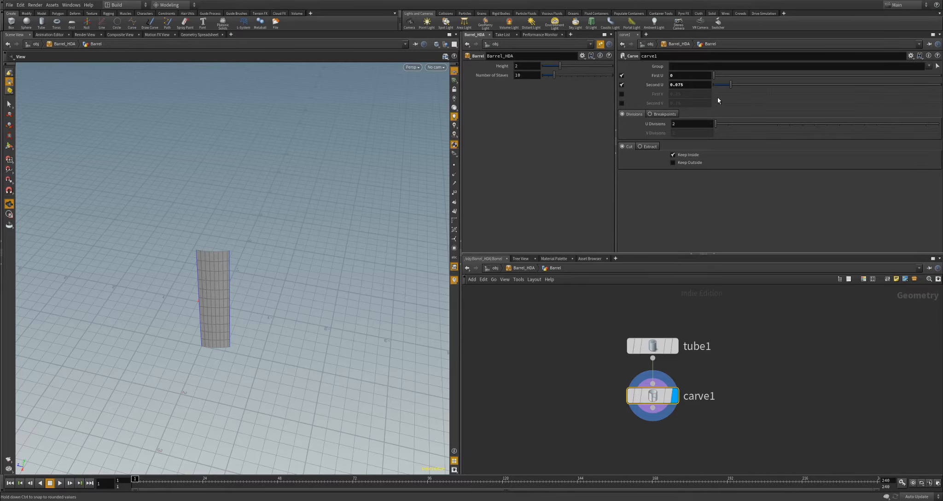
{"action": "left_click_drag", "start_coordinate": [243, 297], "coordinate": [432, 339]}
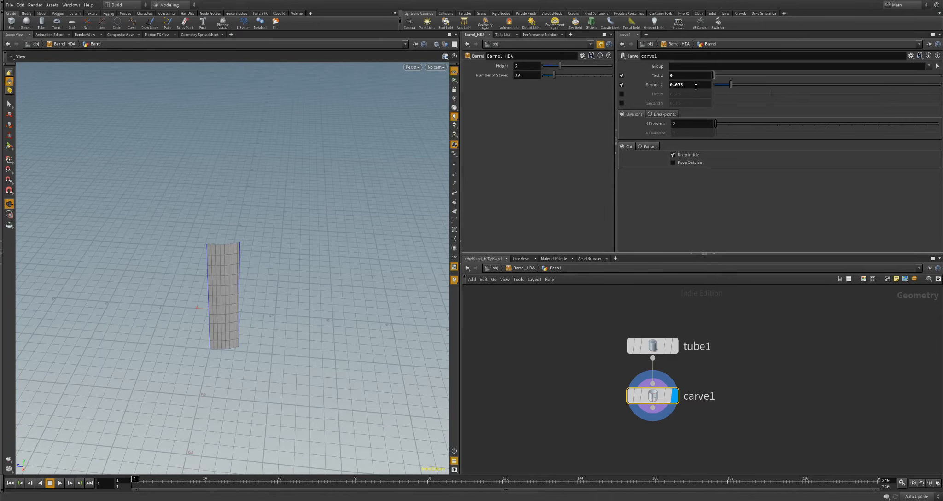
- Link carve1's Second U to Barrel_HDA's Number of Staves with a relative reference, and check it both as value and as expression
{"action": "right_click", "coordinate": [488, 80]}
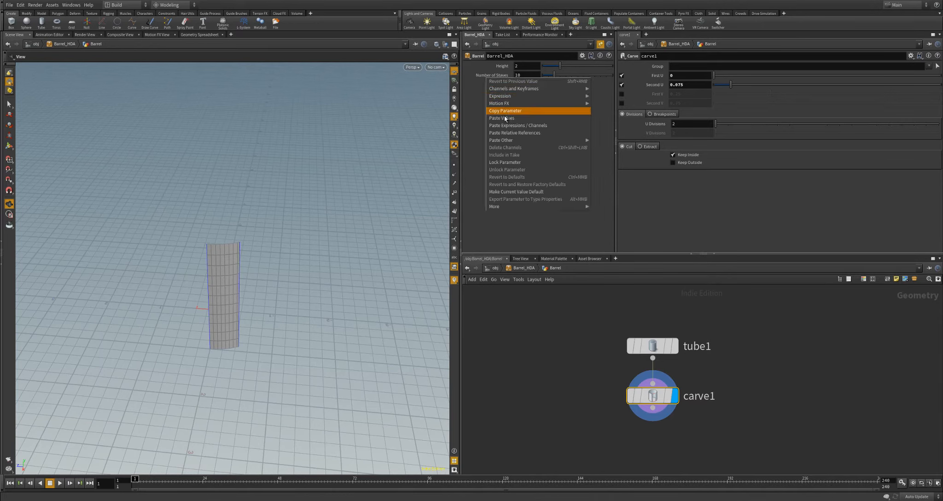
{"action": "left_click", "coordinate": [506, 114]}
{"action": "right_click", "coordinate": [688, 85]}
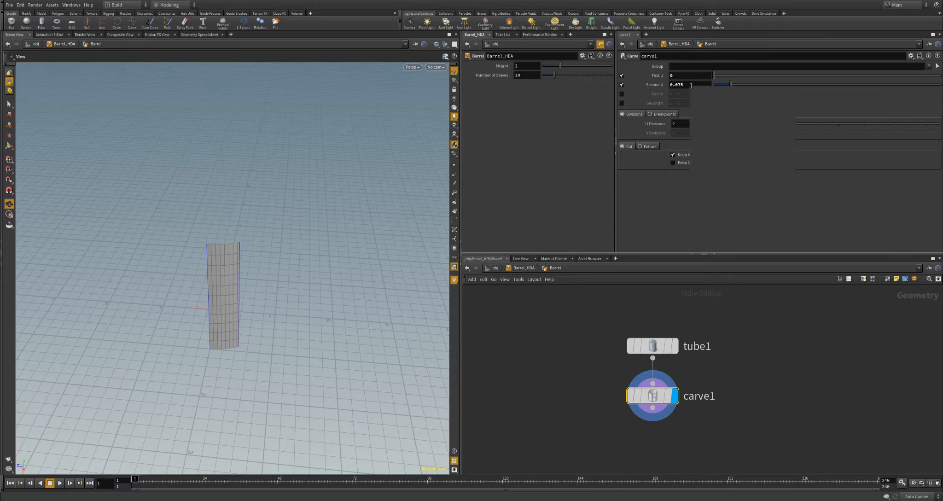
{"action": "left_click", "coordinate": [720, 141]}
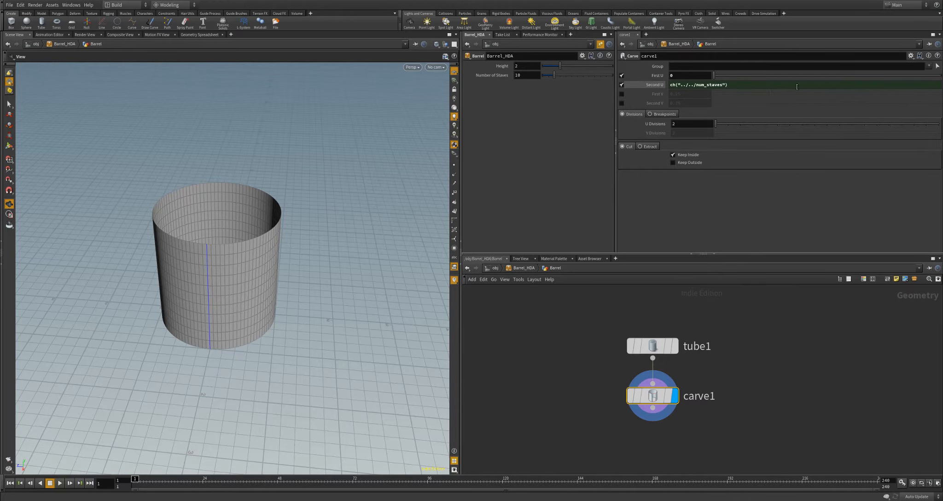
{"action": "left_click", "coordinate": [654, 85]}
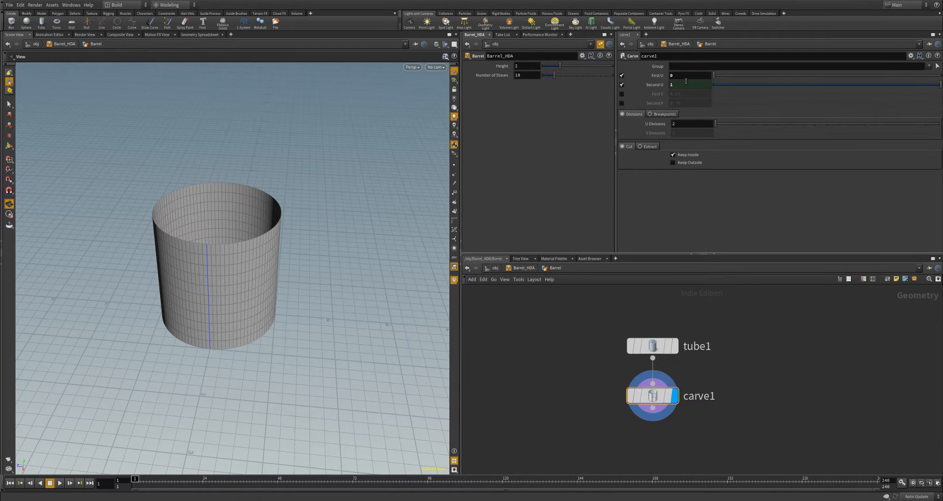
{"action": "left_click", "coordinate": [654, 85]}
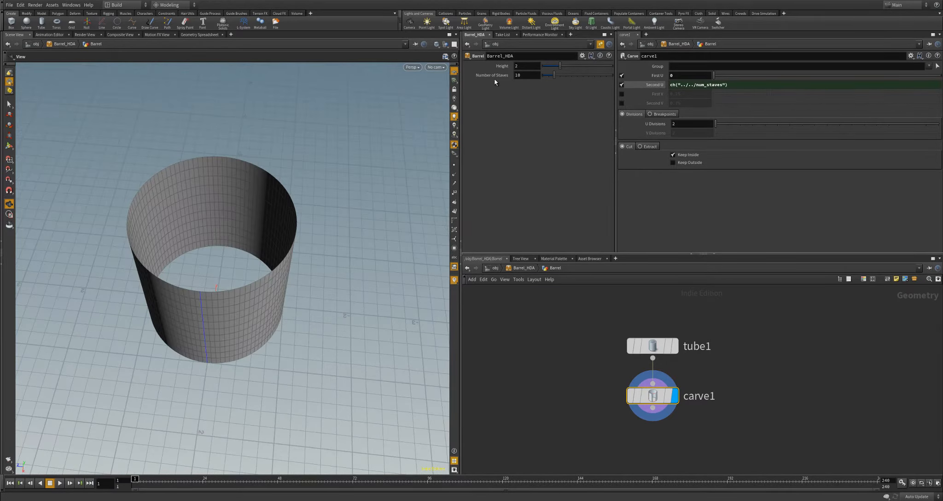
{"action": "left_click", "coordinate": [656, 88]}
{"action": "left_click", "coordinate": [661, 87]}
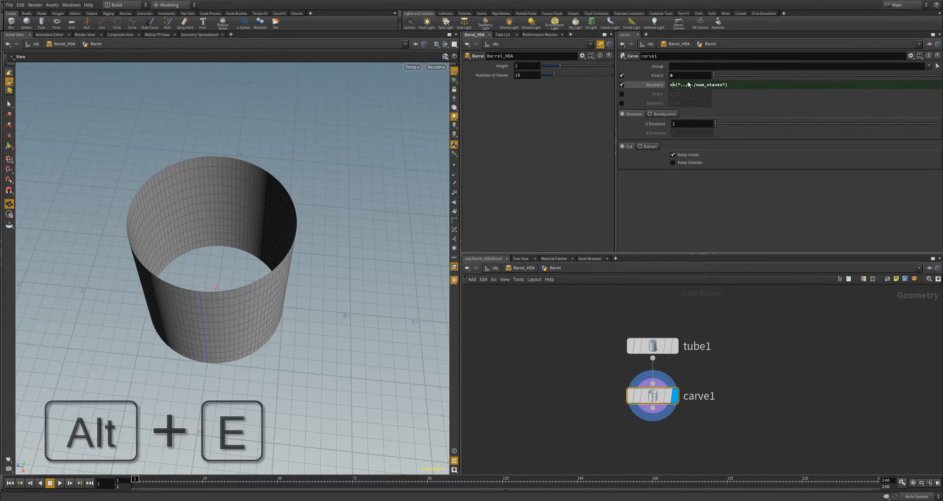
- Edit the Second U expression in the expression editor to 360/ch("../../num_staves") and apply it
{"action": "key", "text": "alt+e"}
{"action": "left_click_drag", "start_coordinate": [668, 4], "coordinate": [591, 88]}
{"action": "type", "text": "360"}
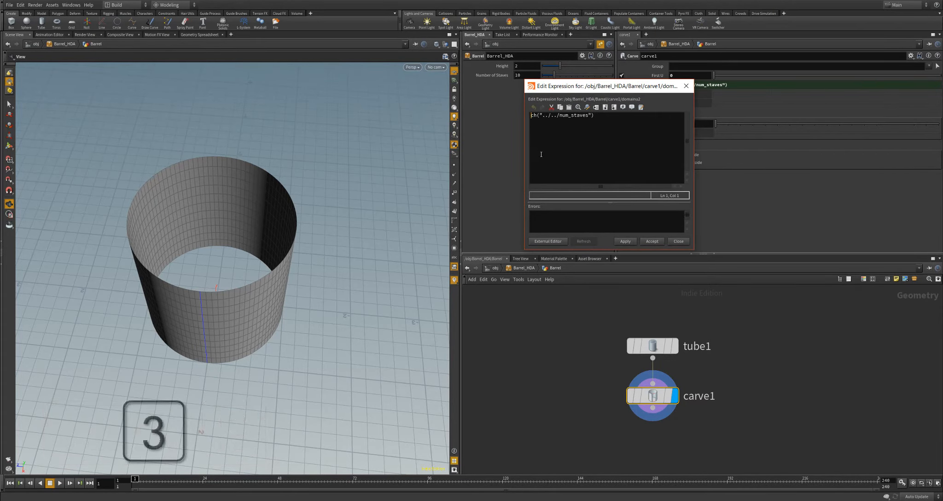
{"action": "type", "text": "/"}
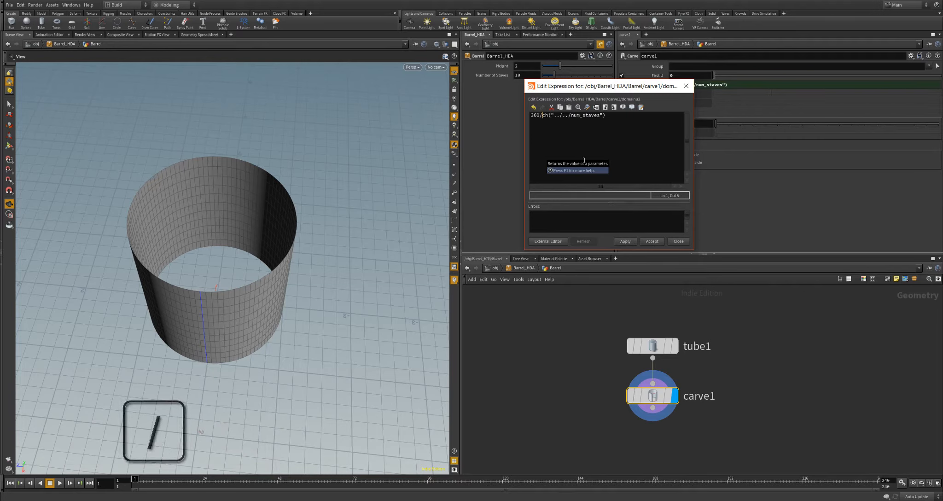
{"action": "left_click", "coordinate": [624, 241]}
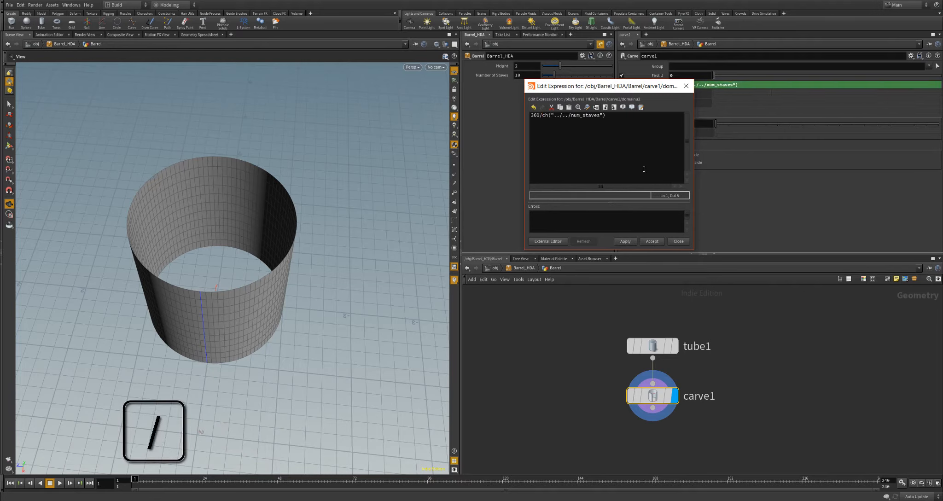
- Move the expression editor clear of the parameters and compare Second U's evaluated value with its expression and Number of Staves
{"action": "left_click_drag", "start_coordinate": [625, 92], "coordinate": [553, 88]}
{"action": "left_click", "coordinate": [658, 87]}
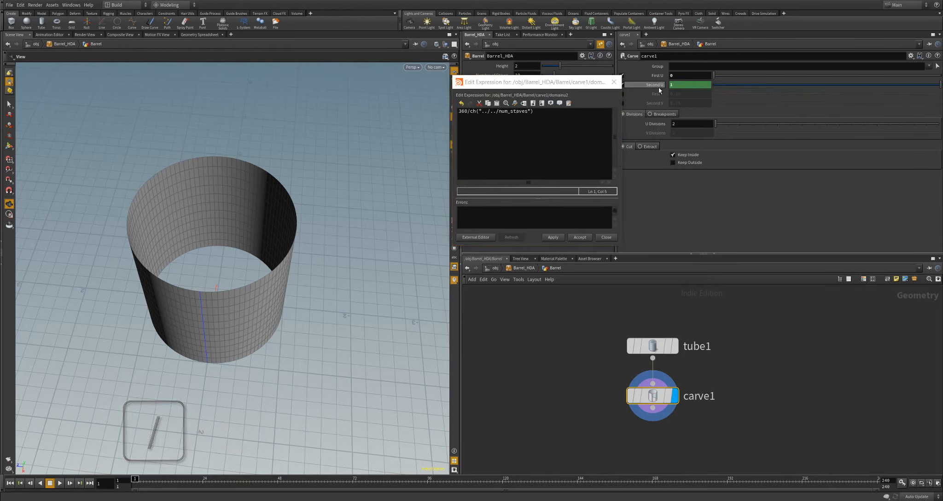
{"action": "left_click", "coordinate": [658, 87]}
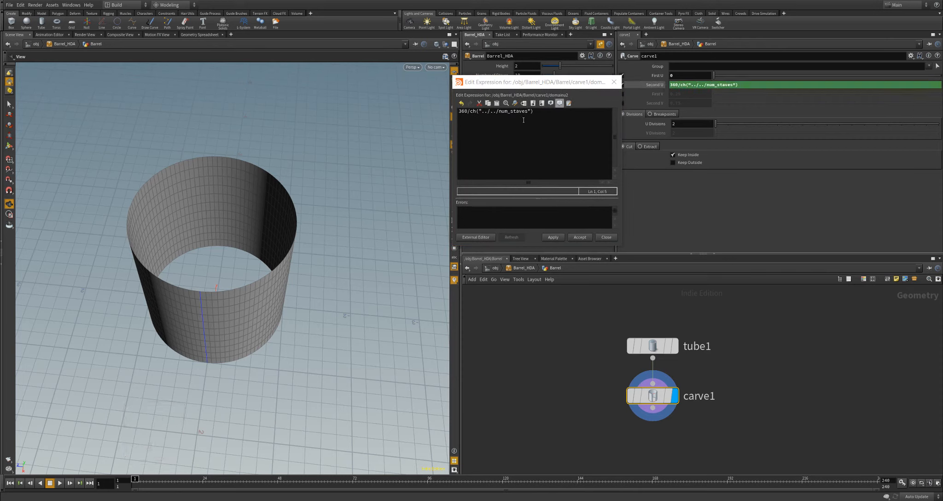
{"action": "left_click_drag", "start_coordinate": [508, 83], "coordinate": [511, 118]}
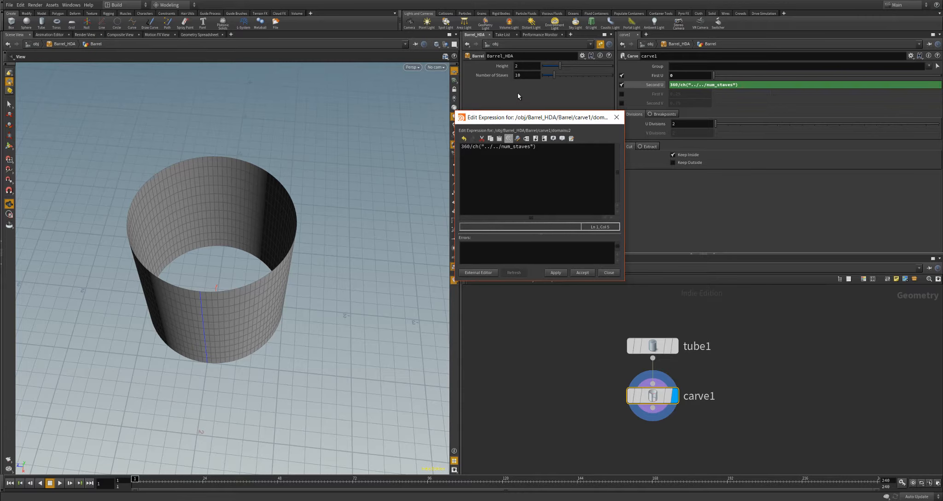
{"action": "left_click_drag", "start_coordinate": [526, 115], "coordinate": [529, 105]}
{"action": "left_click", "coordinate": [657, 85]}
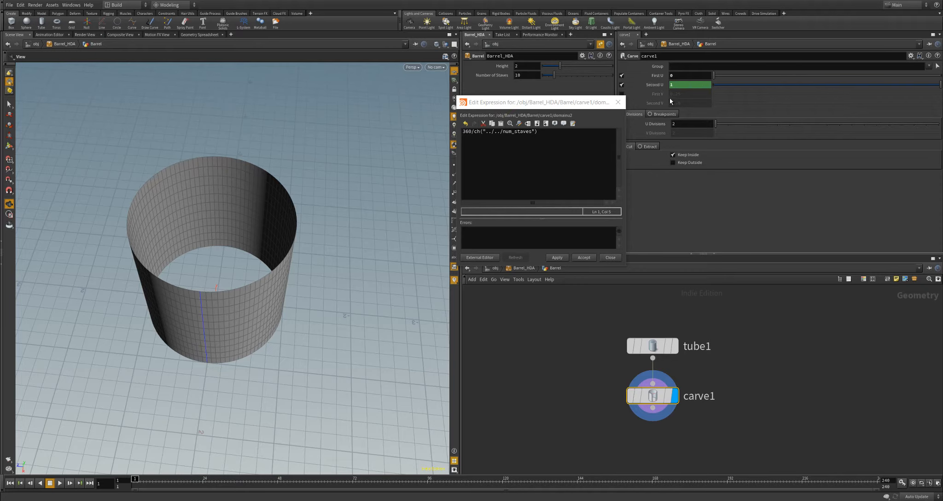
- Append /360 to the Second U expression, apply it, and inspect the resulting stave
{"action": "left_click", "coordinate": [561, 137]}
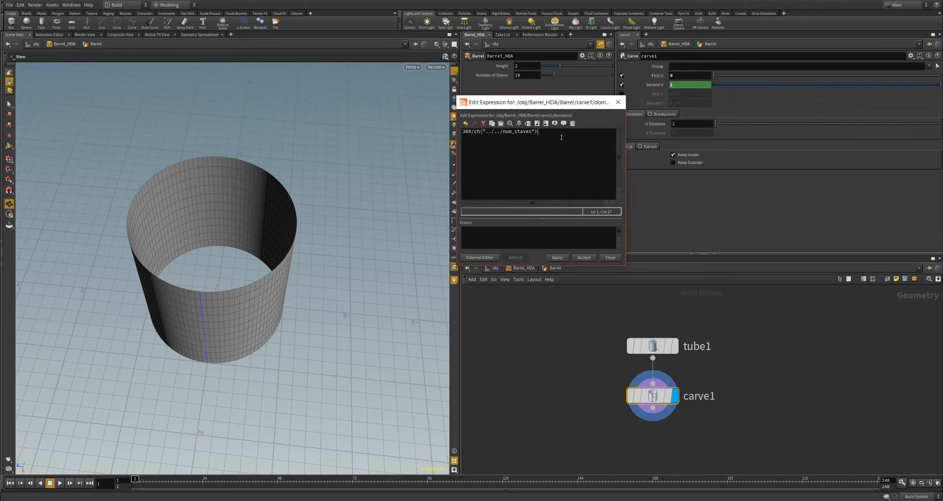
{"action": "type", "text": "/360"}
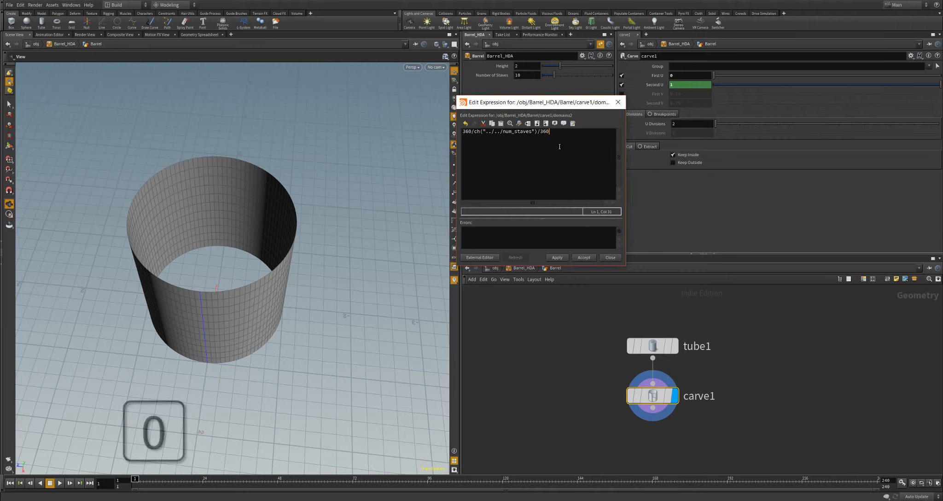
{"action": "left_click", "coordinate": [557, 257]}
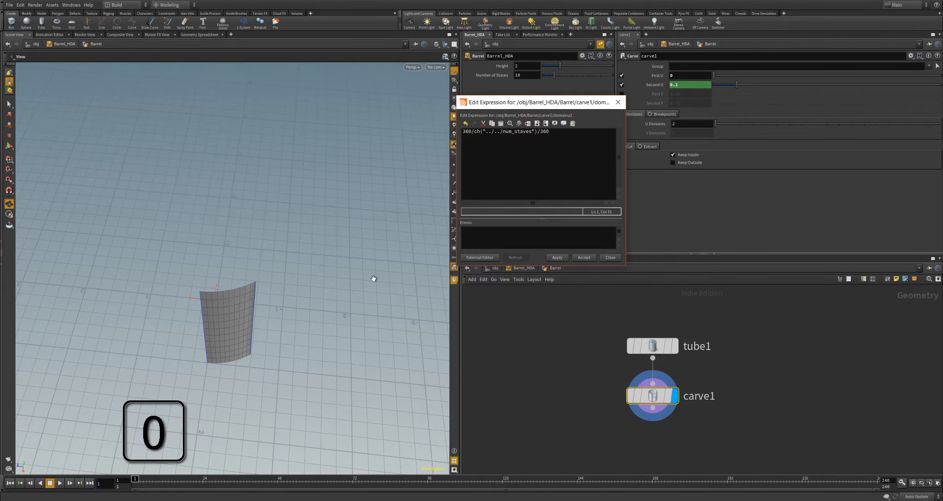
{"action": "mouse_move", "coordinate": [373, 279]}
{"action": "left_mouse_down"}
{"action": "mouse_move", "coordinate": [351, 277]}
{"action": "mouse_move", "coordinate": [358, 281]}
{"action": "left_mouse_up"}
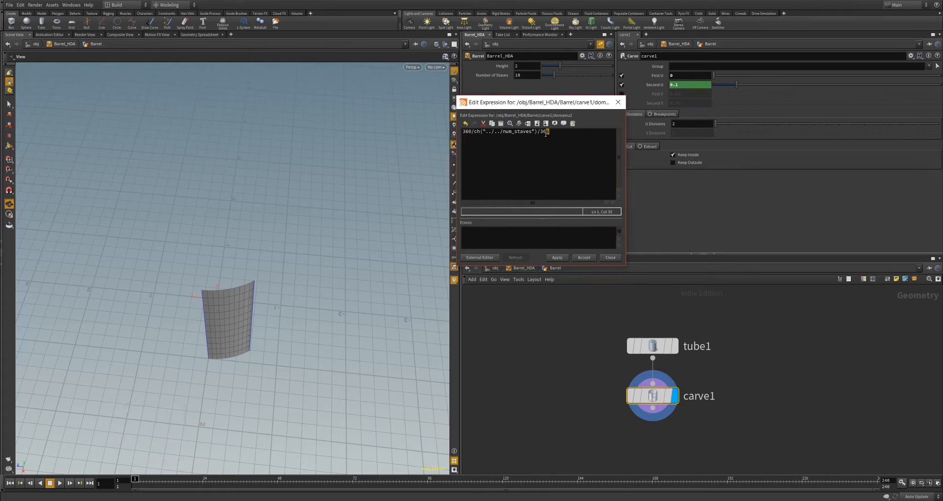
- Simplify carve1's Second U expression to 1/ch("../../num_staves"), accept it, and check it both as expression and as value
{"action": "left_click_drag", "start_coordinate": [549, 133], "coordinate": [538, 135]}
{"action": "key", "text": "BackSpace"}
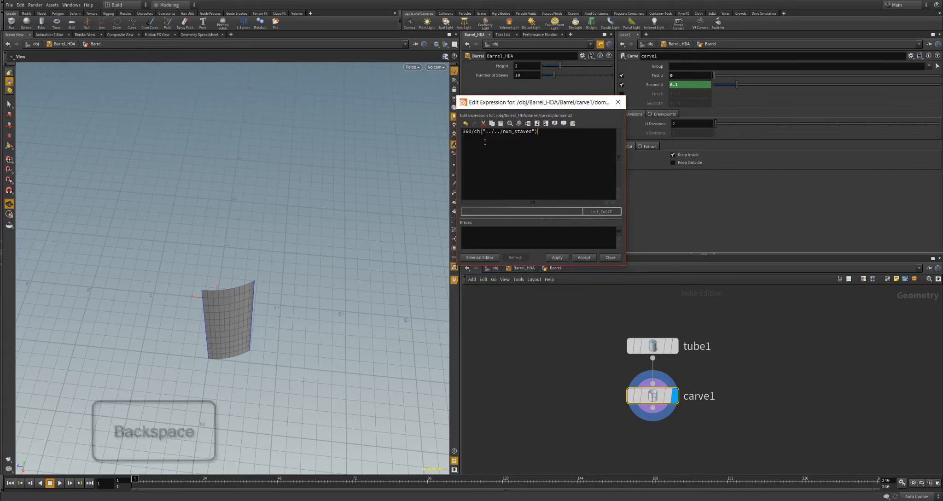
{"action": "left_click_drag", "start_coordinate": [474, 133], "coordinate": [451, 139]}
{"action": "type", "text": "1/"}
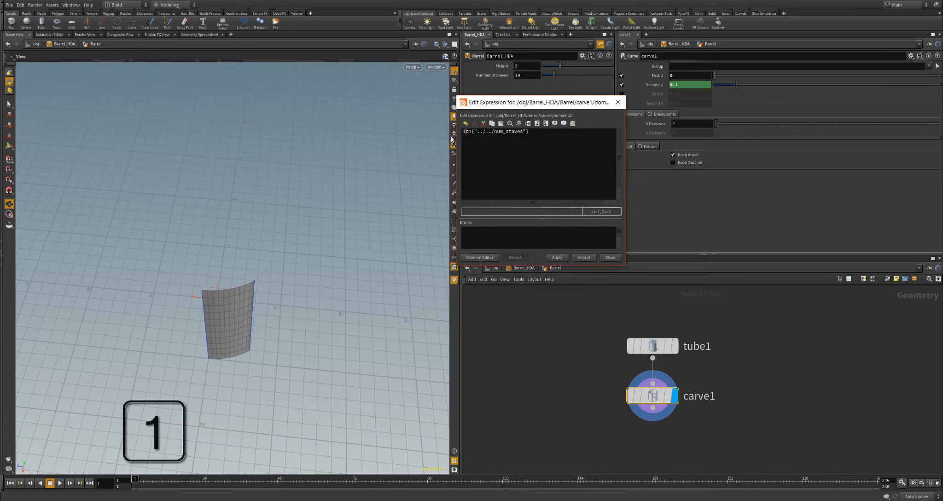
{"action": "left_click", "coordinate": [562, 257]}
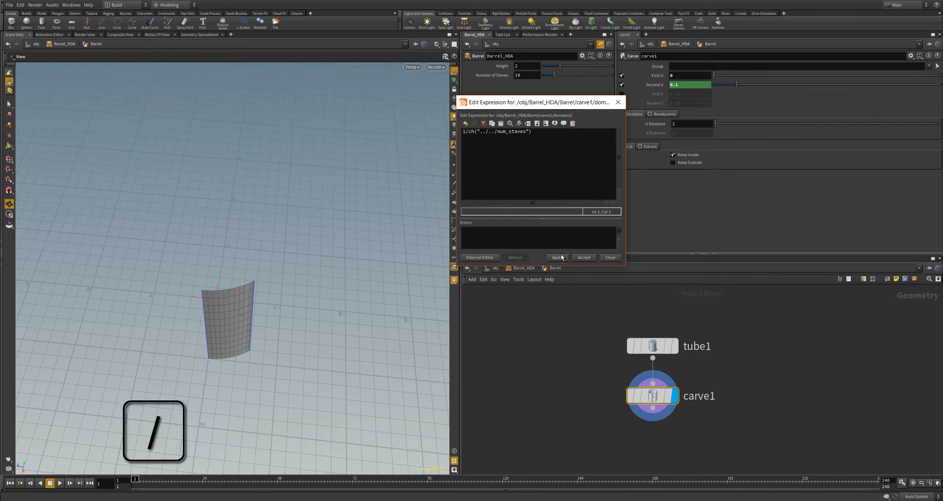
{"action": "left_click", "coordinate": [591, 260]}
{"action": "left_click", "coordinate": [655, 84]}
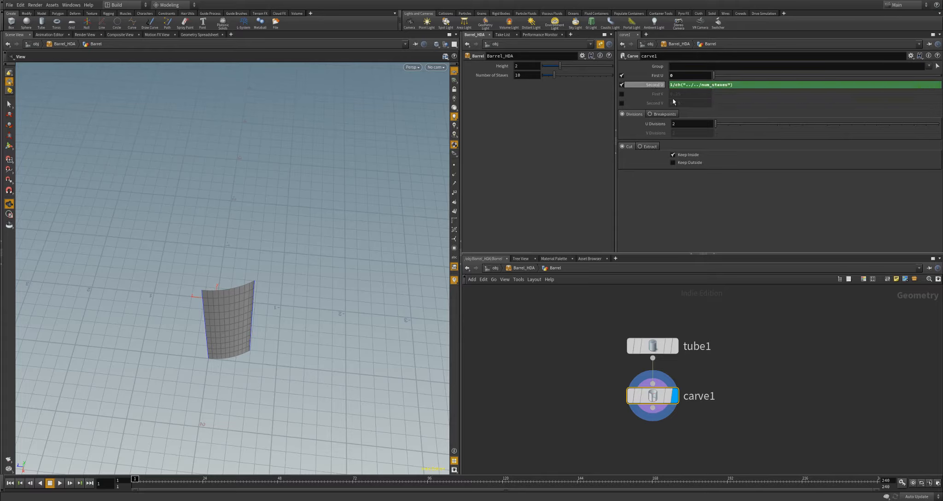
{"action": "left_click", "coordinate": [655, 84]}
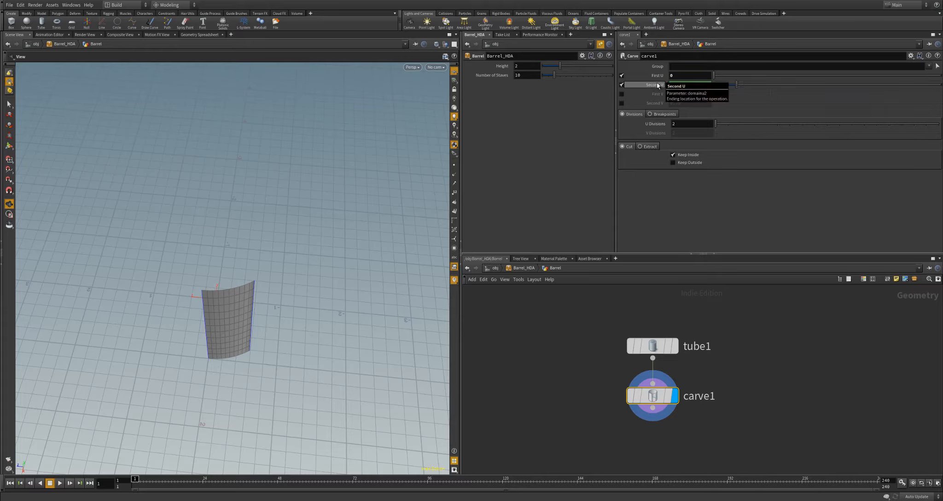
- Vary Barrel_HDA's Number of Staves, leaving it at 11, and inspect carve1's geometry information
{"action": "mouse_move", "coordinate": [556, 76]}
{"action": "left_mouse_down"}
{"action": "mouse_move", "coordinate": [612, 86]}
{"action": "mouse_move", "coordinate": [559, 77]}
{"action": "left_mouse_up"}
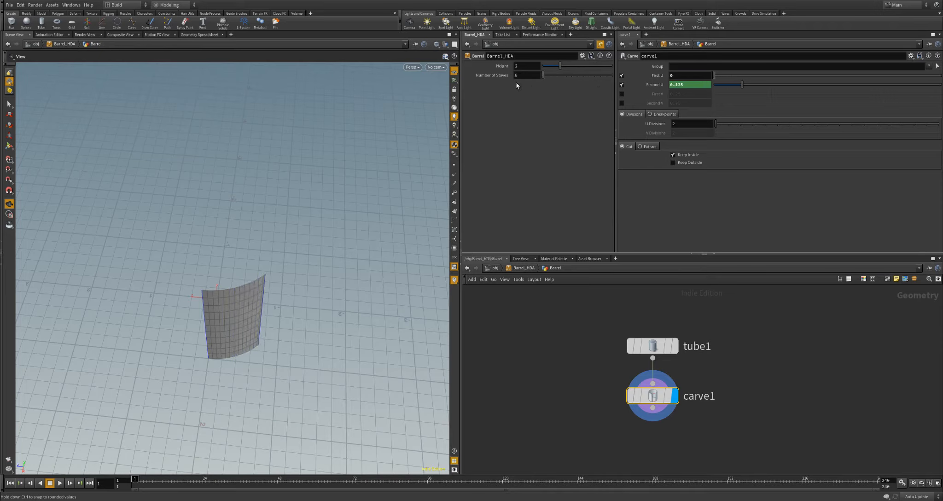
{"action": "scroll", "coordinate": [756, 379], "scroll_direction": "up", "scroll_amount": 2}
{"action": "middle_click_drag", "start_coordinate": [756, 379], "coordinate": [741, 349]}
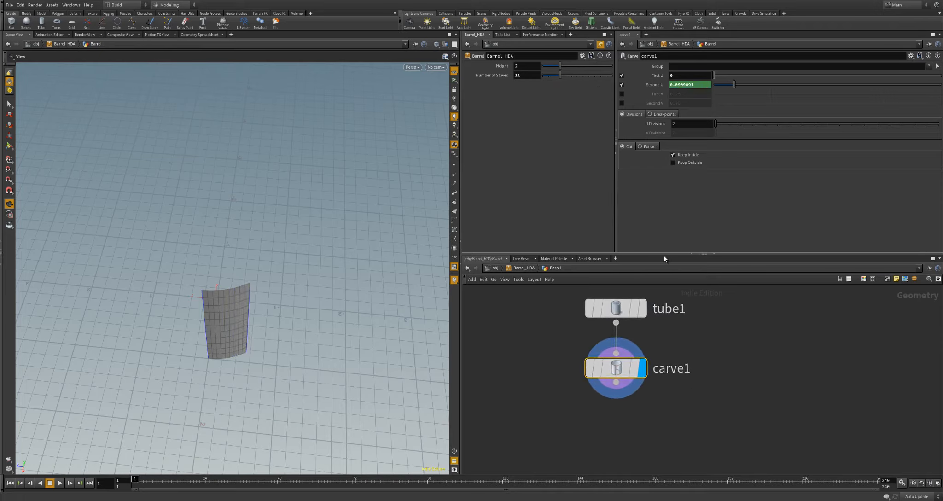
{"action": "left_click_drag", "start_coordinate": [664, 253], "coordinate": [661, 232]}
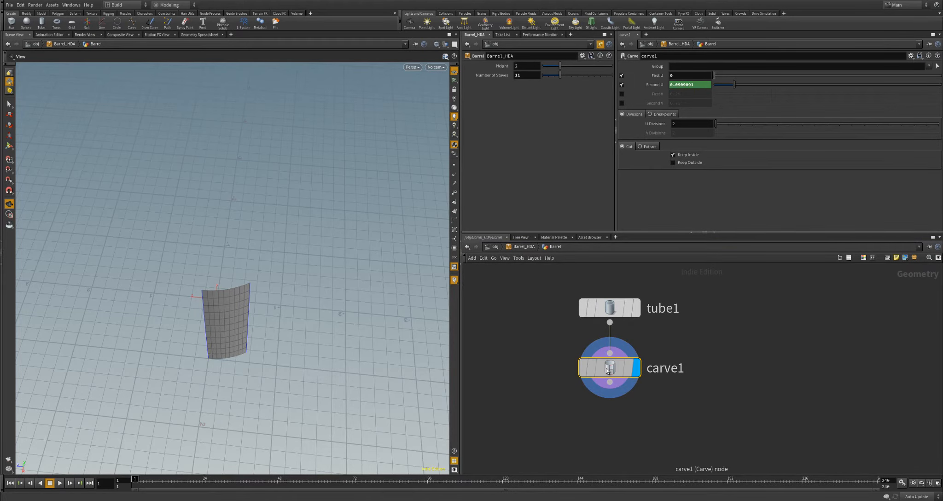
{"action": "middle_click", "coordinate": [608, 372]}
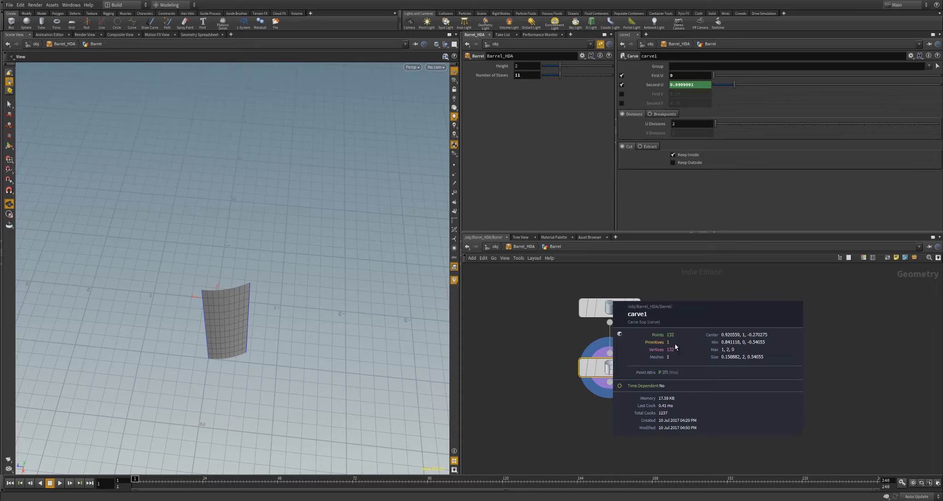
- Add a Convert node wired below carve1, make it the displayed node, and keep Convert To set to Polygon
{"action": "scroll", "coordinate": [675, 345], "scroll_direction": "up", "scroll_amount": 1}
{"action": "middle_click_drag", "start_coordinate": [701, 383], "coordinate": [708, 363]}
{"action": "left_click", "coordinate": [603, 369]}
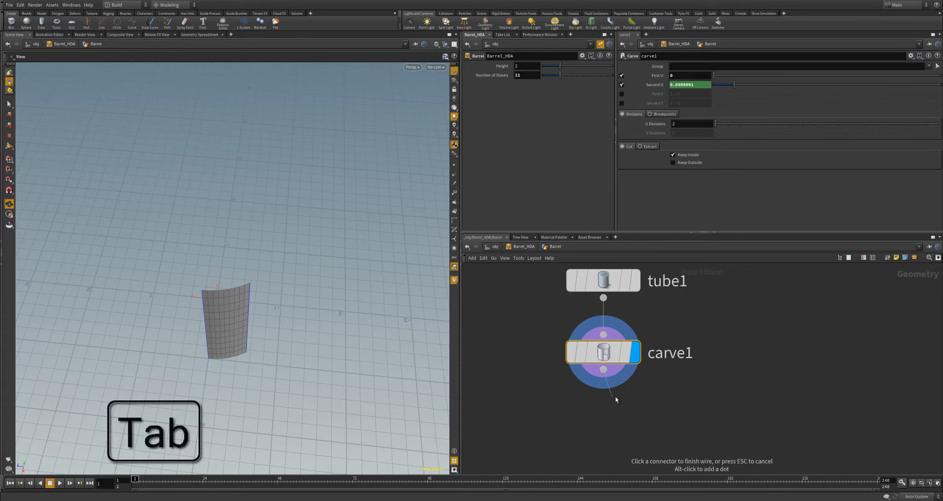
{"action": "key", "text": "Tab"}
{"action": "type", "text": "o"}
{"action": "key", "text": "Return"}
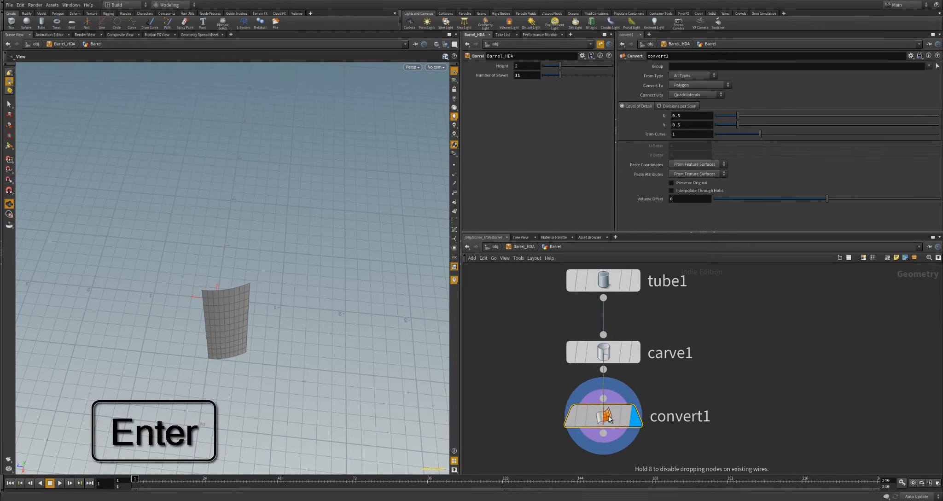
{"action": "left_click", "coordinate": [608, 416]}
{"action": "left_click", "coordinate": [689, 87]}
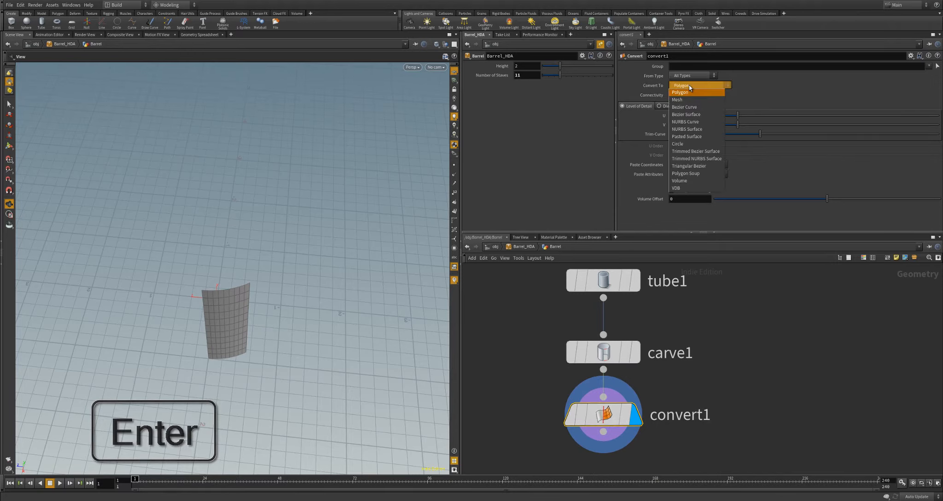
{"action": "left_click", "coordinate": [691, 89]}
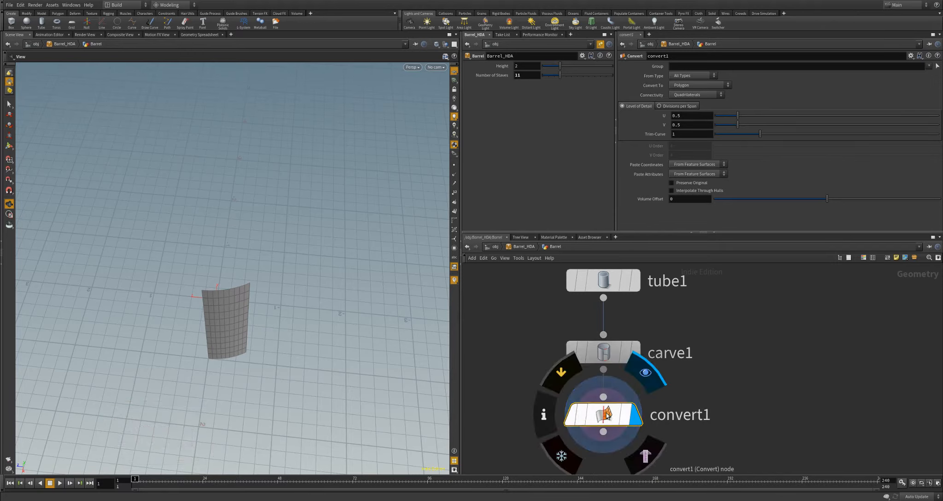
- Inspect convert1's geometry information and examine the converted stave in the viewport from several angles
{"action": "middle_click", "coordinate": [619, 409]}
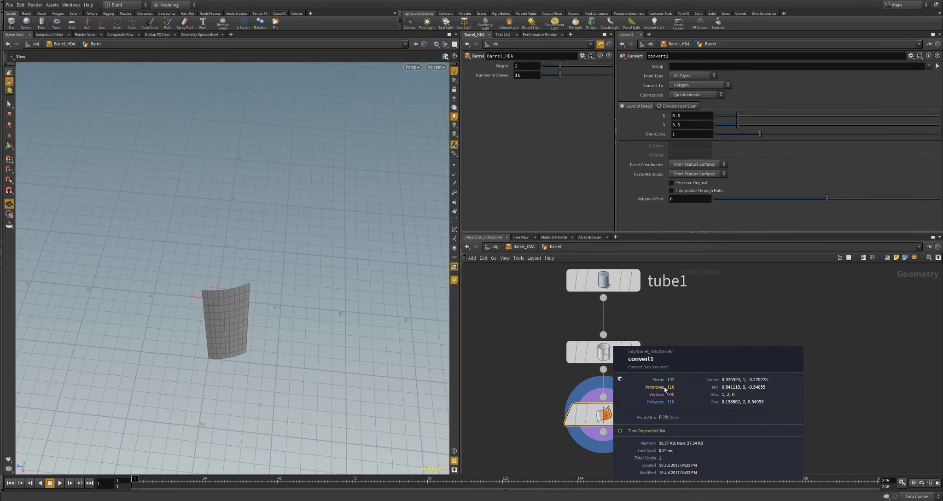
{"action": "right_click_drag", "start_coordinate": [213, 343], "coordinate": [261, 347]}
{"action": "left_click_drag", "start_coordinate": [261, 347], "coordinate": [264, 329]}
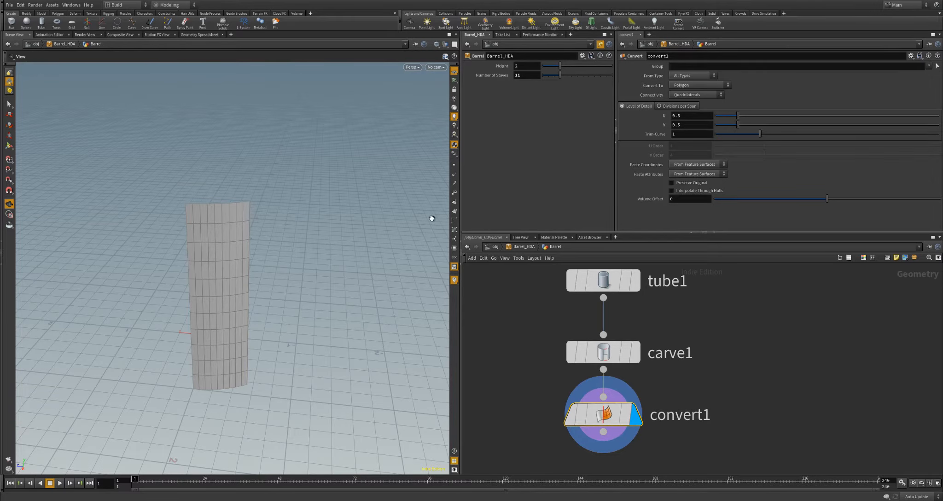
{"action": "left_click", "coordinate": [454, 211]}
{"action": "left_click", "coordinate": [454, 211]}
{"action": "scroll", "coordinate": [681, 272], "scroll_direction": "down", "scroll_amount": 2}
{"action": "left_click_drag", "start_coordinate": [242, 276], "coordinate": [255, 340]}
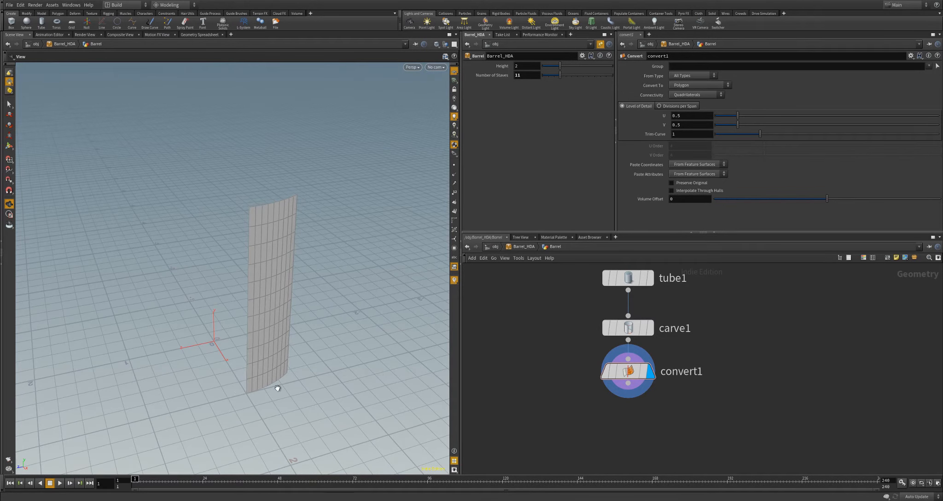
- Add a Transform node wired below convert1, align it under the chain, and make it the displayed node
{"action": "left_click", "coordinate": [629, 384]}
{"action": "key", "text": "Tab"}
{"action": "type", "text": "tran"}
{"action": "key", "text": "Return"}
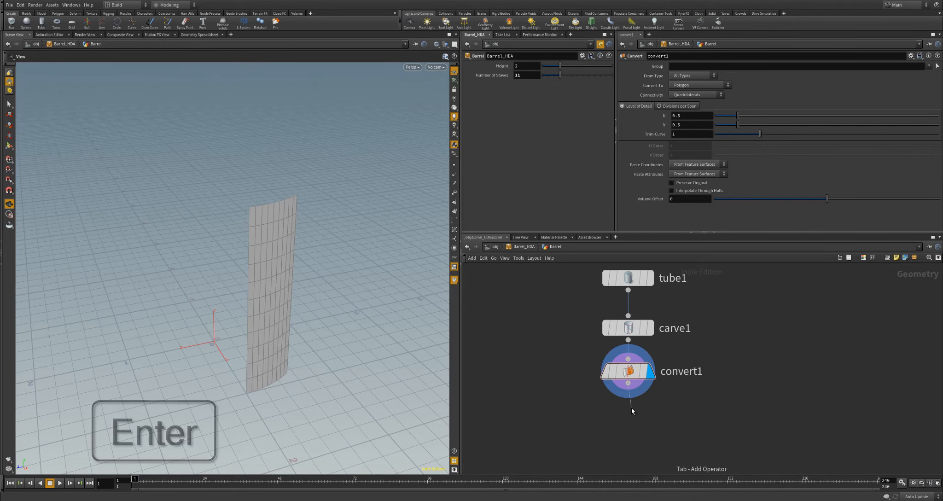
{"action": "left_click", "coordinate": [631, 408]}
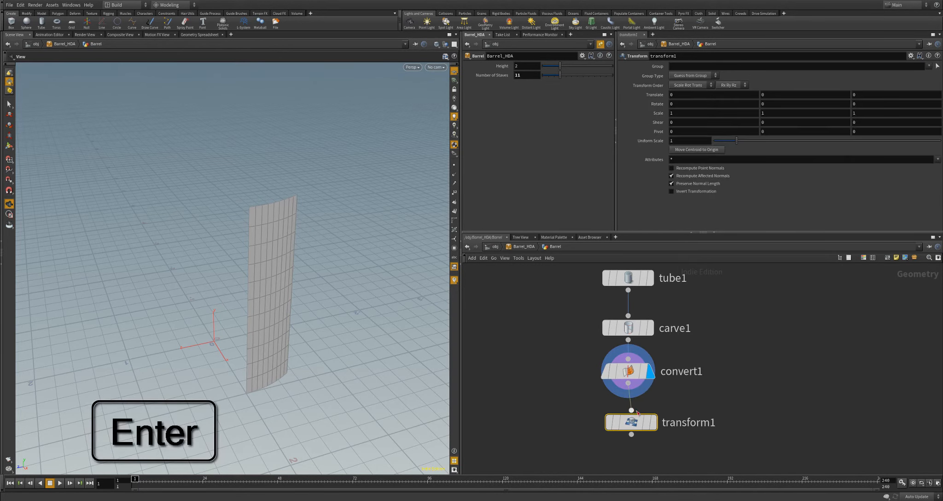
{"action": "left_click_drag", "start_coordinate": [642, 425], "coordinate": [638, 424]}
{"action": "left_click", "coordinate": [649, 421]}
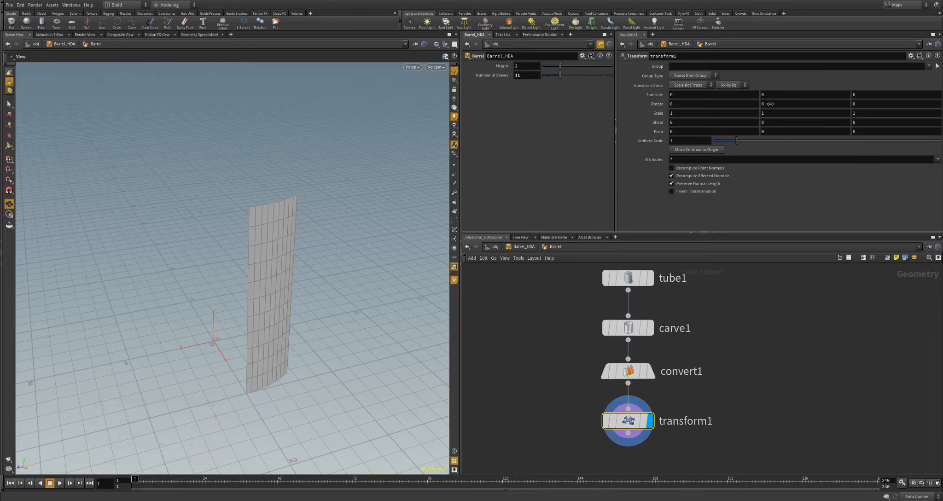
- Try rotating the stave to -17.6 degrees about Y in transform1 and check its alignment from the front
{"action": "middle_click_drag", "start_coordinate": [769, 103], "coordinate": [702, 95]}
{"action": "left_click_drag", "start_coordinate": [305, 280], "coordinate": [226, 296]}
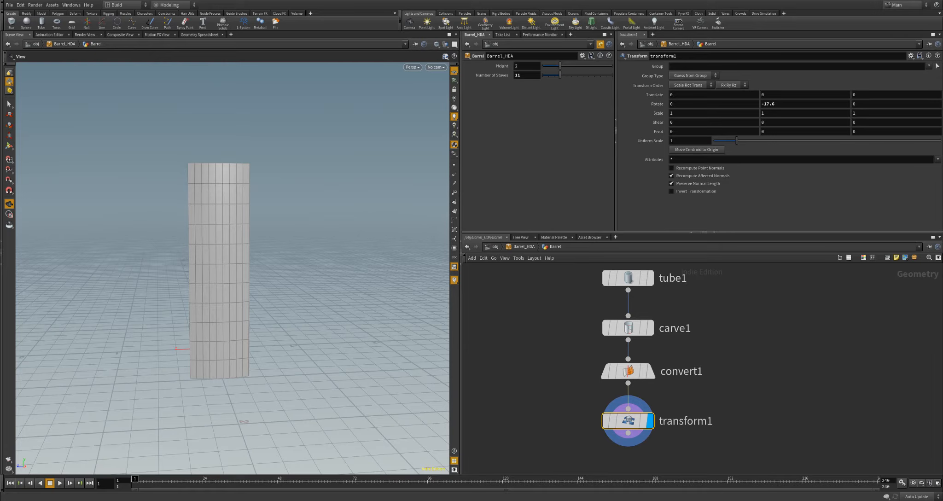
{"action": "left_click", "coordinate": [784, 104]}
- Link transform1's Y rotation to carve1's Second U with a relative reference
{"action": "left_click", "coordinate": [638, 324]}
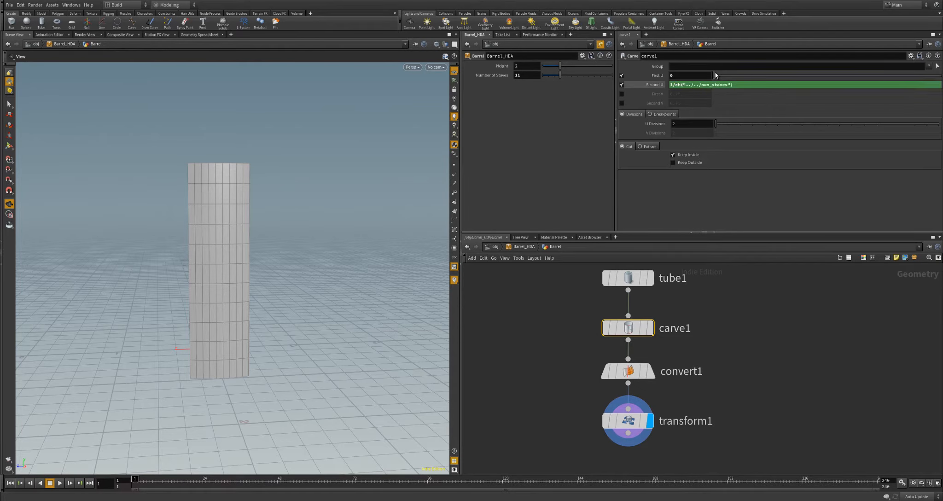
{"action": "right_click", "coordinate": [657, 85]}
{"action": "left_click", "coordinate": [681, 121]}
{"action": "mouse_move", "coordinate": [648, 378]}
{"action": "left_click", "coordinate": [627, 420]}
{"action": "right_click", "coordinate": [782, 104]}
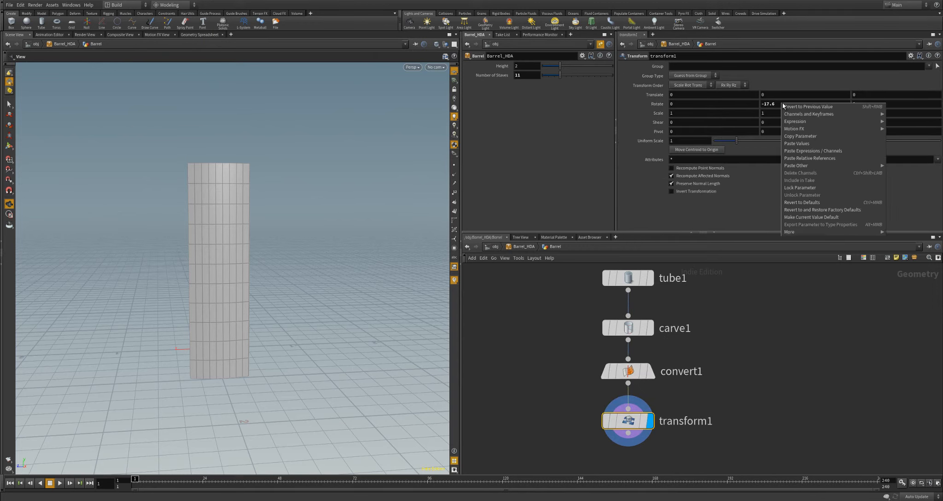
{"action": "left_click", "coordinate": [816, 151]}
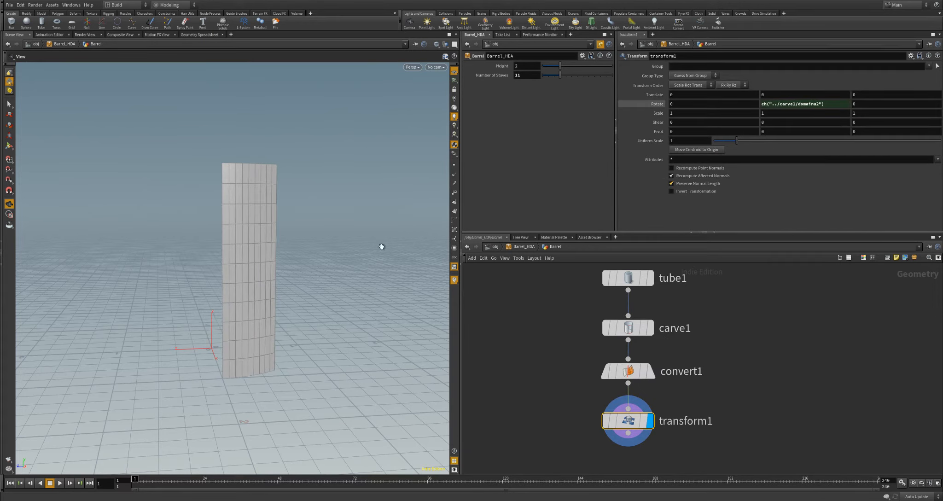
- Change transform1's Y rotation expression to -360*ch("../carve1/domainu2") and examine the stave's orientation
{"action": "left_click", "coordinate": [762, 104]}
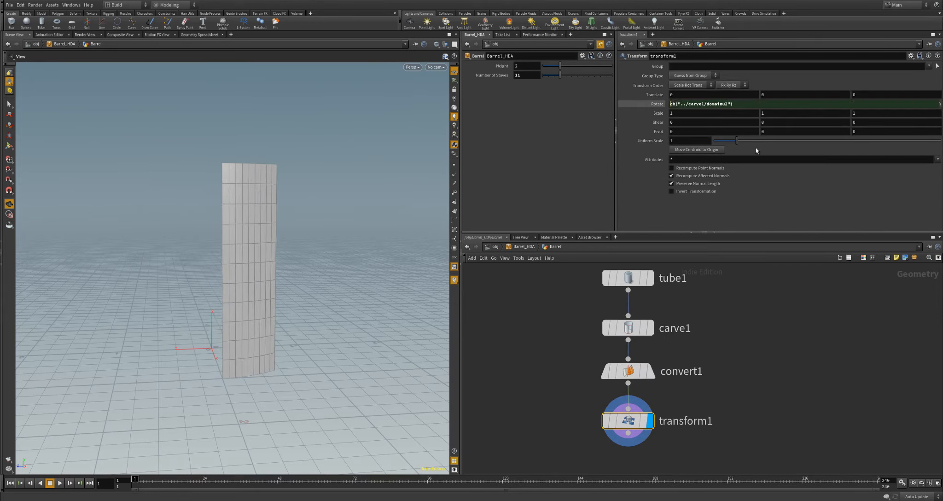
{"action": "type", "text": "360"}
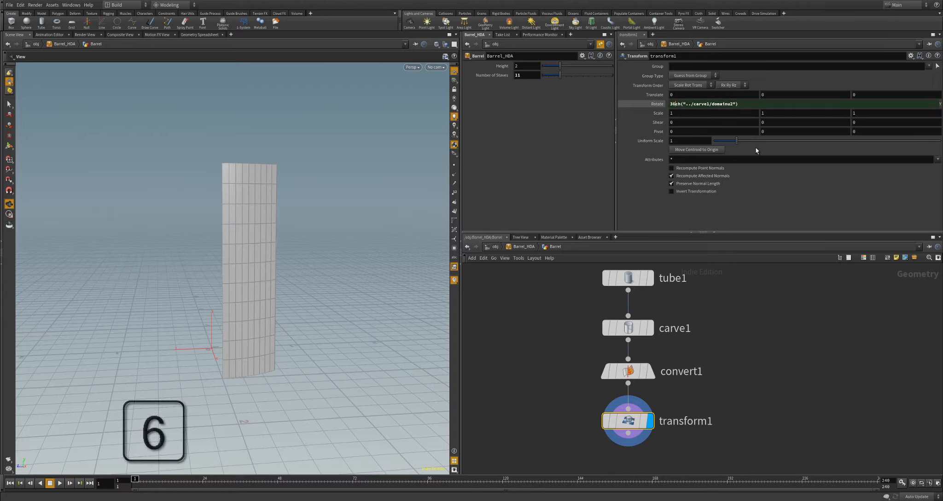
{"action": "type", "text": "*"}
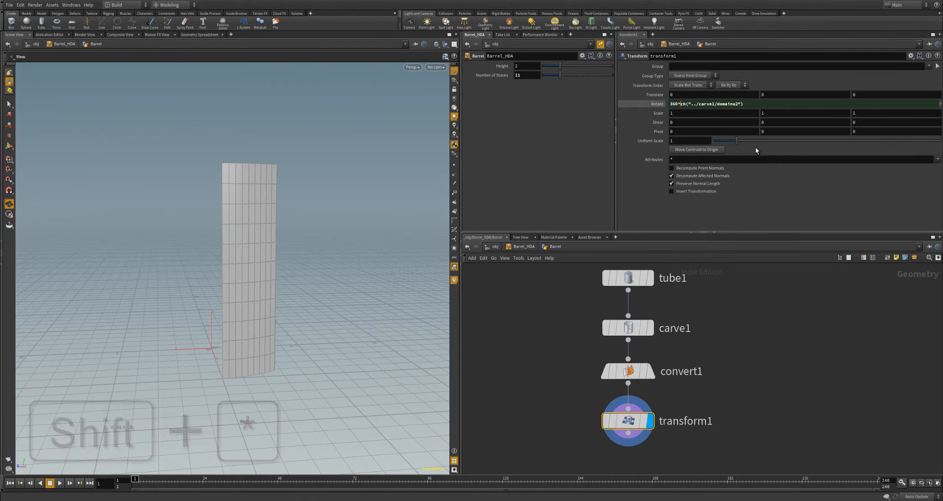
{"action": "key", "text": "Right"}
{"action": "key", "text": "Right"}
{"action": "key", "text": "Right"}
{"action": "key", "text": "Right"}
{"action": "key", "text": "Right"}
{"action": "key", "text": "Right"}
{"action": "key", "text": "Right"}
{"action": "key", "text": "Right"}
{"action": "key", "text": "Right"}
{"action": "key", "text": "Right"}
{"action": "key", "text": "Right"}
{"action": "key", "text": "Right"}
{"action": "key", "text": "Right"}
{"action": "key", "text": "Right"}
{"action": "key", "text": "Right"}
{"action": "key", "text": "Right"}
{"action": "key", "text": "Left"}
{"action": "key", "text": "Left"}
{"action": "key", "text": "Left"}
{"action": "key", "text": "Left"}
{"action": "key", "text": "Left"}
{"action": "key", "text": "Left"}
{"action": "key", "text": "Left"}
{"action": "key", "text": "Left"}
{"action": "key", "text": "Left"}
{"action": "key", "text": "Left"}
{"action": "key", "text": "Left"}
{"action": "key", "text": "Left"}
{"action": "key", "text": "Left"}
{"action": "key", "text": "Left"}
{"action": "key", "text": "Left"}
{"action": "key", "text": "Left"}
{"action": "key", "text": "Left"}
{"action": "key", "text": "Left"}
{"action": "key", "text": "Left"}
{"action": "key", "text": "Left"}
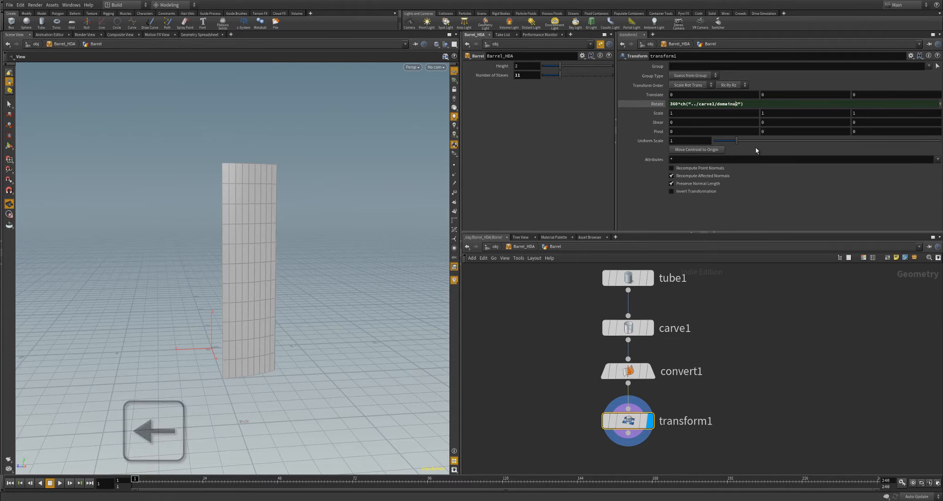
{"action": "type", "text": "-"}
{"action": "key", "text": "Return"}
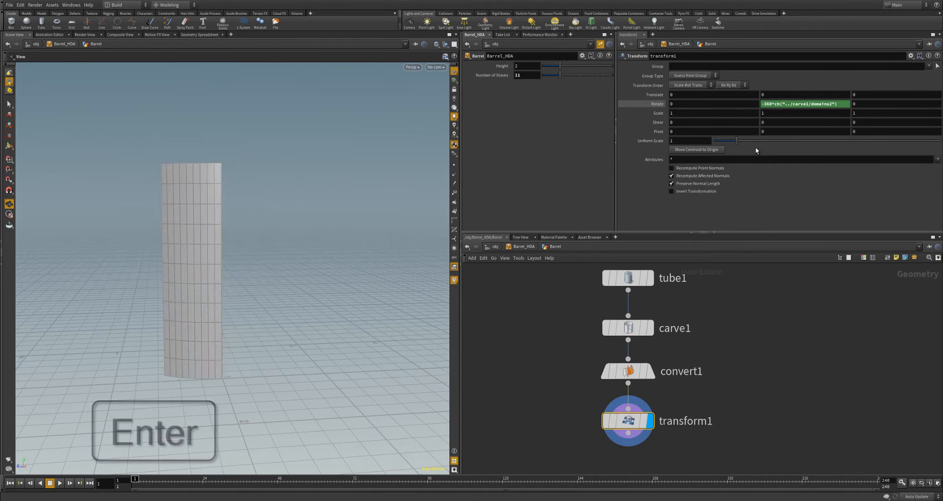
{"action": "left_click_drag", "start_coordinate": [260, 294], "coordinate": [268, 396]}
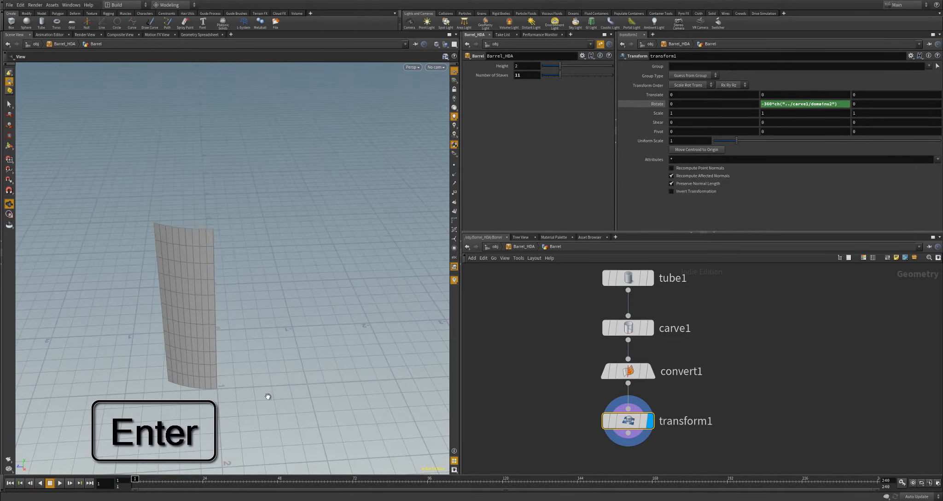
- Change transform1's Y rotation expression to -180*ch("../carve1/domainu2") and accept it
{"action": "double_click", "coordinate": [767, 104]}
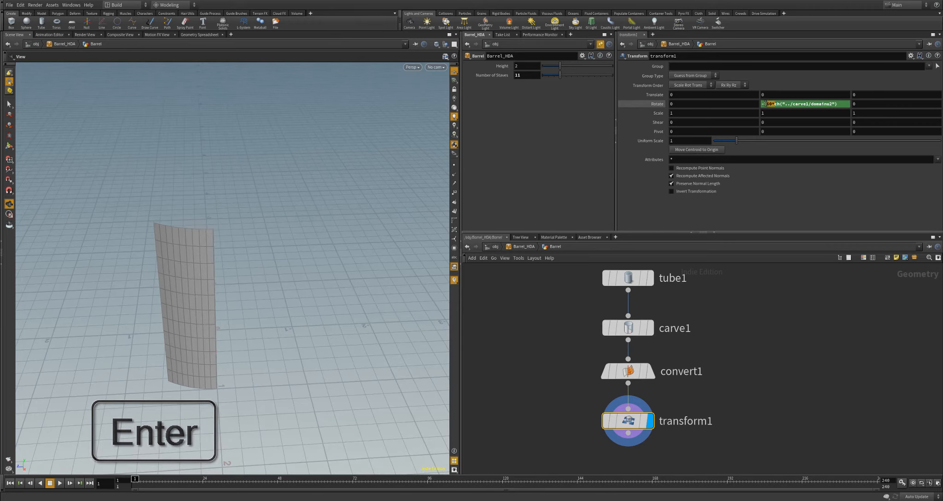
{"action": "type", "text": "180"}
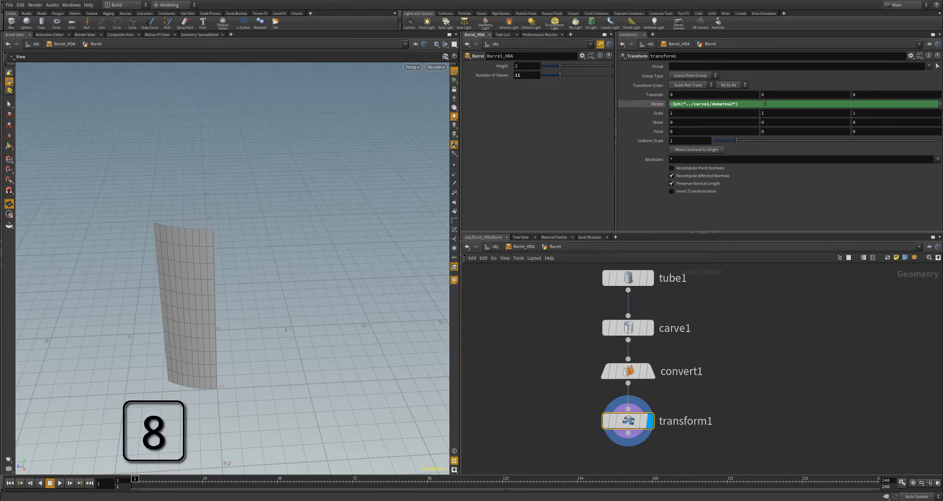
{"action": "key", "text": "Return"}
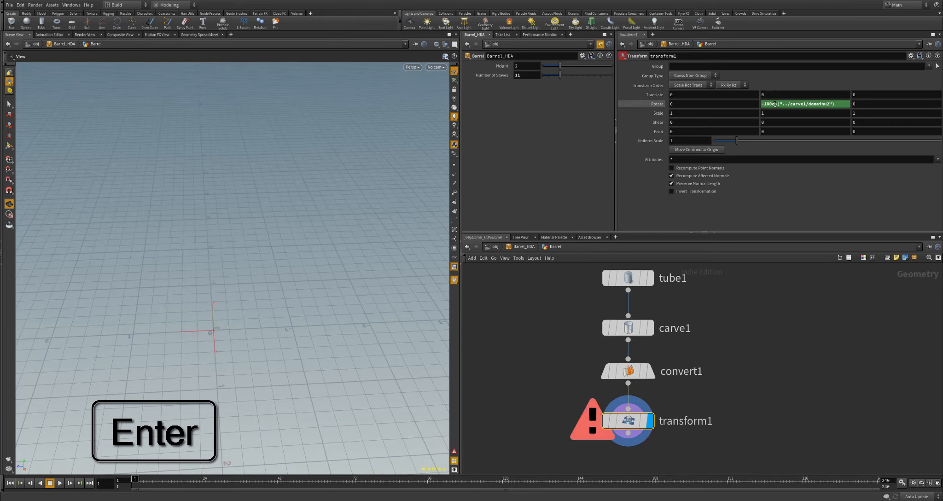
{"action": "key", "text": "alt+e"}
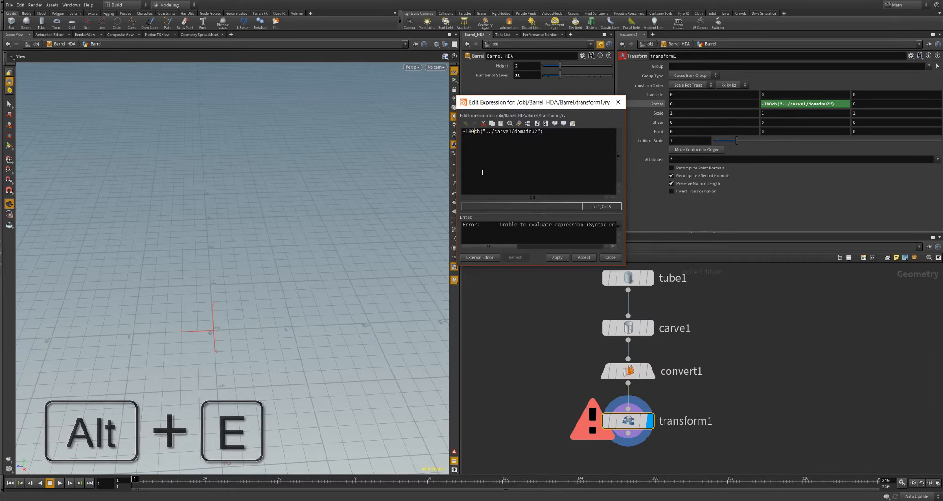
{"action": "left_click", "coordinate": [475, 132]}
{"action": "type", "text": "*"}
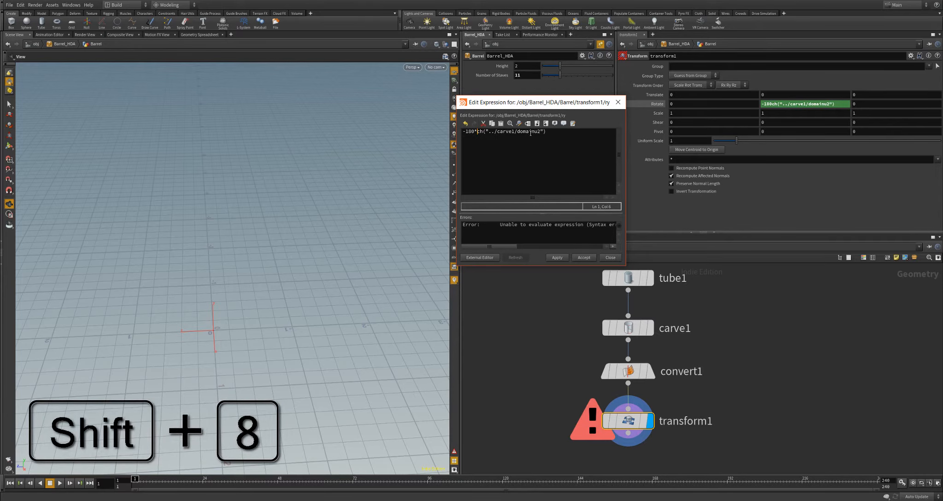
{"action": "left_click", "coordinate": [565, 257]}
{"action": "left_click", "coordinate": [584, 257]}
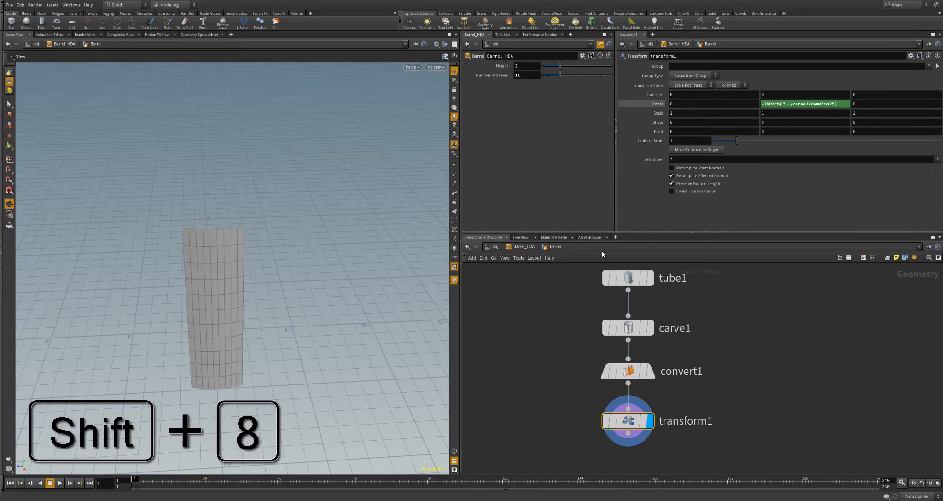
- Test the stave's centring with Number of Staves at 13, and set the parameter to 10
{"action": "left_click_drag", "start_coordinate": [273, 293], "coordinate": [246, 347]}
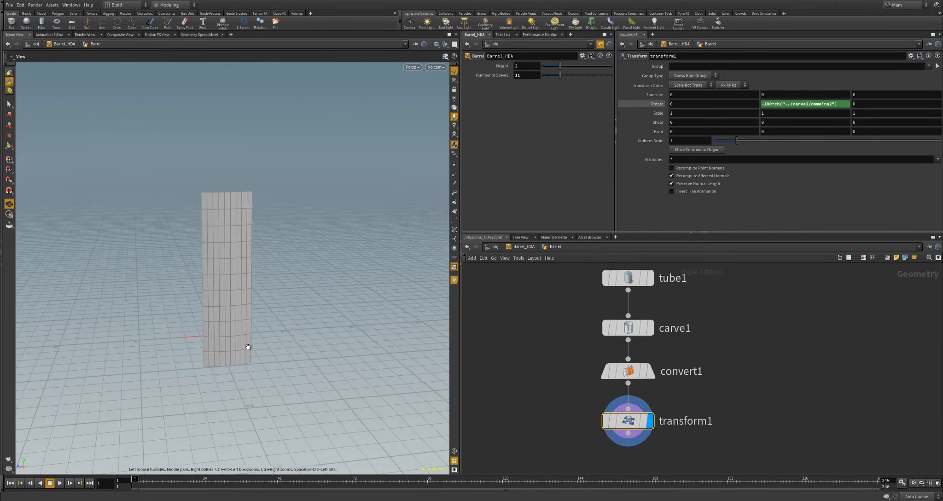
{"action": "mouse_move", "coordinate": [561, 75]}
{"action": "left_mouse_down"}
{"action": "mouse_move", "coordinate": [653, 85]}
{"action": "mouse_move", "coordinate": [496, 80]}
{"action": "mouse_move", "coordinate": [612, 81]}
{"action": "mouse_move", "coordinate": [543, 81]}
{"action": "mouse_move", "coordinate": [571, 78]}
{"action": "left_mouse_up"}
{"action": "left_click_drag", "start_coordinate": [347, 231], "coordinate": [260, 338]}
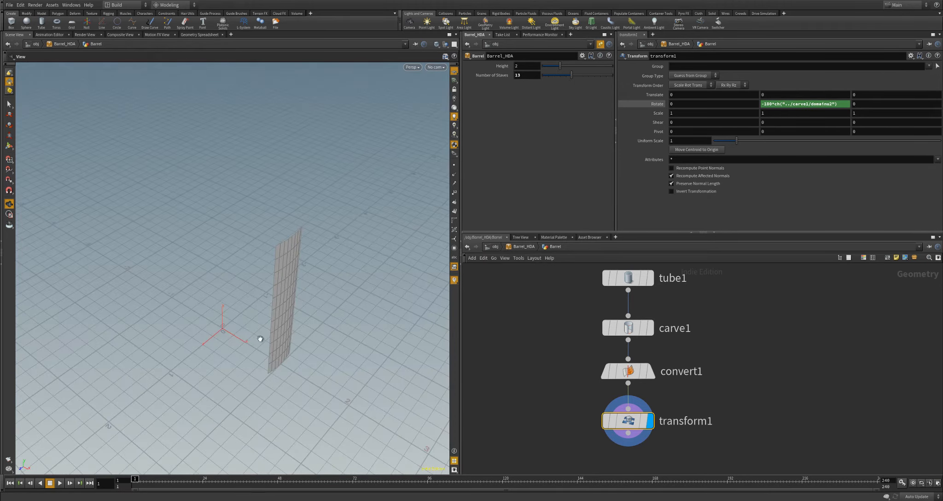
{"action": "left_click_drag", "start_coordinate": [573, 75], "coordinate": [554, 75]}
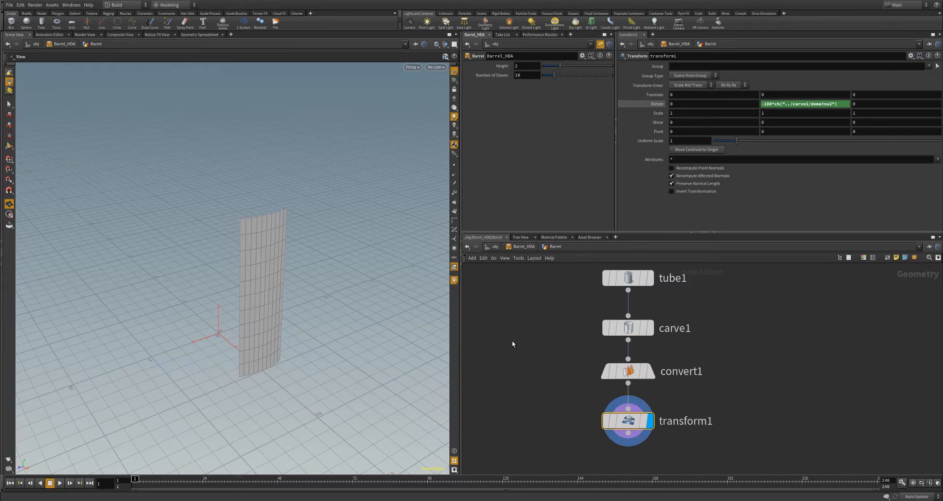
{"action": "middle_click_drag", "start_coordinate": [757, 376], "coordinate": [741, 348]}
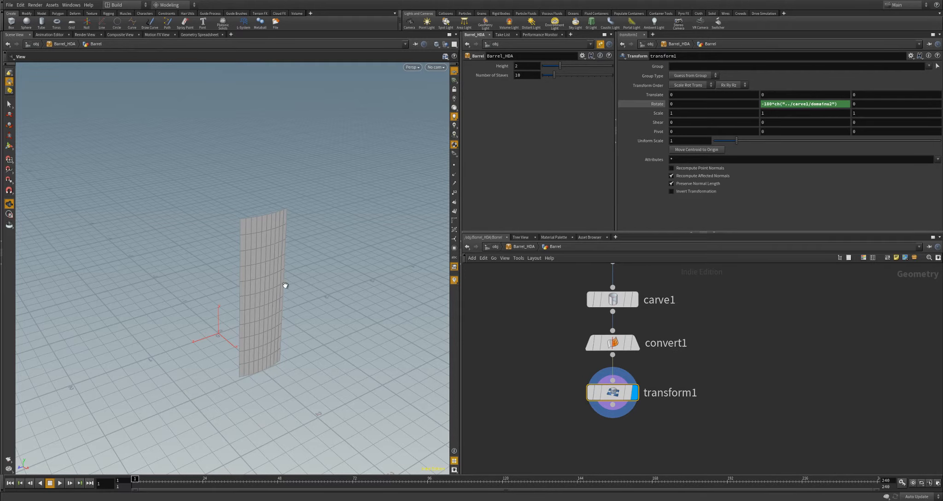
{"action": "left_click_drag", "start_coordinate": [280, 256], "coordinate": [340, 358]}
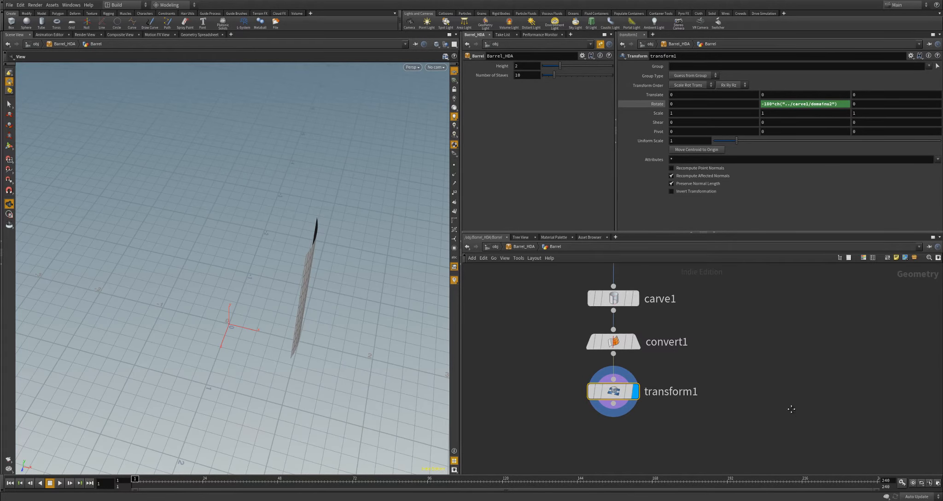
{"action": "middle_click_drag", "start_coordinate": [703, 420], "coordinate": [651, 471]}
{"action": "left_click", "coordinate": [615, 339]}
{"action": "key", "text": "Escape"}
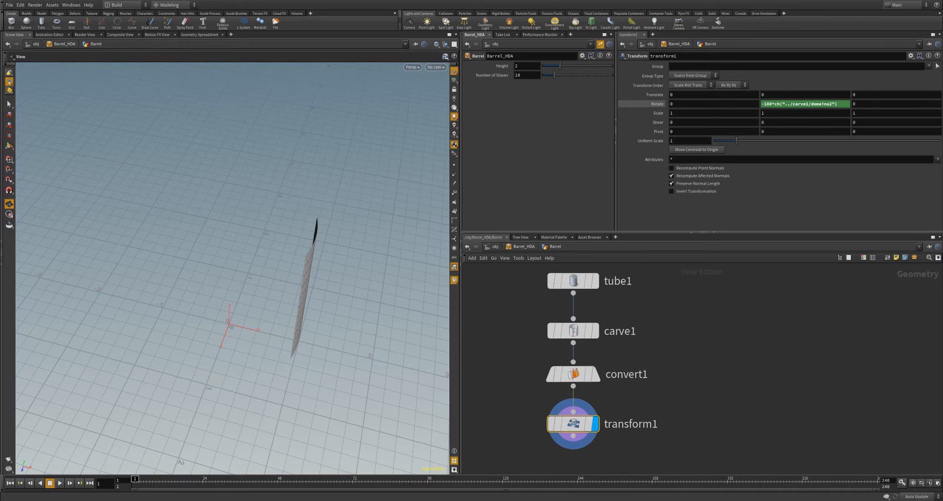
- Rename the carve1 node to carve_stave
{"action": "double_click", "coordinate": [615, 329]}
{"action": "key", "text": "Right"}
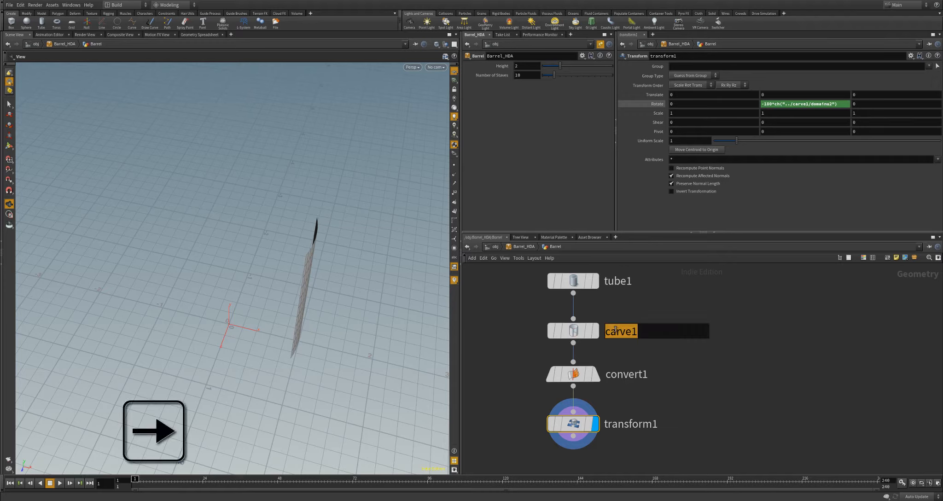
{"action": "key", "text": "BackSpace"}
{"action": "type", "text": "_stave"}
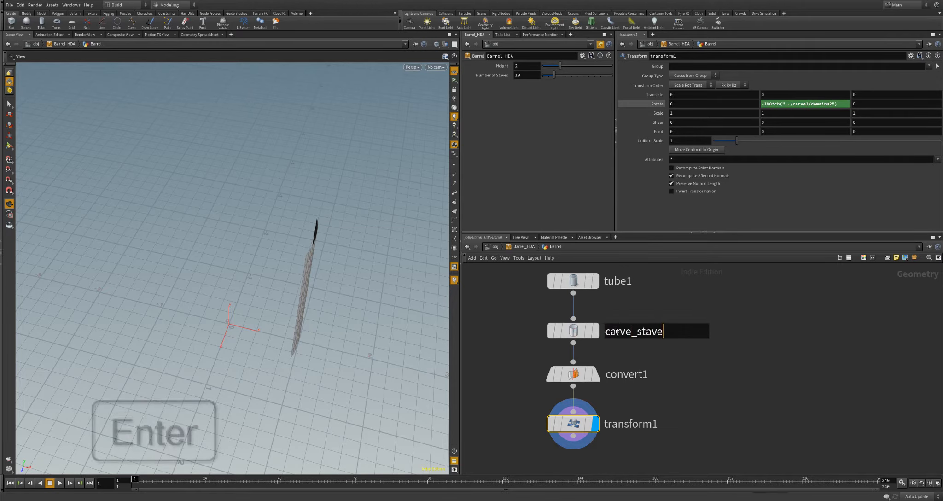
{"action": "key", "text": "Return"}
- Rename the convert1 node to convert_to_polygons
{"action": "double_click", "coordinate": [616, 374]}
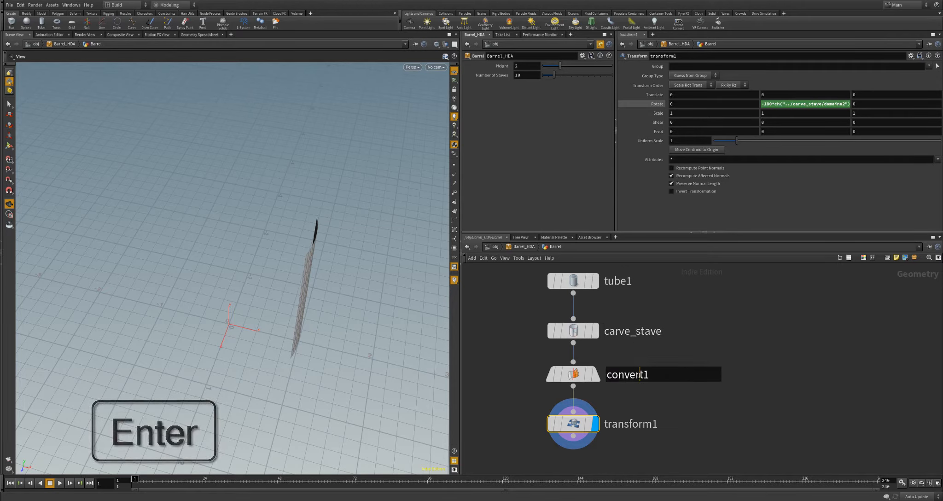
{"action": "key", "text": "Right"}
{"action": "key", "text": "BackSpace"}
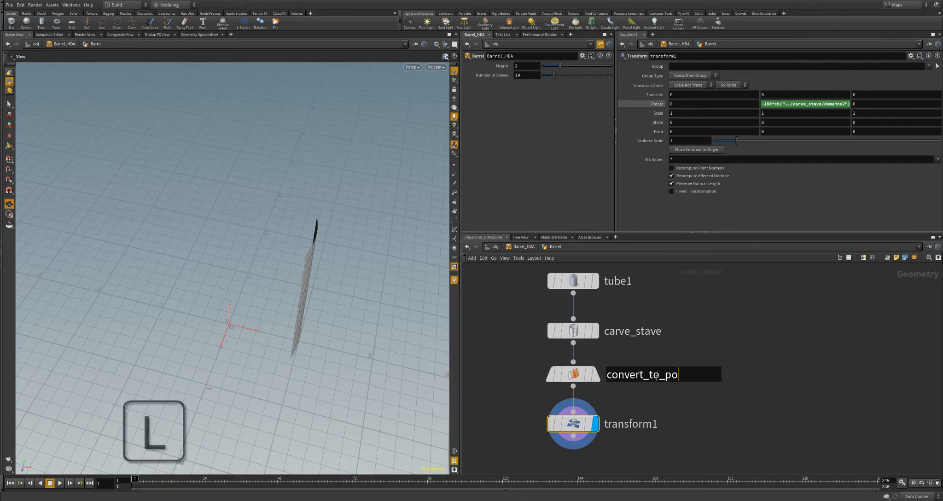
{"action": "type", "text": "_to_polyygons"}
{"action": "key", "text": "Return"}
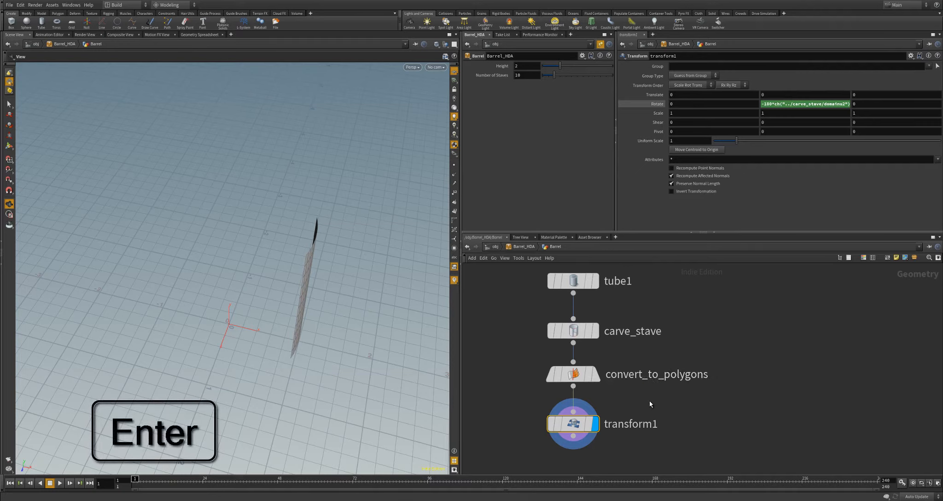
- Rename the transform1 node to re-centering
{"action": "double_click", "coordinate": [630, 424]}
{"action": "double_click", "coordinate": [631, 424]}
{"action": "type", "text": "re-centering"}
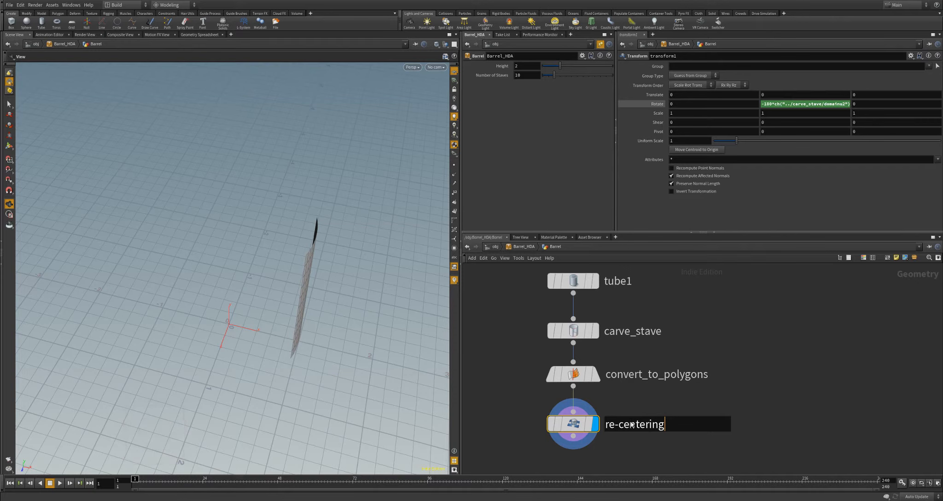
{"action": "key", "text": "Return"}
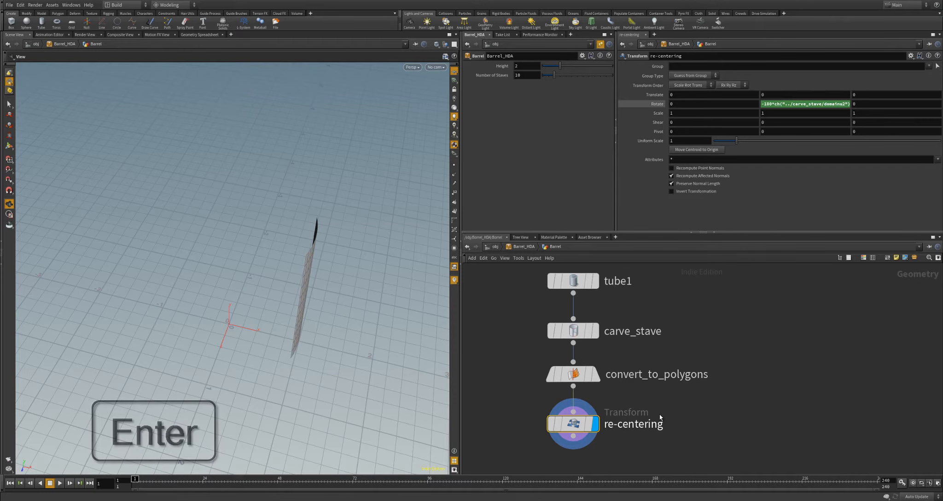
- Add a PolyExtrude node fed by re-centering, make it the displayed node, and align it beneath re-centering
{"action": "middle_click_drag", "start_coordinate": [714, 407], "coordinate": [726, 317]}
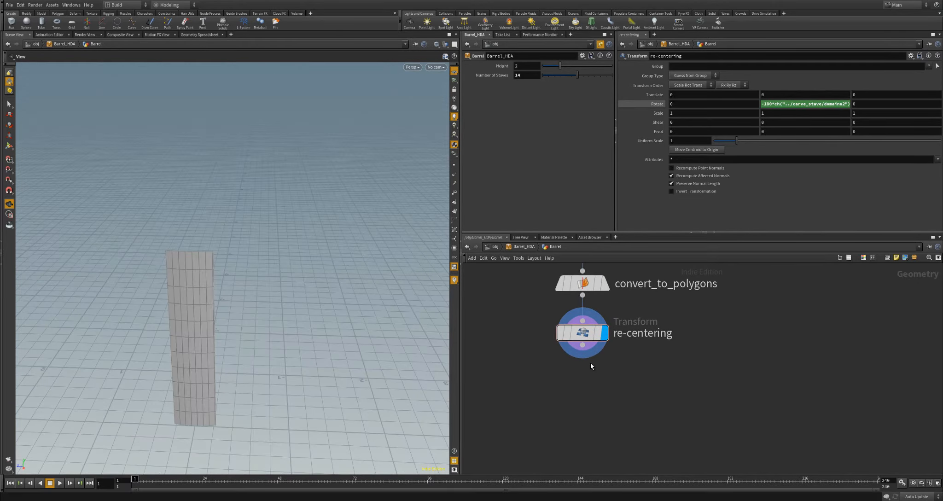
{"action": "left_click", "coordinate": [582, 346]}
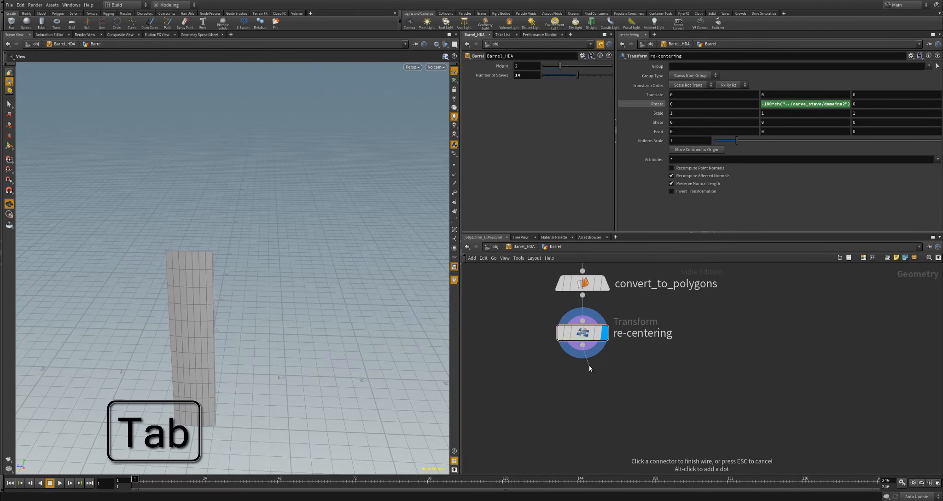
{"action": "key", "text": "Tab"}
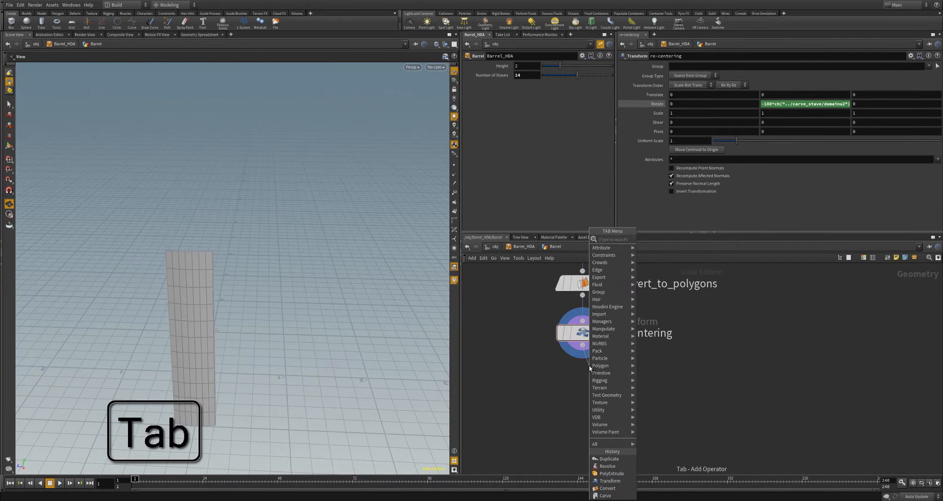
{"action": "type", "text": "PolyEx"}
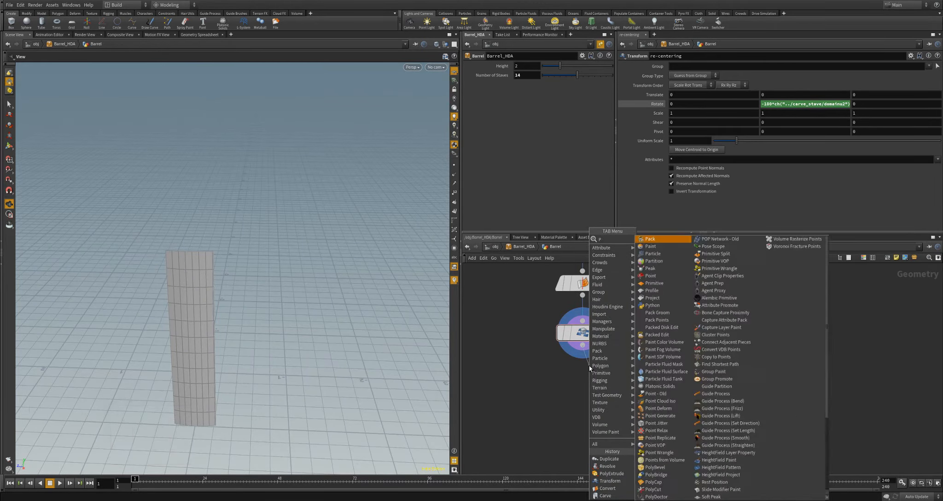
{"action": "key", "text": "BackSpace"}
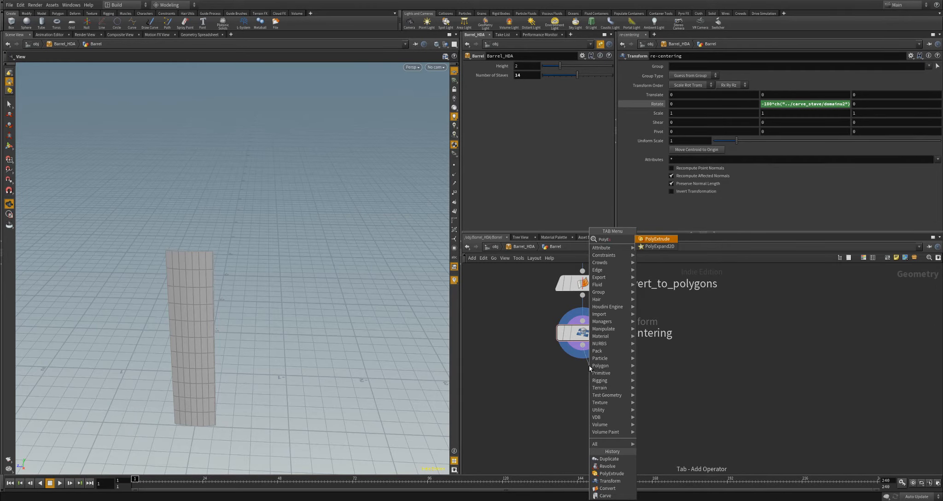
{"action": "key", "text": "Return"}
{"action": "left_click", "coordinate": [588, 377]}
{"action": "left_click", "coordinate": [611, 388]}
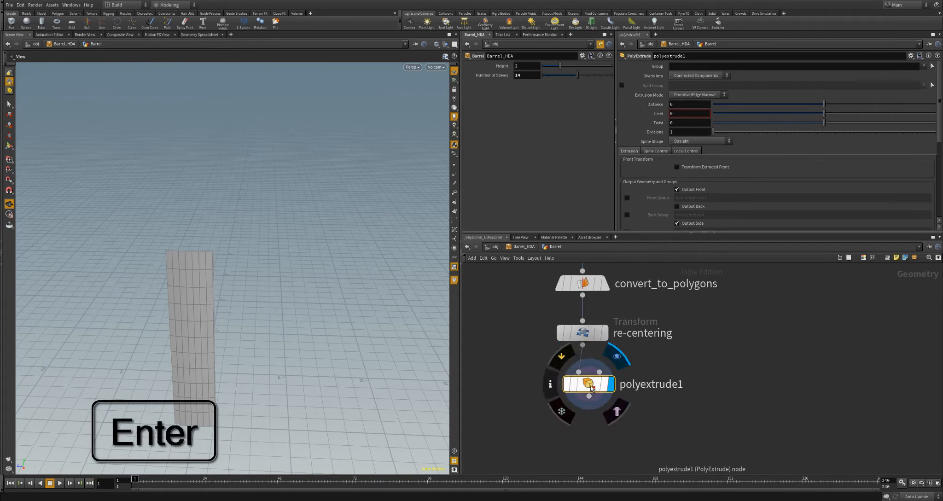
{"action": "left_click_drag", "start_coordinate": [589, 386], "coordinate": [584, 386]}
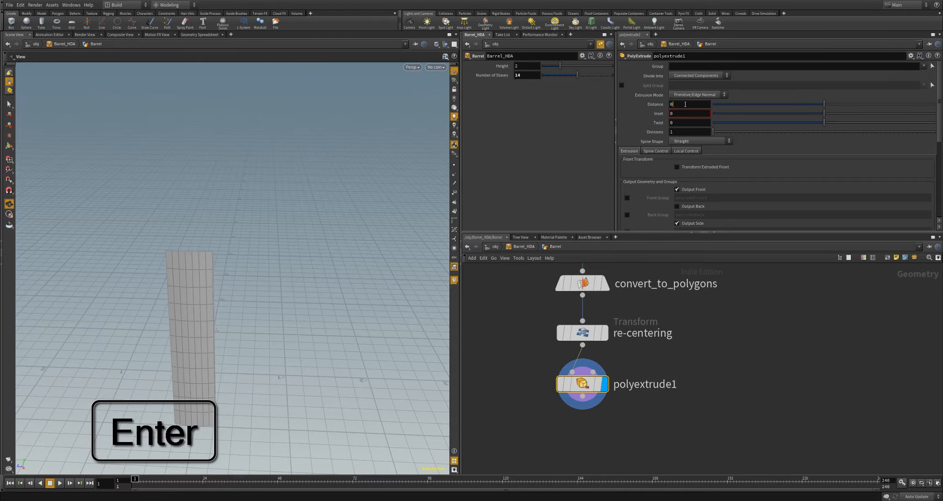
- Set the PolyExtrude distance to 0.075 and enable Output Back to give the stave a closed thickness
{"action": "type", "text": "."}
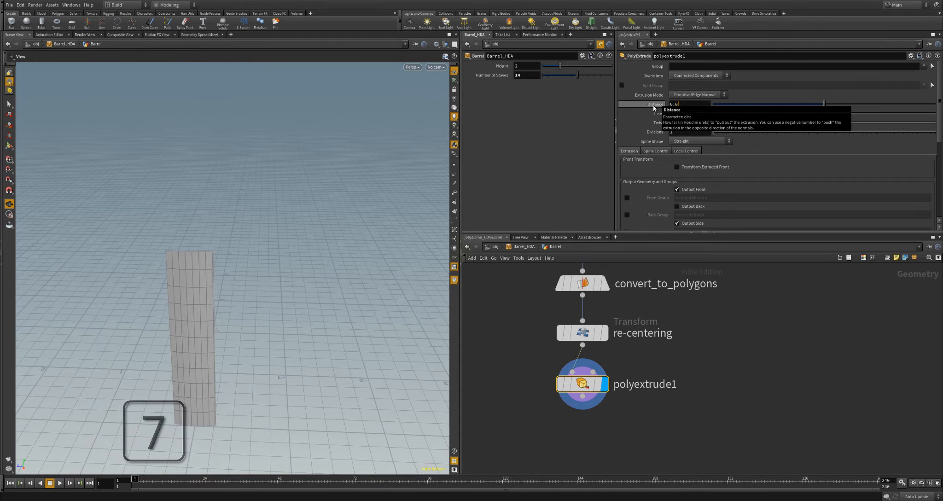
{"action": "type", "text": "075"}
{"action": "key", "text": "Return"}
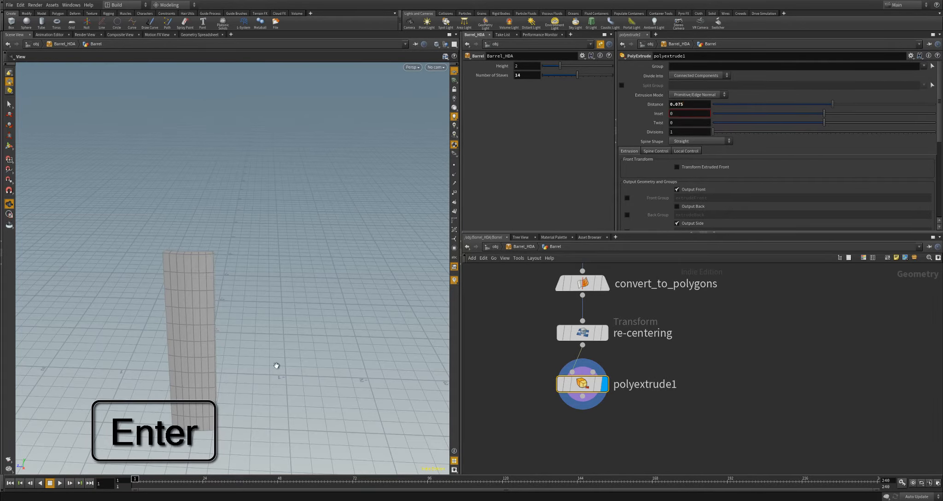
{"action": "left_click_drag", "start_coordinate": [276, 364], "coordinate": [322, 313]}
{"action": "left_click", "coordinate": [677, 206]}
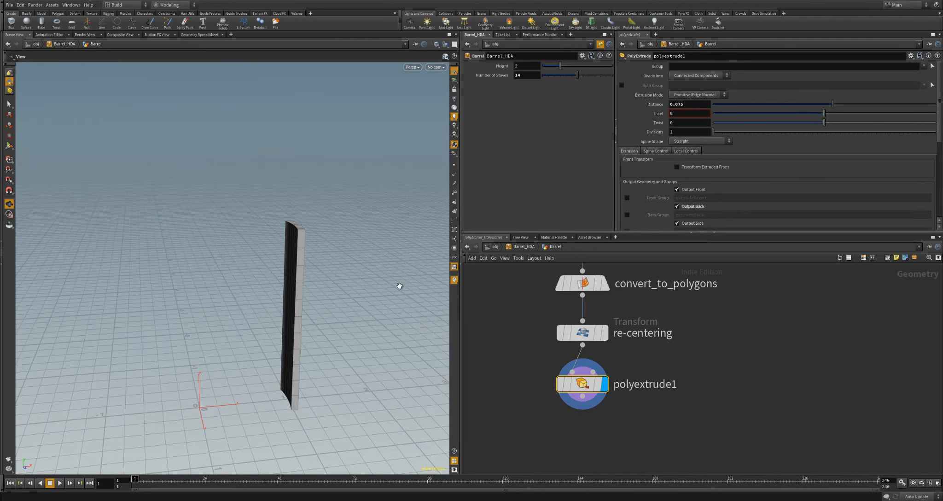
{"action": "left_click_drag", "start_coordinate": [399, 286], "coordinate": [313, 258]}
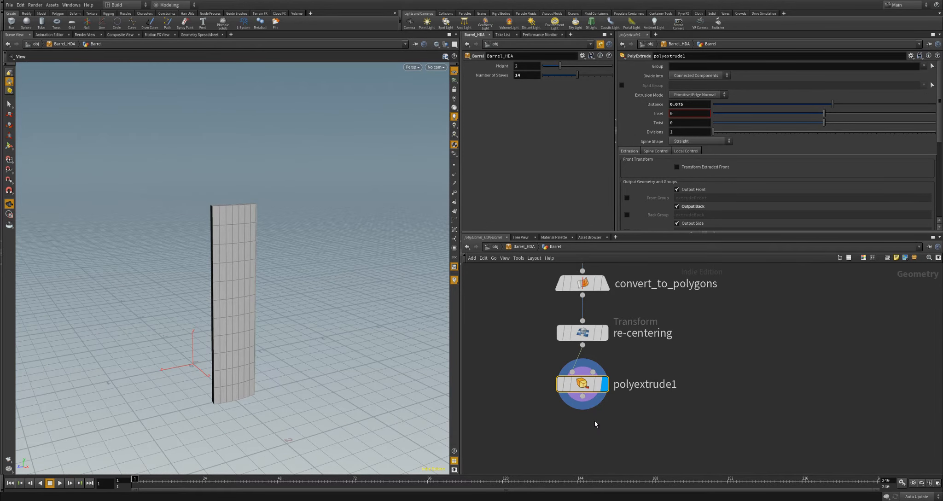
- Rename the PolyExtrude node to stave_thickness
{"action": "middle_click_drag", "start_coordinate": [595, 424], "coordinate": [601, 404]}
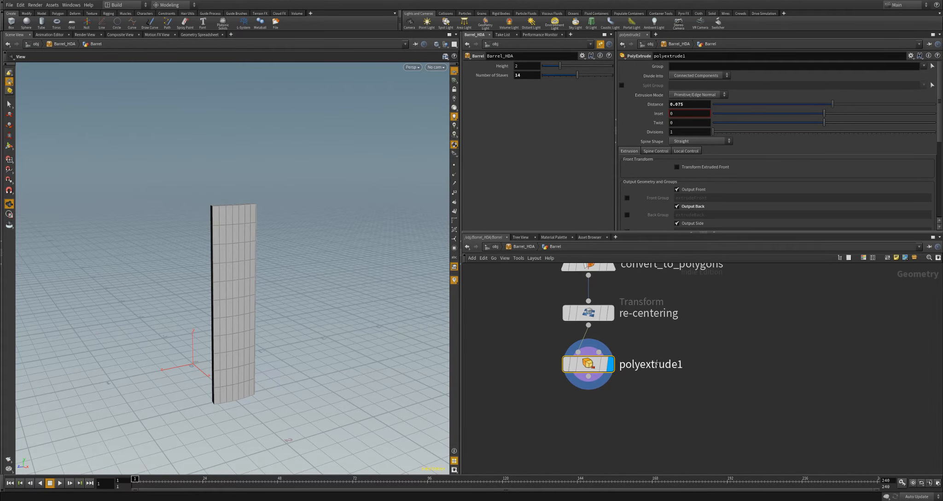
{"action": "double_click", "coordinate": [656, 363]}
{"action": "type", "text": "stave_t"}
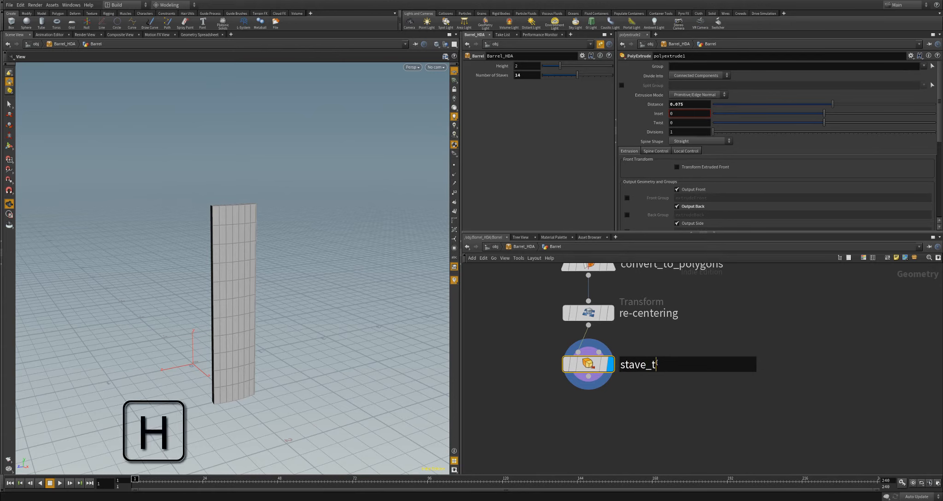
{"action": "type", "text": "hickness"}
{"action": "key", "text": "Return"}
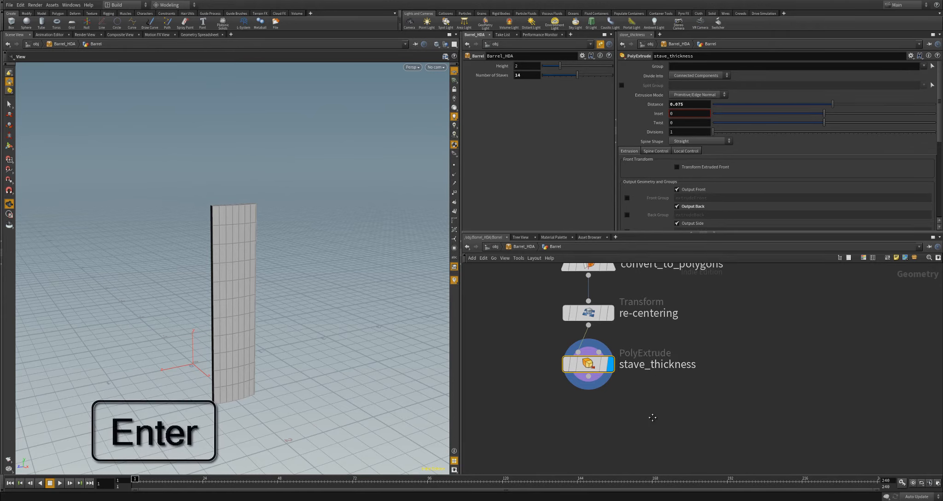
- Add a Duplicate (Copy and Transform) node below stave_thickness, wired to its output
{"action": "middle_click_drag", "start_coordinate": [652, 417], "coordinate": [669, 380]}
{"action": "scroll", "coordinate": [670, 380], "scroll_direction": "up", "scroll_amount": 2}
{"action": "left_click", "coordinate": [592, 331]}
{"action": "key", "text": "Tab"}
{"action": "type", "text": "bend"}
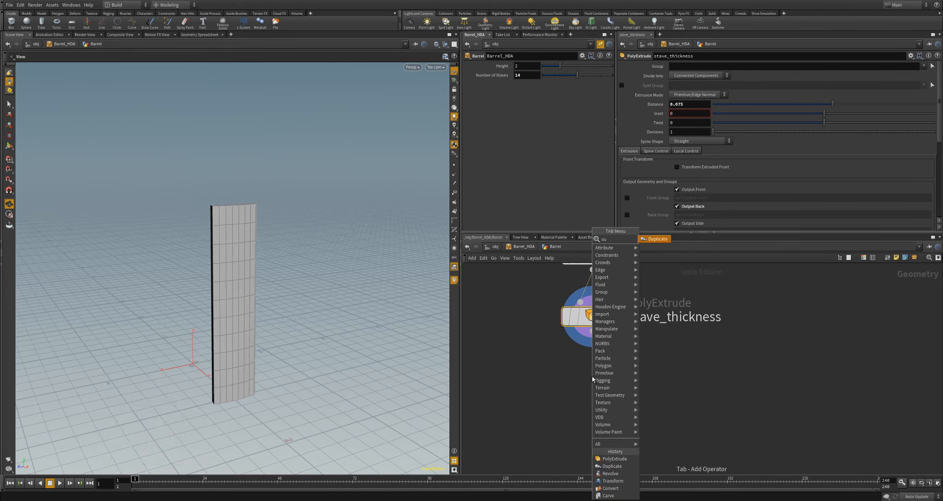
{"action": "key", "text": "Return"}
{"action": "left_click", "coordinate": [591, 375]}
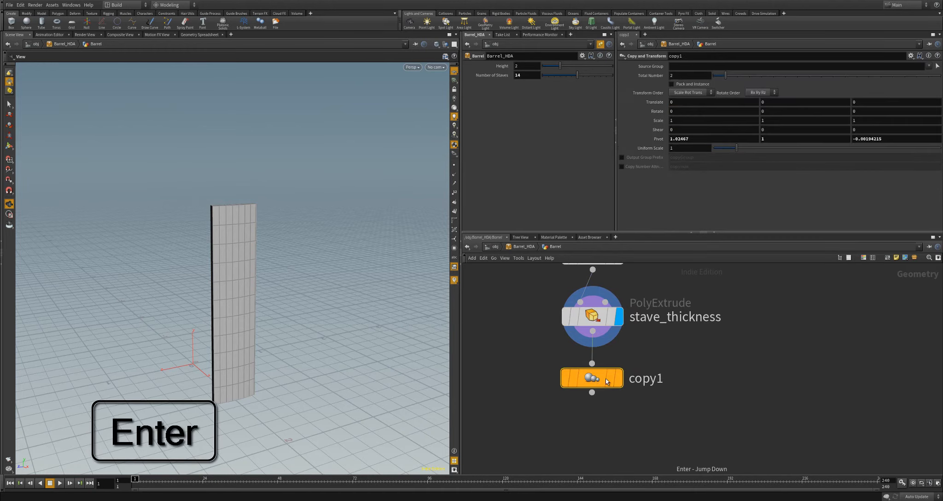
- Display the new Copy and Transform node and rename it to revolve_staves
{"action": "left_click", "coordinate": [653, 380]}
{"action": "double_click", "coordinate": [653, 380]}
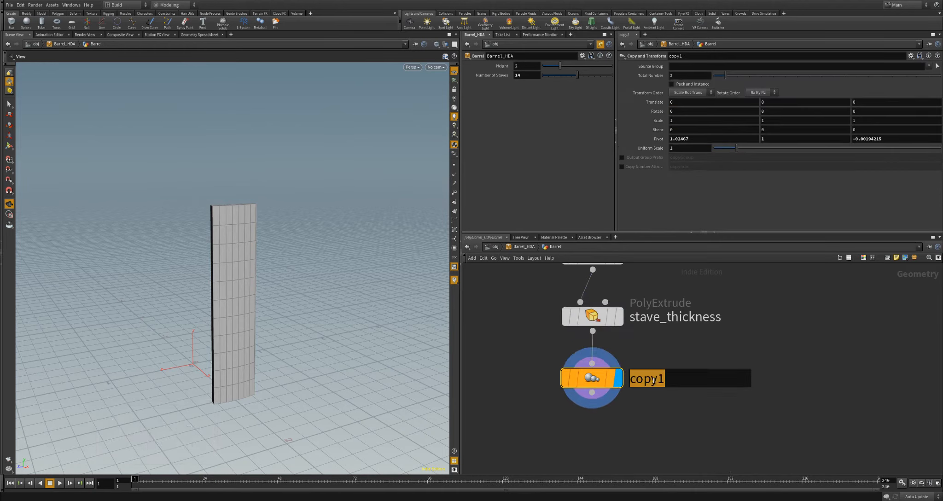
{"action": "type", "text": "revolve_staves"}
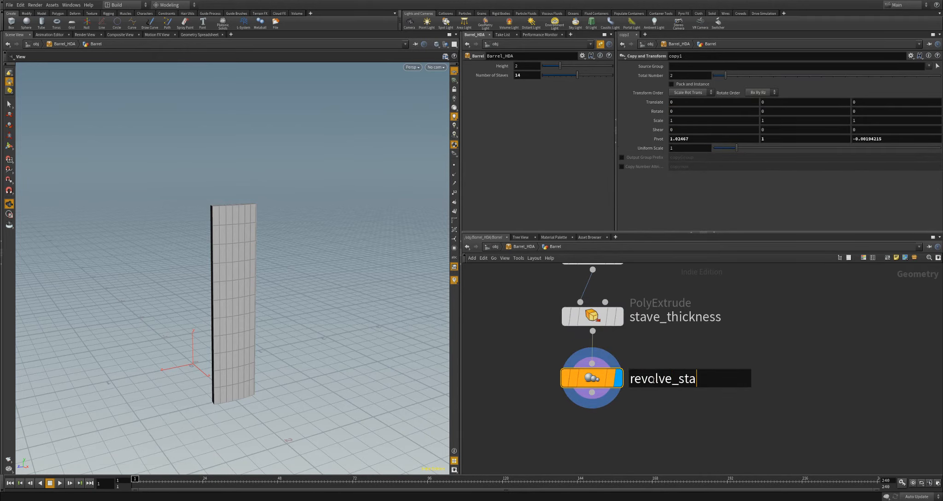
{"action": "key", "text": "Return"}
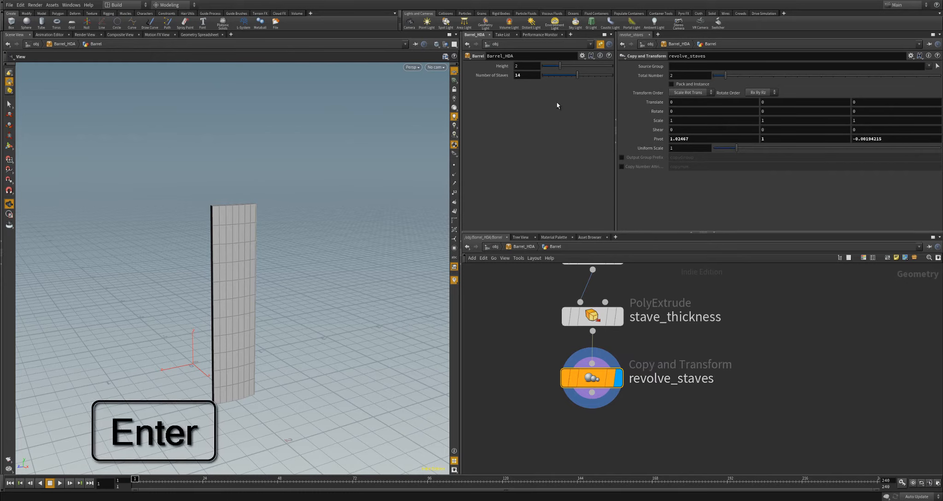
- Link the Total Number of revolve_staves to the asset's Number of Staves parameter with a relative reference
{"action": "right_click", "coordinate": [497, 75]}
{"action": "left_click", "coordinate": [518, 108]}
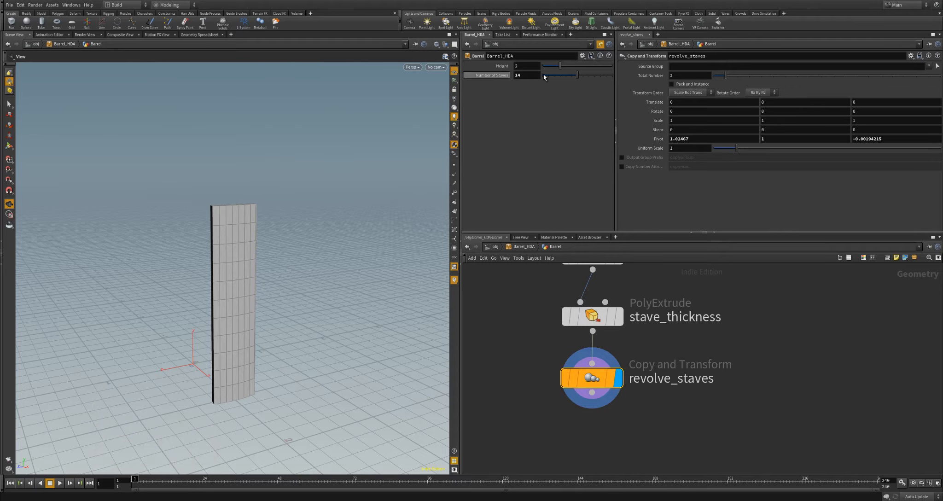
{"action": "right_click", "coordinate": [675, 75]}
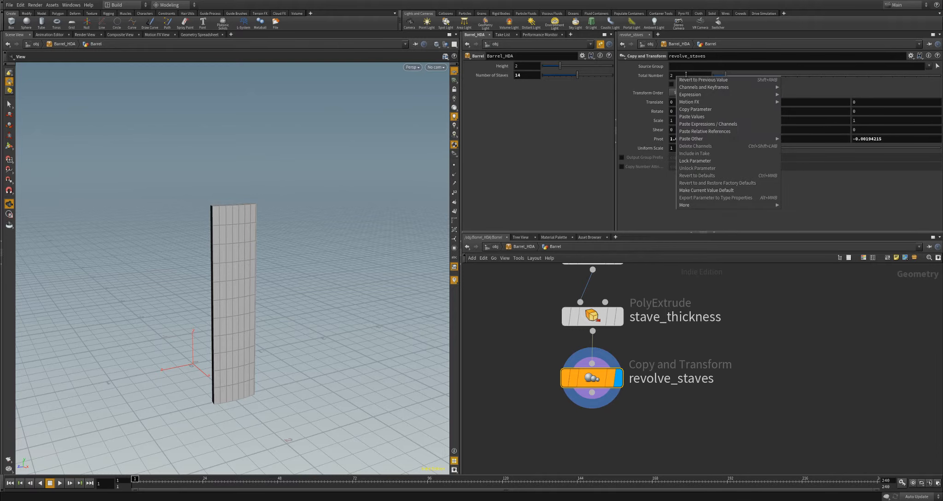
{"action": "left_click", "coordinate": [704, 131]}
- Try an X translation of 0.5 on revolve_staves, inspect the row of copies, and reset the X translation to 0
{"action": "left_click_drag", "start_coordinate": [331, 227], "coordinate": [309, 256]}
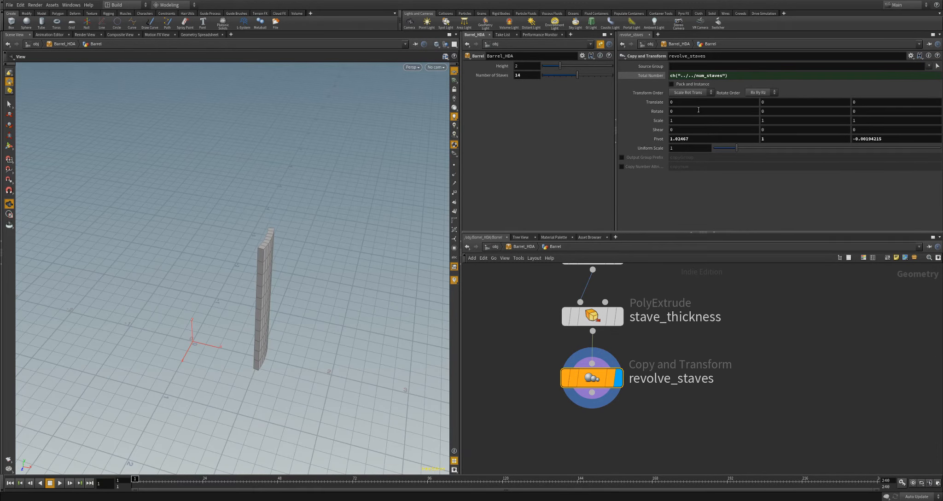
{"action": "middle_click_drag", "start_coordinate": [684, 101], "coordinate": [707, 104]}
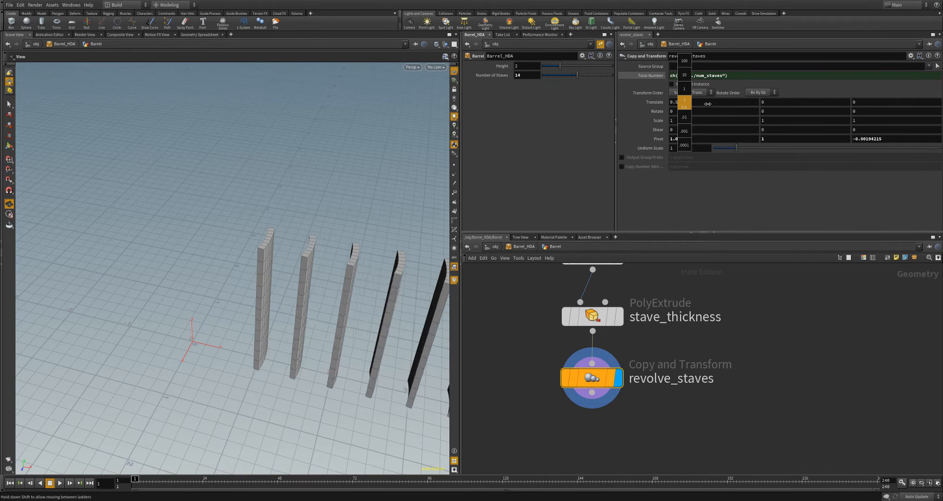
{"action": "middle_click_drag", "start_coordinate": [645, 118], "coordinate": [643, 118]}
{"action": "right_click_drag", "start_coordinate": [343, 216], "coordinate": [298, 225]}
{"action": "middle_click_drag", "start_coordinate": [306, 253], "coordinate": [237, 240]}
{"action": "right_click_drag", "start_coordinate": [295, 247], "coordinate": [239, 247]}
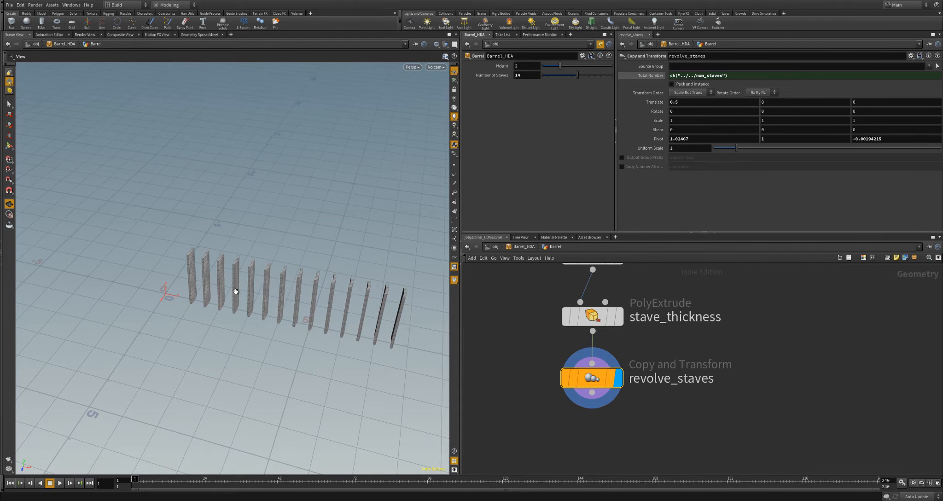
{"action": "left_click_drag", "start_coordinate": [282, 292], "coordinate": [271, 269]}
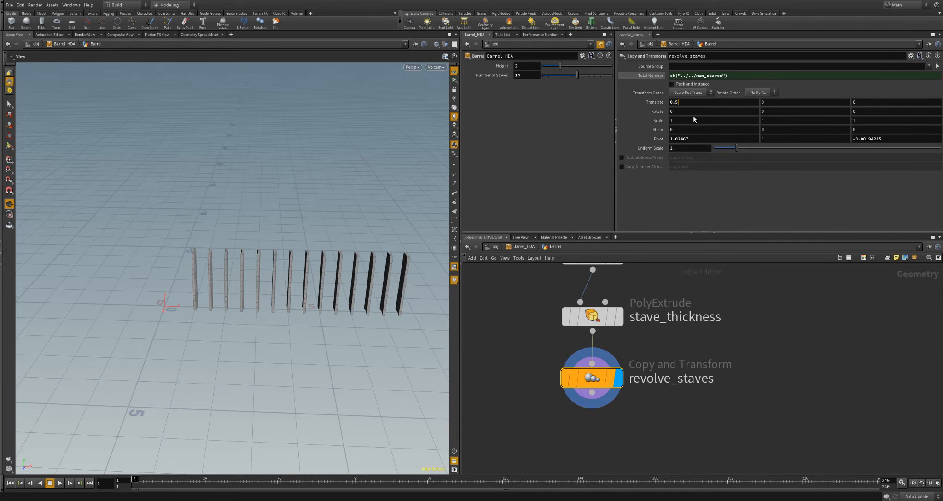
{"action": "left_click_drag", "start_coordinate": [256, 268], "coordinate": [274, 321]}
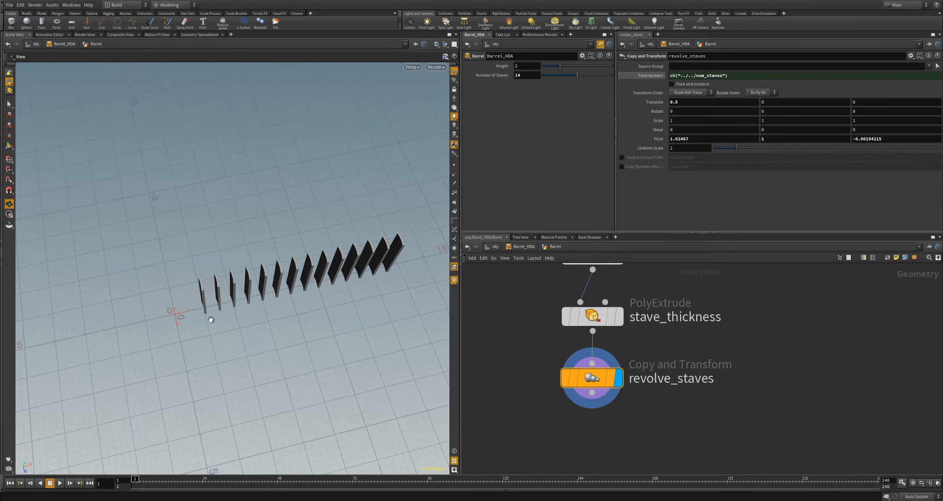
{"action": "type", "text": "0"}
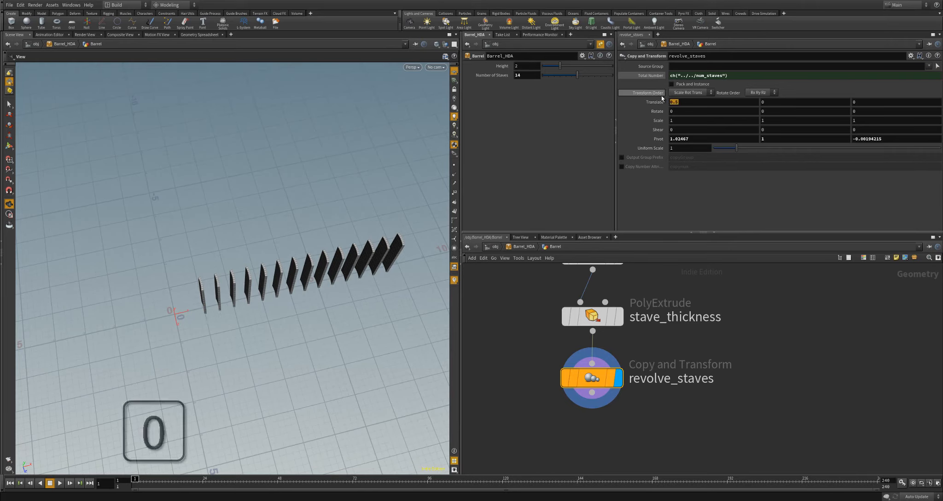
{"action": "key", "text": "Return"}
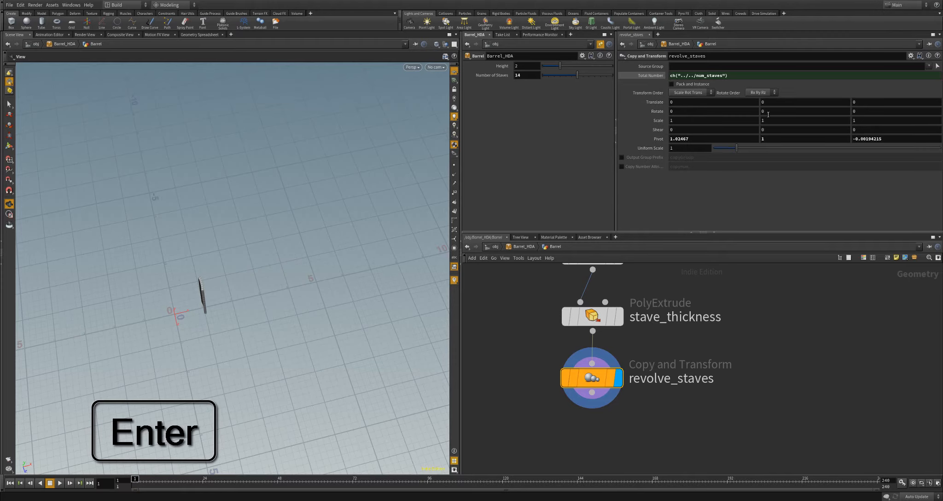
- Undo a trial Y rotation of 10 on revolve_staves and set its pivot to 0, 0, 0
{"action": "middle_click_drag", "start_coordinate": [765, 112], "coordinate": [776, 82]}
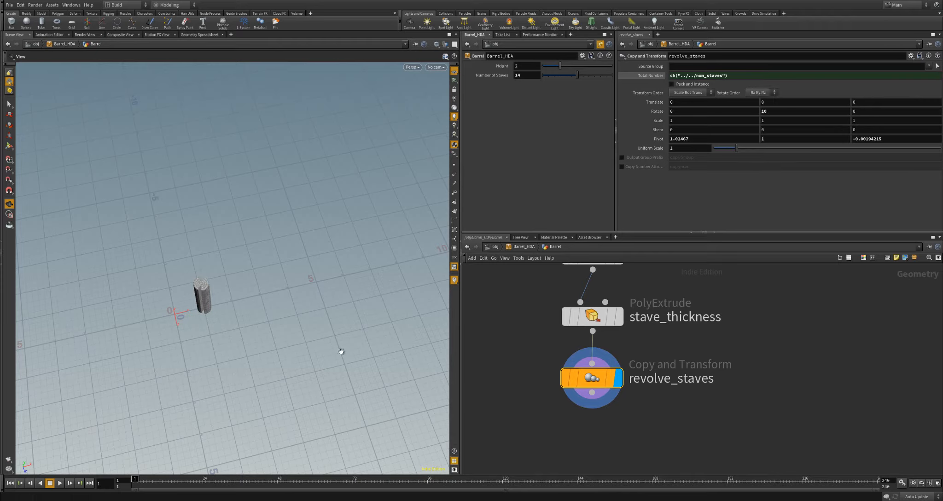
{"action": "key", "text": "ctrl+z"}
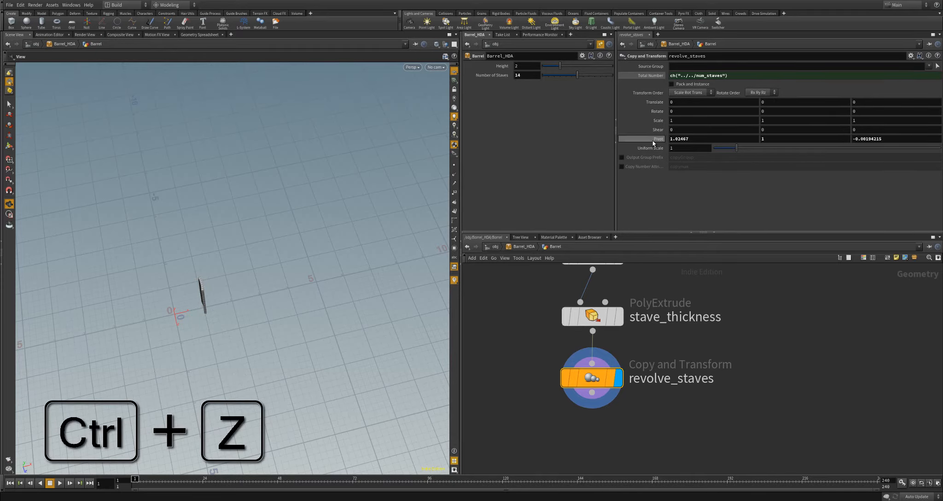
{"action": "left_click_drag", "start_coordinate": [731, 139], "coordinate": [659, 150]}
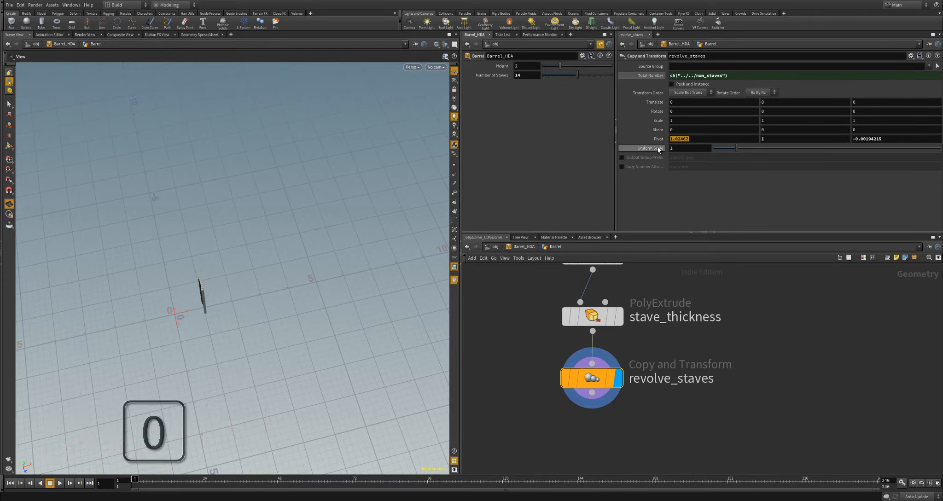
{"action": "type", "text": "0"}
{"action": "key", "text": "Tab"}
{"action": "type", "text": "0"}
{"action": "key", "text": "Tab"}
{"action": "type", "text": "0"}
{"action": "key", "text": "Return"}
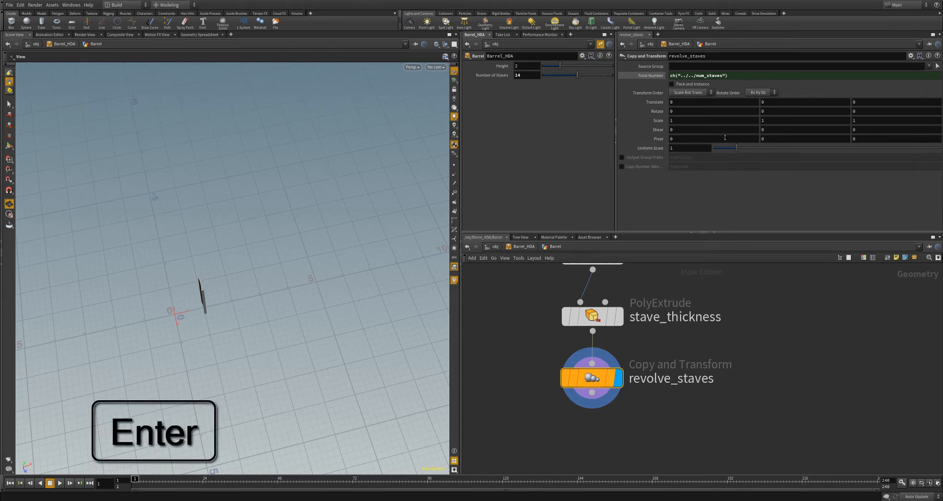
- Try Y rotations of 30 and 25.8 on revolve_staves to close the ring of staves
{"action": "middle_click_drag", "start_coordinate": [764, 111], "coordinate": [792, 90]}
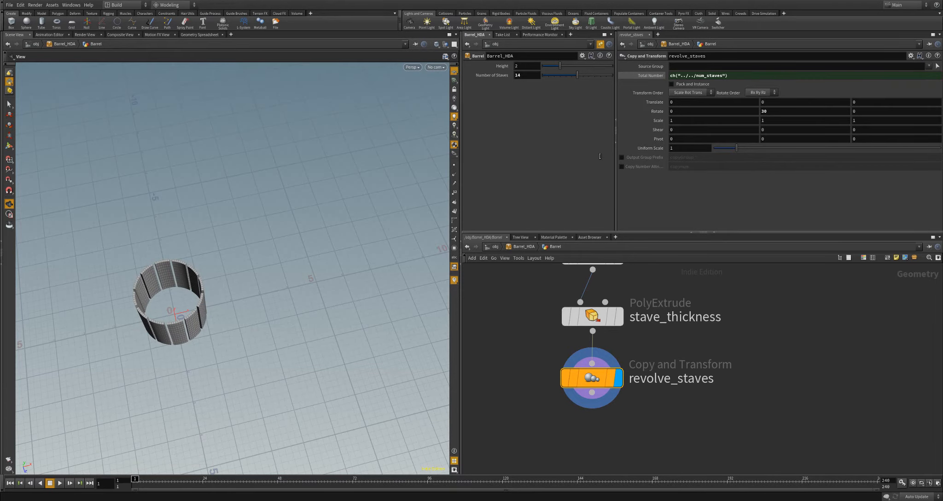
{"action": "right_click_drag", "start_coordinate": [232, 326], "coordinate": [242, 336]}
{"action": "middle_click_drag", "start_coordinate": [242, 336], "coordinate": [322, 316]}
{"action": "right_click_drag", "start_coordinate": [279, 318], "coordinate": [303, 314]}
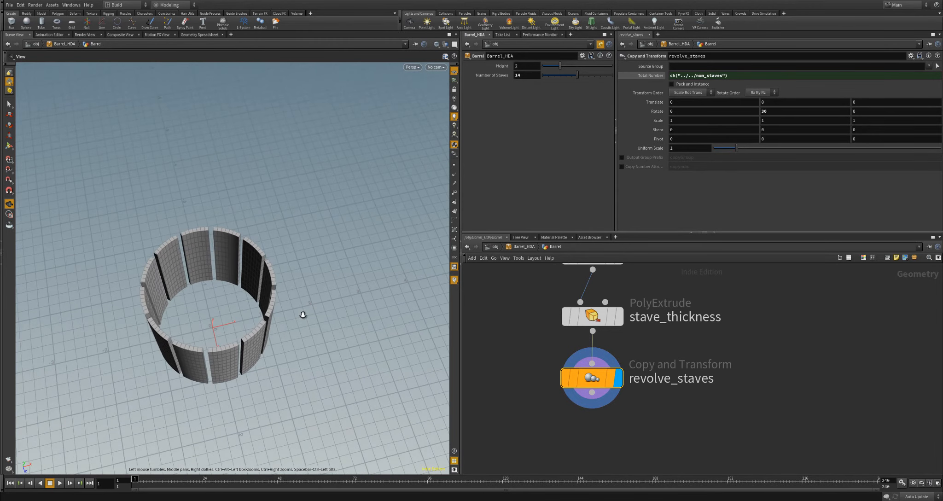
{"action": "left_click_drag", "start_coordinate": [303, 314], "coordinate": [223, 299]}
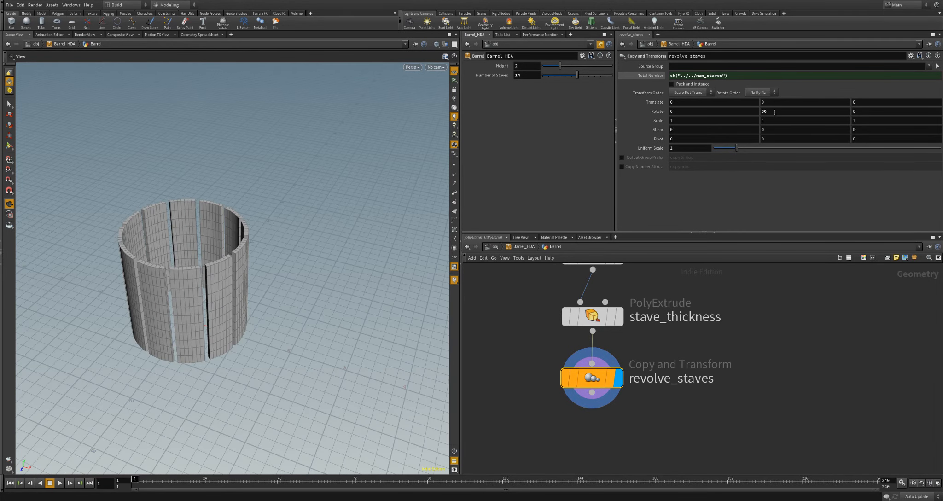
{"action": "mouse_move", "coordinate": [774, 112]}
{"action": "middle_mouse_down"}
{"action": "mouse_move", "coordinate": [775, 101]}
{"action": "mouse_move", "coordinate": [794, 104]}
{"action": "mouse_move", "coordinate": [409, 179]}
{"action": "mouse_move", "coordinate": [789, 111]}
{"action": "middle_mouse_up"}
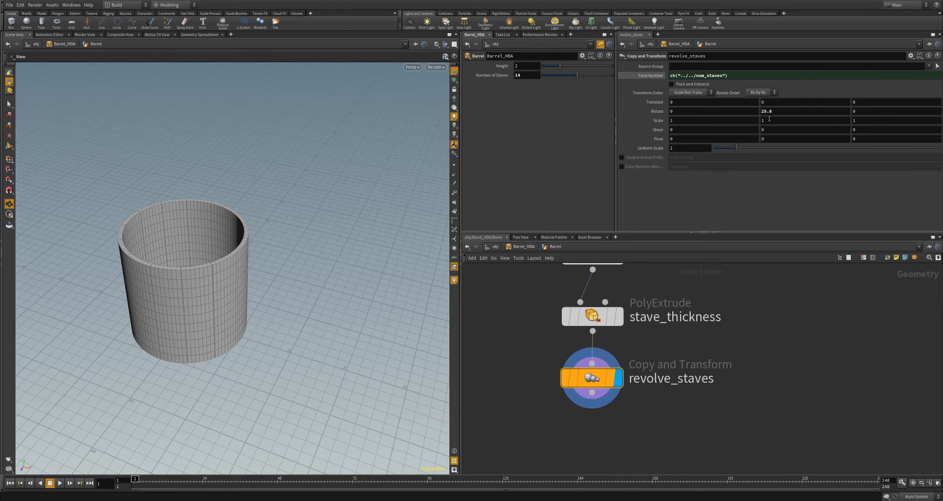
- Set the Y rotation of revolve_staves to 360 divided by a relative reference to Number of Staves: 360/ch("../../num_staves")
{"action": "right_click", "coordinate": [492, 77]}
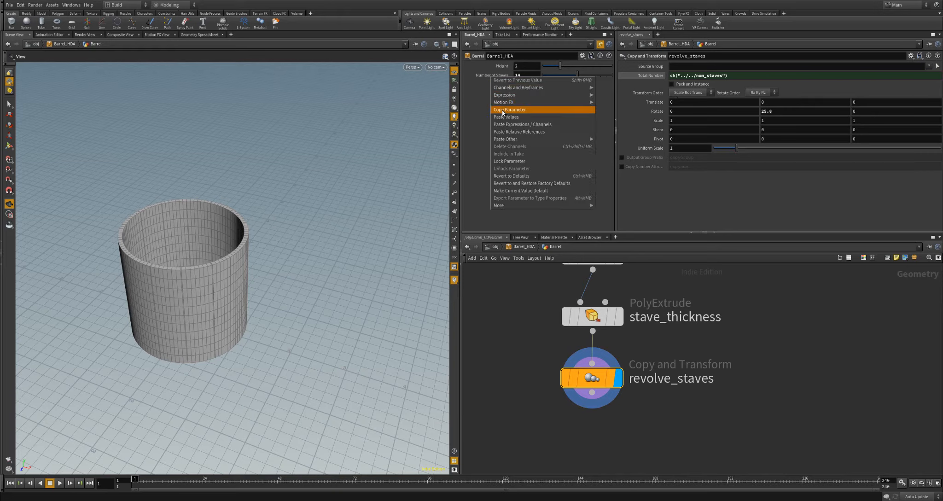
{"action": "left_click", "coordinate": [503, 109]}
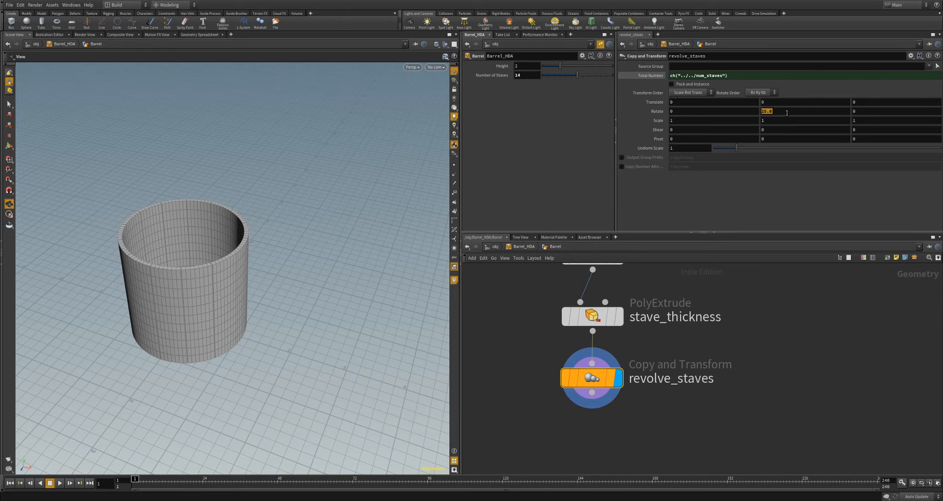
{"action": "type", "text": "360/"}
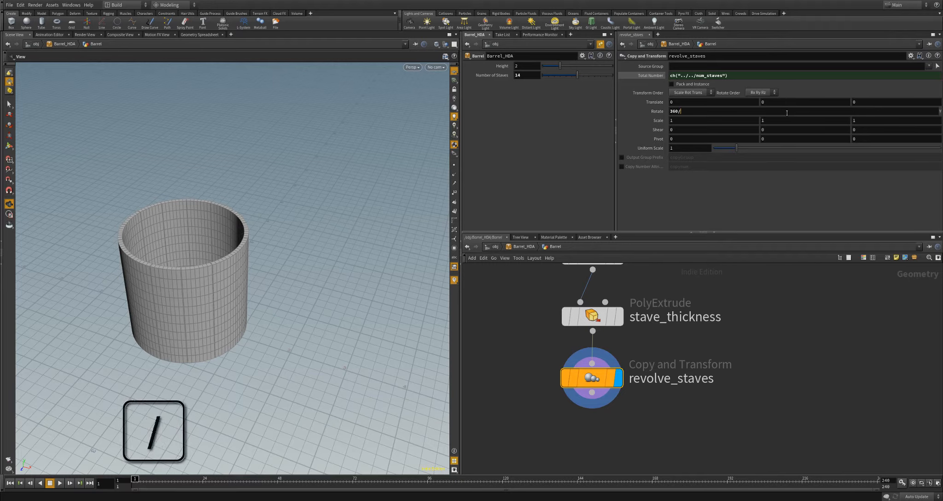
{"action": "right_click", "coordinate": [786, 113]}
{"action": "left_click", "coordinate": [820, 169]}
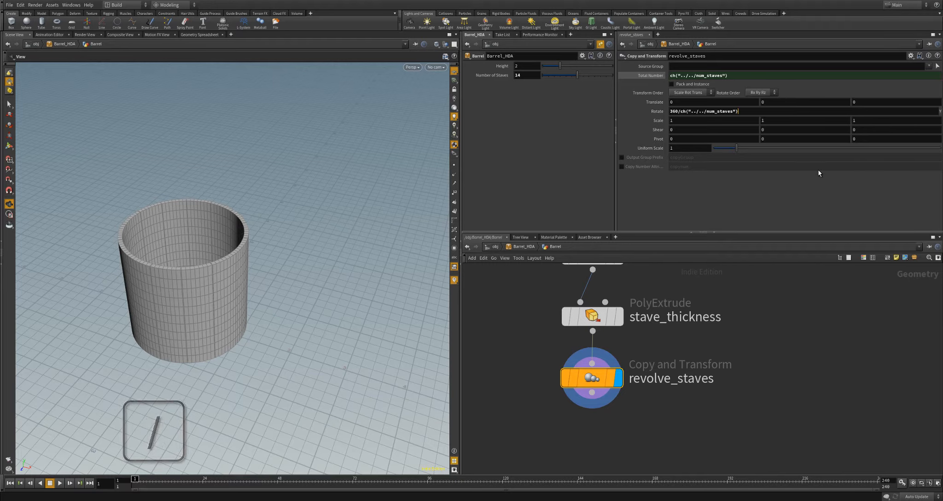
{"action": "key", "text": "Return"}
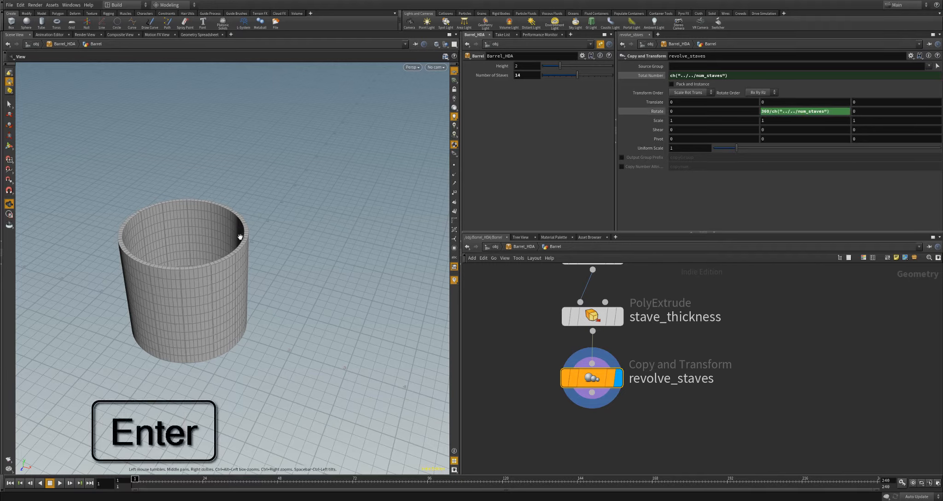
- Set the Inset of stave_thickness to 0.005 to leave narrow gaps between the staves
{"action": "right_click_drag", "start_coordinate": [333, 194], "coordinate": [292, 244]}
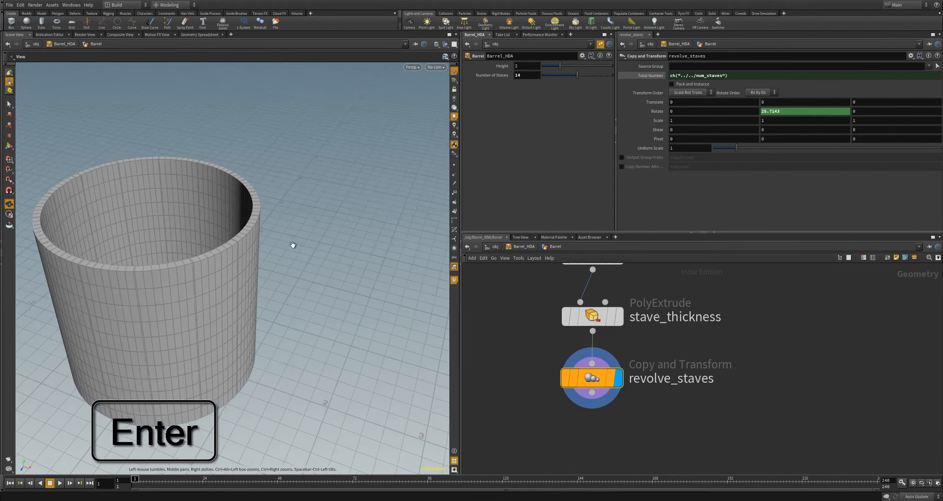
{"action": "left_click_drag", "start_coordinate": [292, 244], "coordinate": [166, 254]}
{"action": "right_click_drag", "start_coordinate": [154, 271], "coordinate": [225, 248]}
{"action": "left_click_drag", "start_coordinate": [225, 248], "coordinate": [179, 190]}
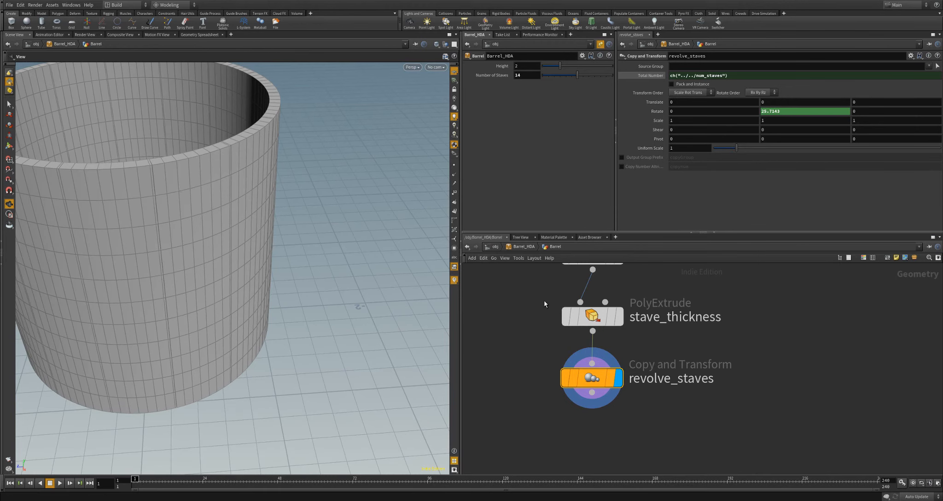
{"action": "left_click", "coordinate": [592, 316]}
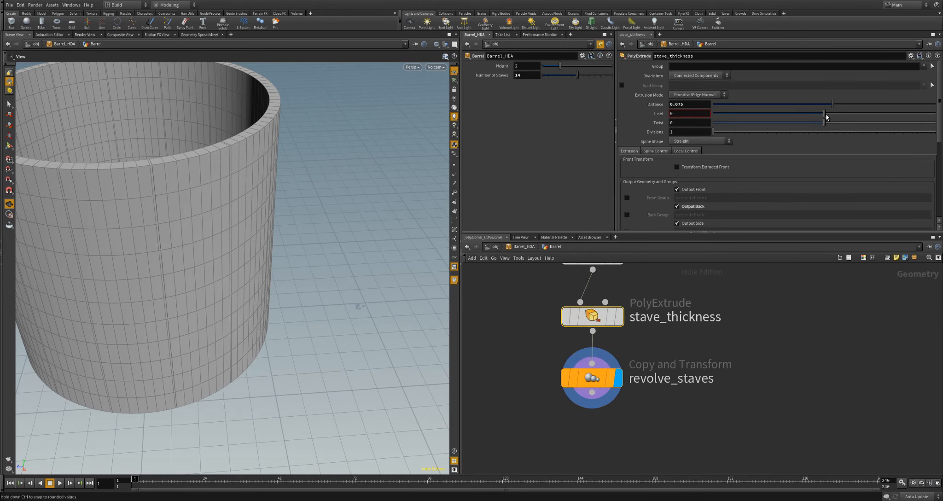
{"action": "left_click_drag", "start_coordinate": [826, 117], "coordinate": [824, 111]}
{"action": "left_click_drag", "start_coordinate": [275, 217], "coordinate": [338, 204]}
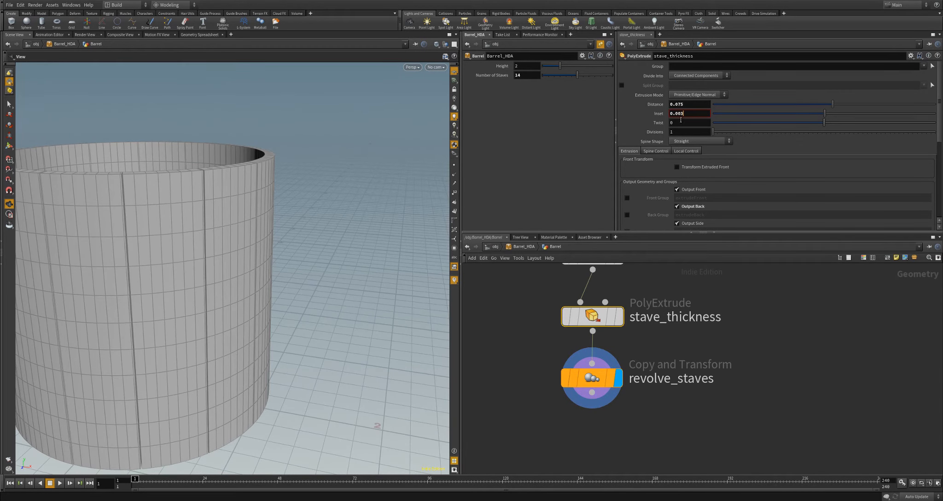
{"action": "type", "text": "5"}
{"action": "key", "text": "Return"}
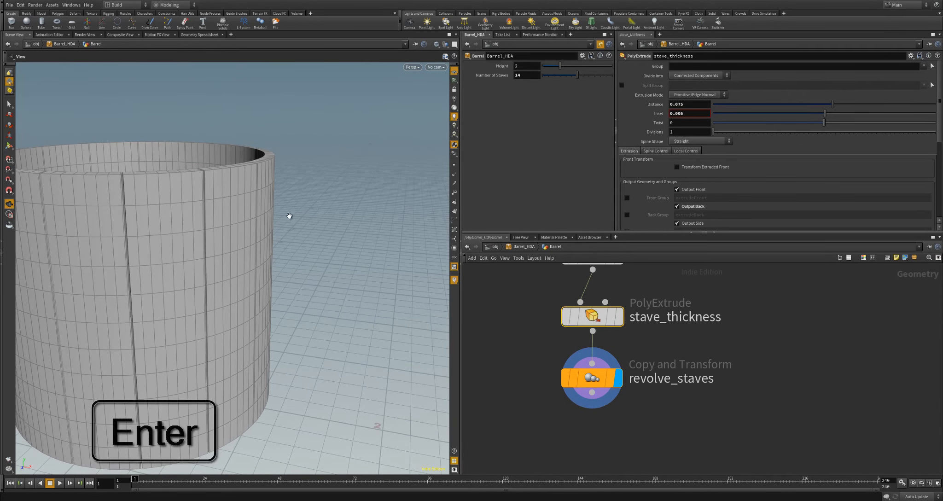
{"action": "mouse_move", "coordinate": [289, 212]}
{"action": "left_mouse_down"}
{"action": "mouse_move", "coordinate": [218, 235]}
{"action": "mouse_move", "coordinate": [294, 223]}
{"action": "left_mouse_up"}
- Move revolve_staves further down and collapse the nodes from tube1 through stave_thickness into a subnetwork
{"action": "scroll", "coordinate": [358, 254], "scroll_direction": "down", "scroll_amount": 4}
{"action": "scroll", "coordinate": [538, 383], "scroll_direction": "down", "scroll_amount": 5}
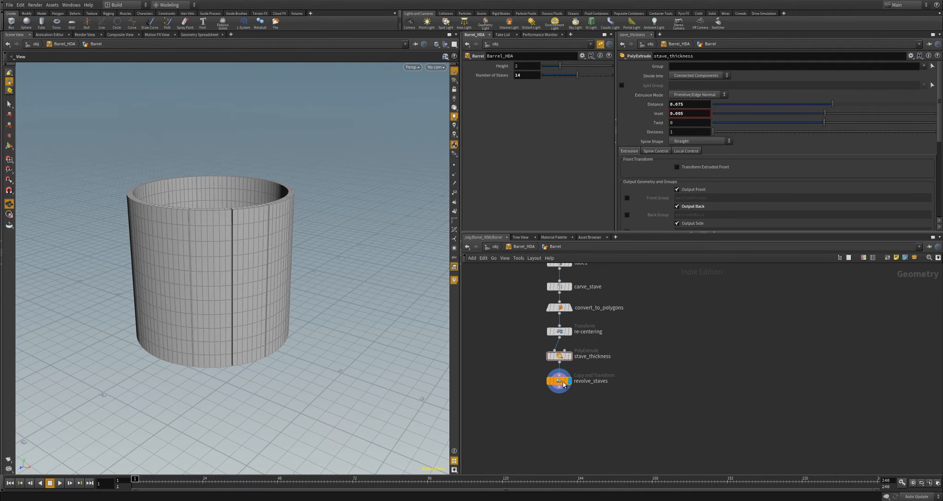
{"action": "left_click_drag", "start_coordinate": [566, 385], "coordinate": [561, 407]}
{"action": "middle_click_drag", "start_coordinate": [642, 298], "coordinate": [653, 345]}
{"action": "scroll", "coordinate": [645, 327], "scroll_direction": "up", "scroll_amount": 2}
{"action": "left_click_drag", "start_coordinate": [504, 307], "coordinate": [619, 425]}
{"action": "key", "text": "shift+c"}
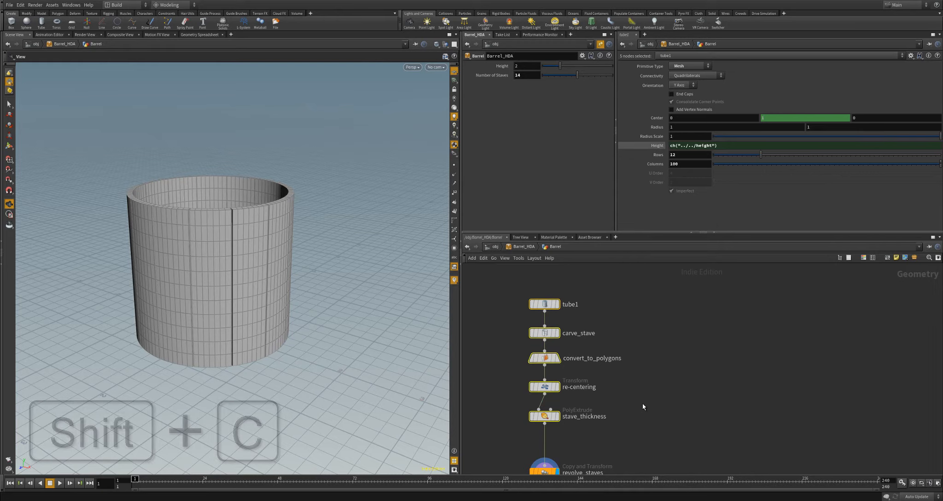
- Rename the new subnetwork Stave
{"action": "type", "text": "Sa"}
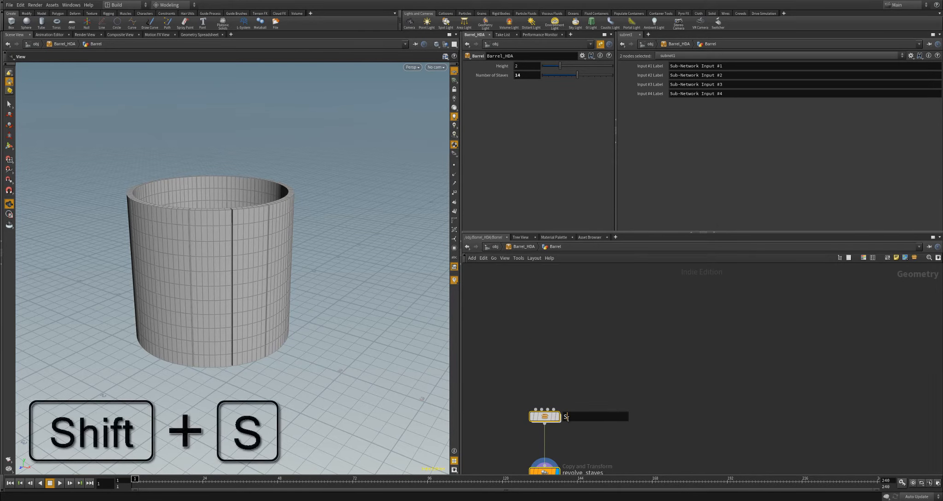
{"action": "key", "text": "BackSpace"}
{"action": "type", "text": "tave"}
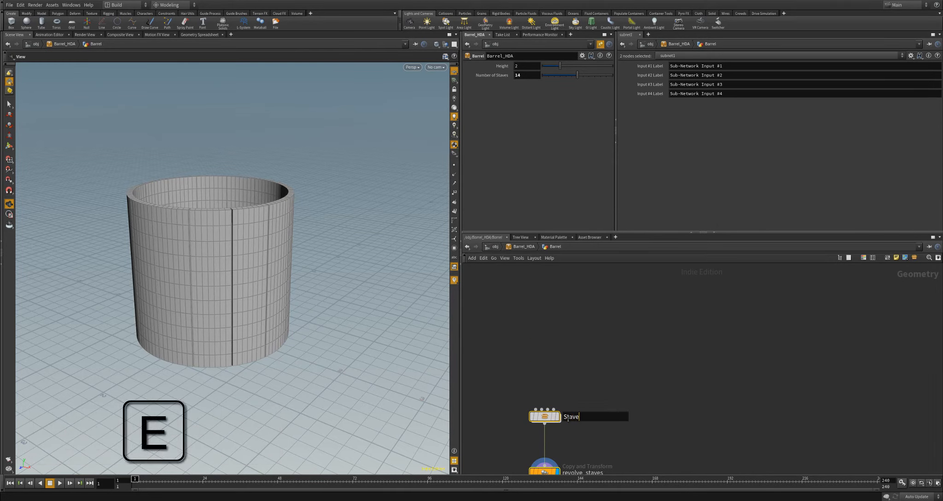
{"action": "key", "text": "Return"}
- Inspect the nodes and the single stave inside the Stave subnetwork and return to the Barrel network
{"action": "middle_click_drag", "start_coordinate": [575, 428], "coordinate": [615, 352]}
{"action": "double_click", "coordinate": [583, 335]}
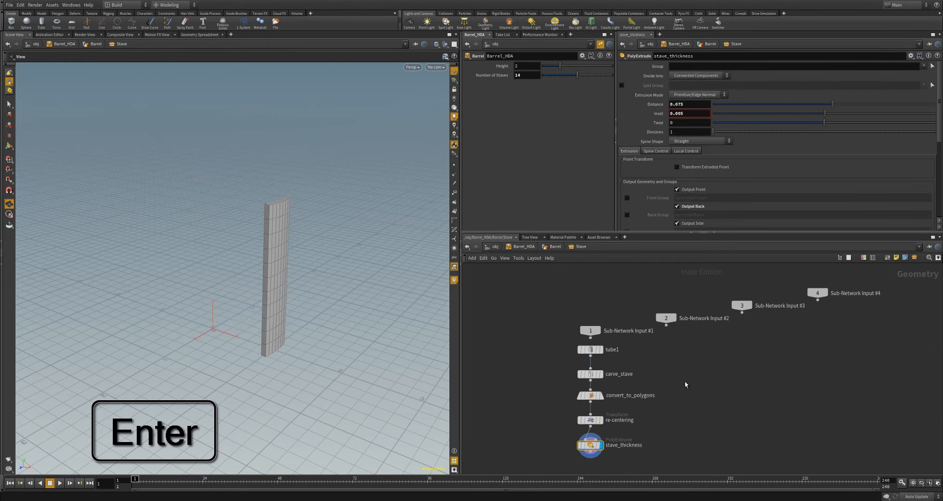
{"action": "left_click_drag", "start_coordinate": [360, 285], "coordinate": [263, 281]}
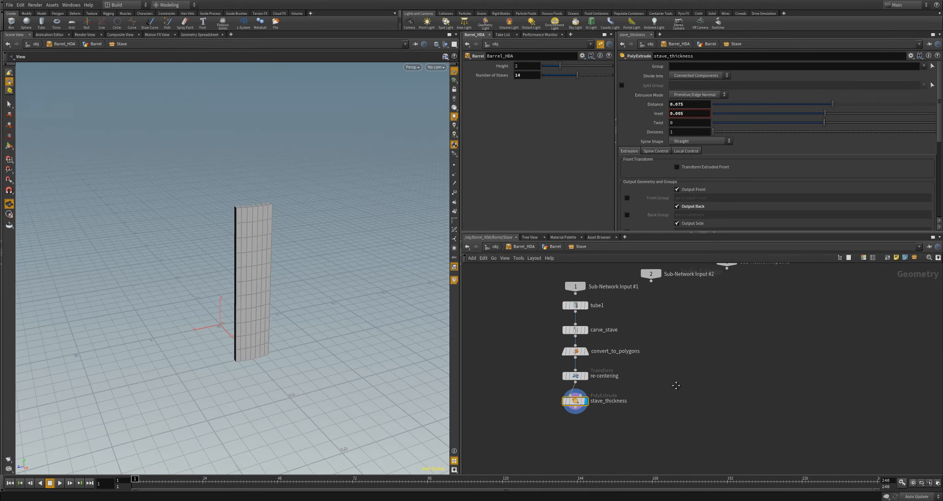
{"action": "key", "text": "u"}
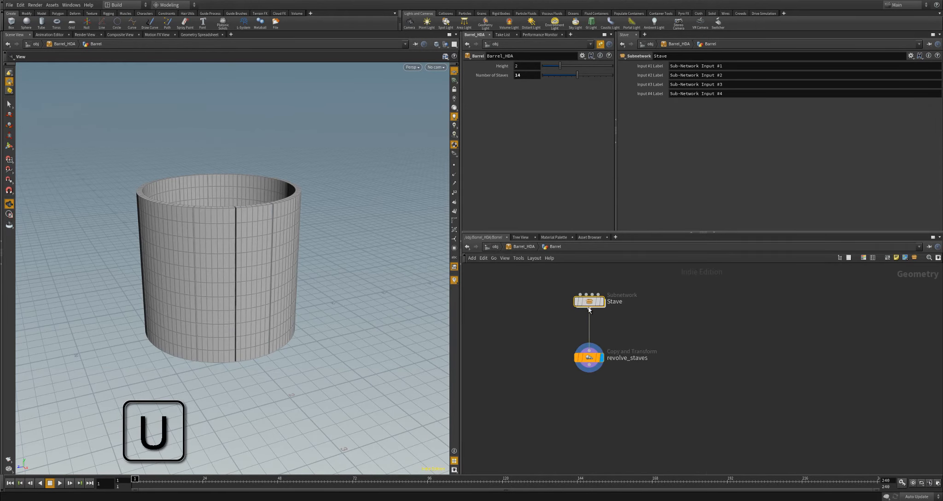
{"action": "left_click_drag", "start_coordinate": [591, 358], "coordinate": [591, 356]}
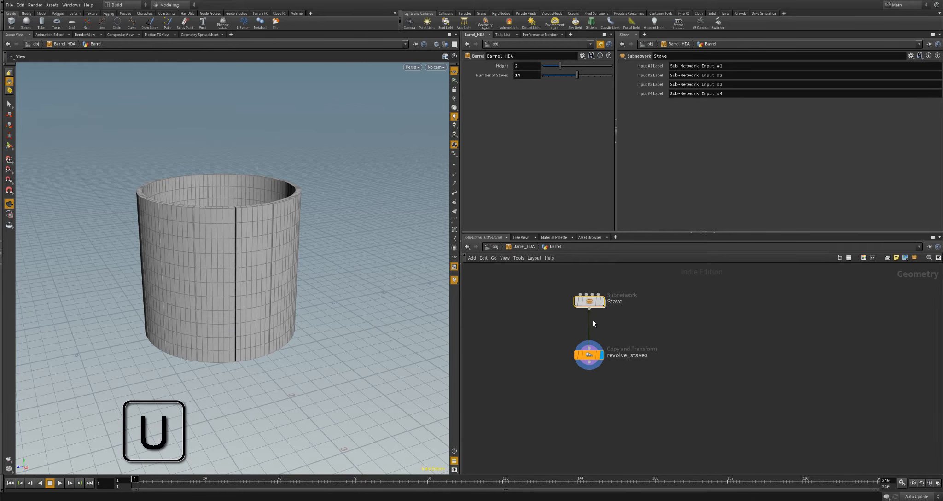
{"action": "left_click_drag", "start_coordinate": [296, 273], "coordinate": [349, 368]}
- Return to the object level and open the type properties of Barrel_HDA
{"action": "key", "text": "u"}
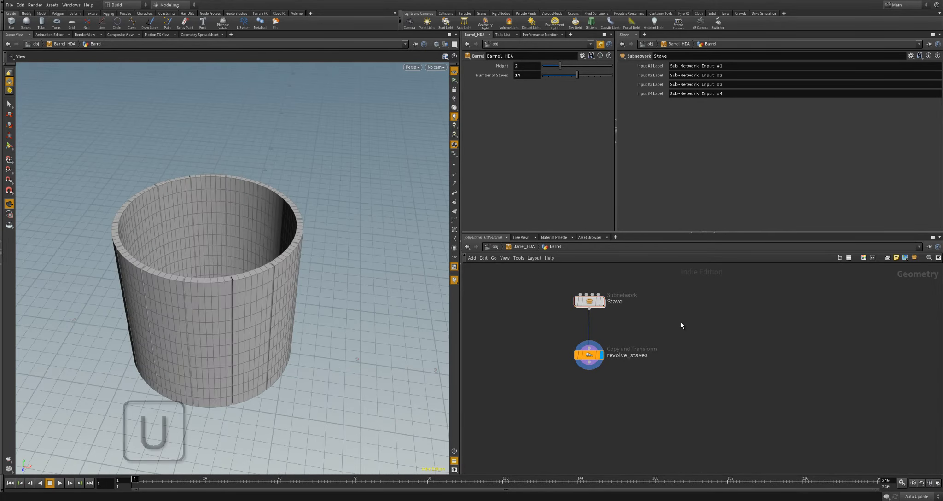
{"action": "right_click", "coordinate": [605, 340]}
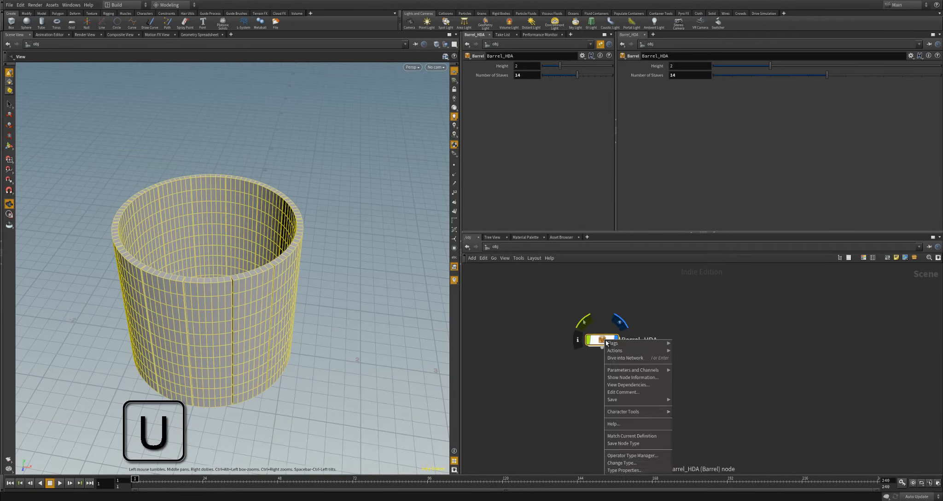
{"action": "left_click", "coordinate": [633, 470]}
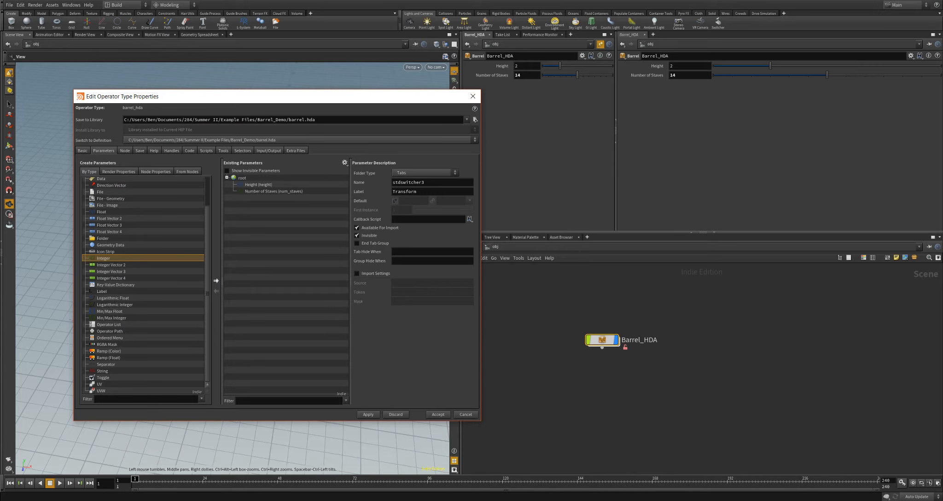
{"action": "key", "text": "u"}
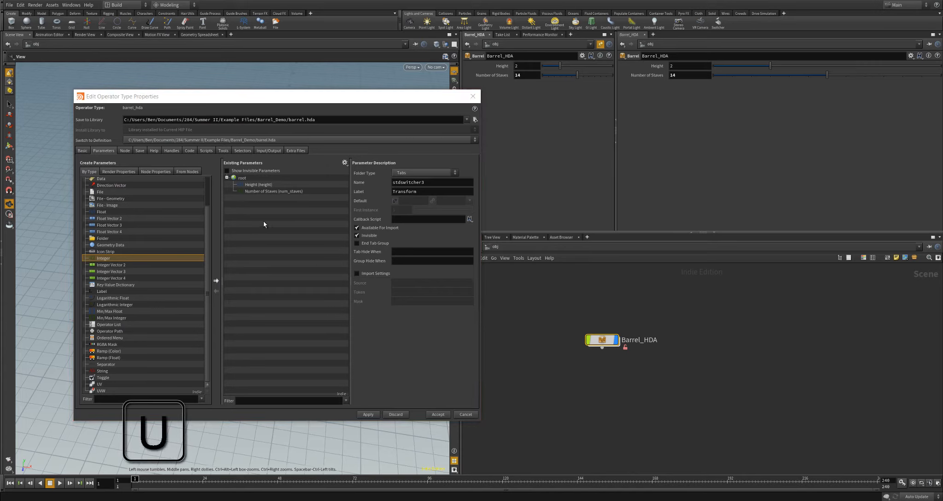
- Add a Float parameter below Number of Staves, named bow_amount and labelled Bow Amount
{"action": "left_click_drag", "start_coordinate": [101, 211], "coordinate": [267, 215]}
{"action": "type", "text": "bow_amount"}
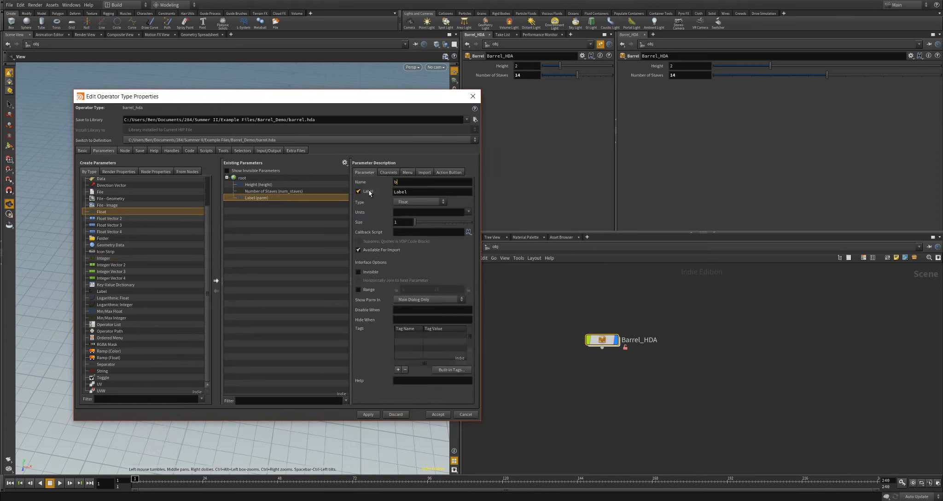
{"action": "key", "text": "Tab"}
{"action": "type", "text": "Bow Amount"}
{"action": "key", "text": "Return"}
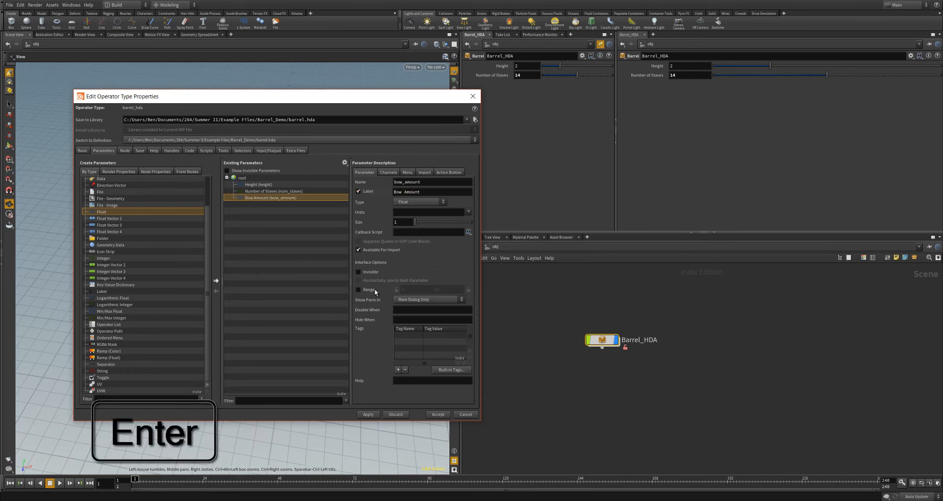
- Enable the Bow Amount parameter's range and set it from 0 to 0.5 with both ends locked
{"action": "left_click", "coordinate": [358, 289]}
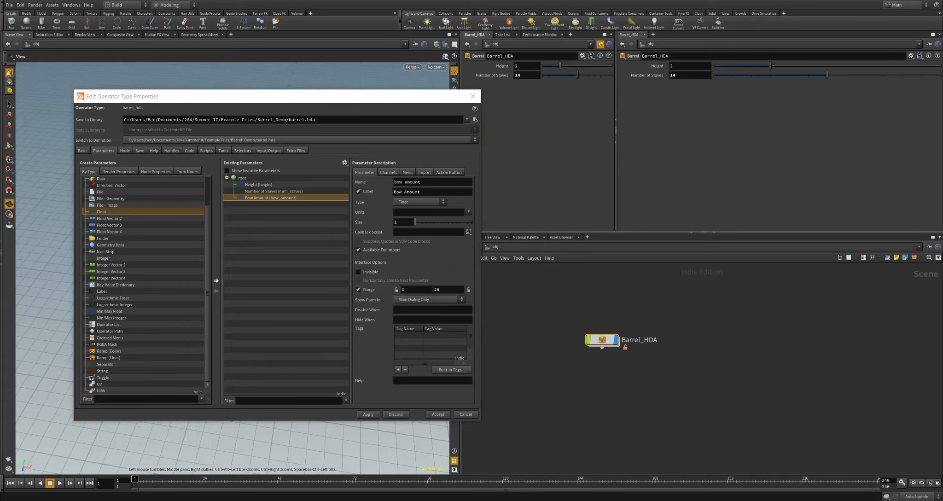
{"action": "left_click", "coordinate": [397, 291]}
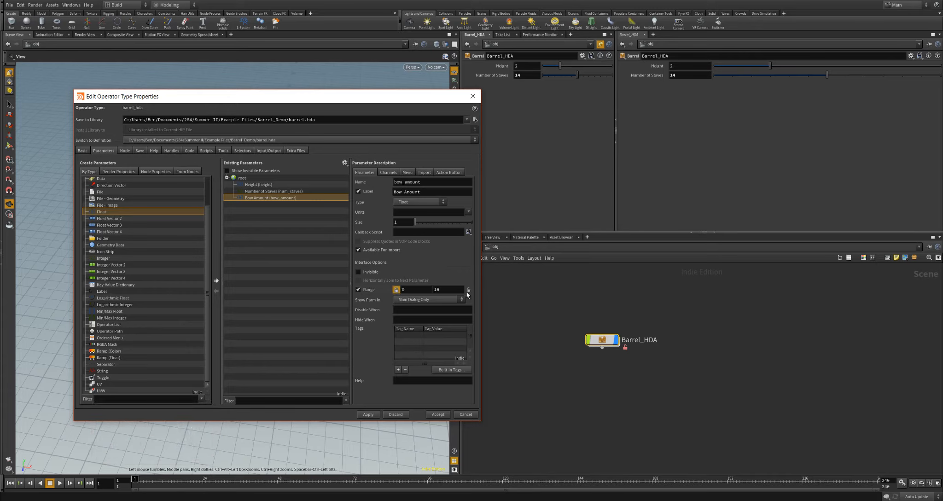
{"action": "type", "text": "0"}
{"action": "key", "text": "Tab"}
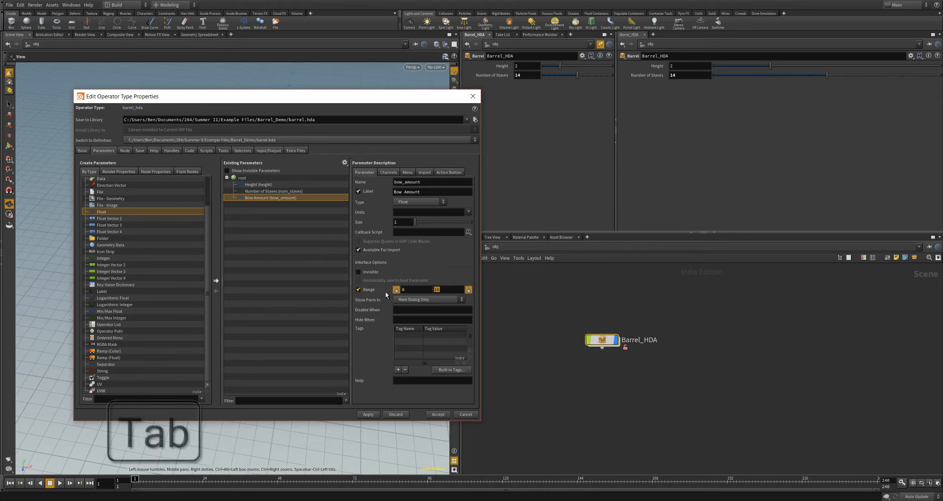
{"action": "type", "text": "0.5"}
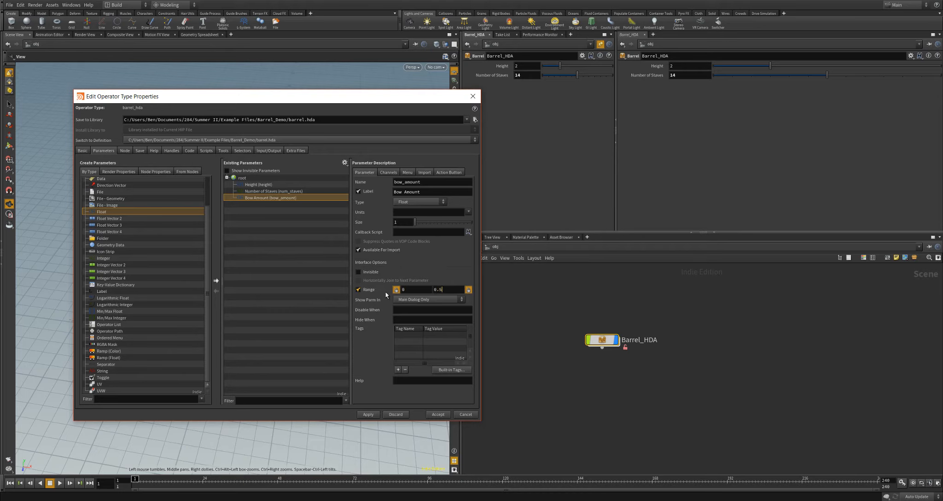
{"action": "key", "text": "Return"}
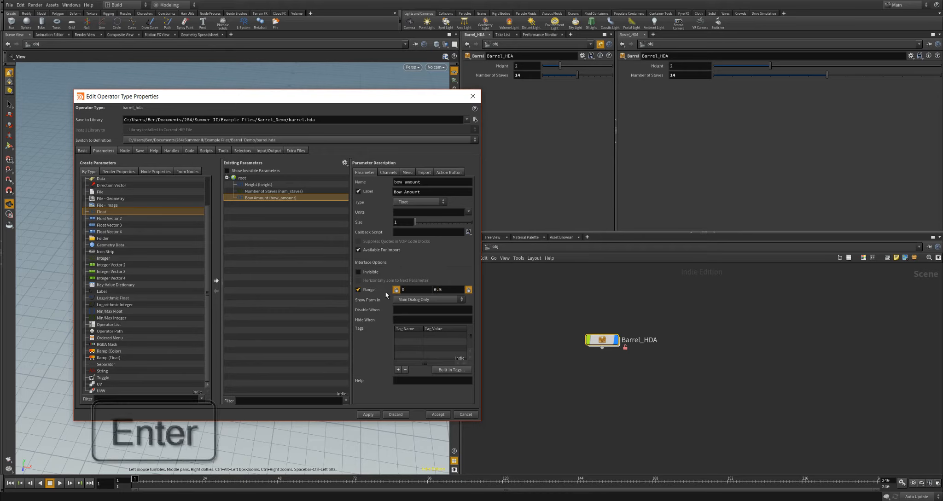
- Set Bow Amount's default value to 0.25, apply the change and close the type properties
{"action": "left_click", "coordinate": [388, 172]}
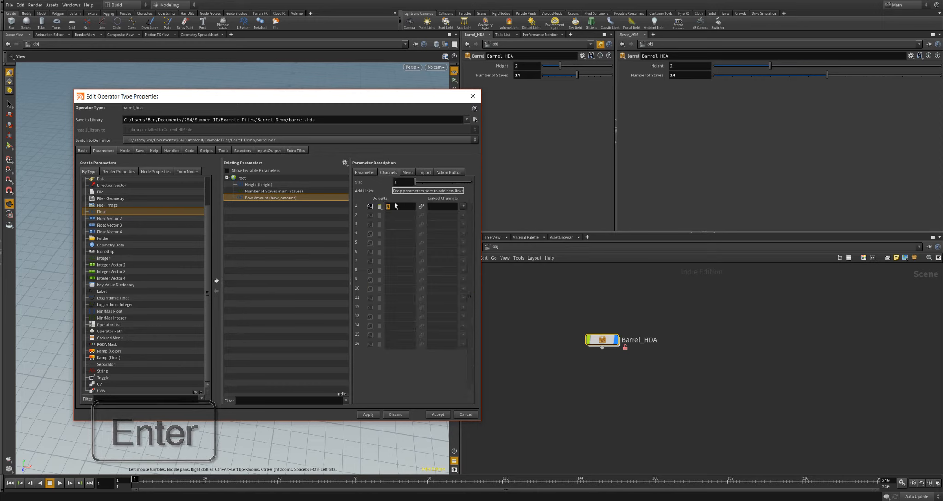
{"action": "type", "text": "0.2"}
{"action": "key", "text": "Return"}
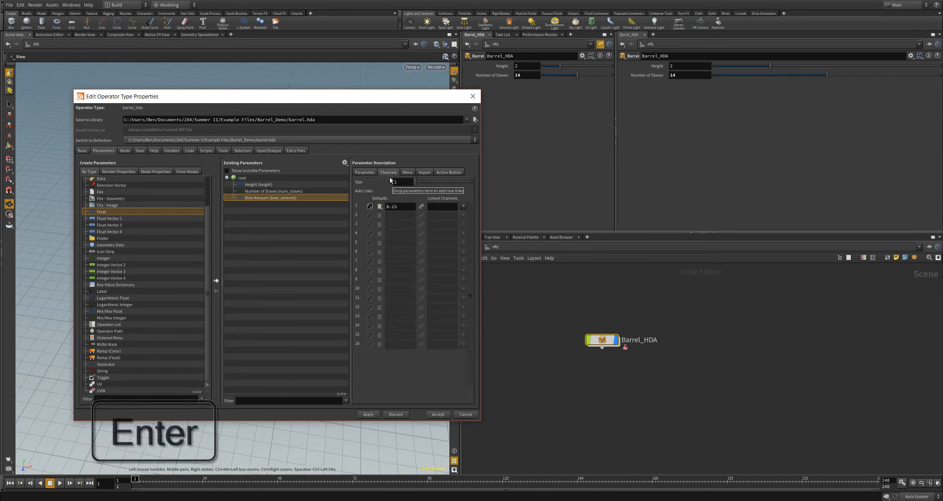
{"action": "left_click", "coordinate": [364, 172]}
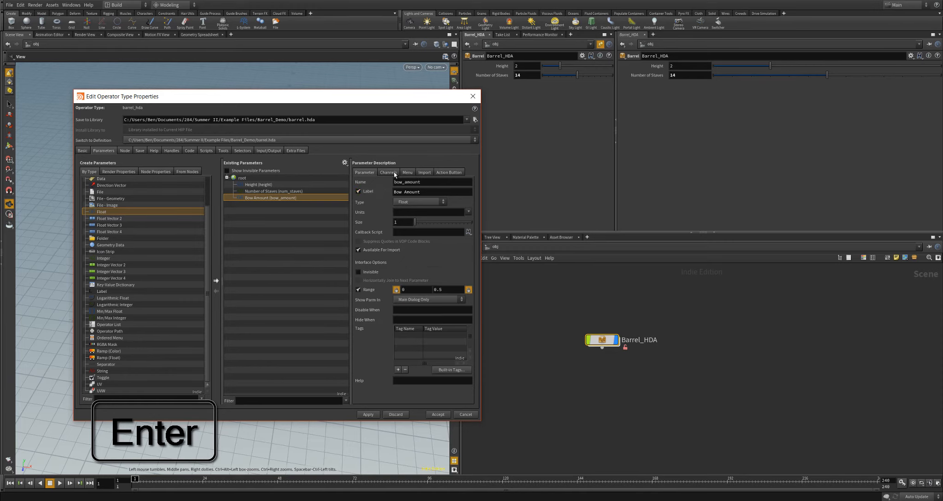
{"action": "left_click", "coordinate": [391, 173]}
{"action": "left_click", "coordinate": [371, 415]}
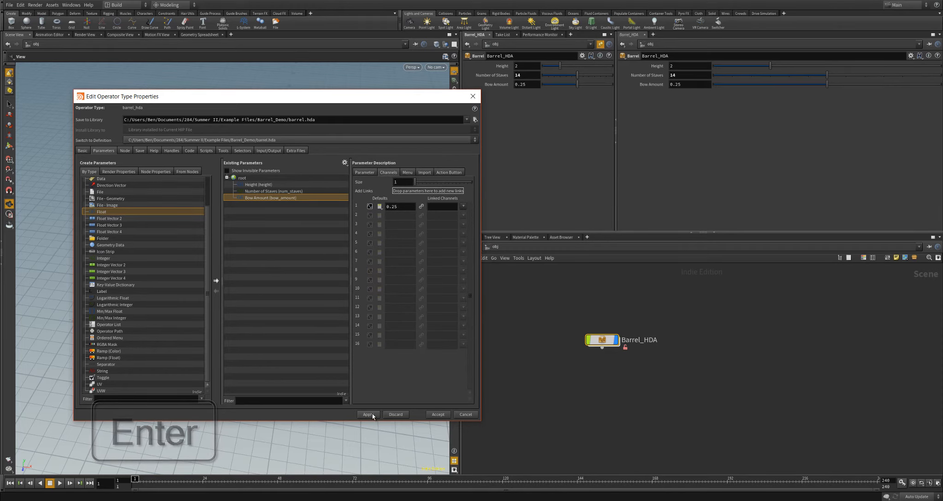
{"action": "left_click", "coordinate": [472, 97]}
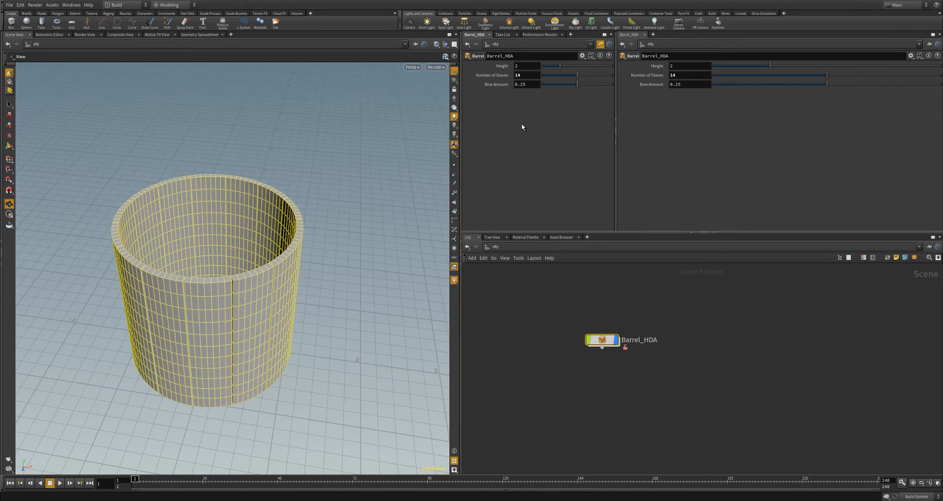
- Copy the Bow Amount parameter and go into the Stave subnetwork inside Barrel_HDA's Barrel network
{"action": "right_click", "coordinate": [493, 84]}
{"action": "left_click", "coordinate": [511, 123]}
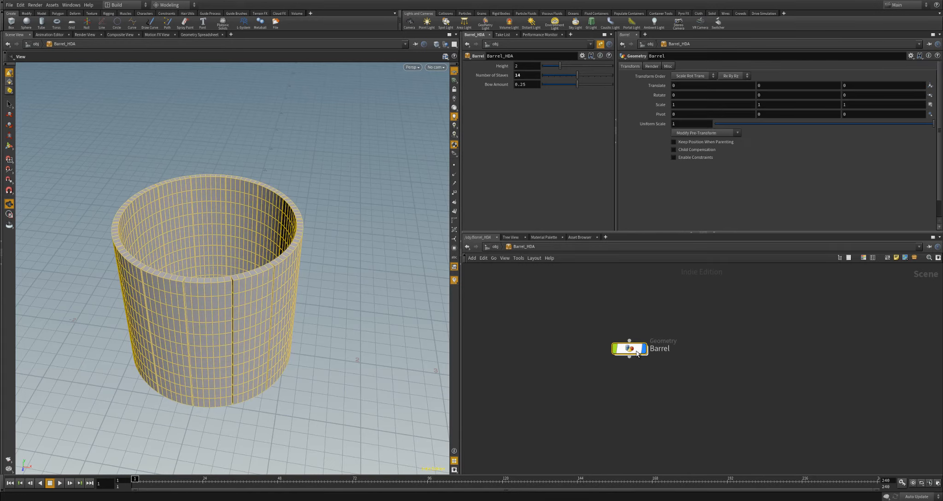
{"action": "double_click", "coordinate": [610, 341]}
{"action": "double_click", "coordinate": [587, 302]}
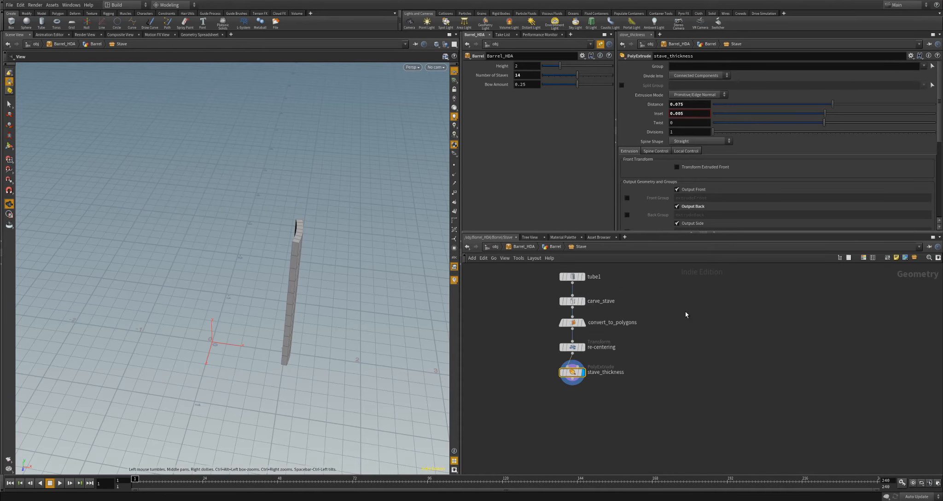
- Move the stave_thickness node down to leave a gap below the re-centering node
{"action": "key", "text": "h"}
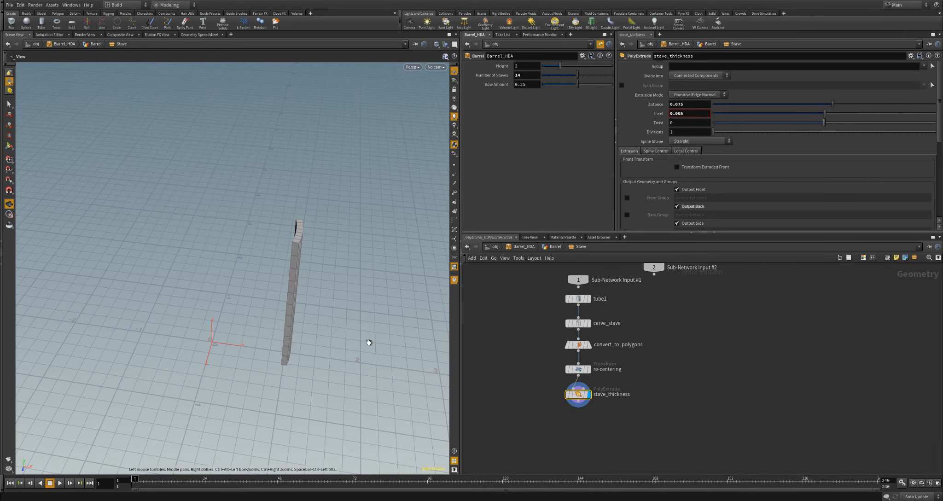
{"action": "mouse_move", "coordinate": [369, 342]}
{"action": "left_mouse_down"}
{"action": "mouse_move", "coordinate": [362, 322]}
{"action": "mouse_move", "coordinate": [358, 343]}
{"action": "mouse_move", "coordinate": [368, 354]}
{"action": "left_mouse_up"}
{"action": "mouse_move", "coordinate": [559, 372]}
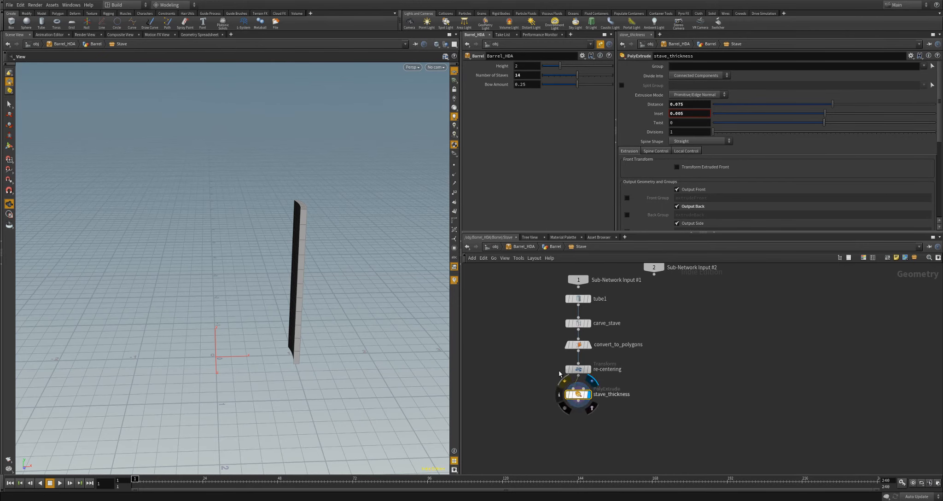
{"action": "left_click_drag", "start_coordinate": [353, 311], "coordinate": [332, 305]}
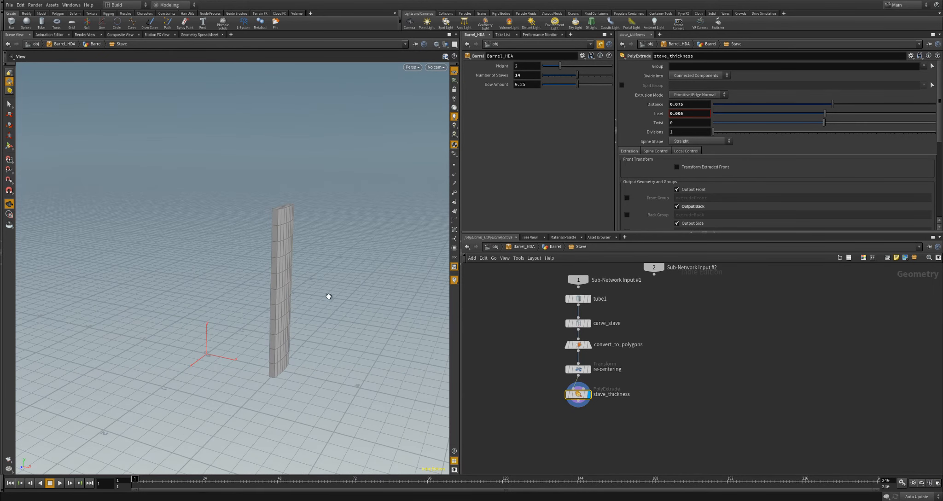
{"action": "middle_click_drag", "start_coordinate": [646, 422], "coordinate": [587, 318]}
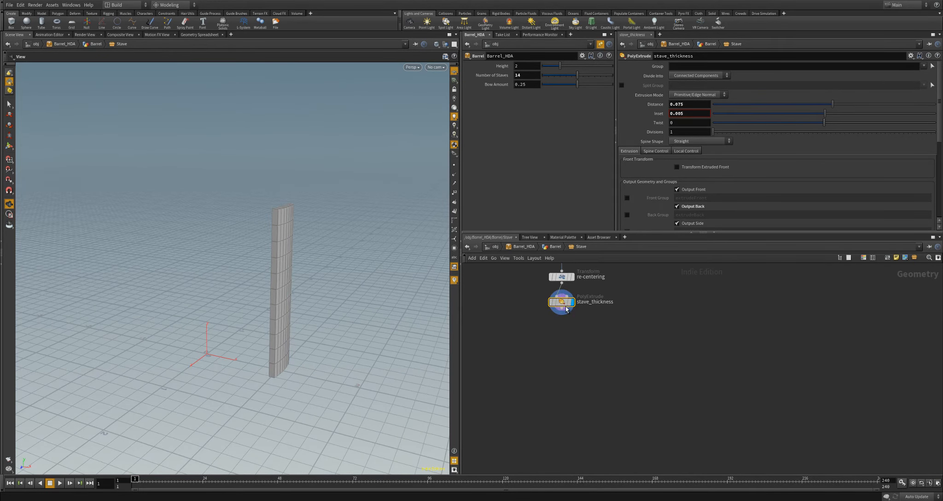
{"action": "left_click_drag", "start_coordinate": [566, 309], "coordinate": [570, 363]}
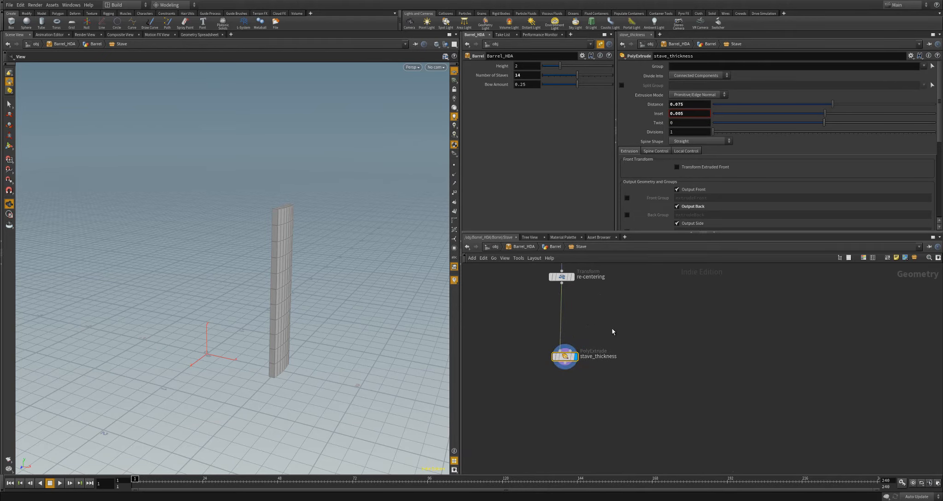
{"action": "middle_click_drag", "start_coordinate": [619, 316], "coordinate": [617, 332]}
- Display the re-centering node's output with its points shown and set Number of Staves to 8
{"action": "left_click_drag", "start_coordinate": [350, 322], "coordinate": [263, 317]}
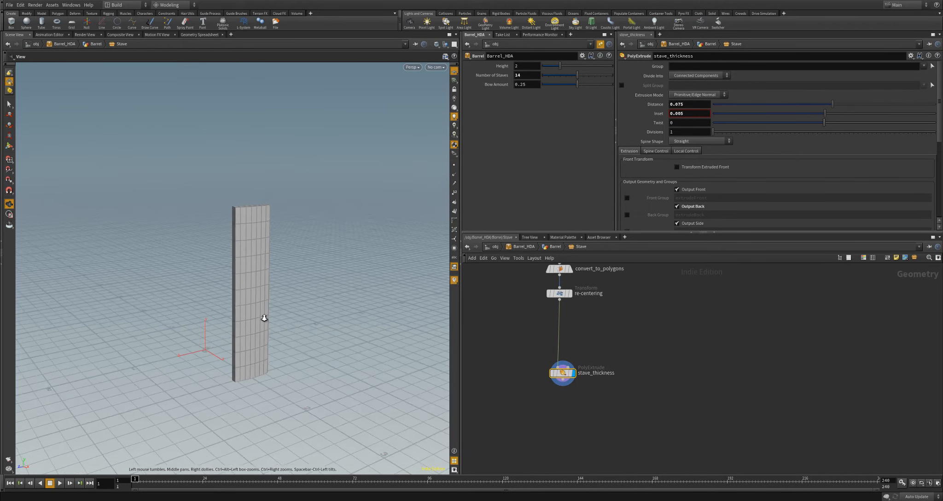
{"action": "right_click_drag", "start_coordinate": [263, 317], "coordinate": [322, 311]}
{"action": "left_click_drag", "start_coordinate": [321, 311], "coordinate": [214, 247]}
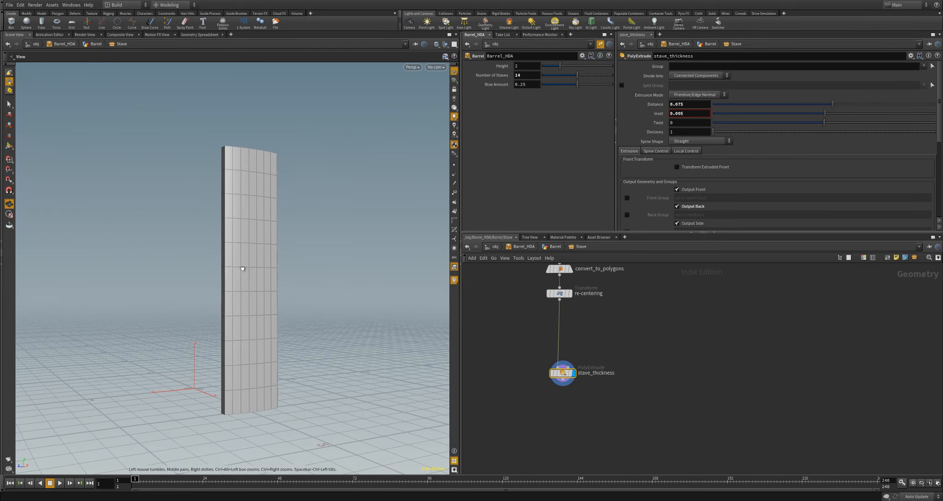
{"action": "left_click_drag", "start_coordinate": [242, 267], "coordinate": [320, 275]}
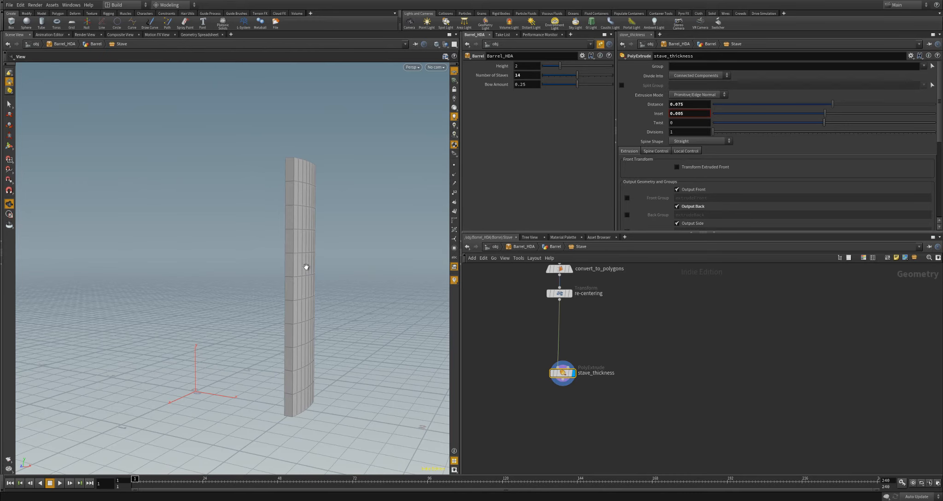
{"action": "key", "text": "Up"}
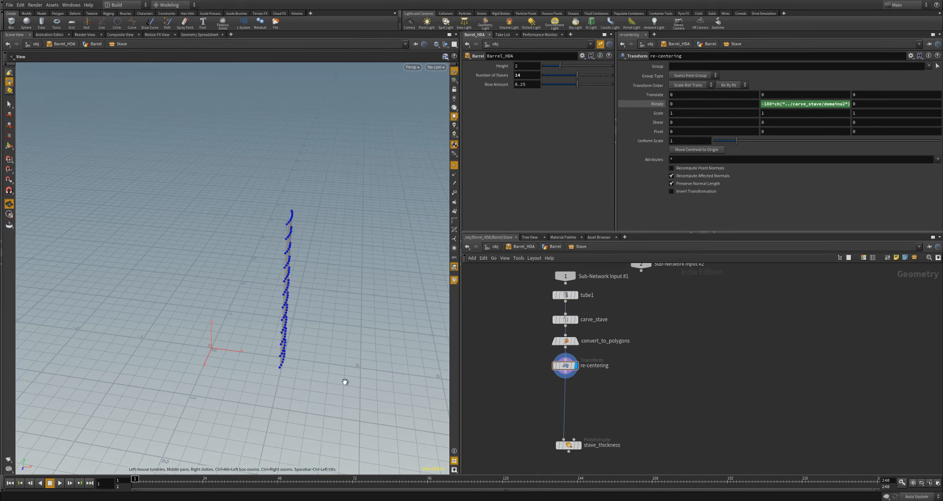
{"action": "left_click_drag", "start_coordinate": [343, 381], "coordinate": [236, 310]}
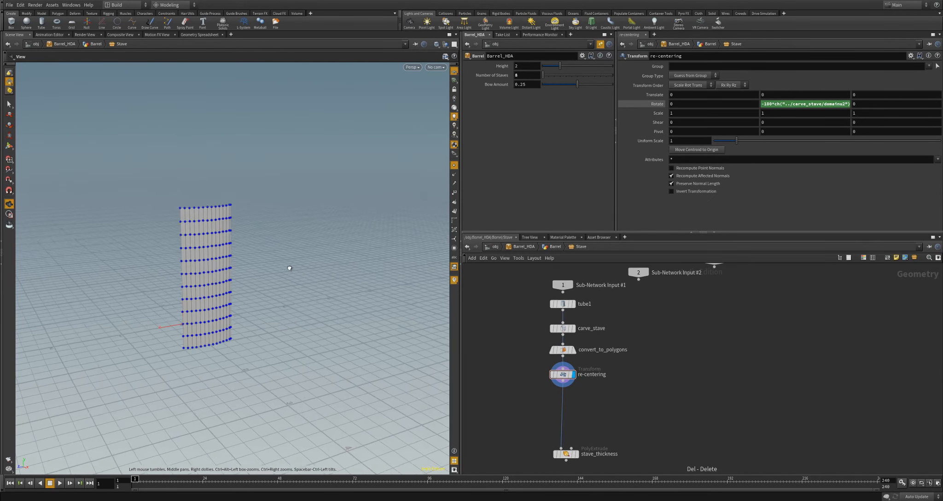
{"action": "left_click_drag", "start_coordinate": [291, 263], "coordinate": [271, 282]}
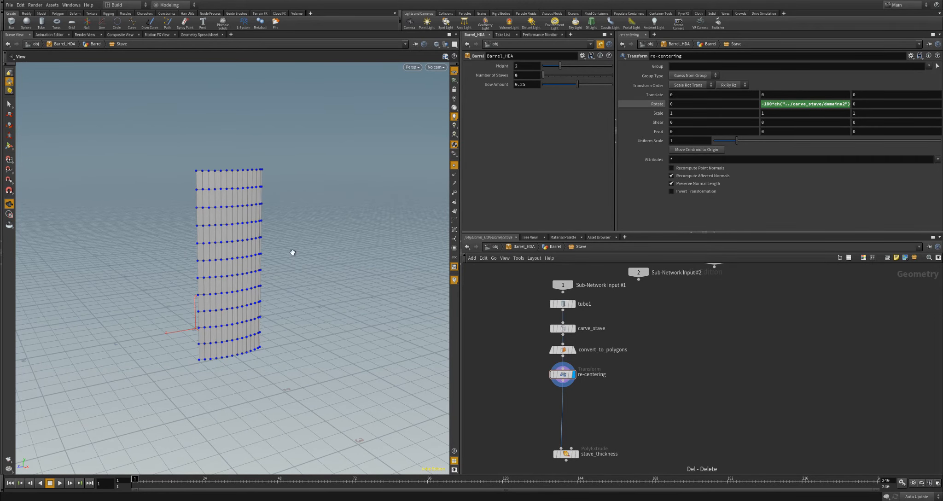
{"action": "left_click_drag", "start_coordinate": [210, 261], "coordinate": [253, 239]}
- Insert a displayed Group node between re-centering and stave_thickness, set to Points, with its base group disabled and bounding regions enabled
{"action": "key", "text": "Tab"}
{"action": "type", "text": "Gu"}
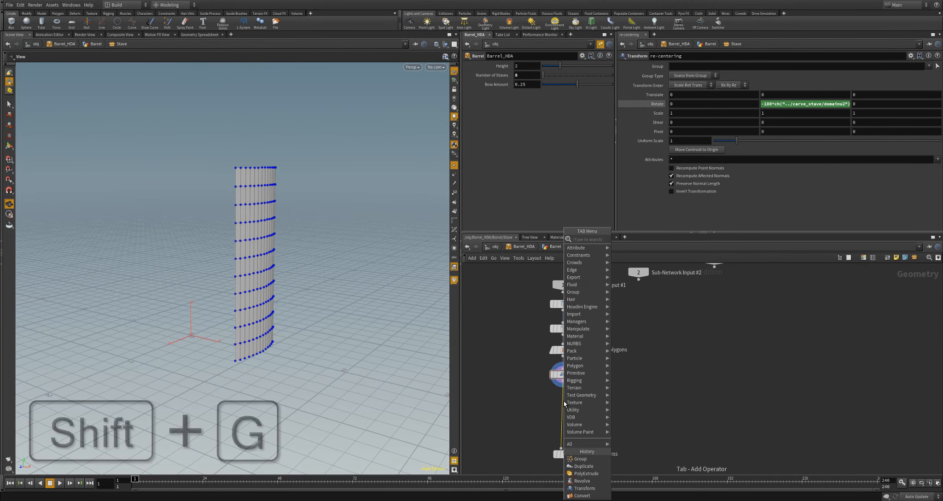
{"action": "key", "text": "Return"}
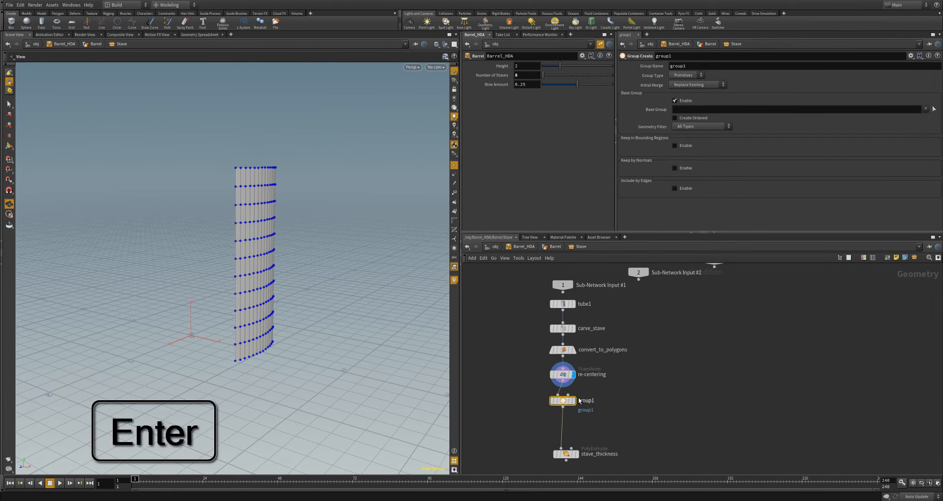
{"action": "left_click", "coordinate": [573, 400]}
{"action": "left_click", "coordinate": [687, 76]}
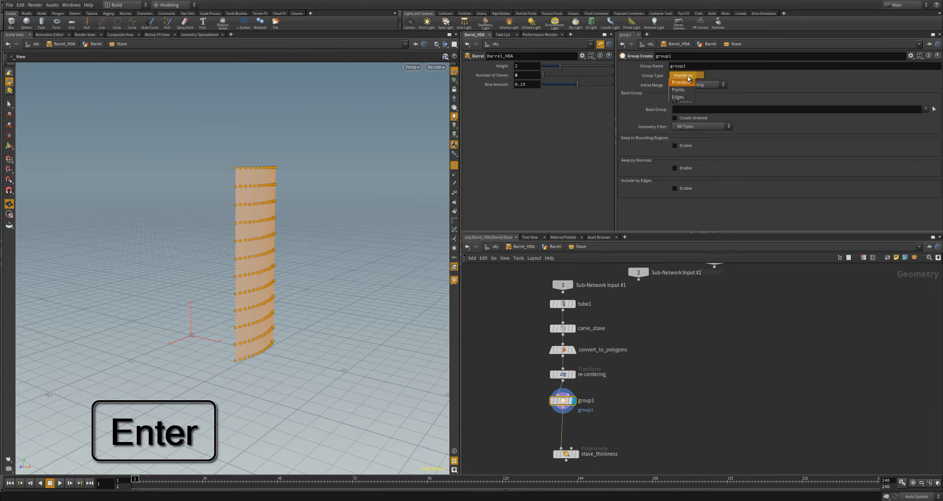
{"action": "left_click", "coordinate": [678, 89]}
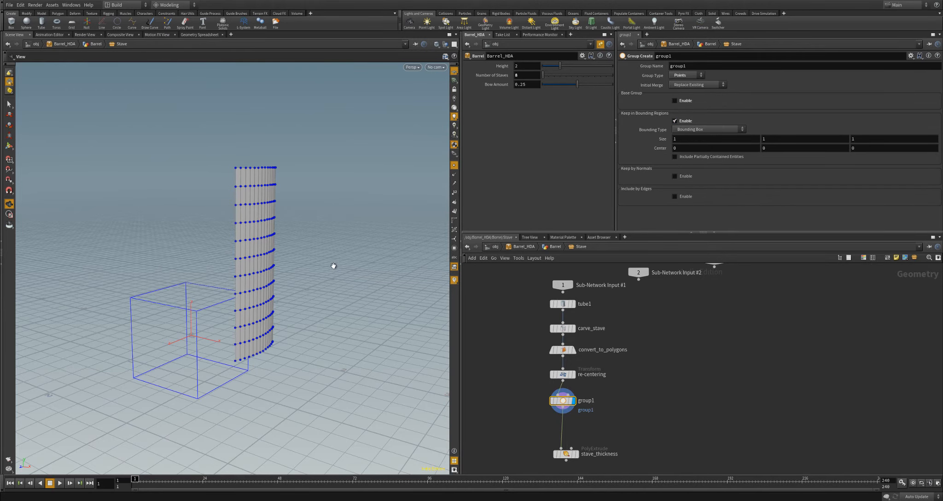
- Try widening the group's bounding box in X across the stave, and reset its X size to 1
{"action": "left_click_drag", "start_coordinate": [333, 266], "coordinate": [237, 300]}
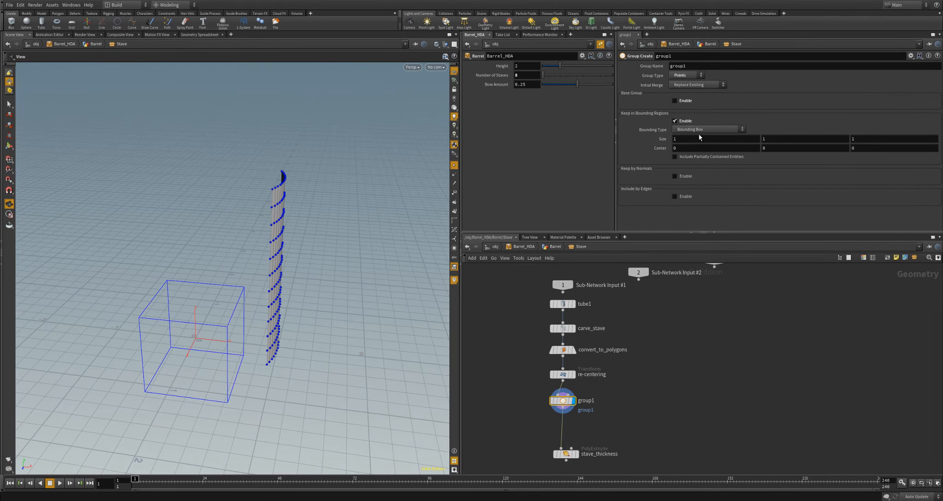
{"action": "middle_click_drag", "start_coordinate": [685, 140], "coordinate": [728, 153]}
{"action": "left_click_drag", "start_coordinate": [326, 262], "coordinate": [230, 340]}
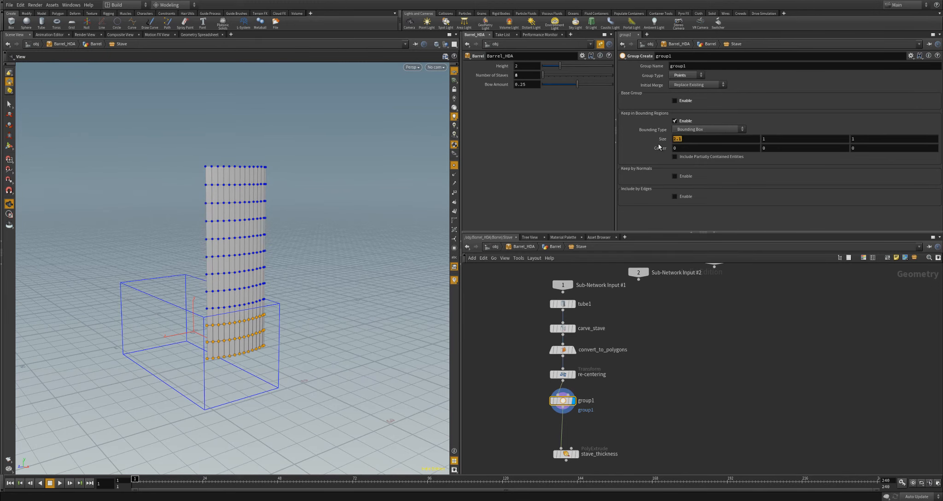
{"action": "type", "text": "1"}
{"action": "key", "text": "Return"}
{"action": "left_click_drag", "start_coordinate": [214, 340], "coordinate": [225, 339]}
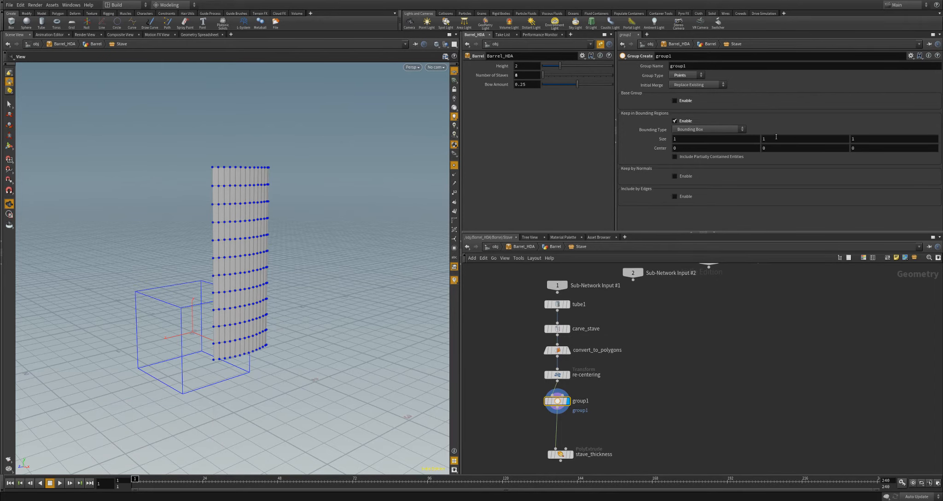
{"action": "left_click_drag", "start_coordinate": [239, 265], "coordinate": [192, 301]}
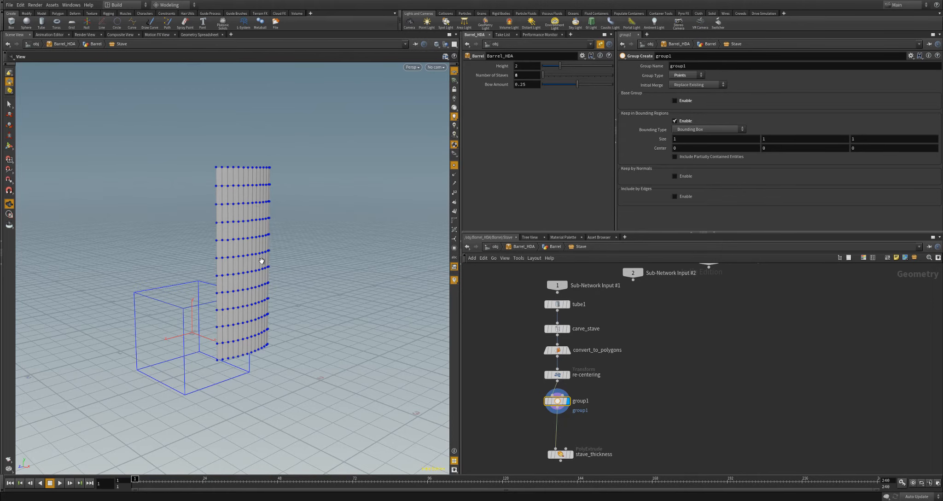
{"action": "left_click_drag", "start_coordinate": [266, 280], "coordinate": [260, 275]}
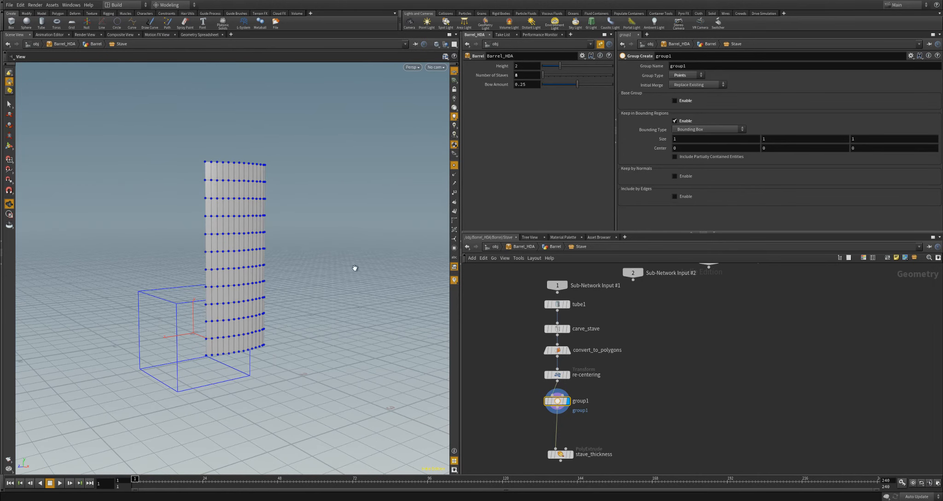
- Link the group's bounding box Y size to tube1's Height with a relative reference
{"action": "left_click", "coordinate": [557, 305]}
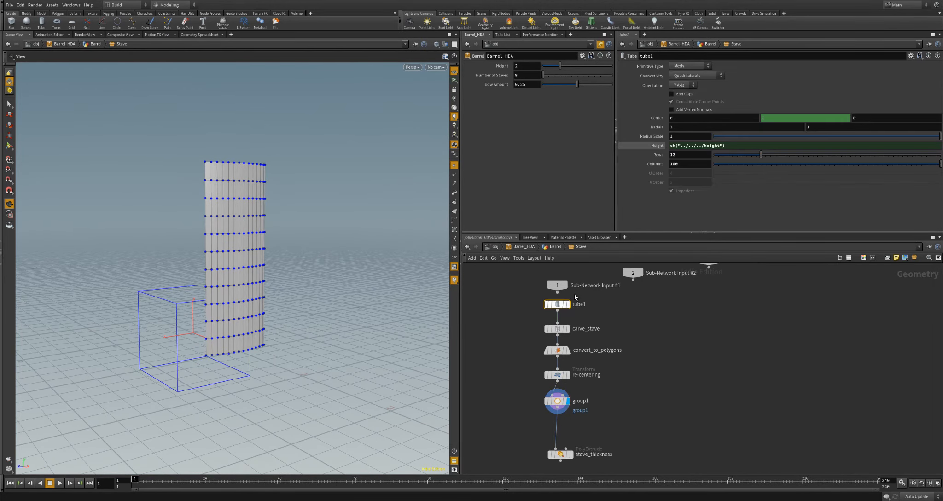
{"action": "right_click", "coordinate": [659, 146]}
{"action": "left_click", "coordinate": [677, 179]}
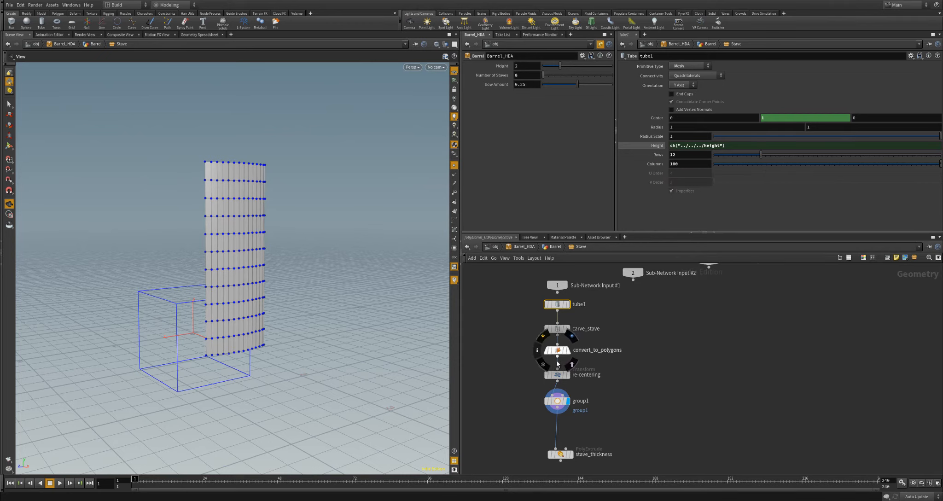
{"action": "left_click", "coordinate": [561, 405]}
{"action": "right_click", "coordinate": [778, 140]}
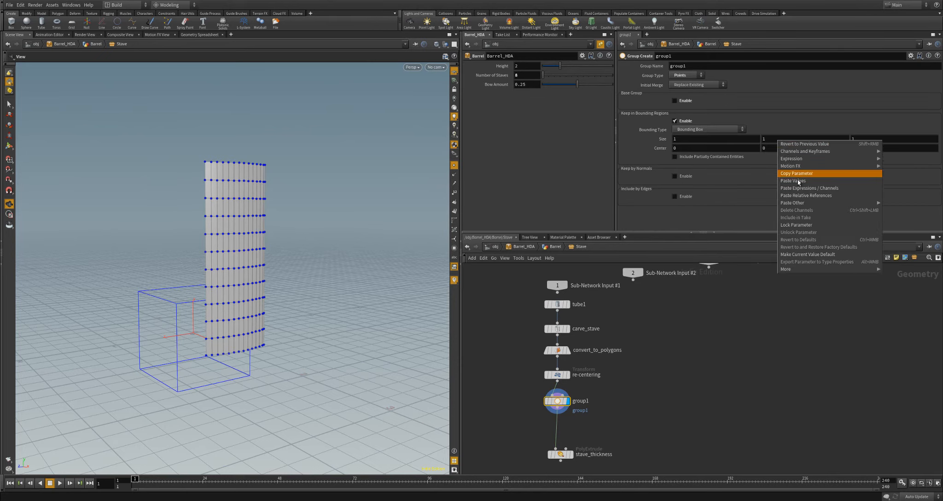
{"action": "left_click", "coordinate": [804, 196]}
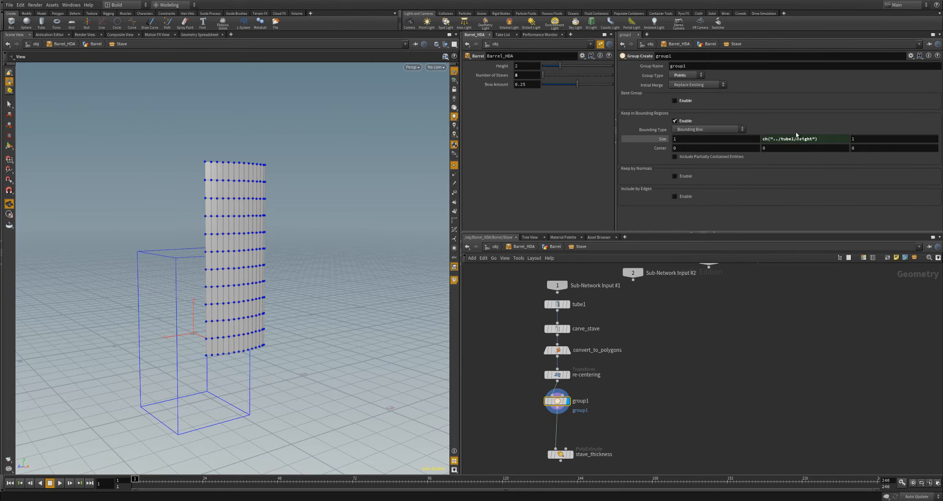
- Multiply the bounding box's Y size expression by 0.25
{"action": "left_click", "coordinate": [825, 137]}
{"action": "type", "text": "*0"}
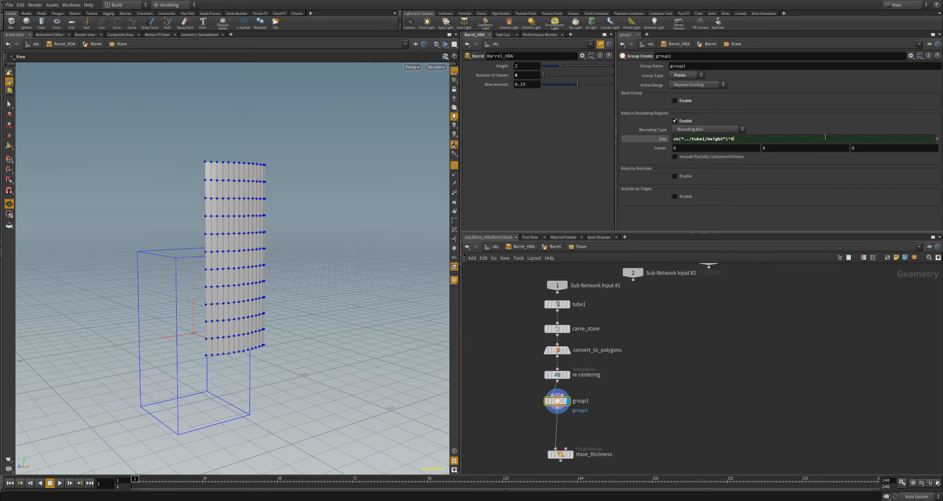
{"action": "type", "text": ".25"}
{"action": "key", "text": "Return"}
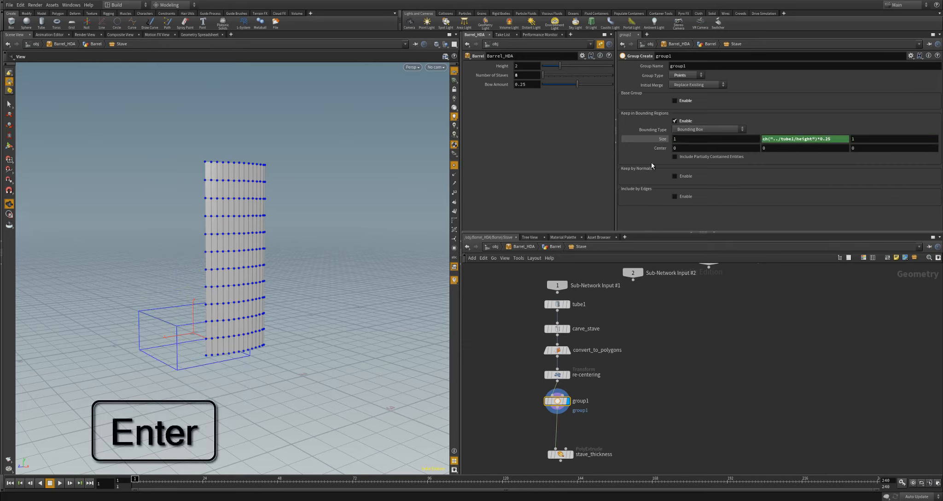
{"action": "left_click_drag", "start_coordinate": [364, 259], "coordinate": [304, 283]}
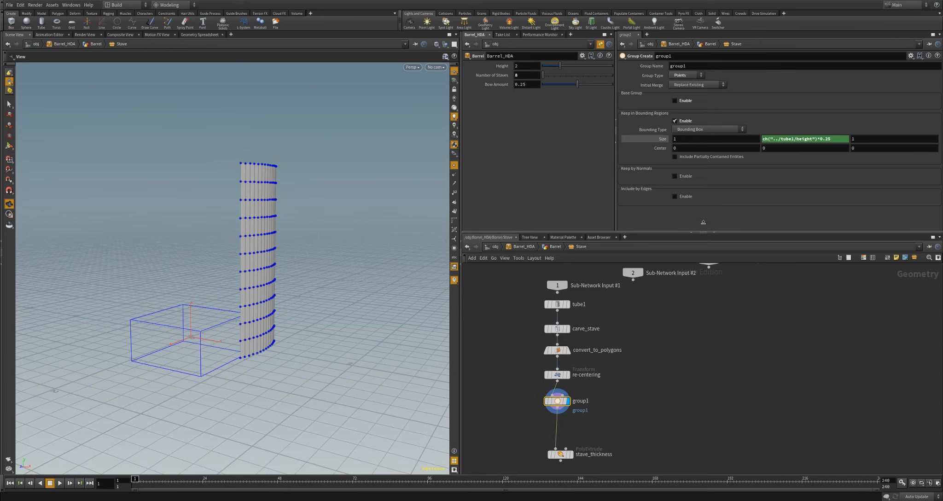
- Raise the bounding box's Y center to 0.99 and widen its X size to about 2.1 so it encloses the stave's middle points
{"action": "mouse_move", "coordinate": [777, 147]}
{"action": "middle_mouse_down"}
{"action": "mouse_move", "coordinate": [790, 137]}
{"action": "mouse_move", "coordinate": [778, 159]}
{"action": "mouse_move", "coordinate": [727, 160]}
{"action": "mouse_move", "coordinate": [769, 155]}
{"action": "middle_mouse_up"}
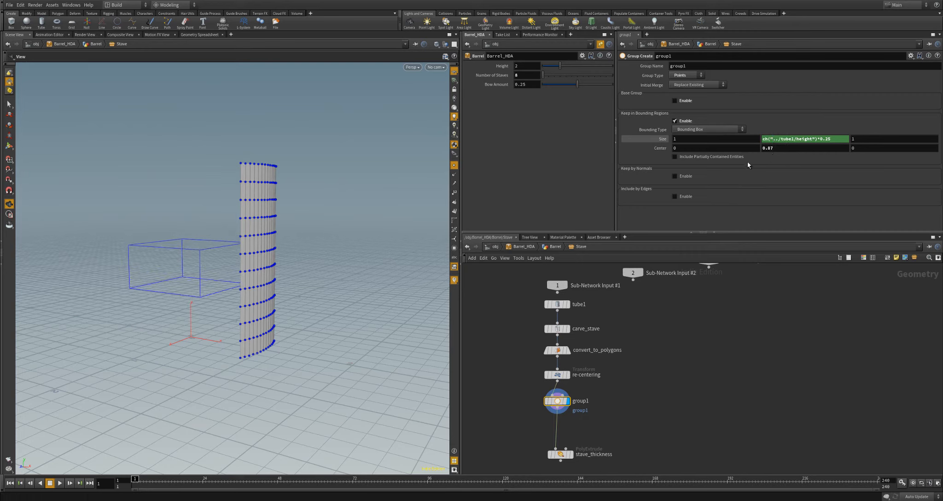
{"action": "middle_click_drag", "start_coordinate": [689, 139], "coordinate": [689, 139]}
{"action": "middle_click_drag", "start_coordinate": [721, 139], "coordinate": [730, 134]}
{"action": "left_click_drag", "start_coordinate": [290, 288], "coordinate": [250, 282]}
{"action": "middle_click_drag", "start_coordinate": [794, 147], "coordinate": [756, 154]}
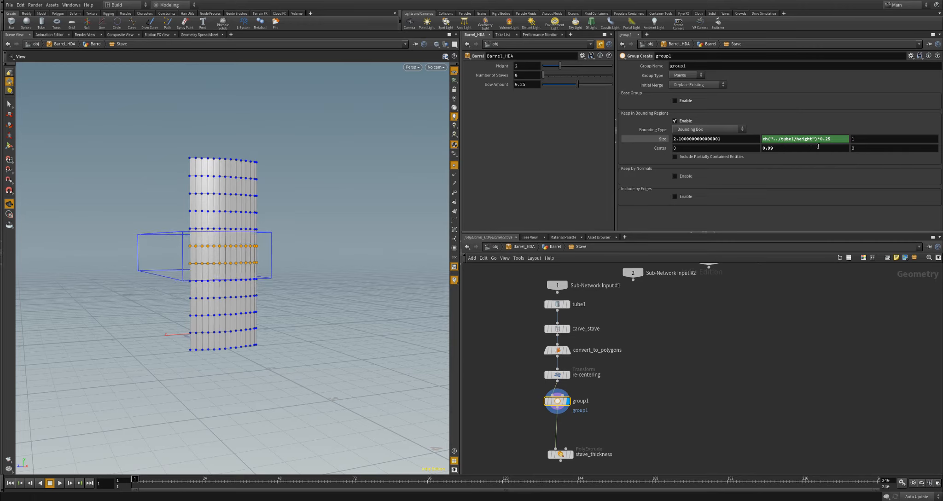
- Change the multiplier in the bounding box's Y size expression to 0.2
{"action": "left_click", "coordinate": [826, 139]}
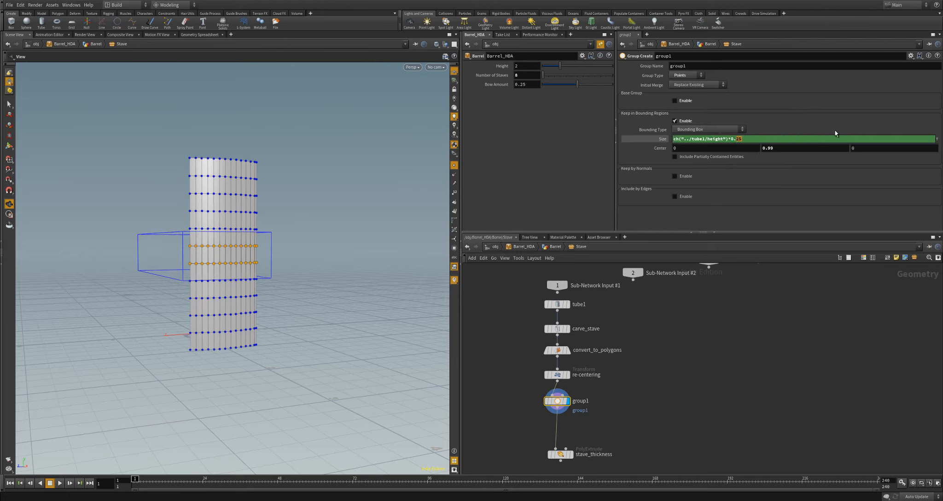
{"action": "type", "text": "2"}
{"action": "key", "text": "Return"}
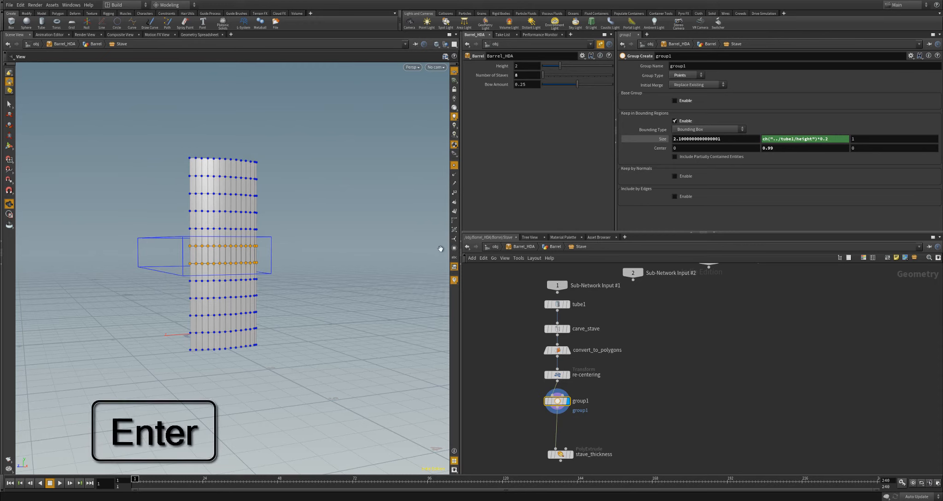
- Vary the barrel's Height to test how the grouped points follow, and undo the last height change
{"action": "left_click_drag", "start_coordinate": [440, 248], "coordinate": [371, 256]}
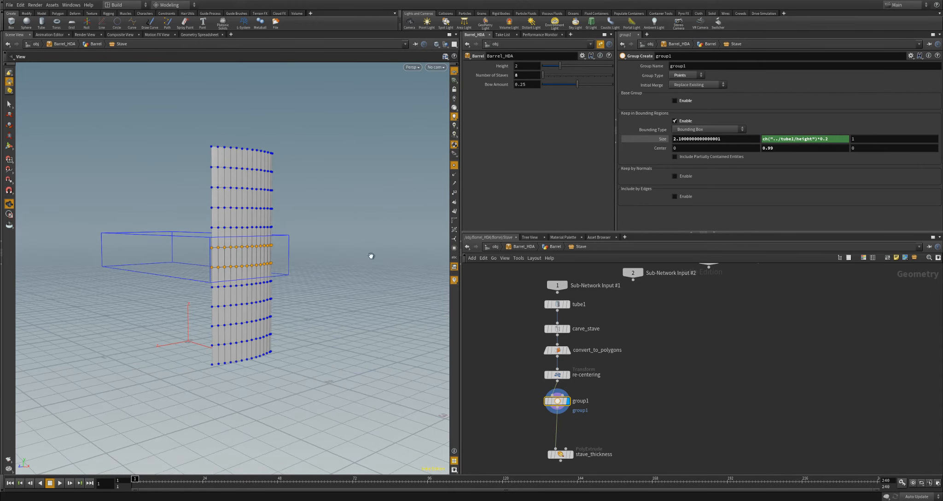
{"action": "mouse_move", "coordinate": [561, 71]}
{"action": "left_mouse_down"}
{"action": "mouse_move", "coordinate": [598, 71]}
{"action": "mouse_move", "coordinate": [546, 72]}
{"action": "mouse_move", "coordinate": [571, 72]}
{"action": "mouse_move", "coordinate": [561, 72]}
{"action": "left_mouse_up"}
{"action": "key", "text": "ctrl+z"}
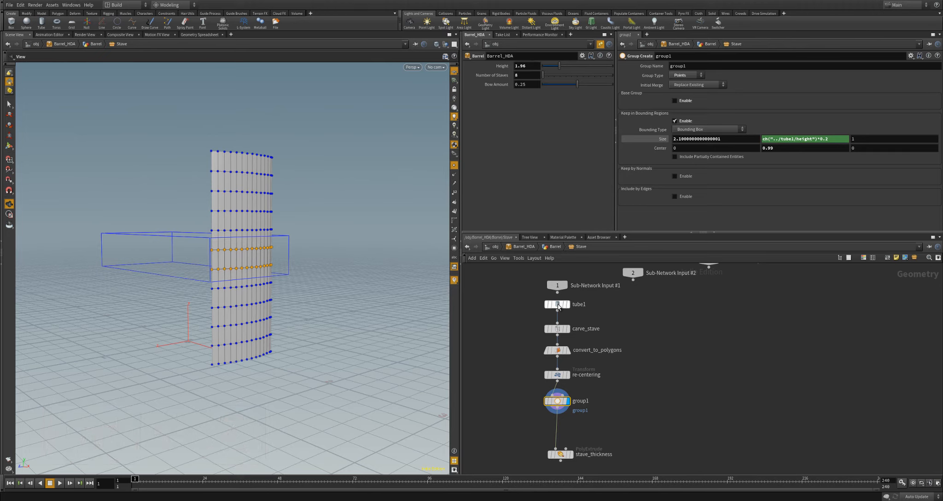
- Rename the tube1 node as stave_base
{"action": "double_click", "coordinate": [582, 304]}
{"action": "type", "text": "stave"}
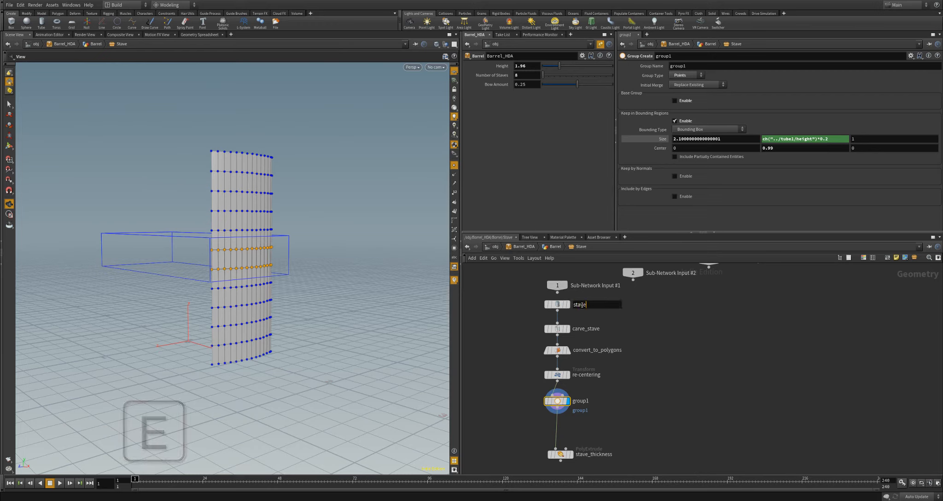
{"action": "type", "text": " base"}
{"action": "key", "text": "Return"}
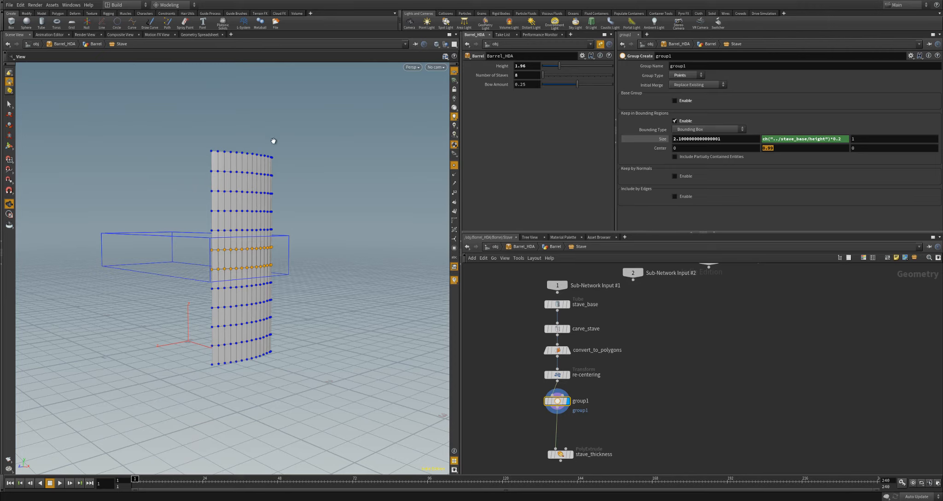
- Set the group's bounding box Y center to the expression bbox("../stave_base/", D_YMAX)
{"action": "left_click_drag", "start_coordinate": [219, 258], "coordinate": [143, 231]}
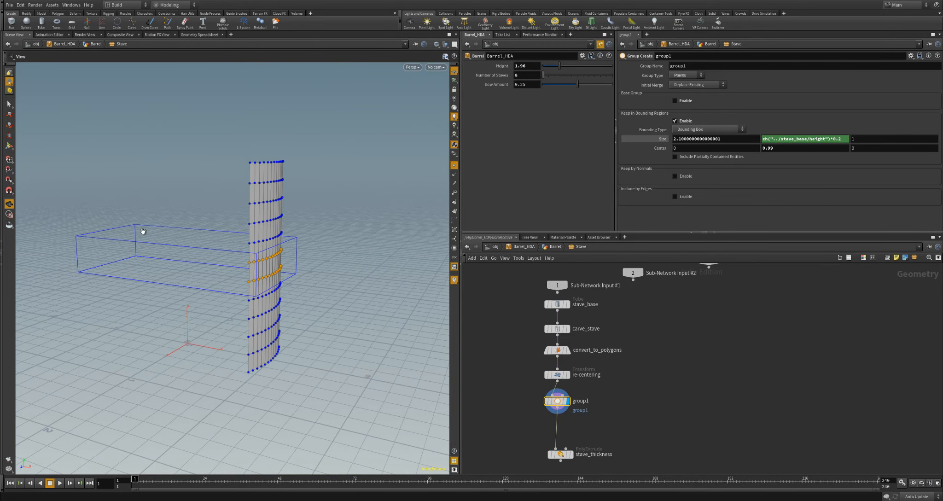
{"action": "left_click_drag", "start_coordinate": [236, 267], "coordinate": [235, 247]}
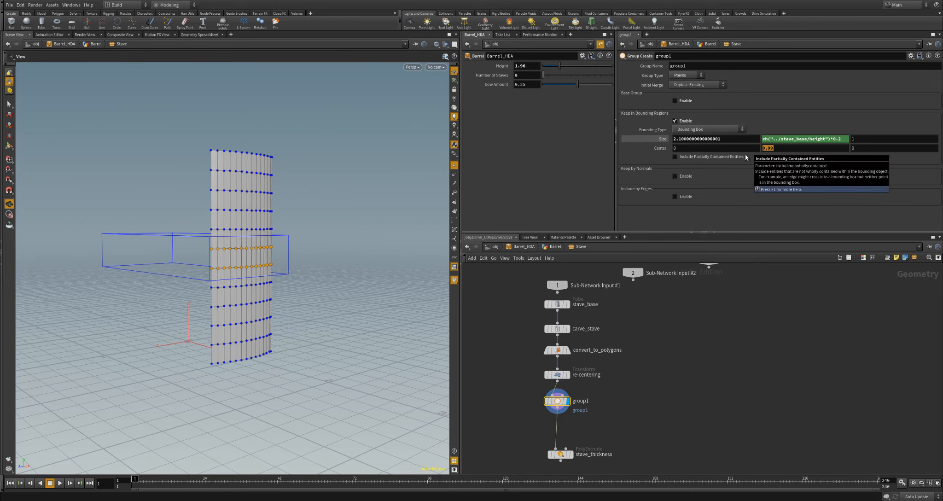
{"action": "type", "text": "bbox"}
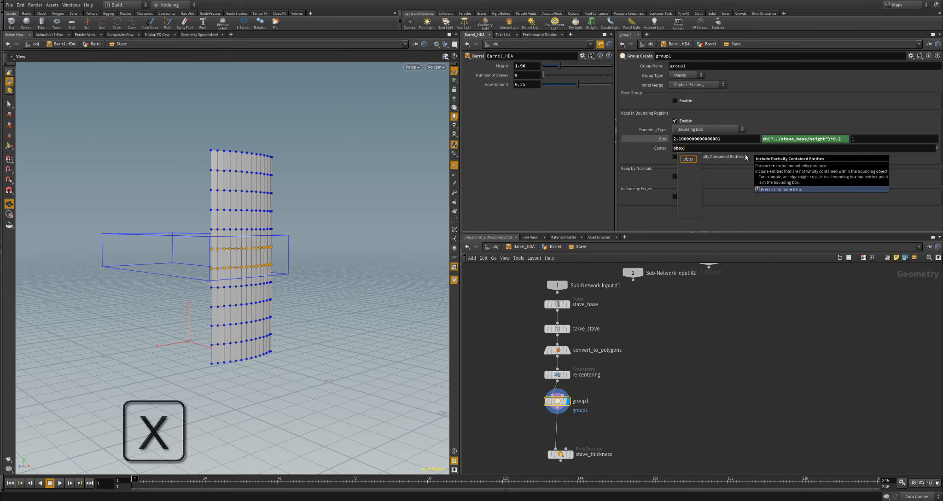
{"action": "type", "text": "("}
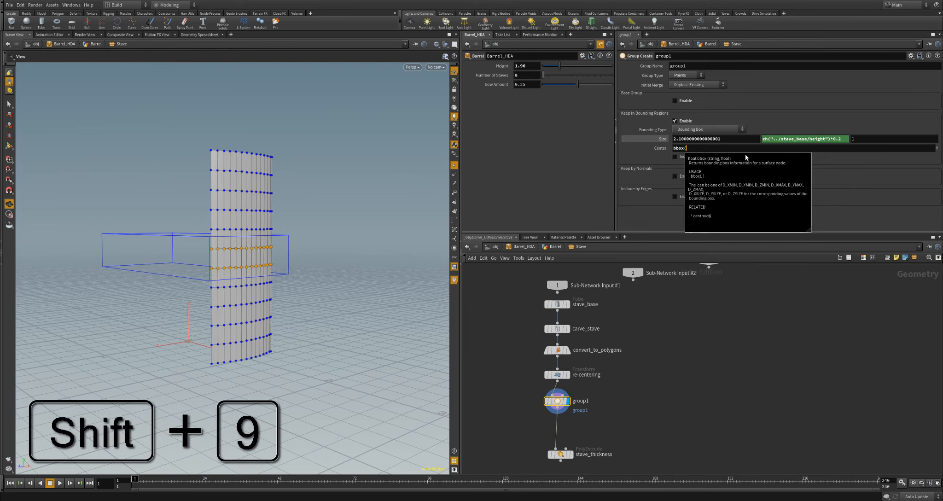
{"action": "type", "text": "\"."}
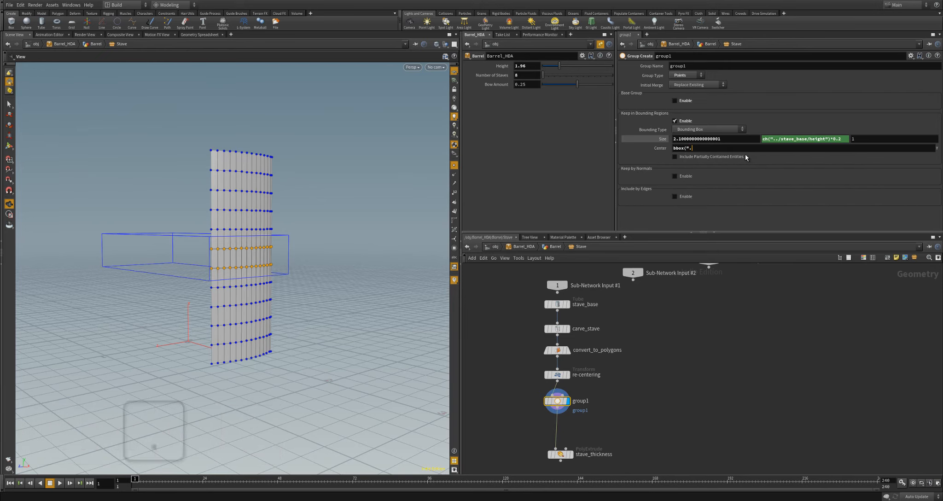
{"action": "type", "text": "./"}
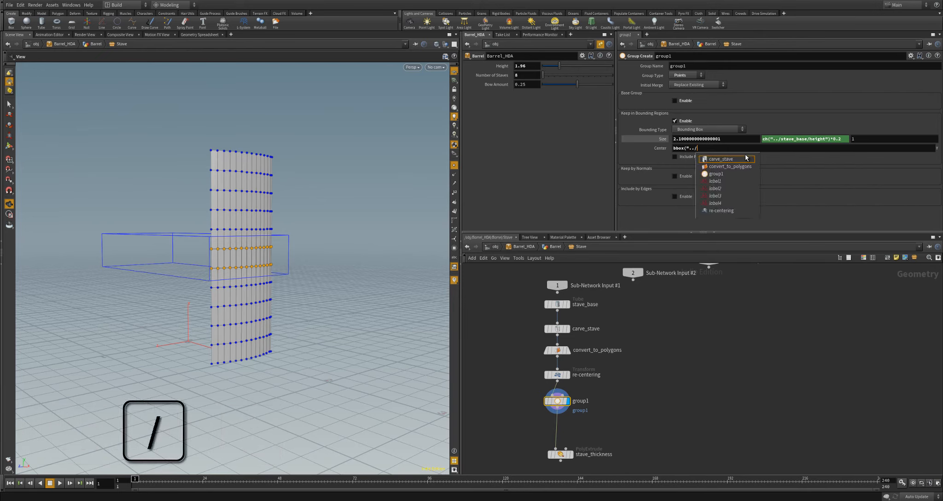
{"action": "type", "text": "stave"}
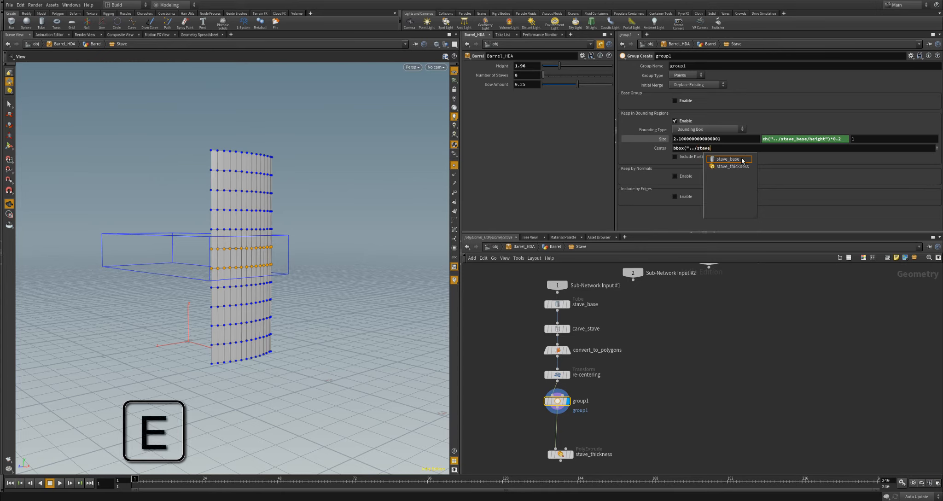
{"action": "left_click", "coordinate": [742, 160]}
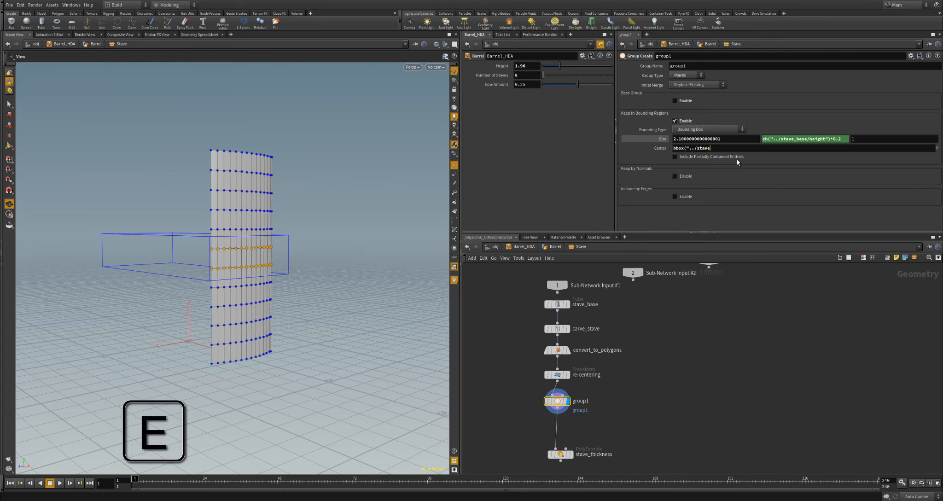
{"action": "type", "text": "/"}
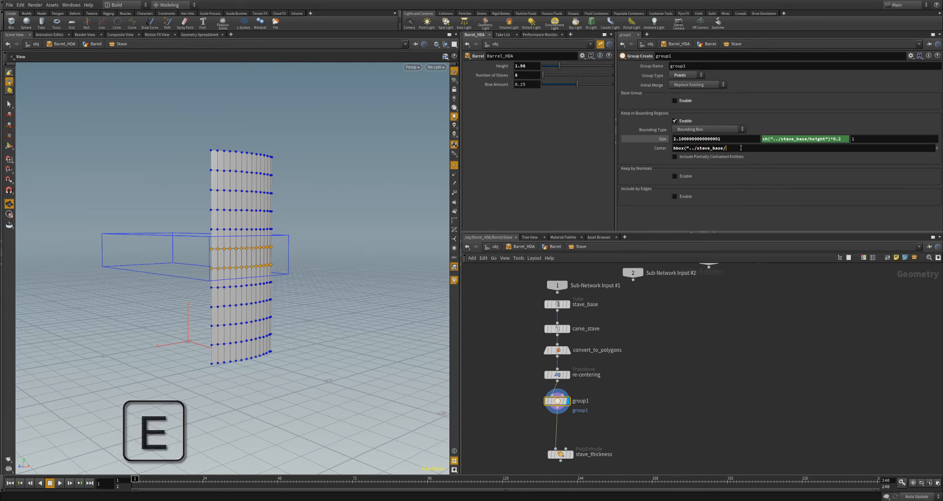
{"action": "type", "text": "\""}
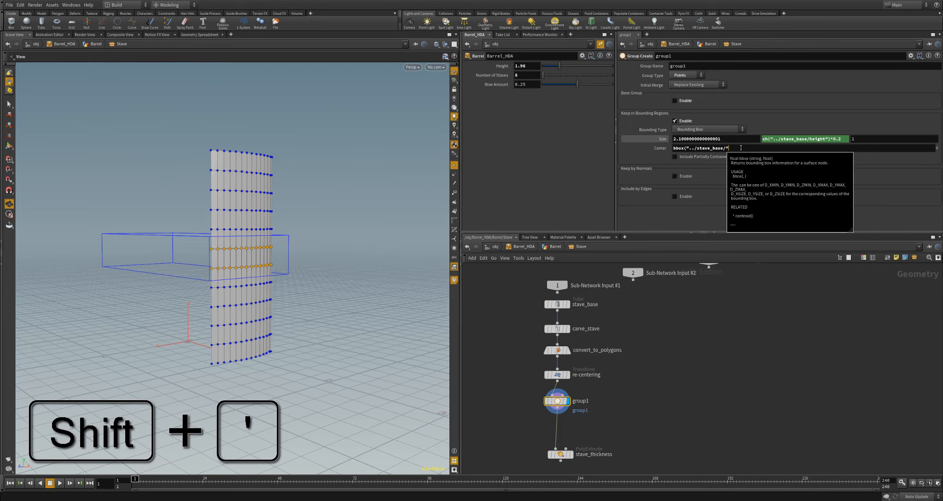
{"action": "type", "text": ", "}
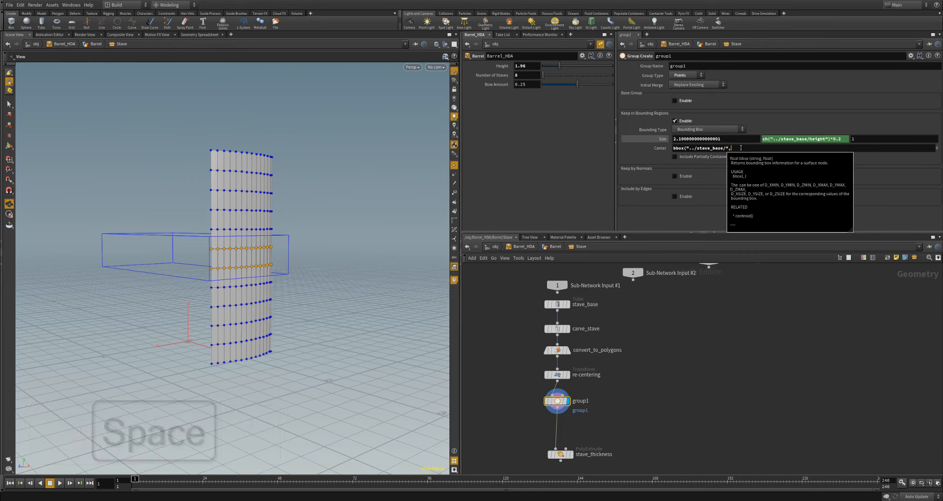
{"action": "type", "text": "D"}
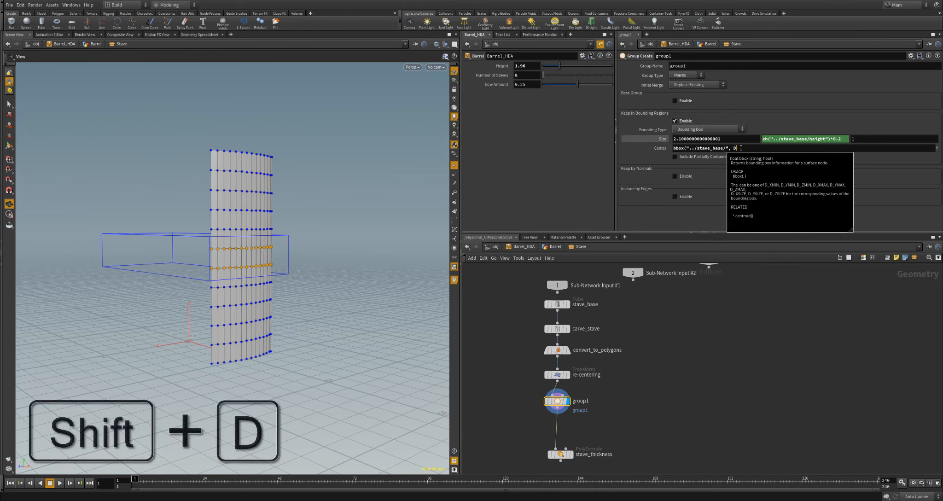
{"action": "type", "text": "_YMAX)"}
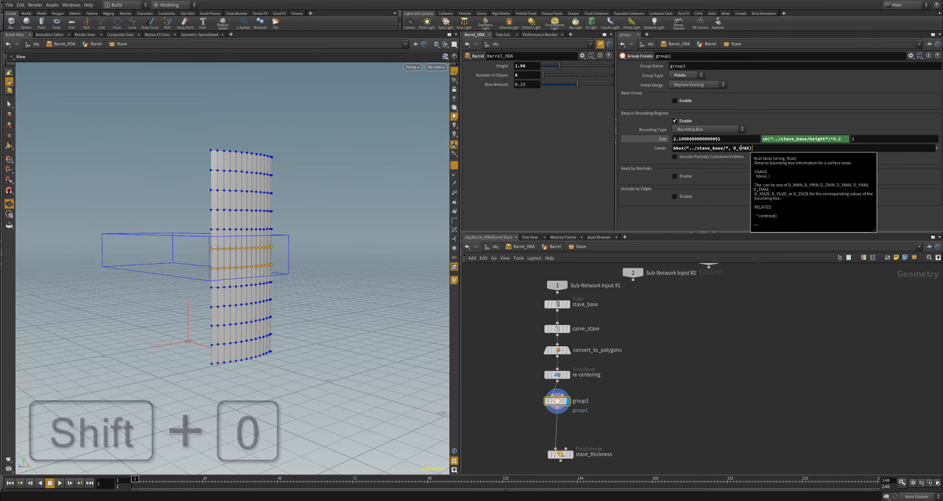
{"action": "key", "text": "Return"}
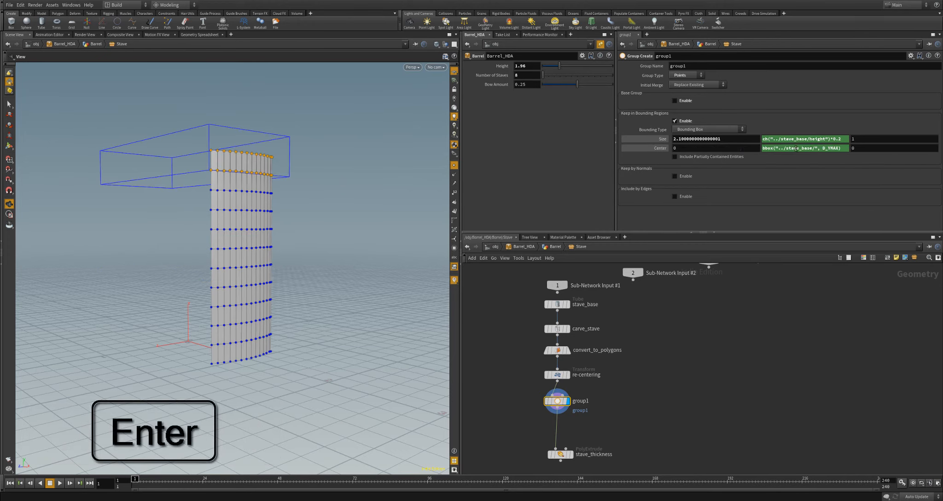
- Multiply the Y center expression by 0.5 and set the barrel's Height to 2.3 to test the grouped points
{"action": "left_click_drag", "start_coordinate": [283, 203], "coordinate": [305, 204]}
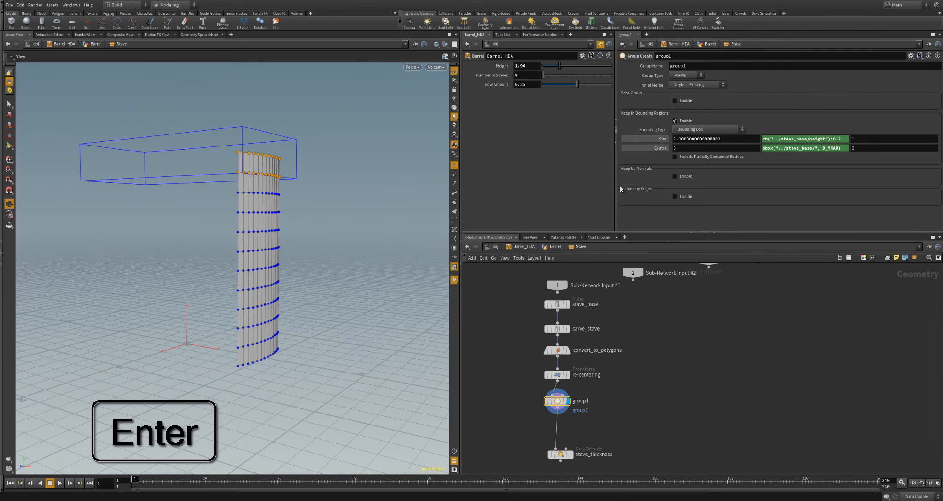
{"action": "left_click", "coordinate": [799, 148]}
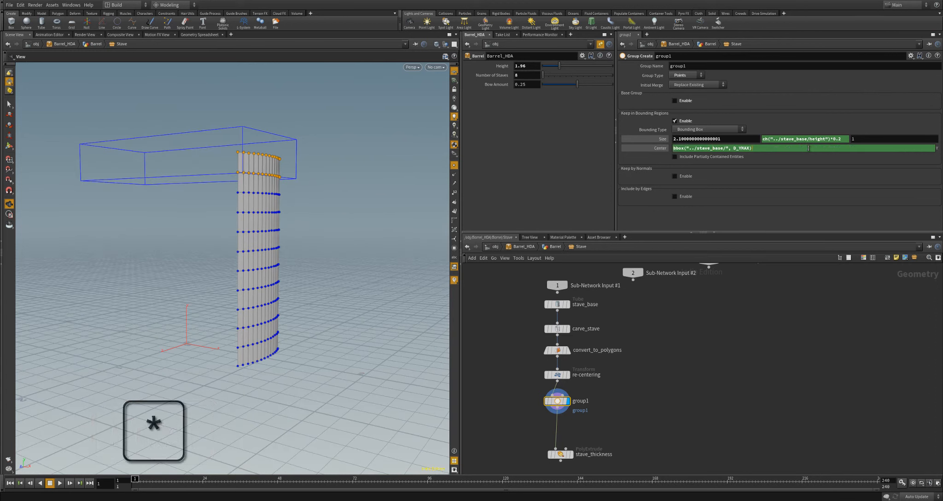
{"action": "type", "text": "*0.5"}
{"action": "key", "text": "Return"}
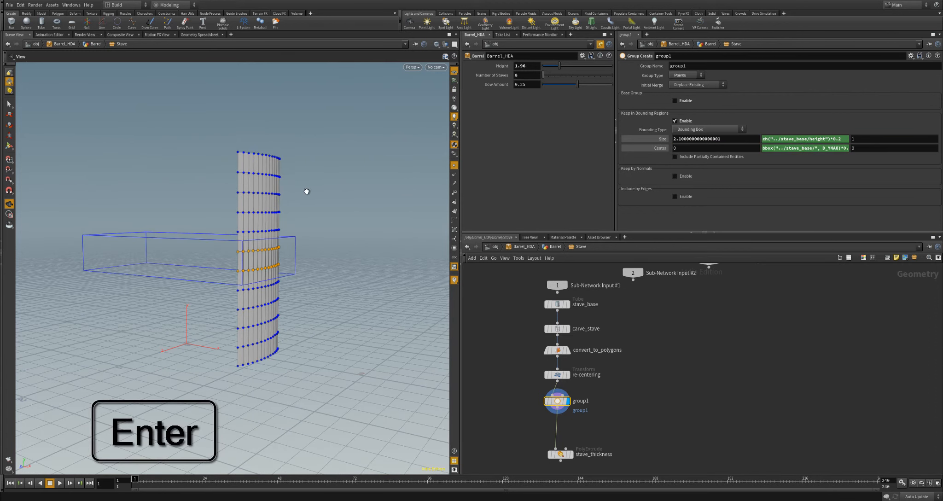
{"action": "mouse_move", "coordinate": [561, 68]}
{"action": "left_mouse_down"}
{"action": "mouse_move", "coordinate": [592, 69]}
{"action": "mouse_move", "coordinate": [538, 79]}
{"action": "mouse_move", "coordinate": [617, 85]}
{"action": "mouse_move", "coordinate": [552, 85]}
{"action": "mouse_move", "coordinate": [584, 85]}
{"action": "mouse_move", "coordinate": [565, 85]}
{"action": "left_mouse_up"}
{"action": "mouse_move", "coordinate": [352, 248]}
{"action": "left_mouse_down"}
{"action": "mouse_move", "coordinate": [319, 261]}
{"action": "mouse_move", "coordinate": [349, 249]}
{"action": "left_mouse_up"}
- Name the point group center_points in the group1 node
{"action": "middle_click_drag", "start_coordinate": [617, 388], "coordinate": [661, 347]}
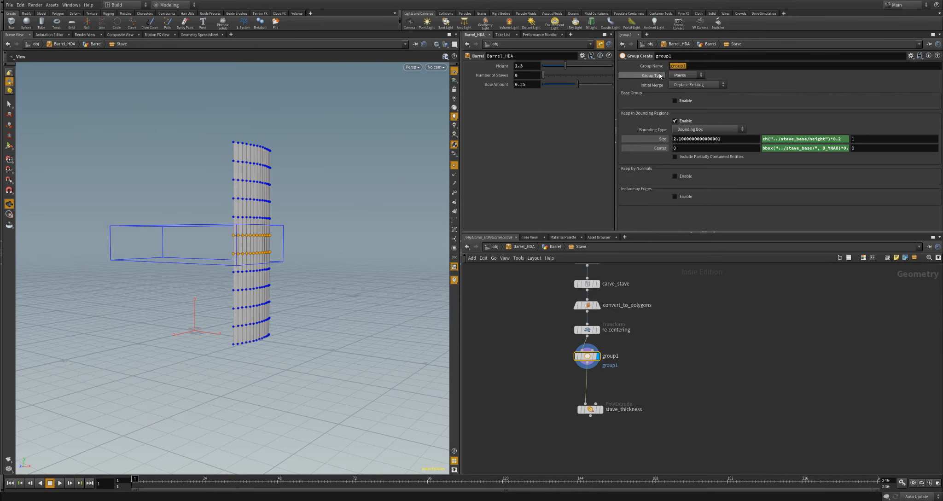
{"action": "type", "text": "cen"}
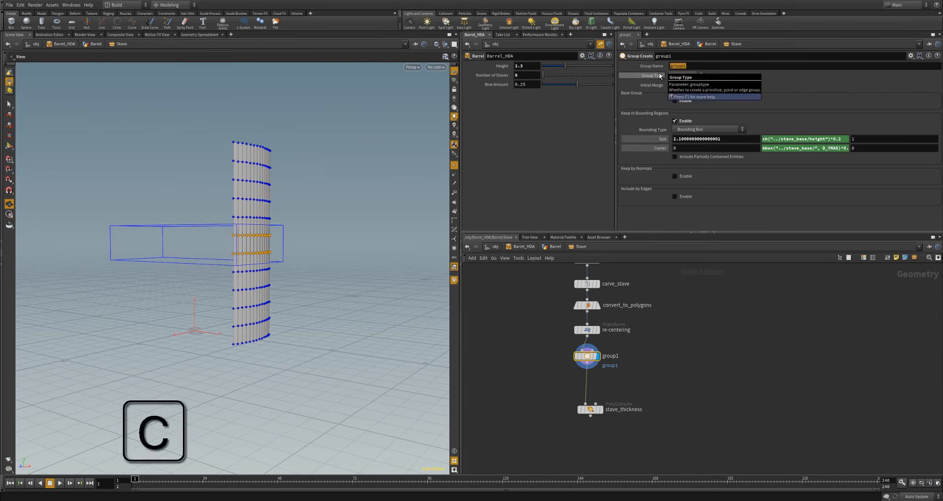
{"action": "type", "text": "ter gr"}
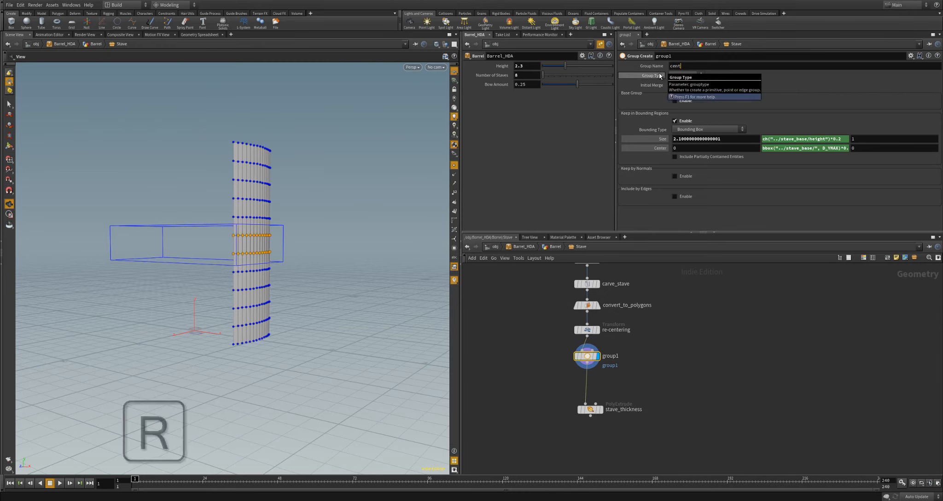
{"action": "key", "text": "BackSpace"}
{"action": "key", "text": "BackSpace"}
{"action": "key", "text": "BackSpace"}
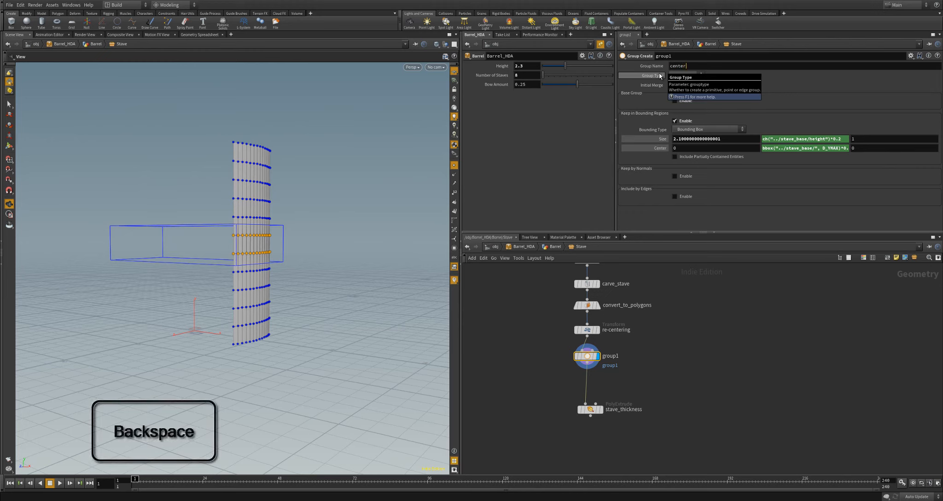
{"action": "type", "text": "_points"}
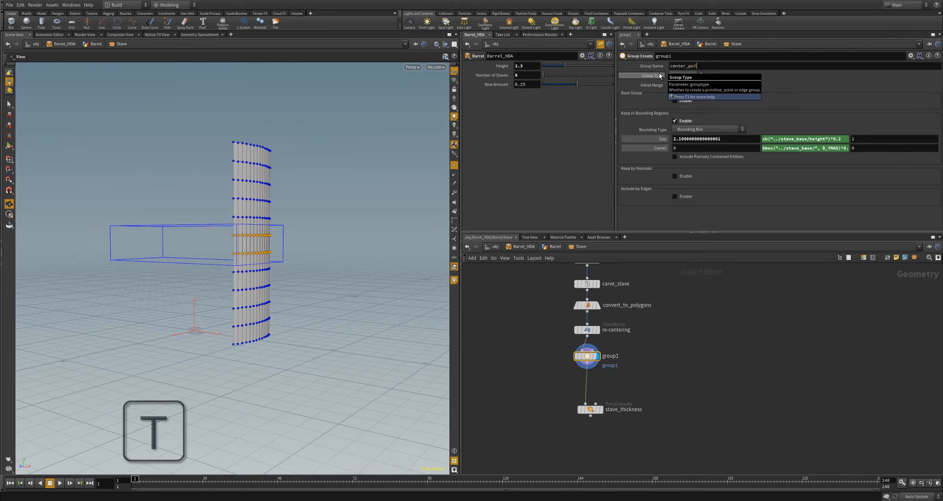
{"action": "key", "text": "Return"}
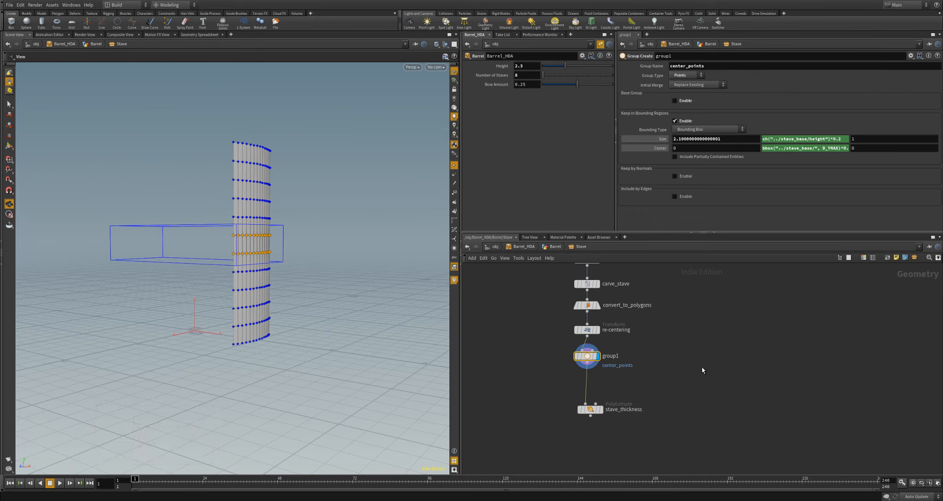
- Color the group1 node blue and move the stave_thickness node down to make room below it
{"action": "key", "text": "c"}
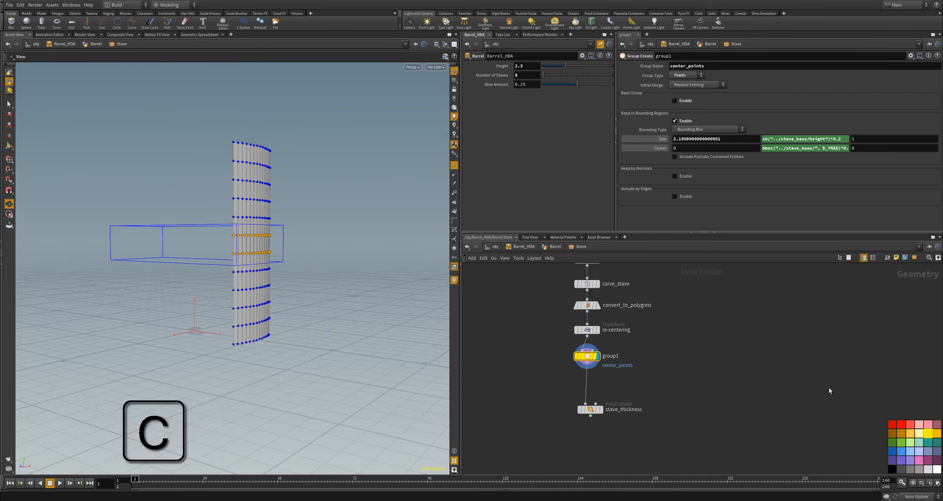
{"action": "key", "text": "c"}
{"action": "middle_click_drag", "start_coordinate": [686, 363], "coordinate": [691, 340]}
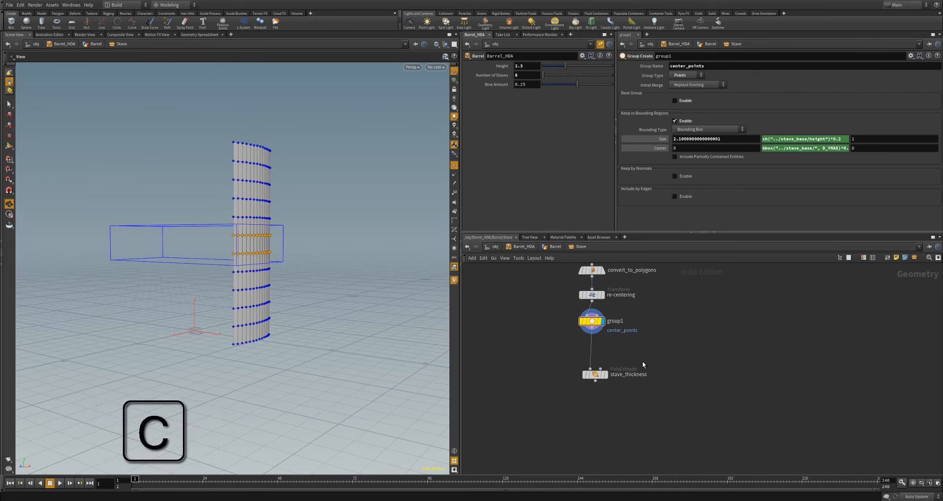
{"action": "left_click_drag", "start_coordinate": [595, 373], "coordinate": [596, 389]}
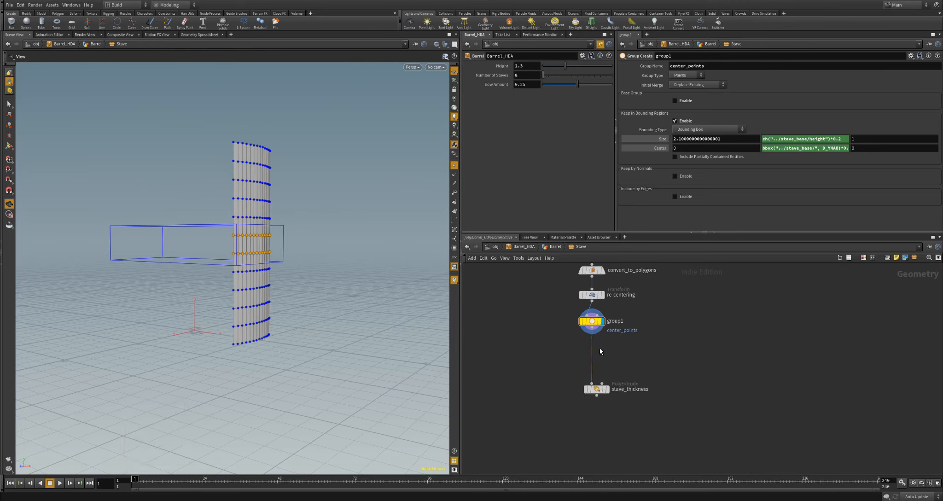
{"action": "key", "text": "c"}
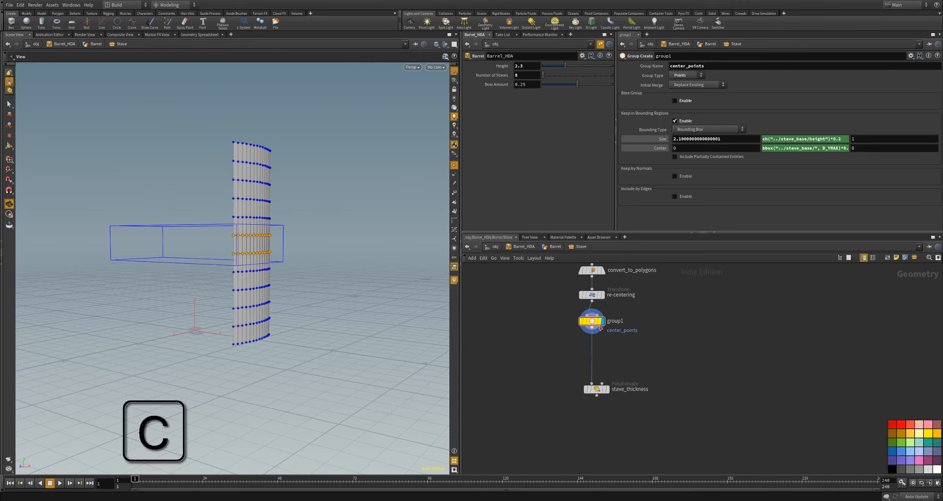
{"action": "left_click", "coordinate": [903, 454]}
- Insert a Soft Transform node between group1 and stave_thickness
{"action": "scroll", "coordinate": [593, 350], "scroll_direction": "up", "scroll_amount": 3}
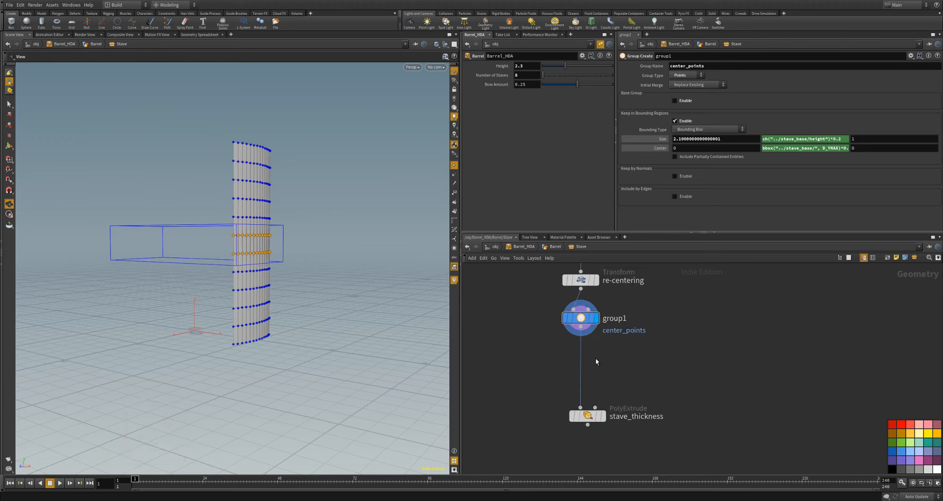
{"action": "key", "text": "Tab"}
{"action": "key", "text": "shift+s"}
{"action": "key", "text": "f"}
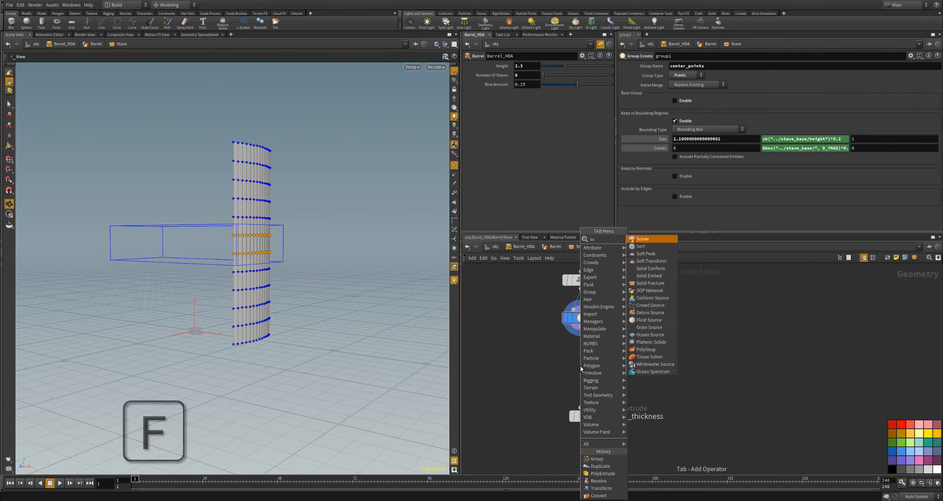
{"action": "key", "text": "shift+t"}
{"action": "key", "text": "a"}
{"action": "key", "text": "Return"}
{"action": "left_click", "coordinate": [581, 369]}
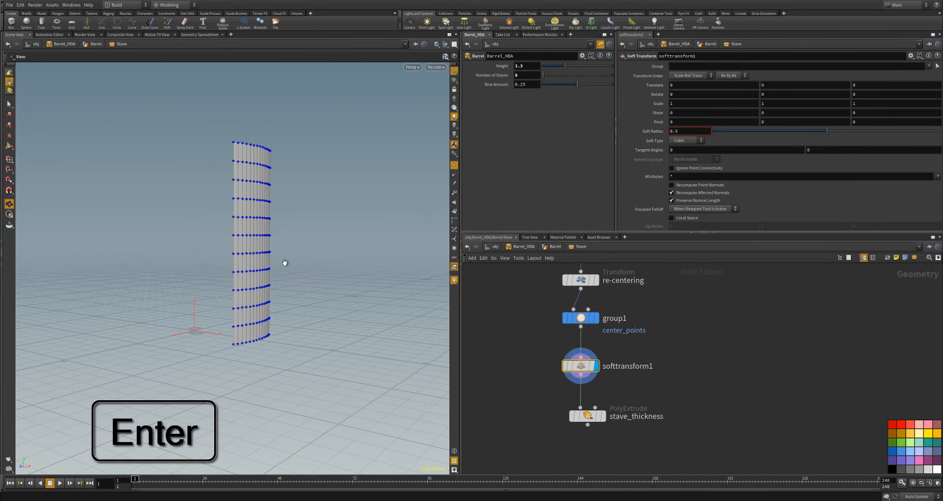
- Try shifting the whole stave along X with the Soft Transform, and undo the shift
{"action": "left_click_drag", "start_coordinate": [295, 261], "coordinate": [273, 278]}
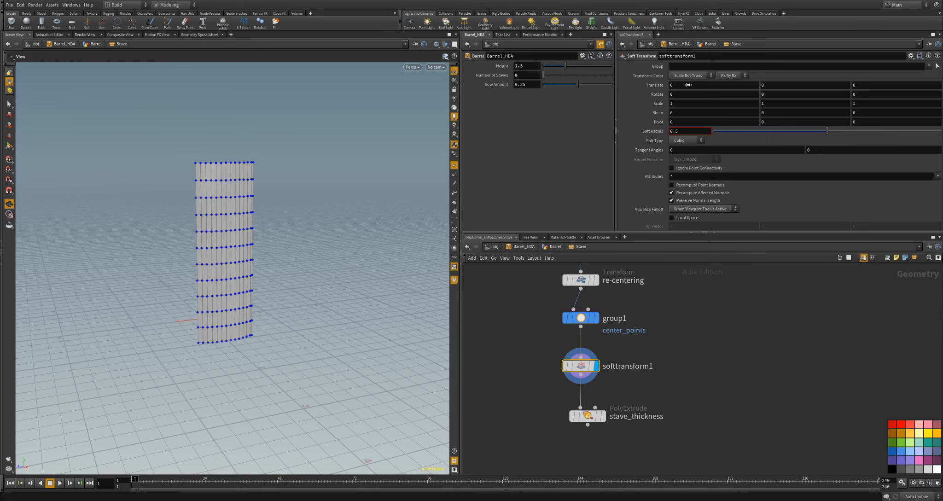
{"action": "mouse_move", "coordinate": [688, 84]}
{"action": "middle_mouse_down"}
{"action": "mouse_move", "coordinate": [708, 86]}
{"action": "mouse_move", "coordinate": [699, 86]}
{"action": "middle_mouse_up"}
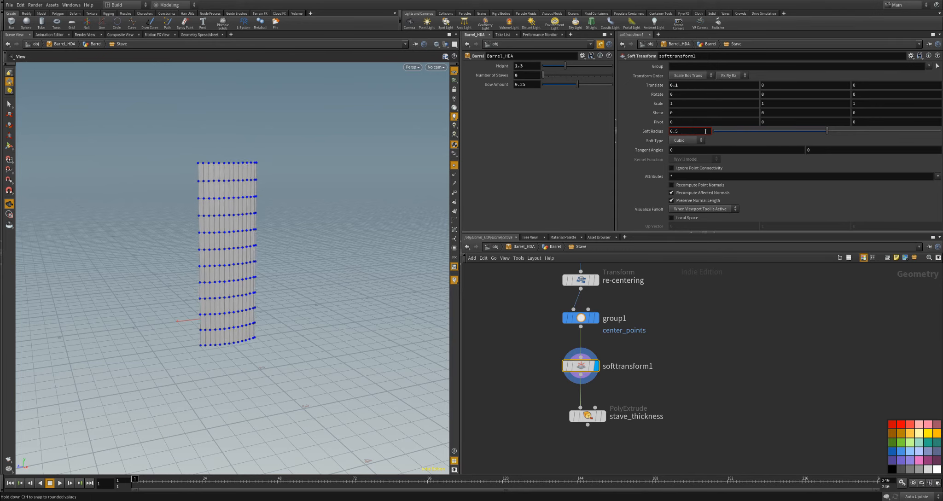
{"action": "key", "text": "ctrl+z"}
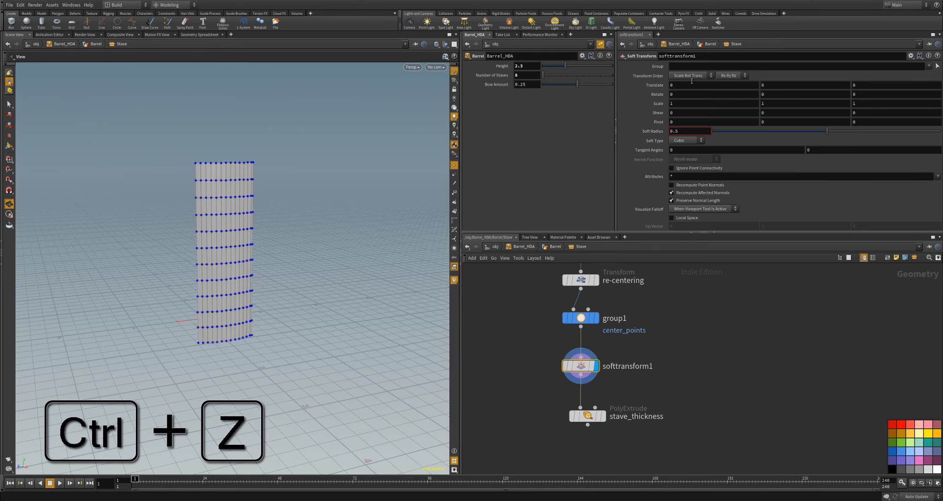
{"action": "middle_click_drag", "start_coordinate": [690, 85], "coordinate": [697, 88]}
{"action": "left_click_drag", "start_coordinate": [313, 274], "coordinate": [386, 266]}
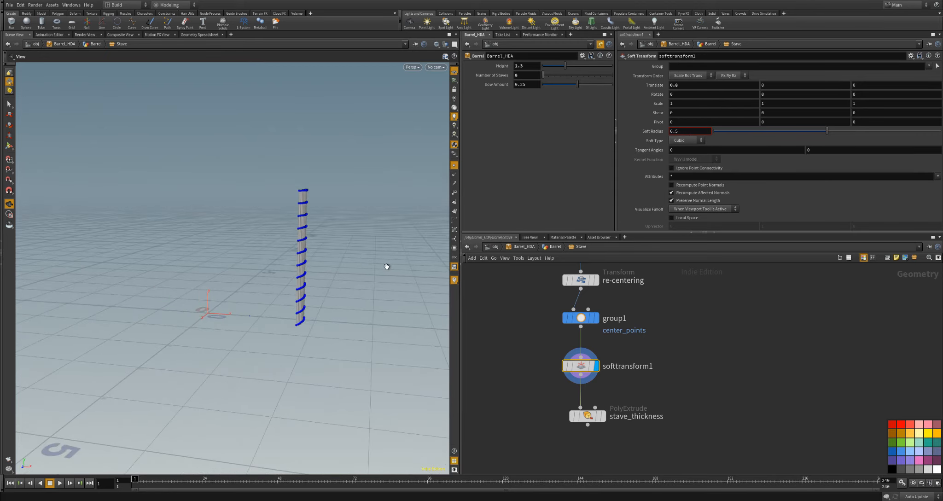
{"action": "middle_click_drag", "start_coordinate": [687, 85], "coordinate": [688, 85]}
{"action": "key", "text": "ctrl+z"}
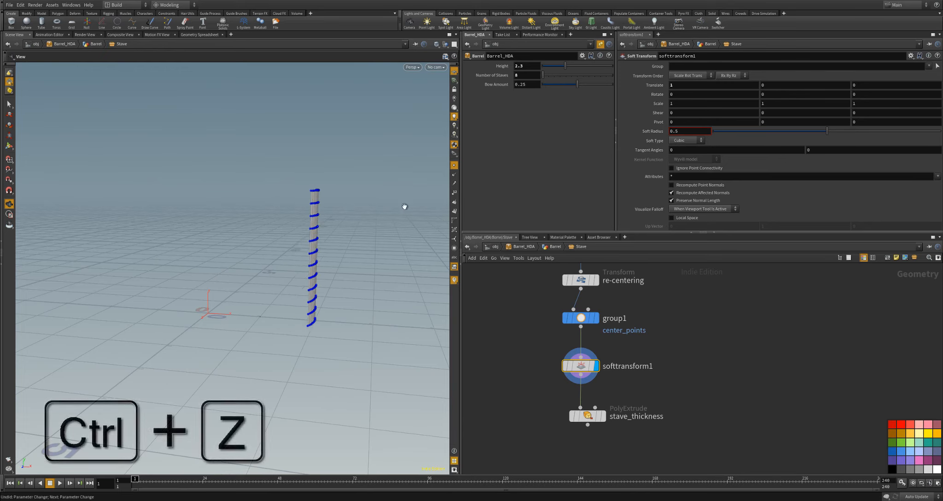
- Restrict the Soft Transform to the center_points group and set its X translation to 0.46
{"action": "type", "text": "0"}
{"action": "key", "text": "Return"}
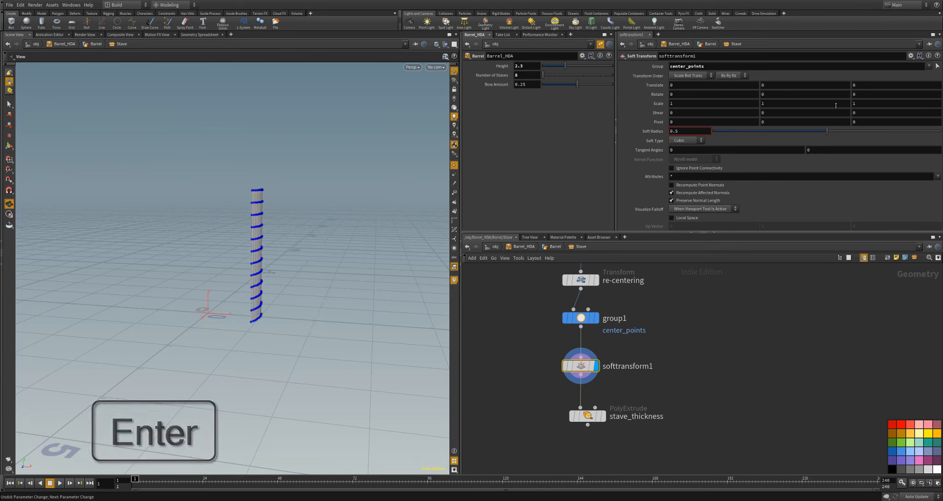
{"action": "mouse_move", "coordinate": [688, 85]}
{"action": "middle_mouse_down"}
{"action": "mouse_move", "coordinate": [691, 101]}
{"action": "mouse_move", "coordinate": [797, 102]}
{"action": "mouse_move", "coordinate": [694, 113]}
{"action": "mouse_move", "coordinate": [807, 105]}
{"action": "mouse_move", "coordinate": [695, 113]}
{"action": "mouse_move", "coordinate": [787, 110]}
{"action": "mouse_move", "coordinate": [737, 112]}
{"action": "mouse_move", "coordinate": [685, 85]}
{"action": "mouse_move", "coordinate": [704, 84]}
{"action": "middle_mouse_up"}
{"action": "key", "text": "ctrl+z"}
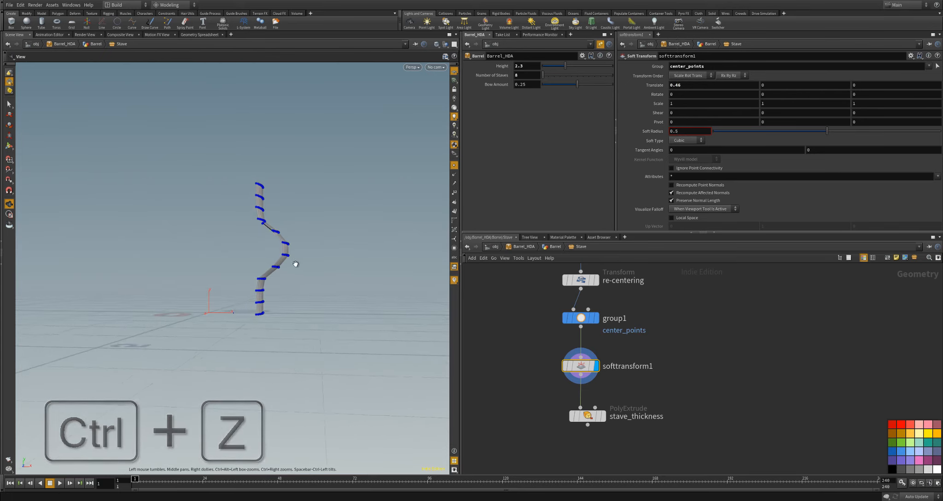
{"action": "left_click_drag", "start_coordinate": [331, 218], "coordinate": [270, 219]}
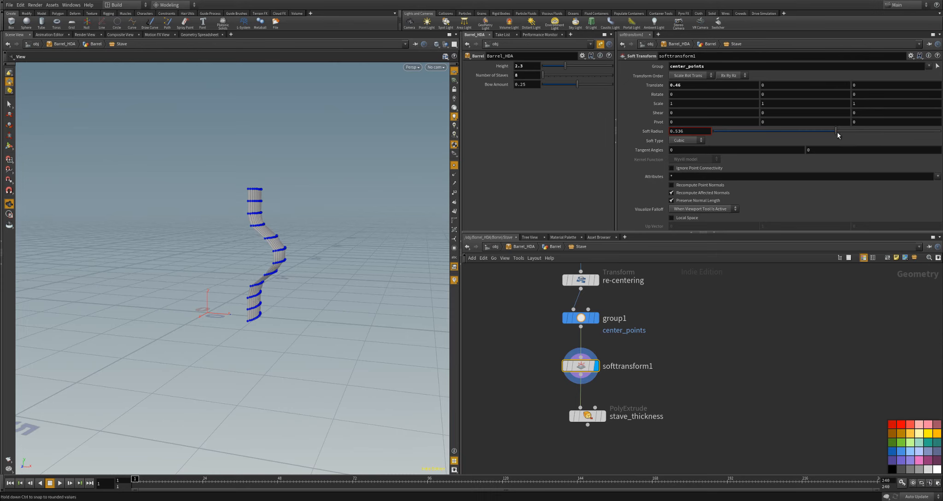
- Try a Soft Radius of 1 with a different barrel Height, and undo the height change
{"action": "left_click_drag", "start_coordinate": [836, 132], "coordinate": [941, 132]}
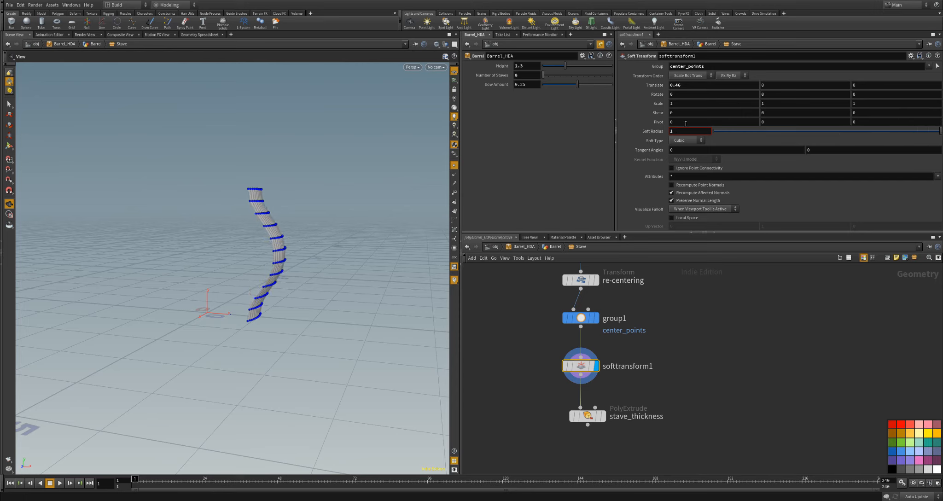
{"action": "mouse_move", "coordinate": [566, 69]}
{"action": "left_mouse_down"}
{"action": "mouse_move", "coordinate": [591, 68]}
{"action": "mouse_move", "coordinate": [540, 63]}
{"action": "mouse_move", "coordinate": [565, 69]}
{"action": "left_mouse_up"}
{"action": "key", "text": "ctrl+z"}
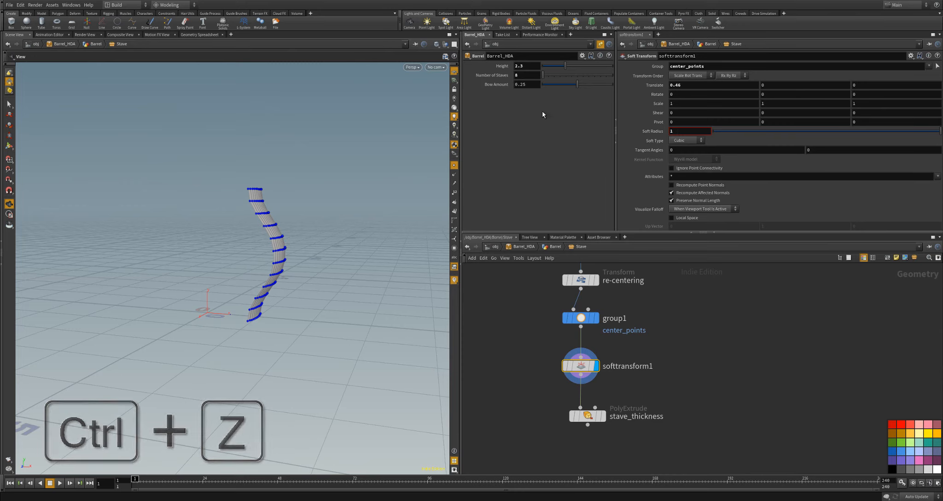
- Link the Soft Radius to the barrel's Height with the expression ch("../../../height")*0.49
{"action": "right_click", "coordinate": [503, 66]}
{"action": "left_click", "coordinate": [526, 100]}
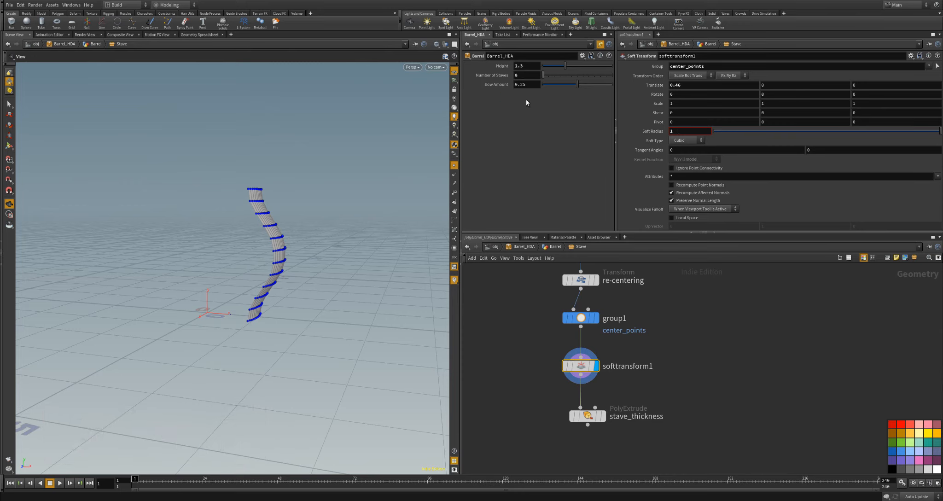
{"action": "left_click", "coordinate": [673, 141]}
{"action": "left_click", "coordinate": [716, 187]}
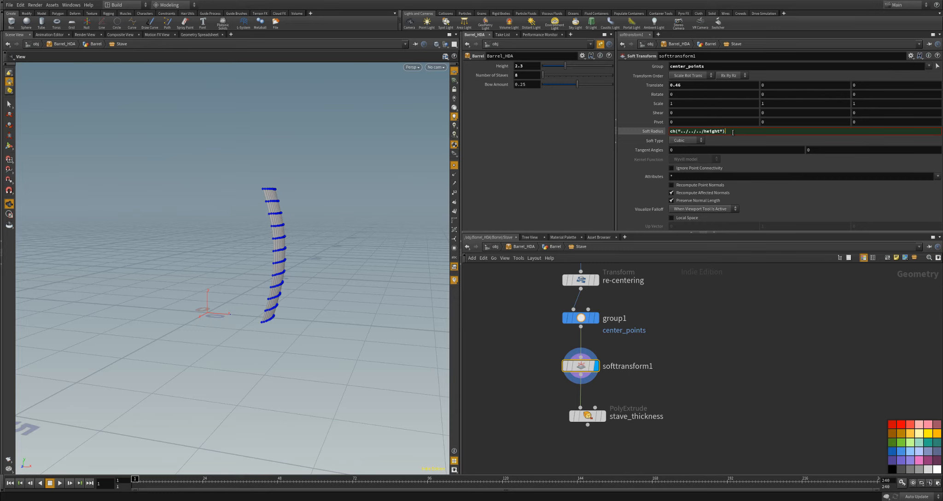
{"action": "type", "text": "*0."}
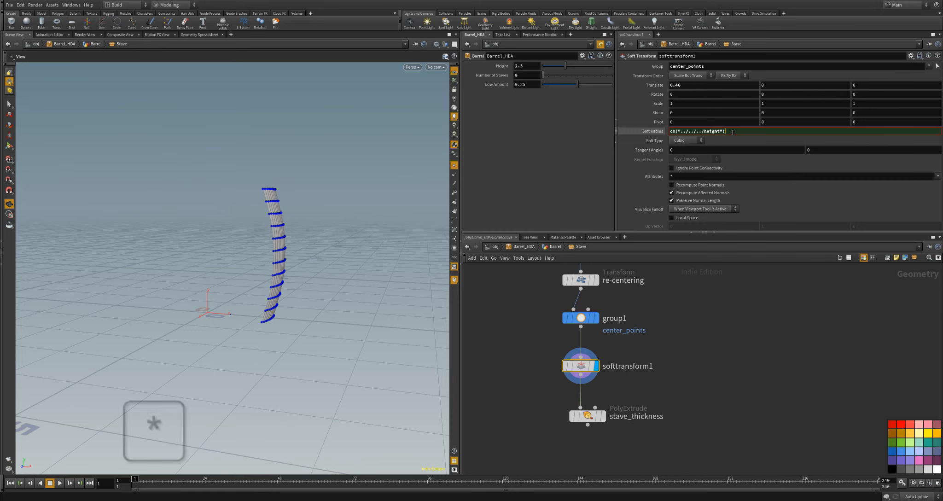
{"action": "type", "text": "4"}
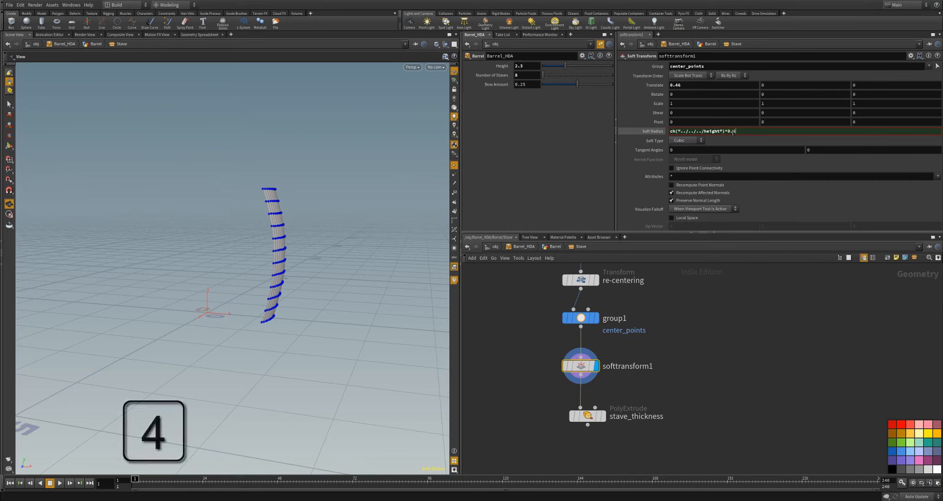
{"action": "key", "text": "Return"}
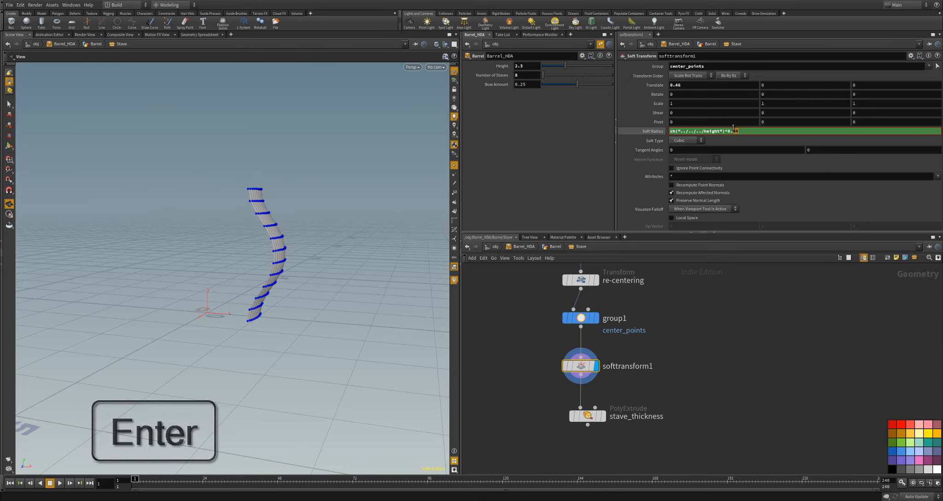
{"action": "type", "text": "9"}
{"action": "key", "text": "Return"}
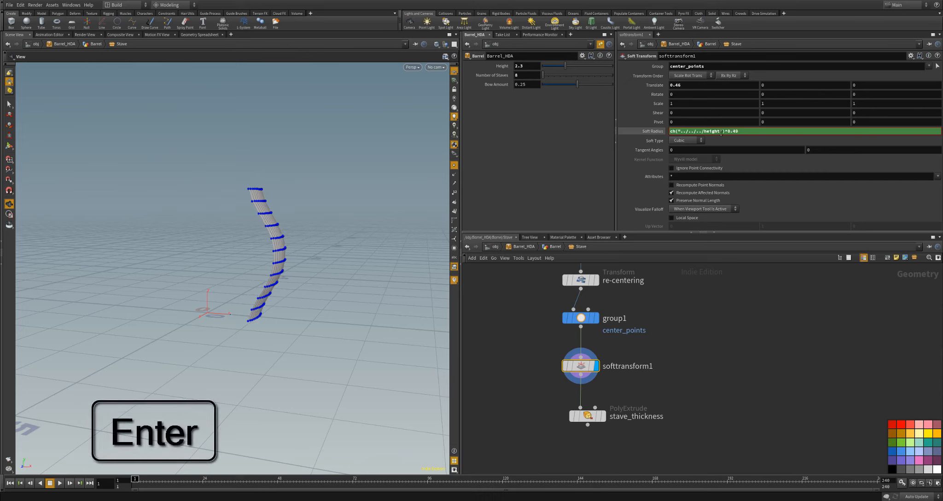
- Set the barrel's Height to 3.38 and the Soft Transform's X translation to 1.062 to test the bow
{"action": "middle_click_drag", "start_coordinate": [681, 86], "coordinate": [786, 137]}
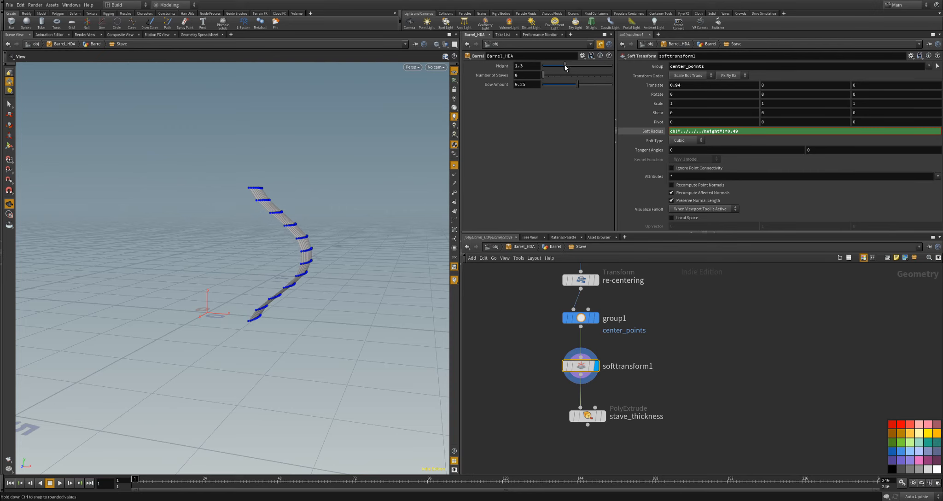
{"action": "left_click_drag", "start_coordinate": [564, 65], "coordinate": [584, 65]}
{"action": "middle_click_drag", "start_coordinate": [687, 85], "coordinate": [865, 109]}
{"action": "left_click_drag", "start_coordinate": [279, 158], "coordinate": [318, 164], "text": "alt"}
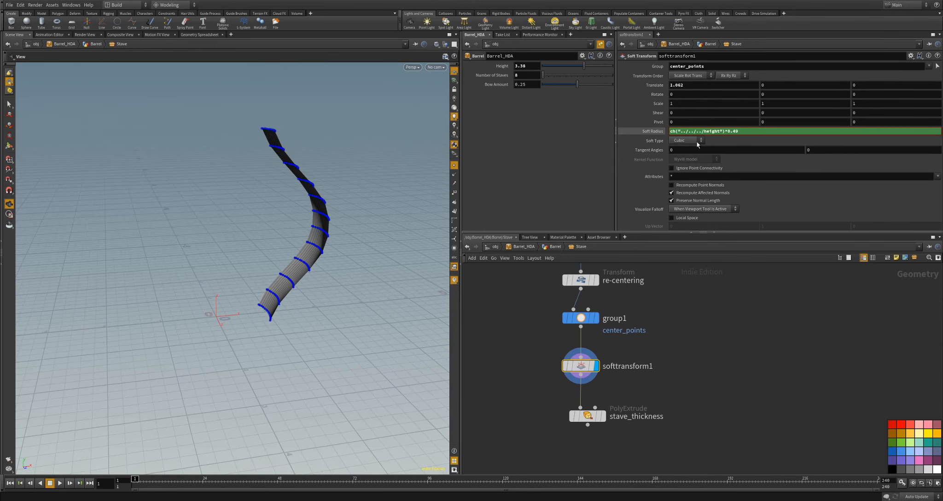
- Set the Soft Radius multiplier to 0.48 and the Soft Type to Quadratic, testing the bow along X
{"action": "type", "text": "8"}
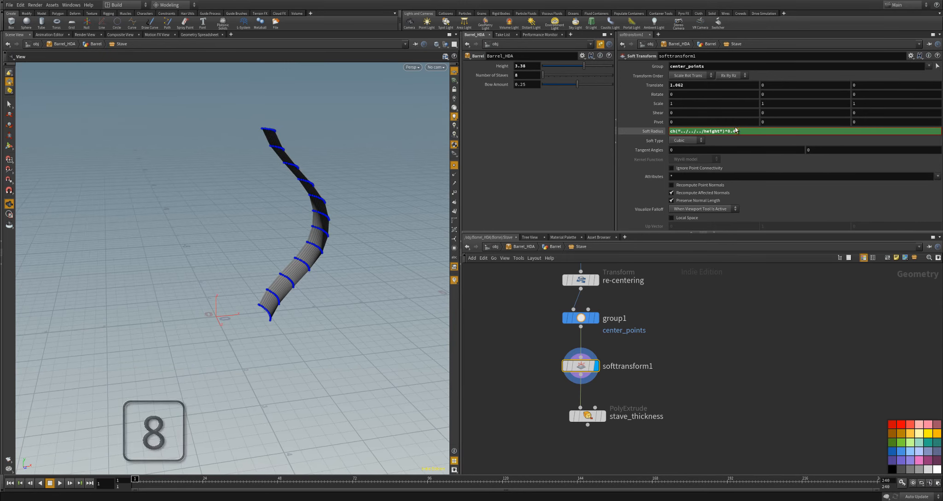
{"action": "key", "text": "Return"}
{"action": "left_click", "coordinate": [686, 140]}
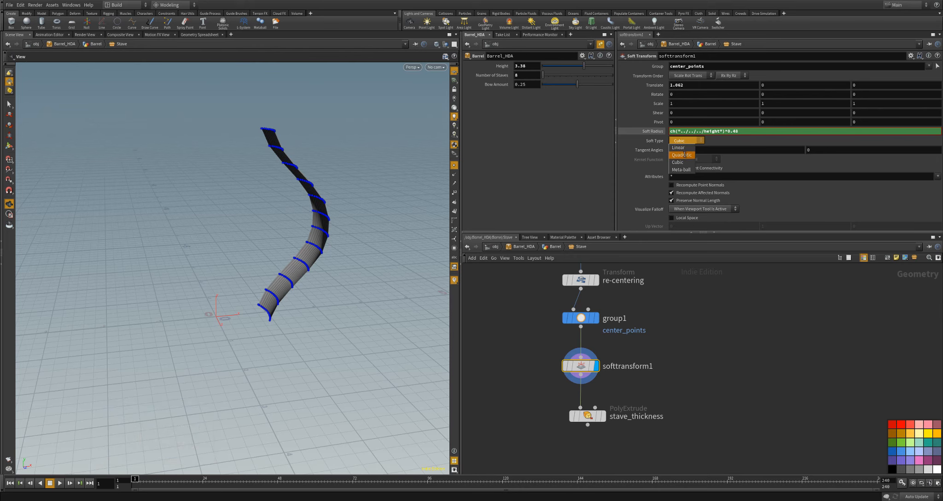
{"action": "left_click", "coordinate": [685, 155]}
{"action": "left_click_drag", "start_coordinate": [354, 171], "coordinate": [266, 134]}
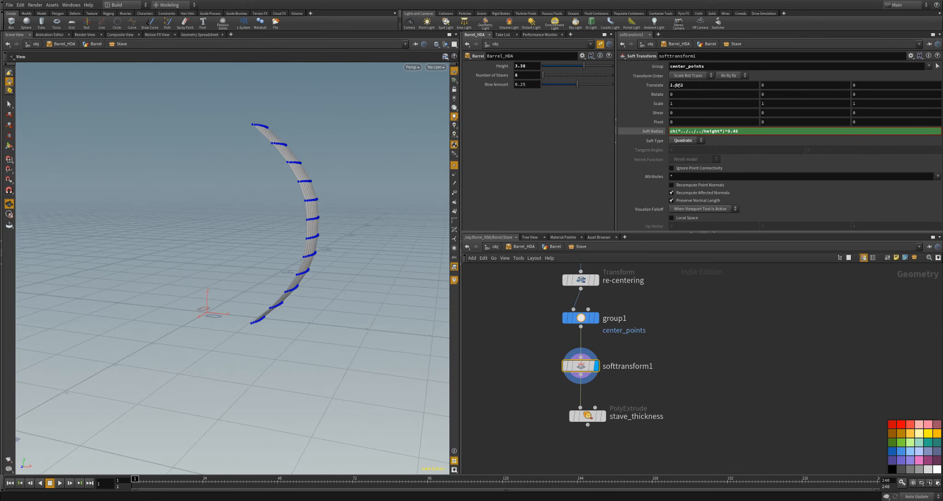
{"action": "mouse_move", "coordinate": [677, 85]}
{"action": "middle_mouse_down"}
{"action": "mouse_move", "coordinate": [724, 87]}
{"action": "mouse_move", "coordinate": [691, 91]}
{"action": "middle_mouse_up"}
{"action": "key", "text": "ctrl+z"}
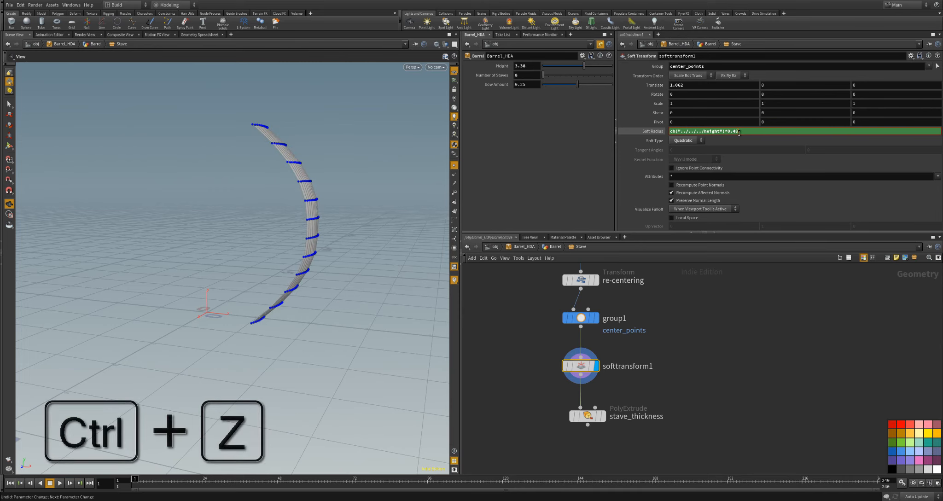
- Set the Soft Radius multiplier to 0.44 and test the bow with a barrel Height of 3.81 and an X translation of 1.099
{"action": "left_click", "coordinate": [738, 133]}
{"action": "key", "text": "BackSpace"}
{"action": "type", "text": "4"}
{"action": "key", "text": "Return"}
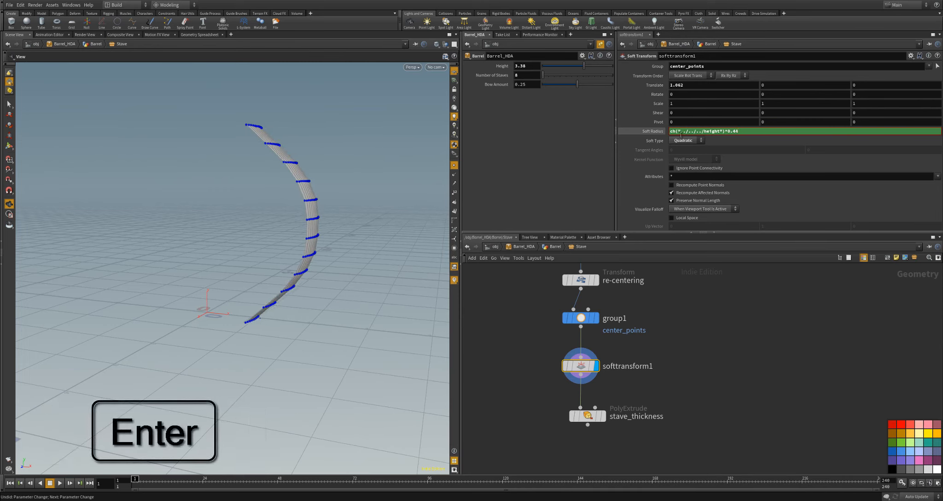
{"action": "mouse_move", "coordinate": [579, 68]}
{"action": "left_mouse_down"}
{"action": "mouse_move", "coordinate": [553, 69]}
{"action": "mouse_move", "coordinate": [591, 68]}
{"action": "left_mouse_up"}
{"action": "middle_click_drag", "start_coordinate": [680, 84], "coordinate": [598, 127]}
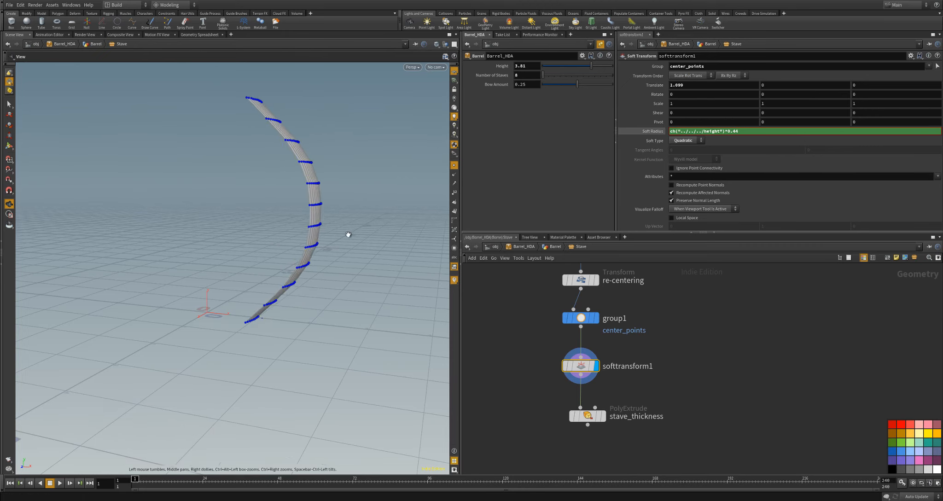
{"action": "left_click_drag", "start_coordinate": [347, 233], "coordinate": [246, 141]}
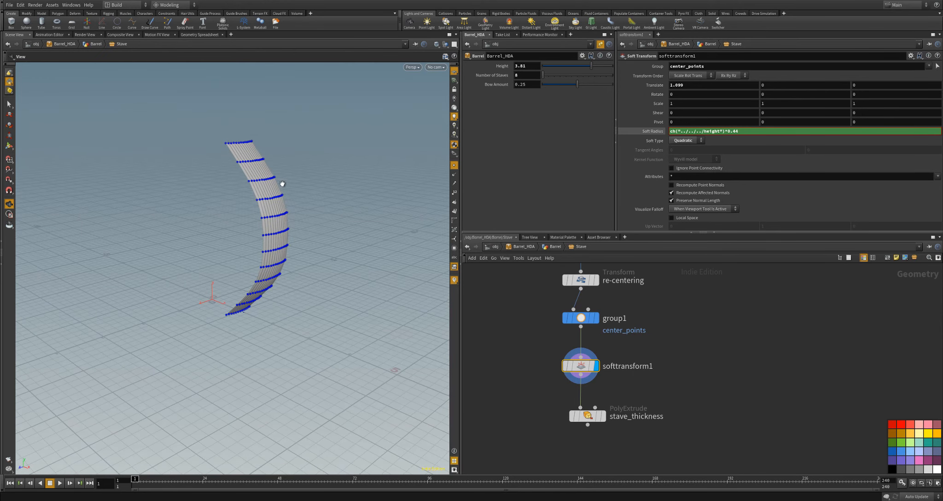
{"action": "left_click_drag", "start_coordinate": [282, 184], "coordinate": [394, 276]}
- Display the stave_thickness result and link the Soft Transform's X translation to the barrel's Bow Amount as a relative reference
{"action": "left_click", "coordinate": [602, 415]}
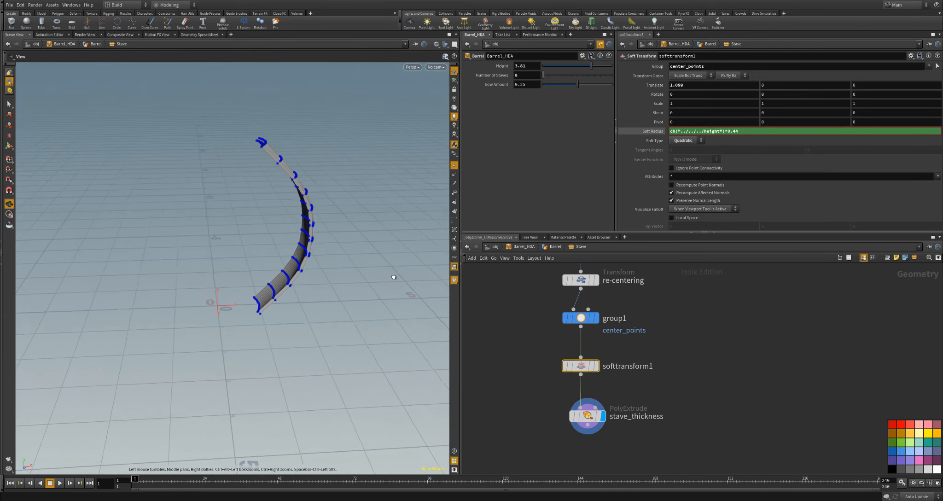
{"action": "left_click_drag", "start_coordinate": [330, 277], "coordinate": [352, 246]}
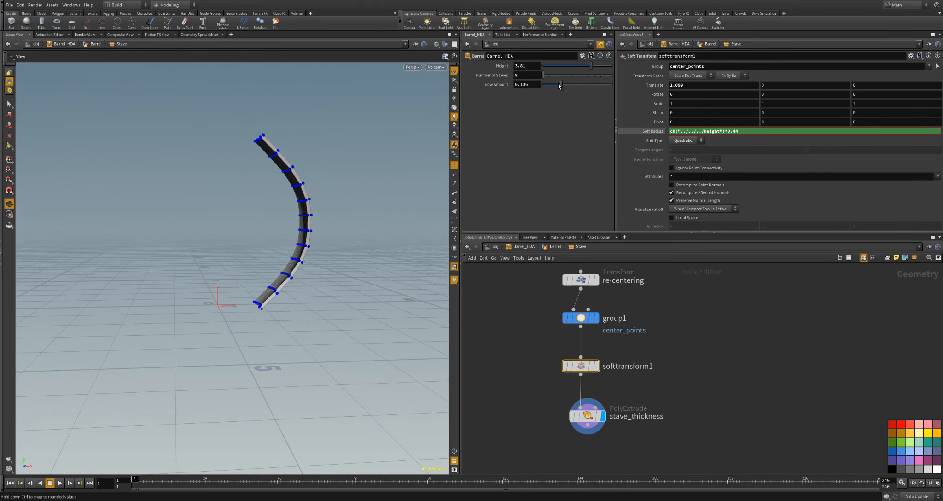
{"action": "left_click_drag", "start_coordinate": [567, 88], "coordinate": [565, 87]}
{"action": "right_click", "coordinate": [504, 87]}
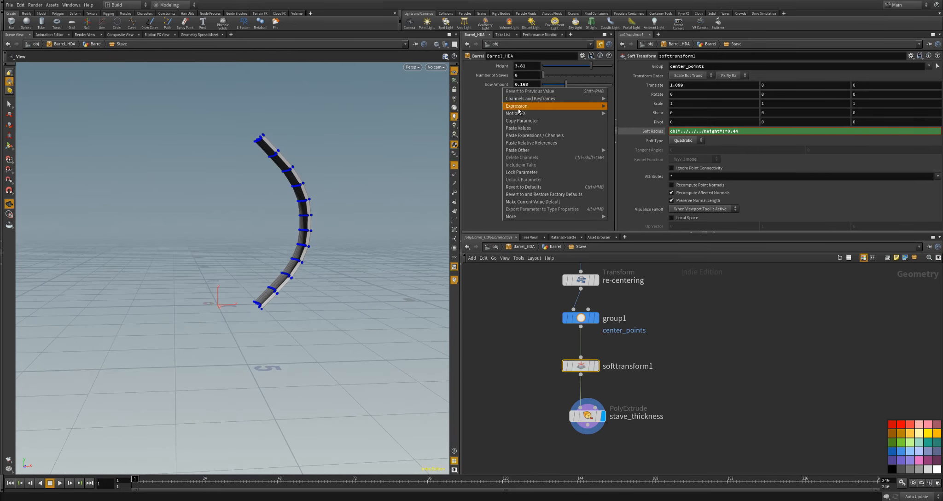
{"action": "left_click", "coordinate": [582, 118]}
{"action": "right_click", "coordinate": [678, 86]}
{"action": "left_click", "coordinate": [690, 136]}
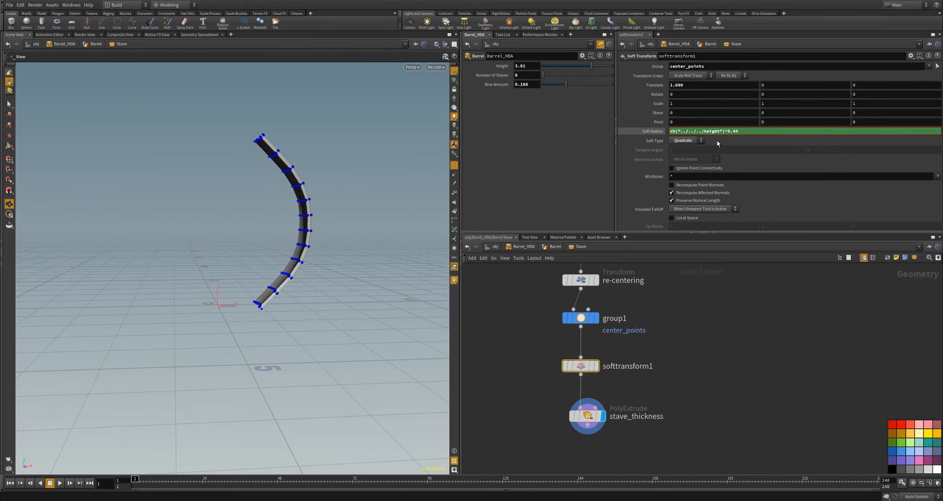
- Set the barrel's Bow Amount to 0.5 and hide the point markers in the viewport
{"action": "left_click_drag", "start_coordinate": [566, 84], "coordinate": [613, 101]}
{"action": "left_click_drag", "start_coordinate": [380, 222], "coordinate": [333, 224]}
{"action": "left_click", "coordinate": [454, 166]}
{"action": "left_click_drag", "start_coordinate": [349, 194], "coordinate": [353, 202]}
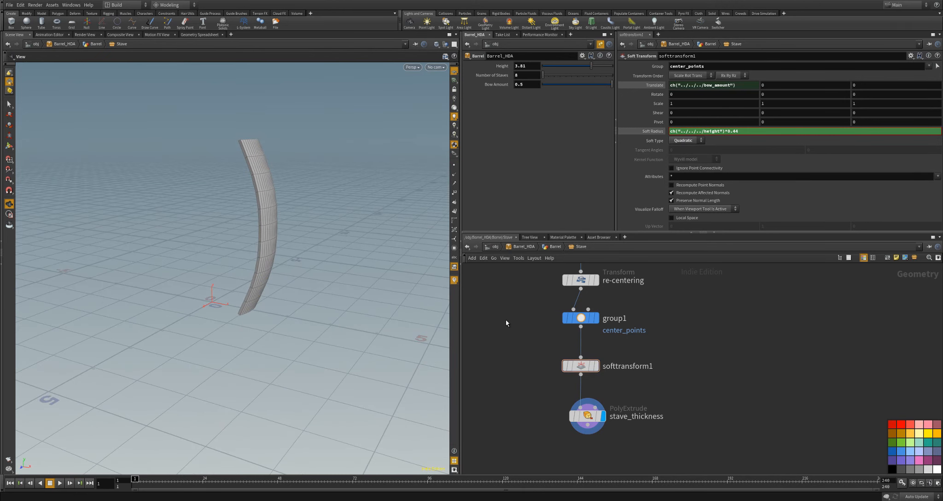
- Widen the stave's middle with a Soft Transform Z scale of 1.56, checking the gaps between staves on the full barrel
{"action": "key", "text": "u"}
{"action": "left_click_drag", "start_coordinate": [362, 292], "coordinate": [225, 274]}
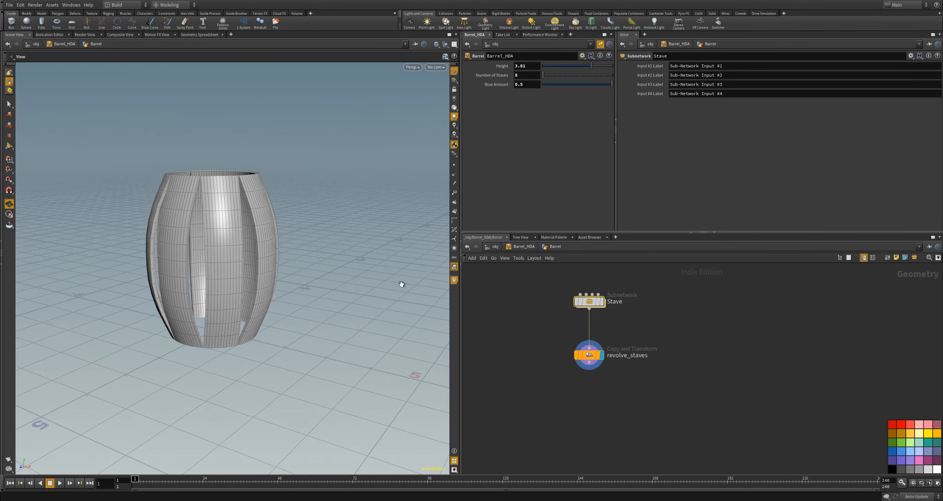
{"action": "double_click", "coordinate": [589, 301]}
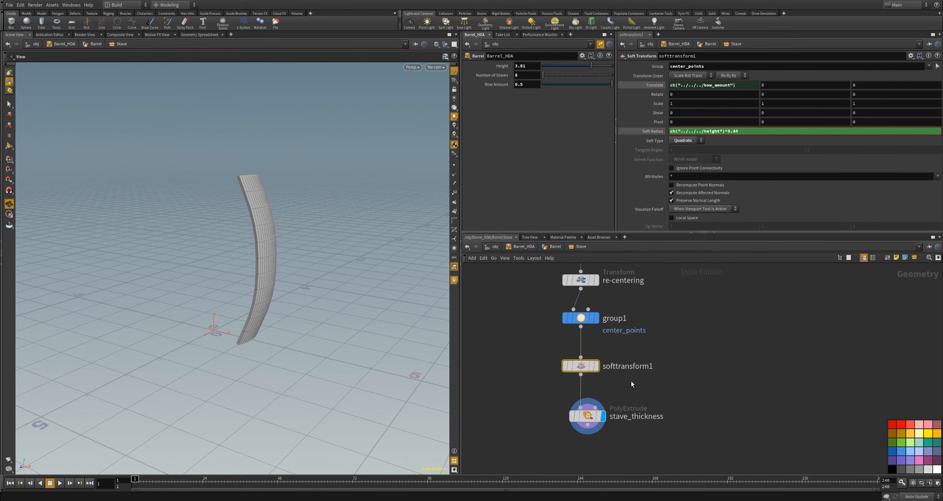
{"action": "left_click_drag", "start_coordinate": [300, 311], "coordinate": [235, 286]}
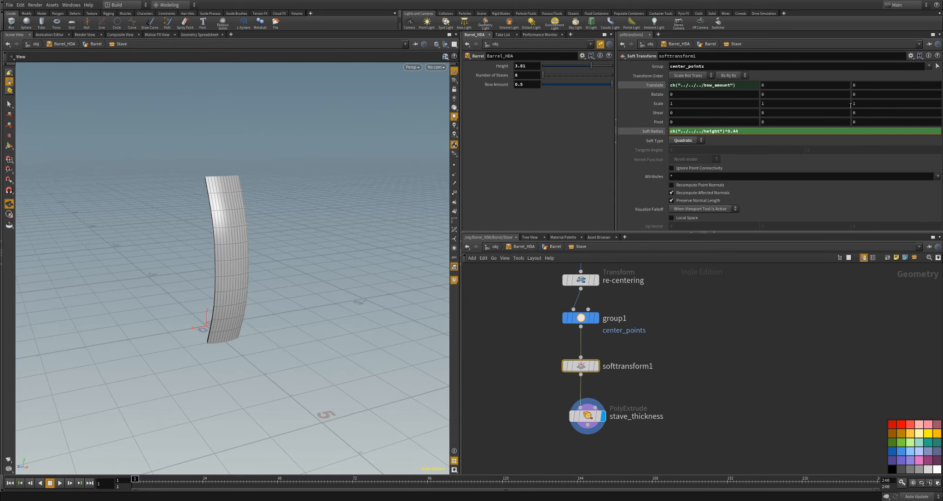
{"action": "middle_click_drag", "start_coordinate": [859, 102], "coordinate": [897, 110]}
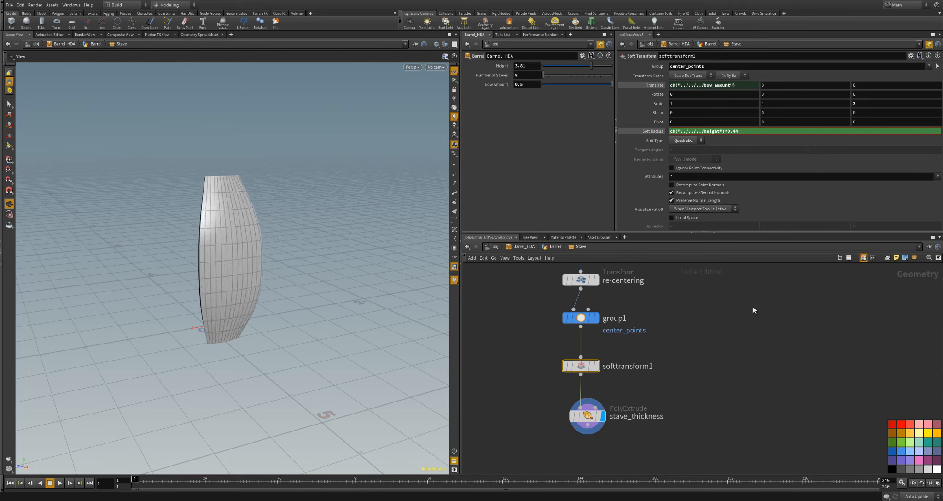
{"action": "key", "text": "u"}
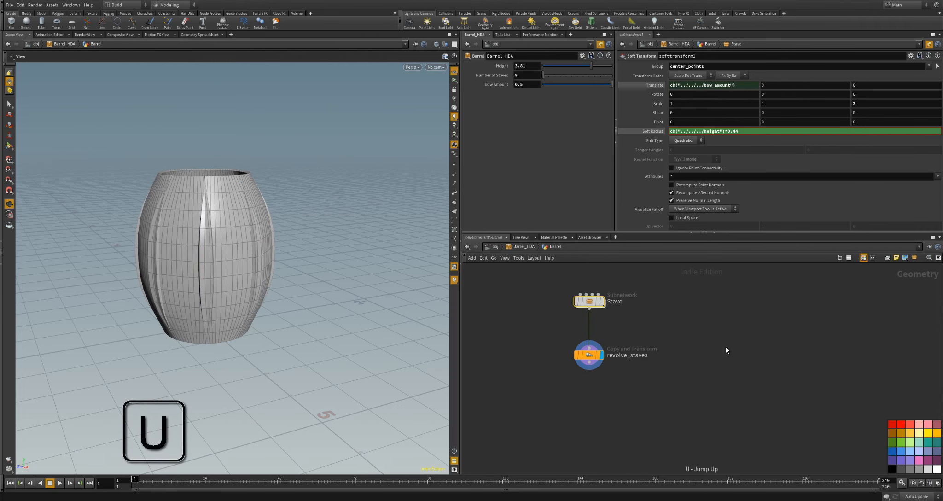
{"action": "left_click_drag", "start_coordinate": [290, 260], "coordinate": [320, 276]}
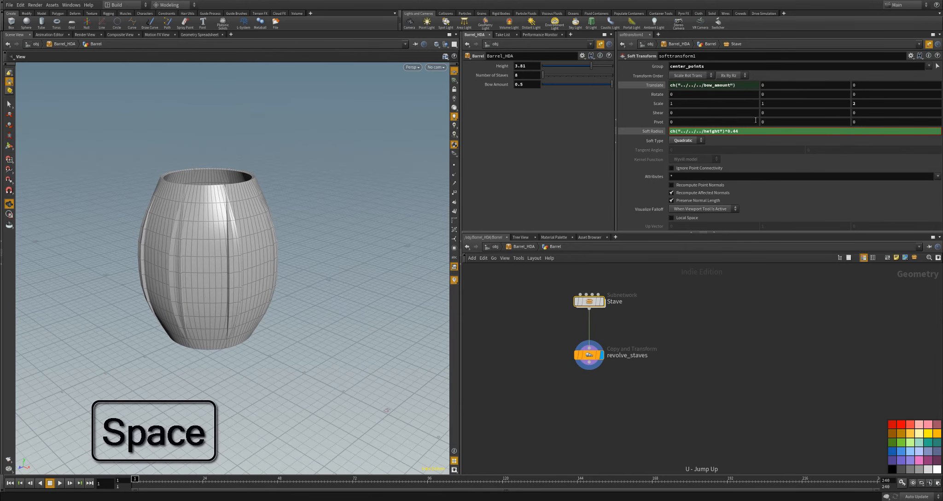
{"action": "middle_click_drag", "start_coordinate": [862, 103], "coordinate": [869, 120]}
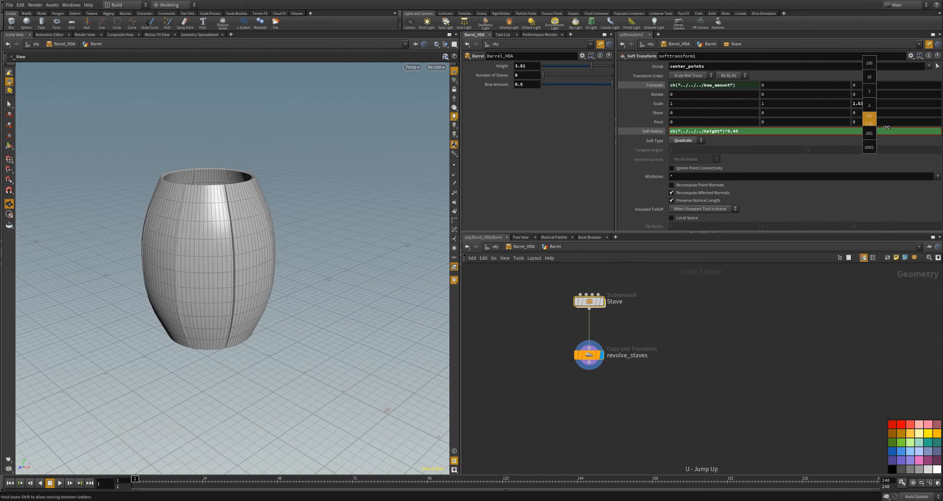
{"action": "middle_click_drag", "start_coordinate": [867, 105], "coordinate": [867, 105]}
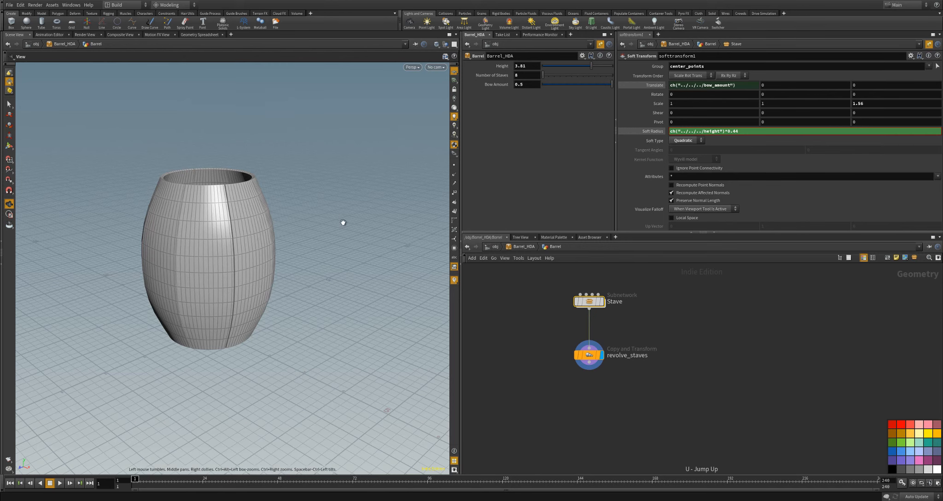
{"action": "left_click_drag", "start_coordinate": [343, 222], "coordinate": [296, 212]}
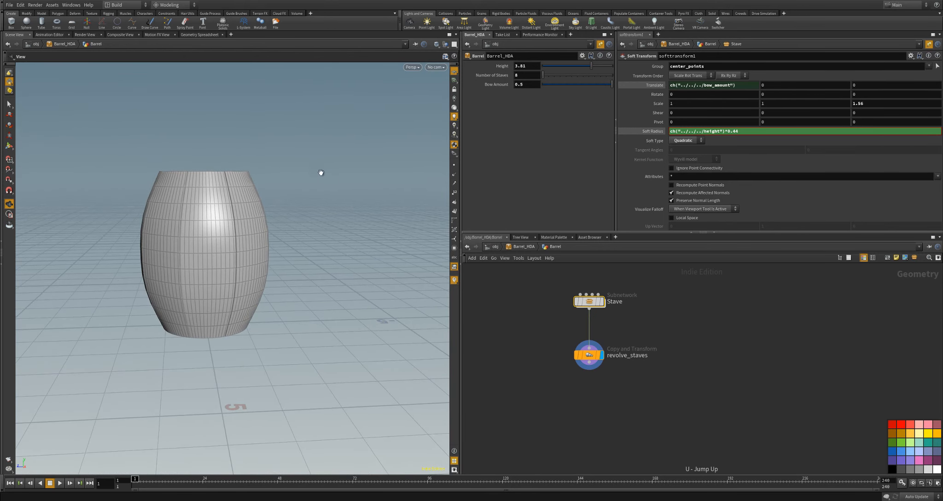
{"action": "left_click_drag", "start_coordinate": [321, 173], "coordinate": [295, 231]}
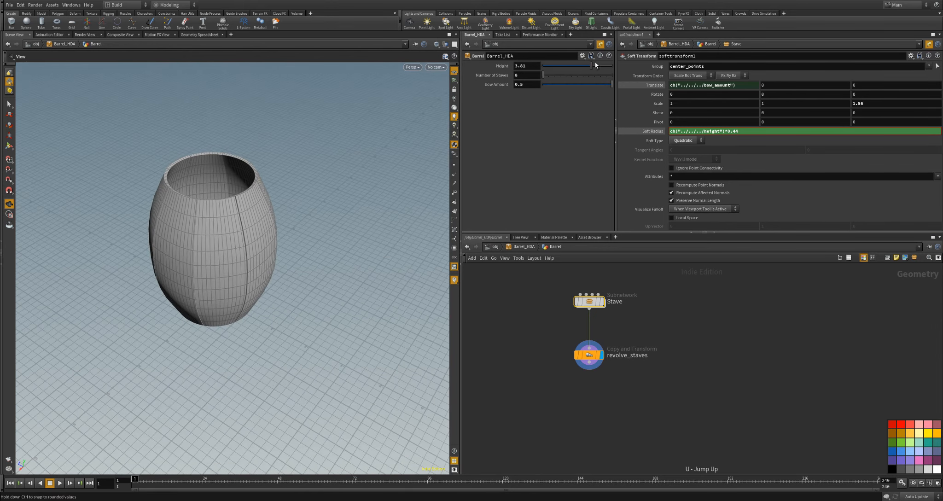
- Test the stave gaps with a Height of 3.19 and 20 staves
{"action": "mouse_move", "coordinate": [592, 69]}
{"action": "left_mouse_down"}
{"action": "mouse_move", "coordinate": [608, 67]}
{"action": "mouse_move", "coordinate": [575, 74]}
{"action": "left_mouse_up"}
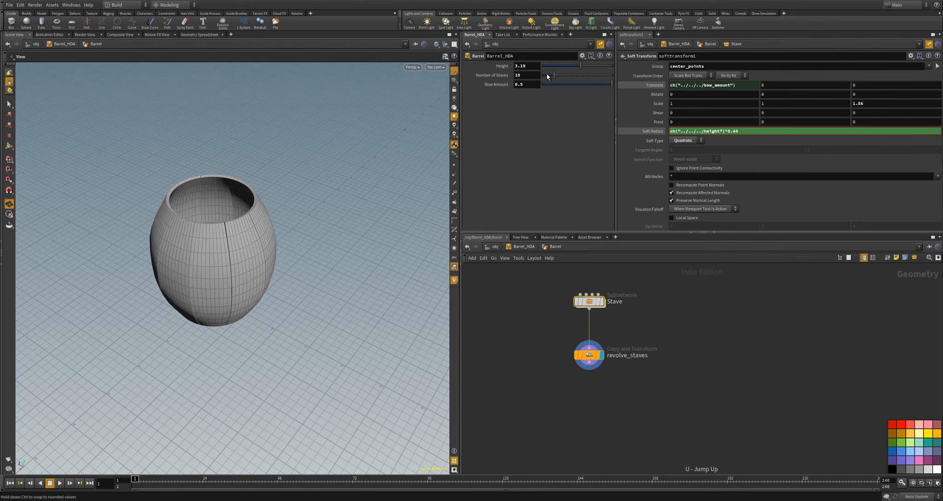
{"action": "left_click_drag", "start_coordinate": [606, 79], "coordinate": [622, 76]}
{"action": "scroll", "coordinate": [331, 221], "scroll_direction": "up", "scroll_amount": 6}
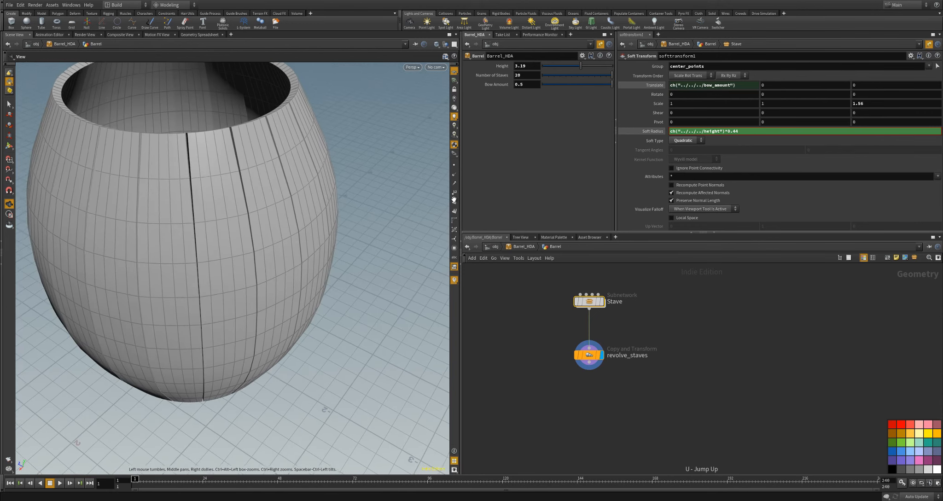
{"action": "left_click_drag", "start_coordinate": [329, 222], "coordinate": [276, 180]}
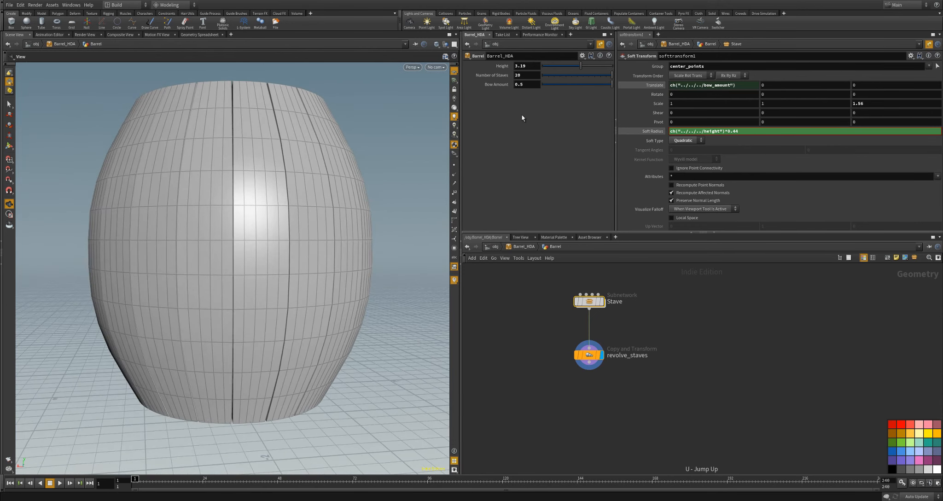
- Set the Height to 3.06, Number of Staves to 19 and Bow Amount to 0, and inspect the overlap between staves
{"action": "left_click_drag", "start_coordinate": [589, 75], "coordinate": [518, 92]}
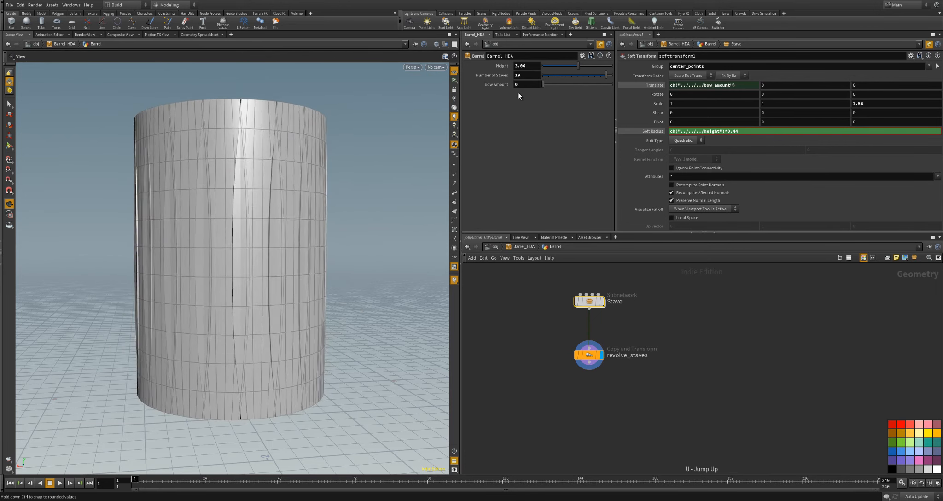
{"action": "scroll", "coordinate": [214, 254], "scroll_direction": "down", "scroll_amount": 1}
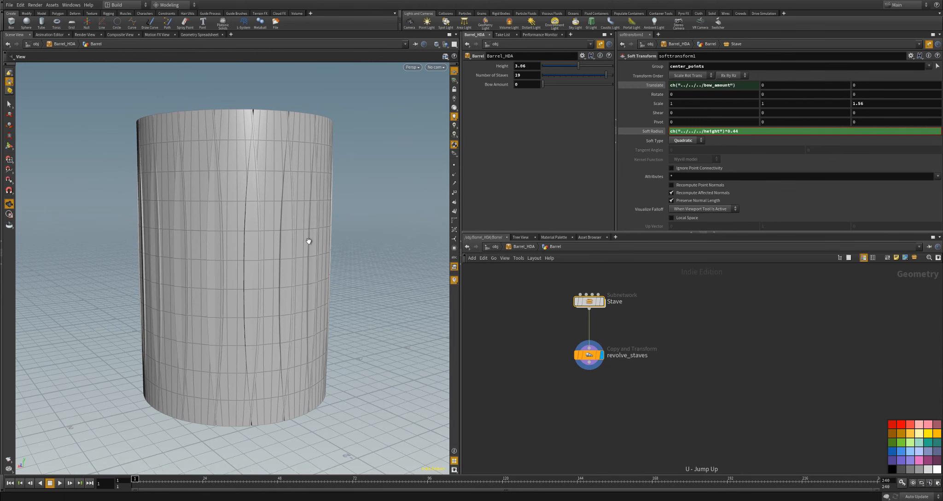
{"action": "middle_click_drag", "start_coordinate": [336, 238], "coordinate": [323, 255]}
{"action": "right_click_drag", "start_coordinate": [323, 254], "coordinate": [260, 247]}
{"action": "left_click_drag", "start_coordinate": [259, 247], "coordinate": [278, 277]}
{"action": "middle_click_drag", "start_coordinate": [278, 277], "coordinate": [261, 255]}
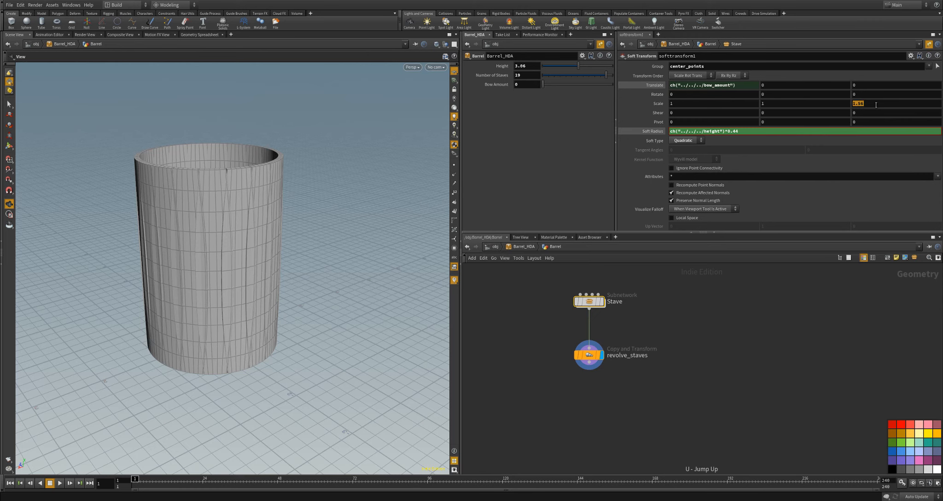
- Open the Soft Transform's Z scale value for editing
{"action": "type", "text": "0"}
{"action": "key", "text": "BackSpace"}
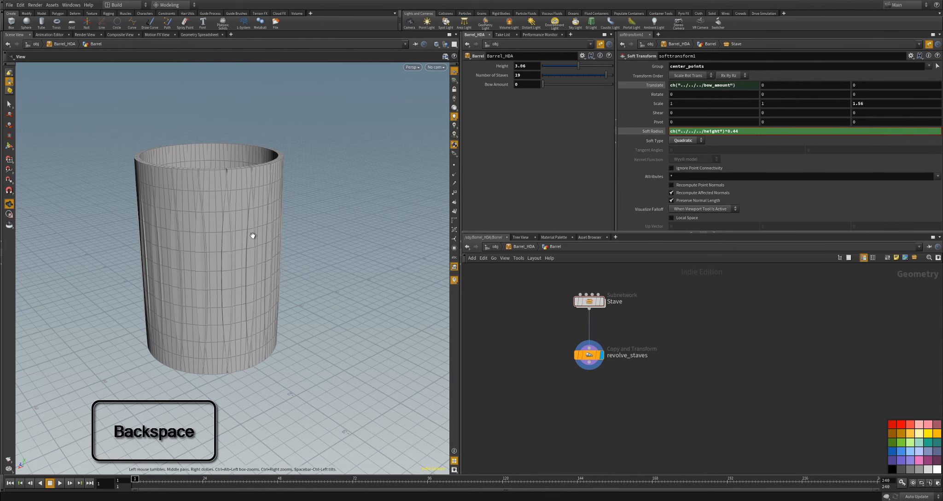
{"action": "left_click_drag", "start_coordinate": [253, 236], "coordinate": [279, 223]}
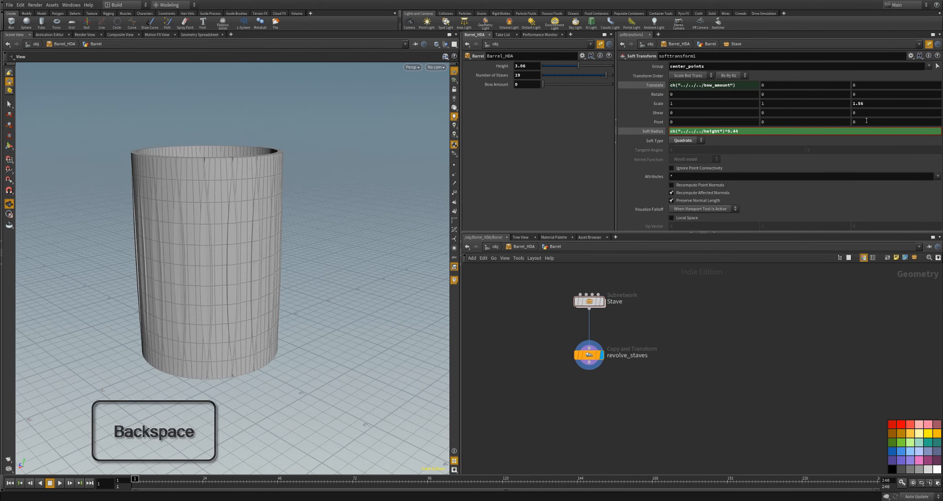
{"action": "left_click", "coordinate": [859, 104]}
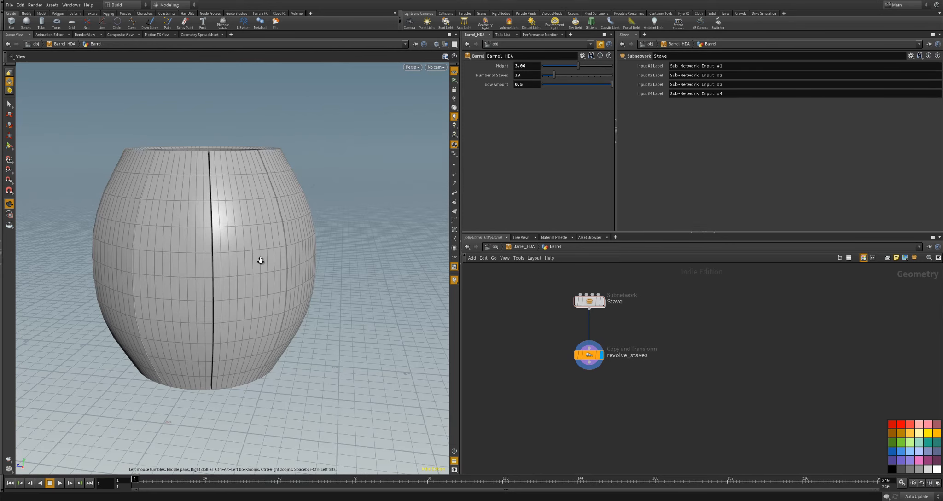
- Test the barrel with a Height of 2.87, 17 staves and a Bow Amount of 0.391
{"action": "left_click_drag", "start_coordinate": [258, 261], "coordinate": [305, 273]}
{"action": "right_click_drag", "start_coordinate": [306, 273], "coordinate": [304, 272]}
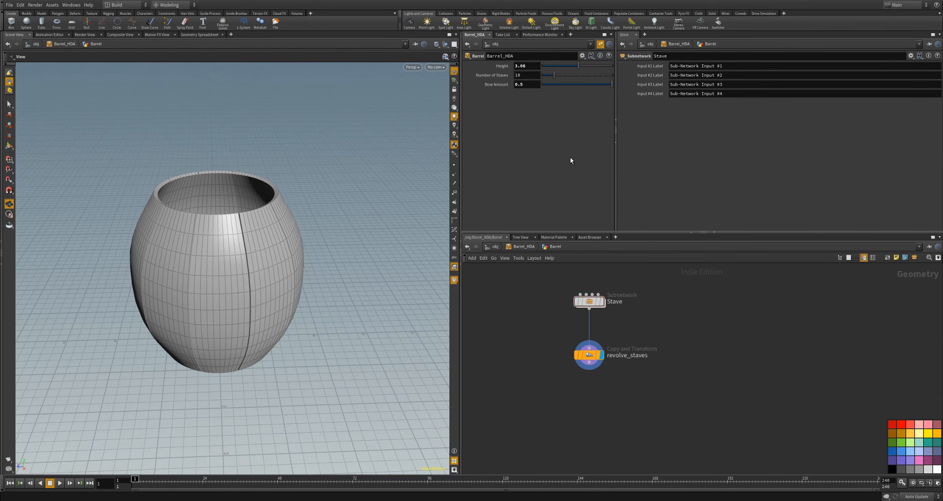
{"action": "mouse_move", "coordinate": [611, 84]}
{"action": "left_mouse_down"}
{"action": "mouse_move", "coordinate": [539, 89]}
{"action": "mouse_move", "coordinate": [603, 89]}
{"action": "mouse_move", "coordinate": [561, 86]}
{"action": "mouse_move", "coordinate": [595, 84]}
{"action": "left_mouse_up"}
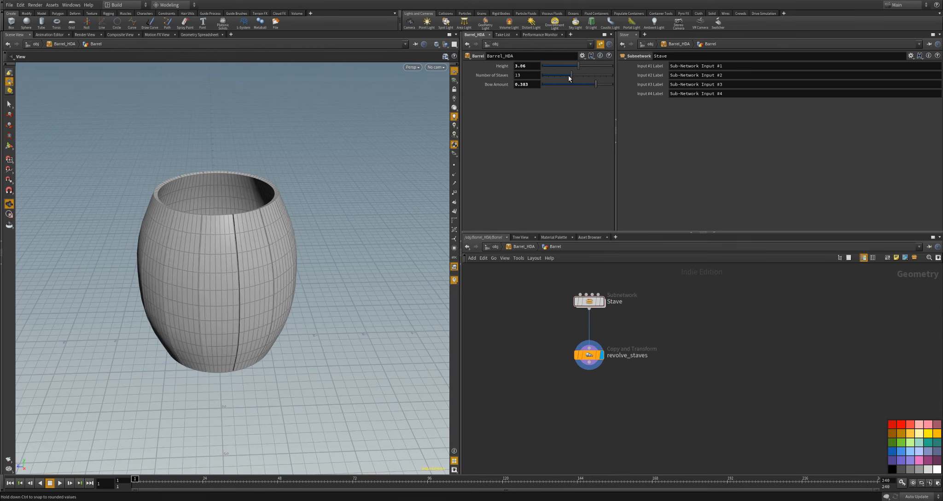
{"action": "left_click_drag", "start_coordinate": [578, 66], "coordinate": [597, 84]}
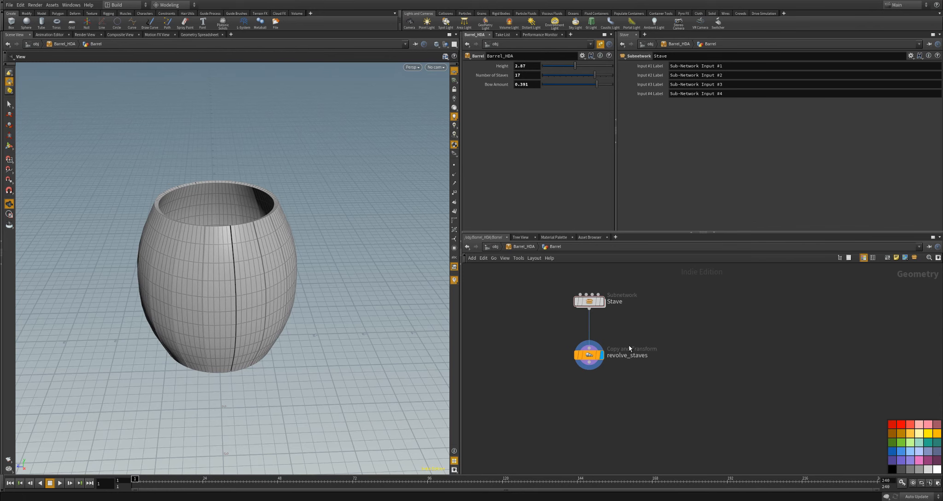
- Enter the Stave subnetwork and examine the full Z scale expression of the softtransform1 node
{"action": "double_click", "coordinate": [590, 302]}
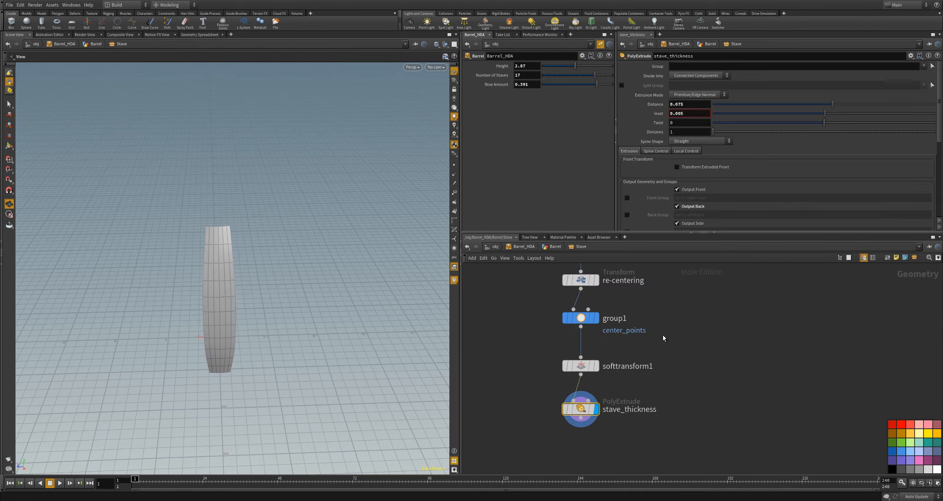
{"action": "left_click", "coordinate": [581, 366]}
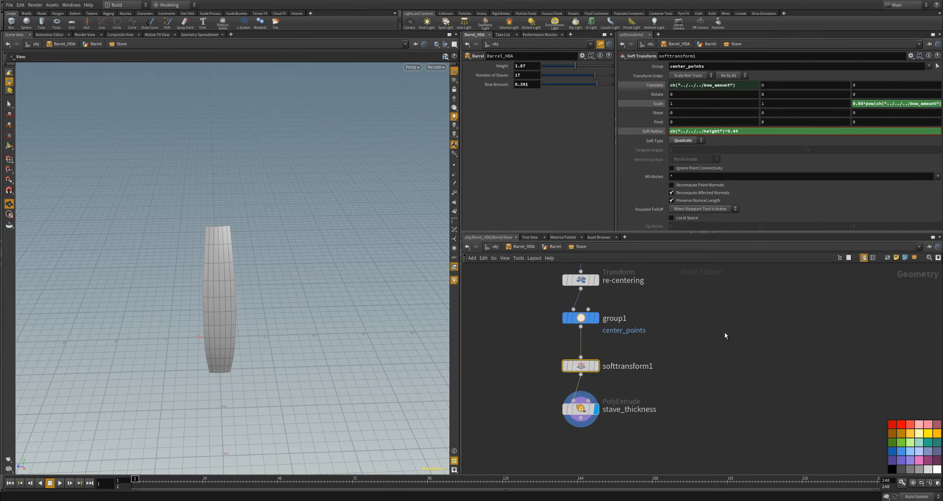
{"action": "left_click", "coordinate": [868, 105]}
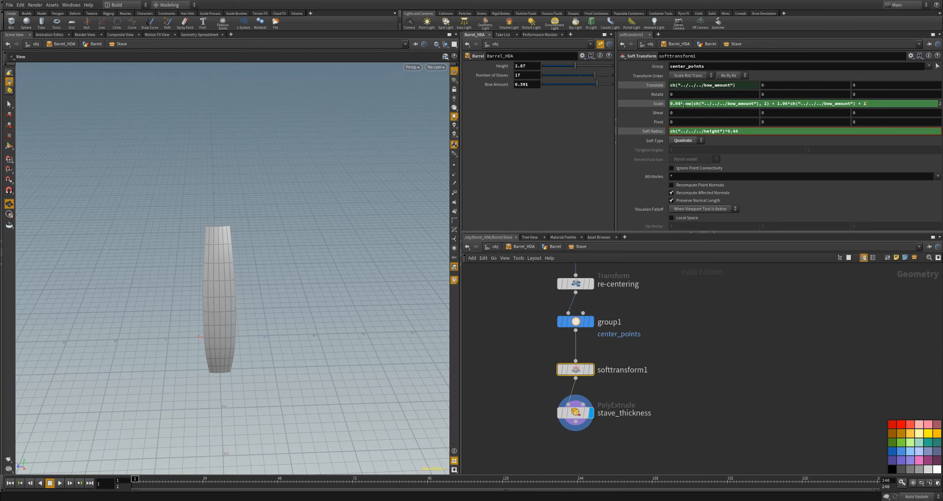
{"action": "left_click", "coordinate": [721, 357]}
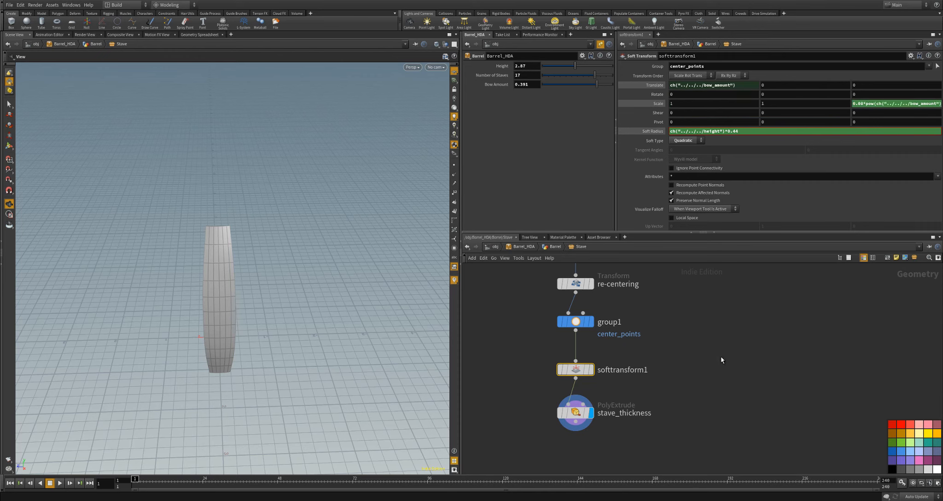
{"action": "middle_click_drag", "start_coordinate": [705, 374], "coordinate": [720, 347]}
{"action": "scroll", "coordinate": [720, 347], "scroll_direction": "up", "scroll_amount": 1}
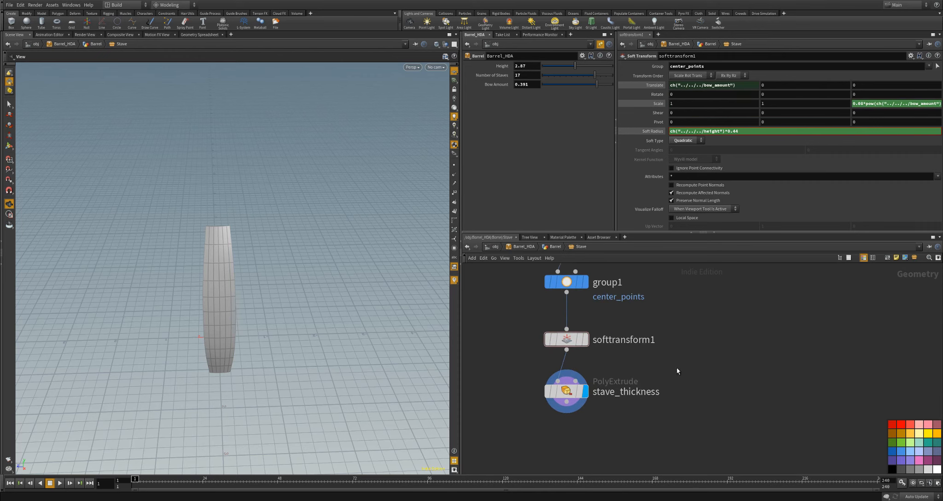
- Rename the softtransform1 node in the Stave subnetwork to stave_bow_amount
{"action": "middle_click_drag", "start_coordinate": [682, 370], "coordinate": [683, 361]}
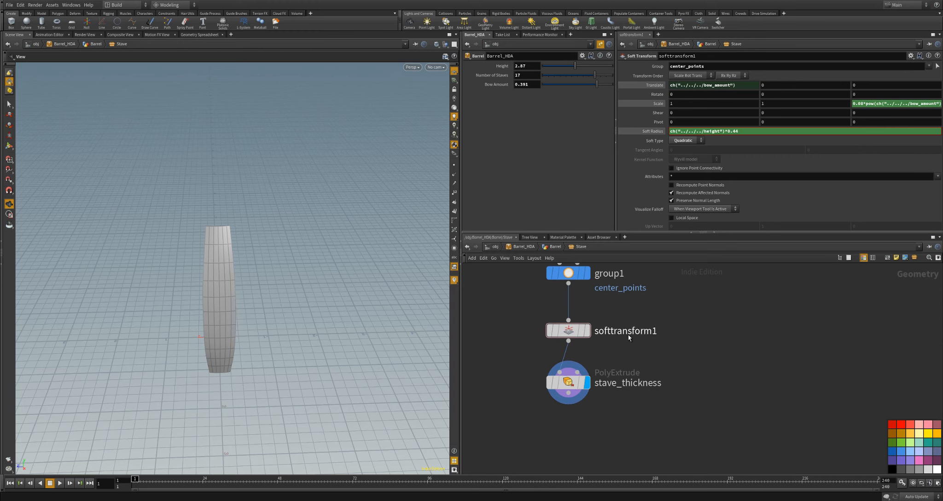
{"action": "double_click", "coordinate": [628, 334]}
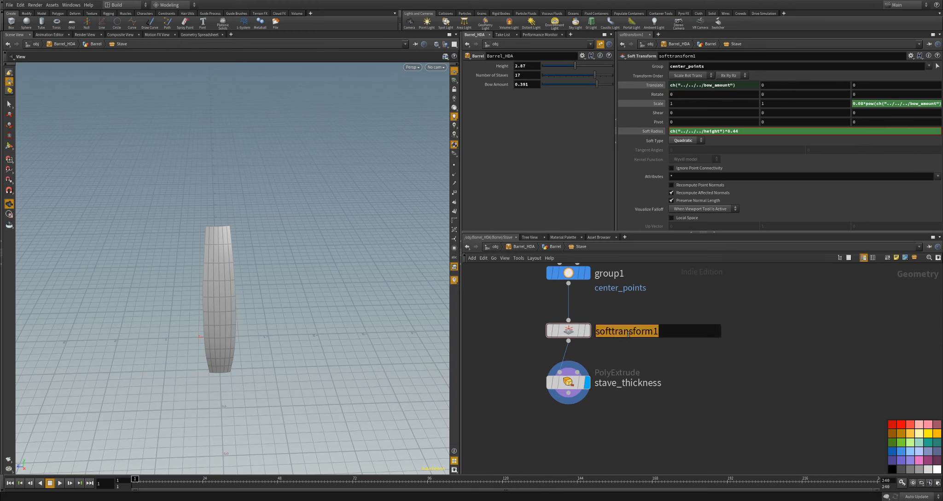
{"action": "type", "text": "stave_bo"}
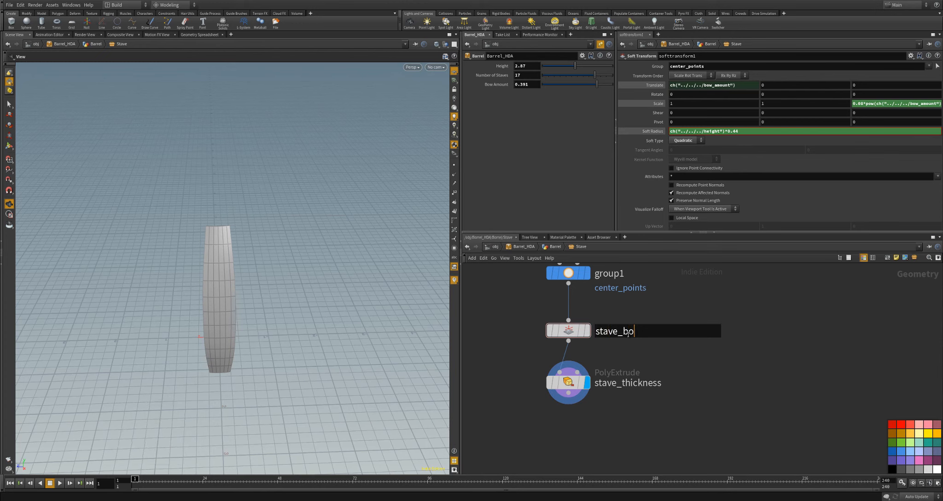
{"action": "type", "text": "w_amount"}
{"action": "key", "text": "Return"}
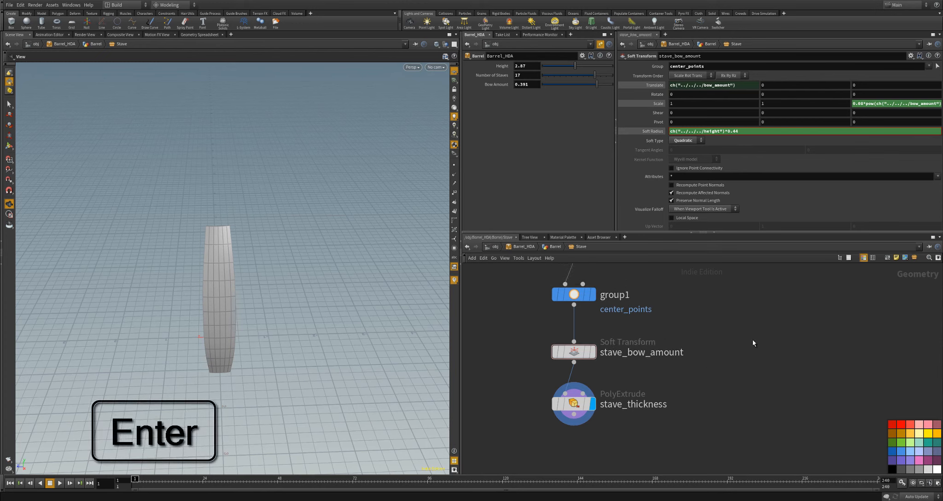
- Return to the Barrel_HDA level and test the barrel with a Height of 2.51, 14 staves and a Bow Amount of 0.375
{"action": "key", "text": "u"}
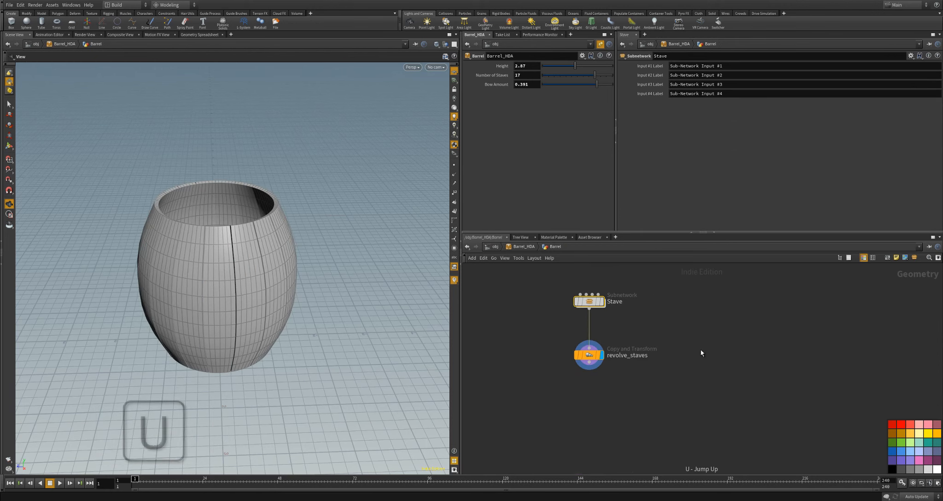
{"action": "key", "text": "u"}
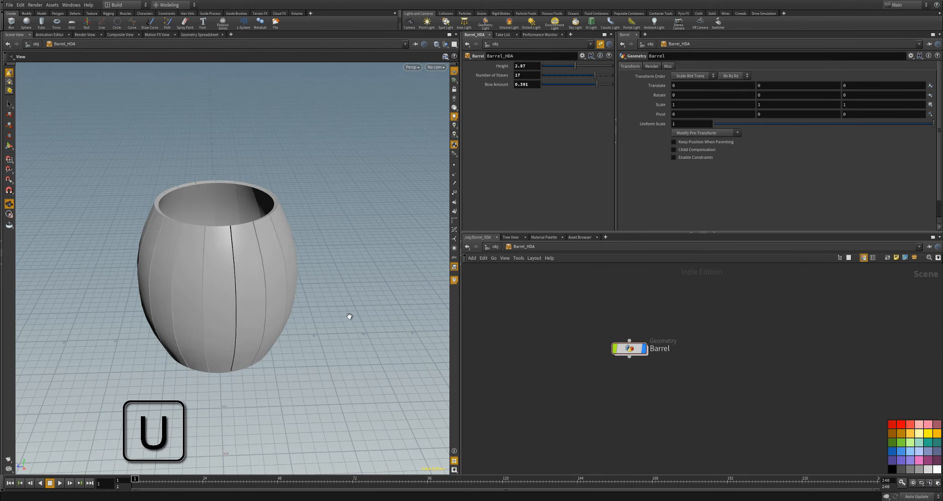
{"action": "left_click_drag", "start_coordinate": [326, 280], "coordinate": [314, 253]}
{"action": "mouse_move", "coordinate": [596, 85]}
{"action": "left_mouse_down"}
{"action": "mouse_move", "coordinate": [543, 86]}
{"action": "mouse_move", "coordinate": [604, 84]}
{"action": "mouse_move", "coordinate": [580, 85]}
{"action": "mouse_move", "coordinate": [595, 66]}
{"action": "mouse_move", "coordinate": [569, 64]}
{"action": "mouse_move", "coordinate": [584, 76]}
{"action": "mouse_move", "coordinate": [573, 85]}
{"action": "mouse_move", "coordinate": [594, 85]}
{"action": "left_mouse_up"}
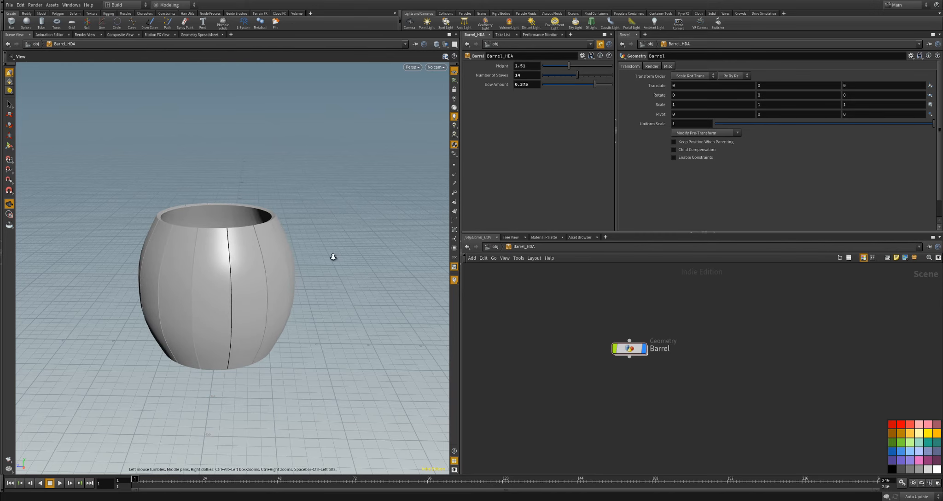
{"action": "left_click_drag", "start_coordinate": [330, 257], "coordinate": [220, 267]}
{"action": "left_click_drag", "start_coordinate": [227, 217], "coordinate": [224, 270]}
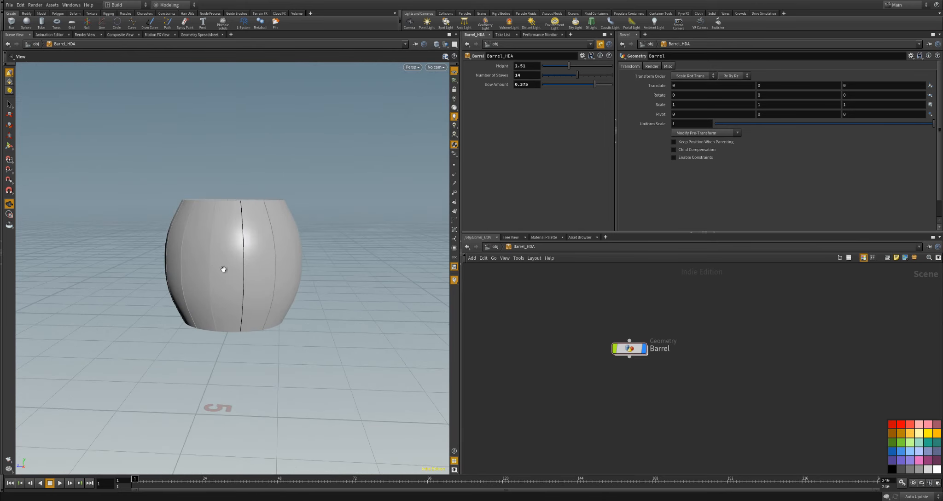